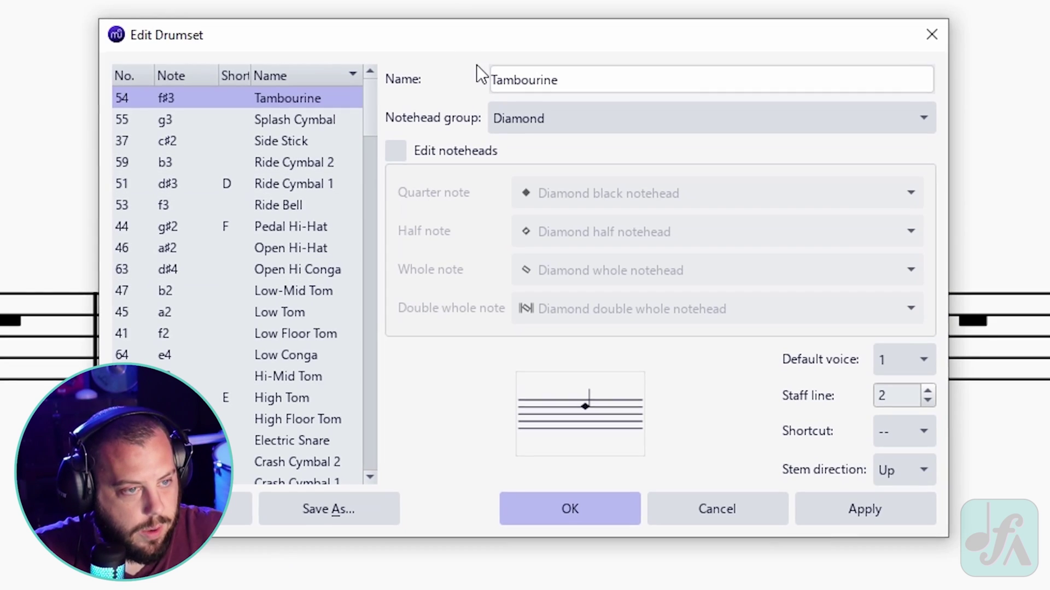
Look through the drum kit instruments listed in the drumset
drag(464, 33, 459, 40)
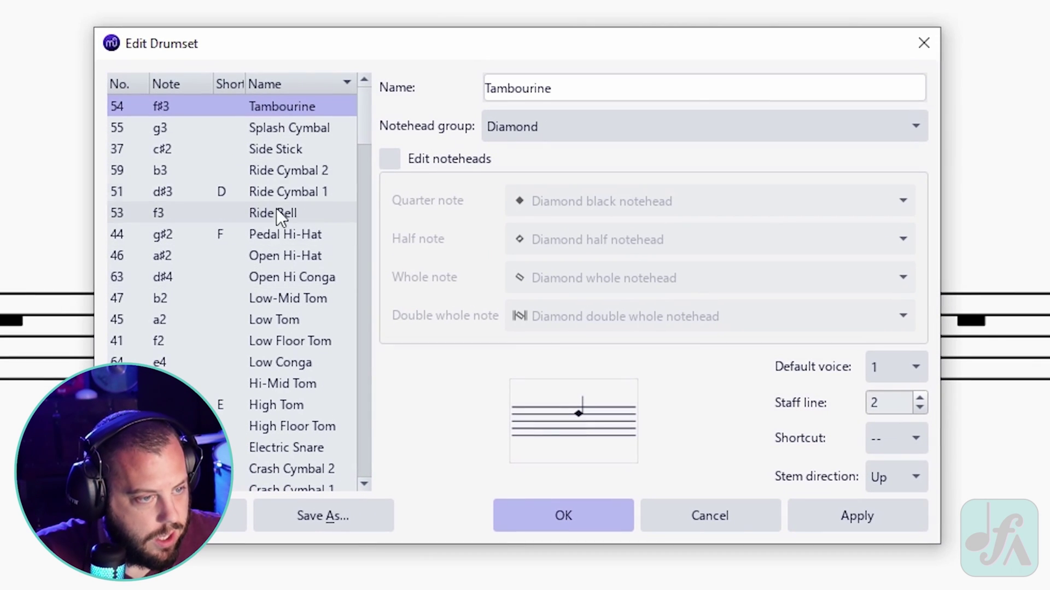
scroll(295, 273, down, 7)
scroll(288, 382, up, 6)
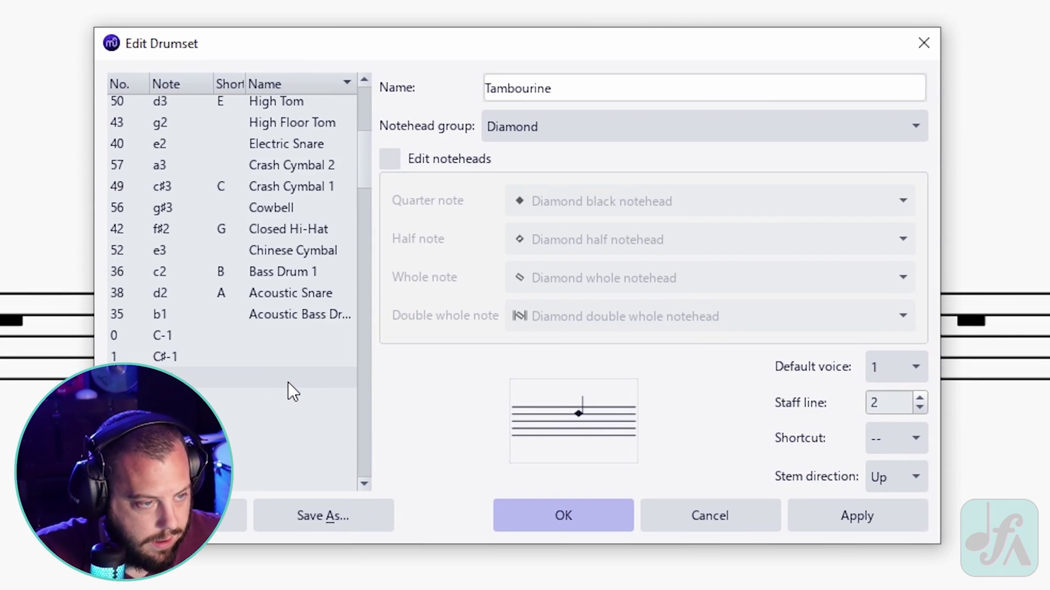
scroll(287, 380, up, 1)
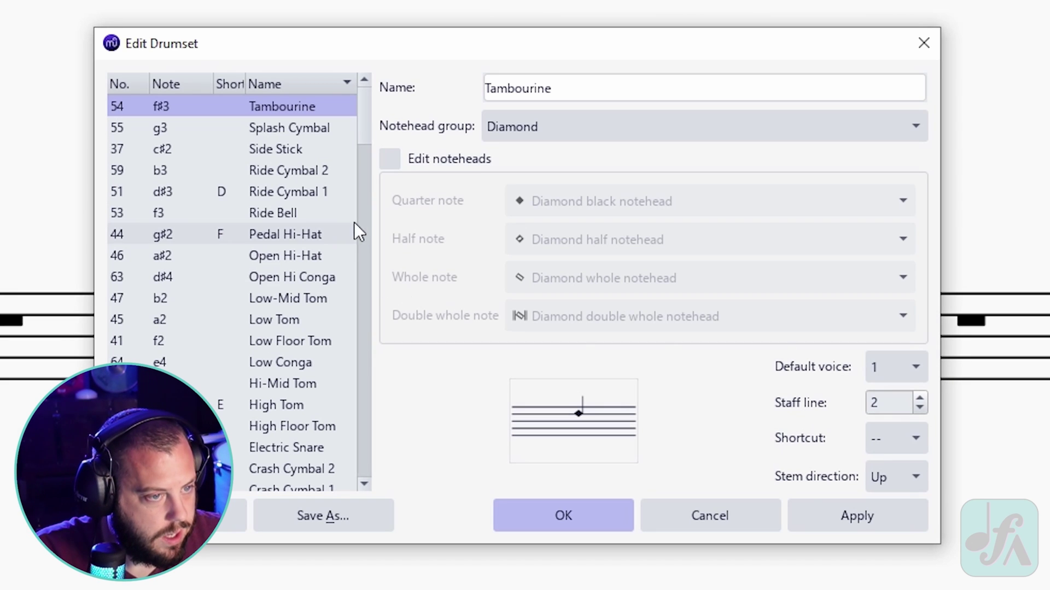
scroll(363, 217, down, 10)
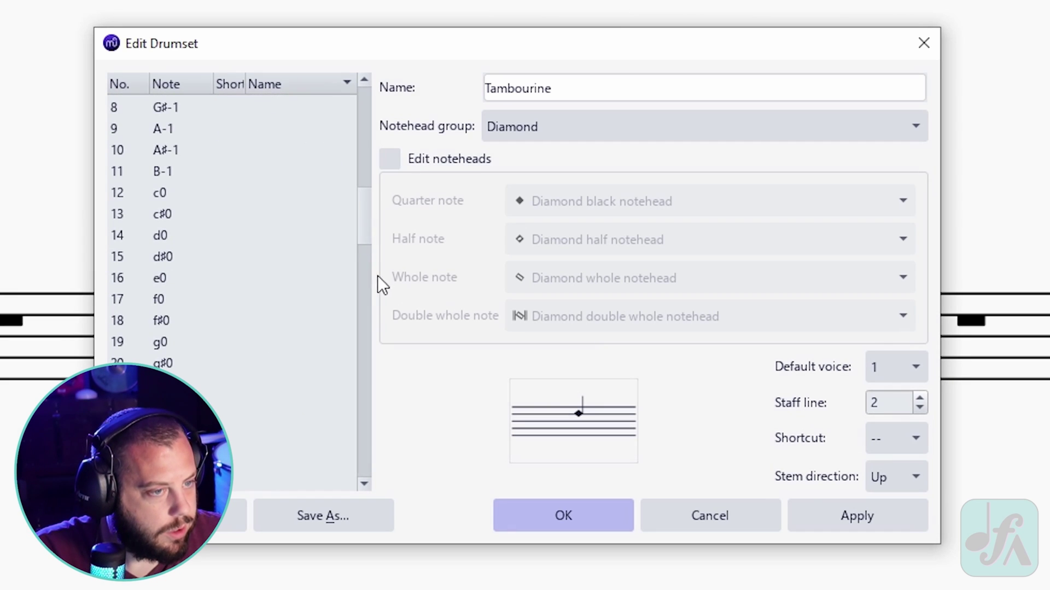
drag(365, 219, 363, 167)
scroll(218, 350, up, 2)
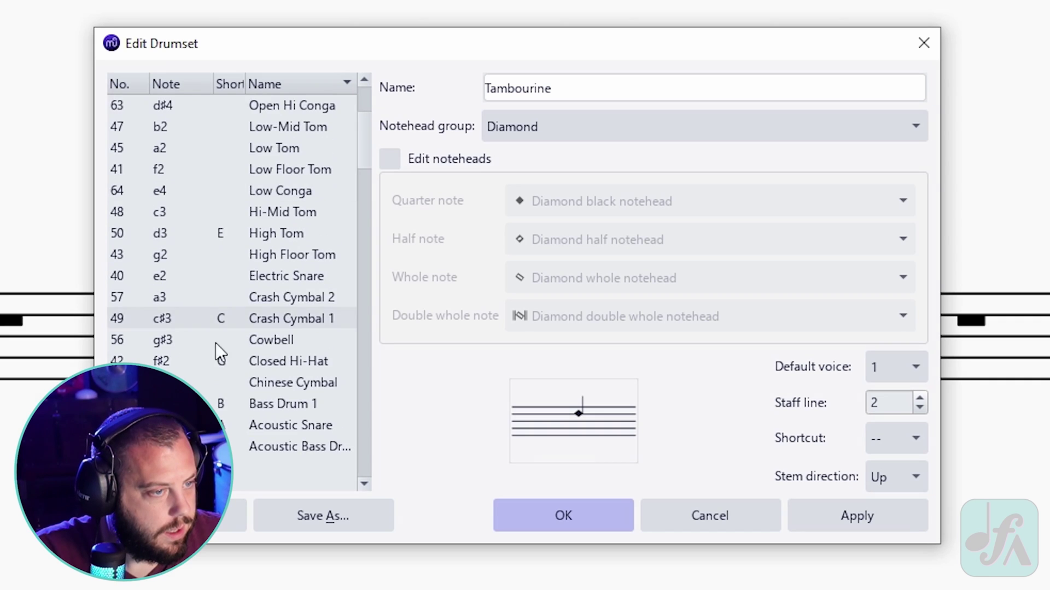
scroll(320, 370, down, 1)
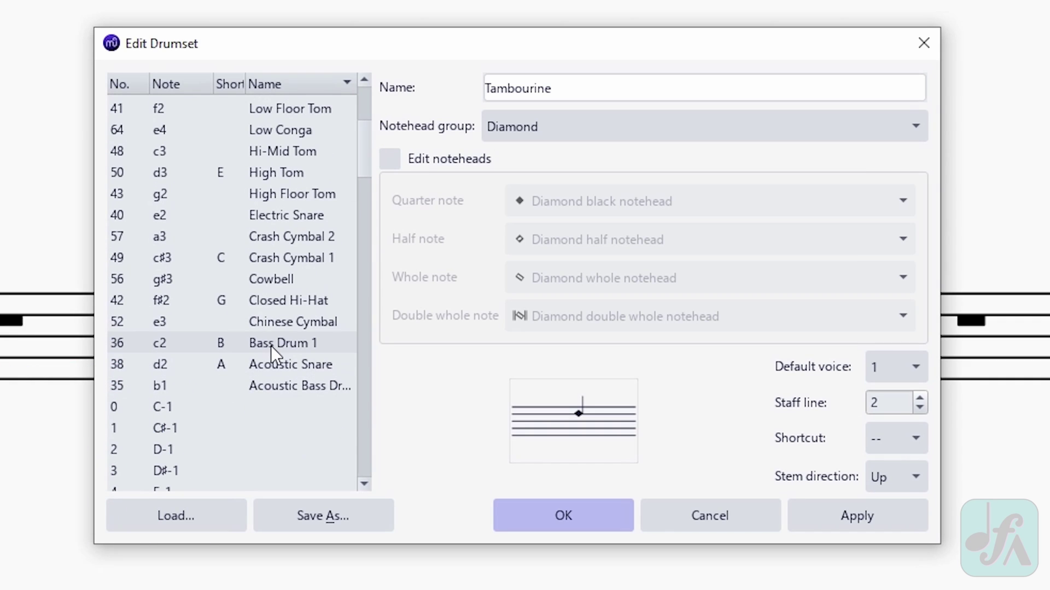
Set Bass Drum 1 to default voice 1 with stem direction Up and apply the change
scroll(271, 350, up, 1)
click(285, 396)
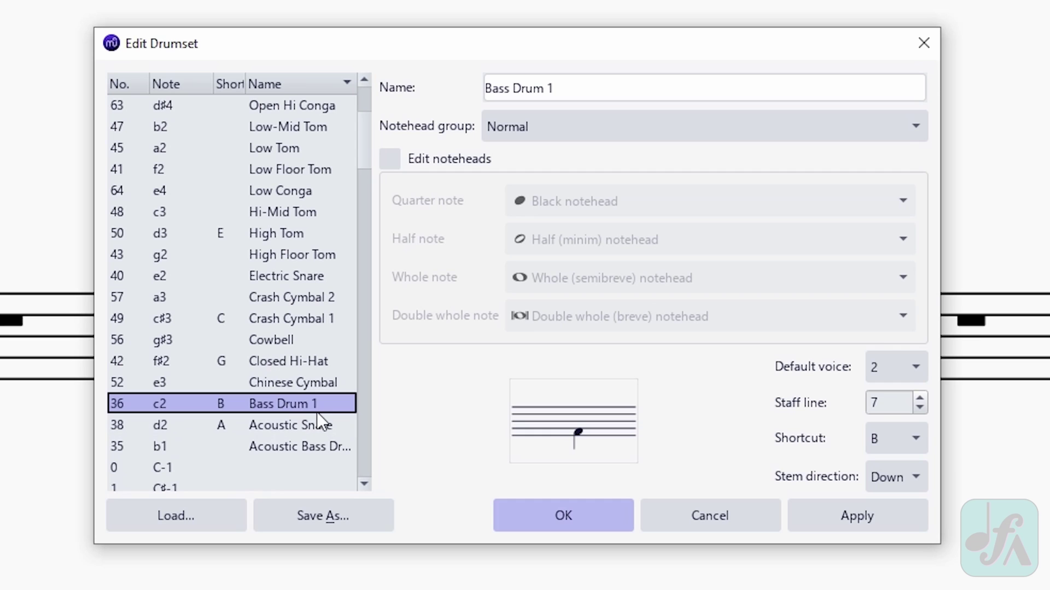
click(910, 369)
click(900, 337)
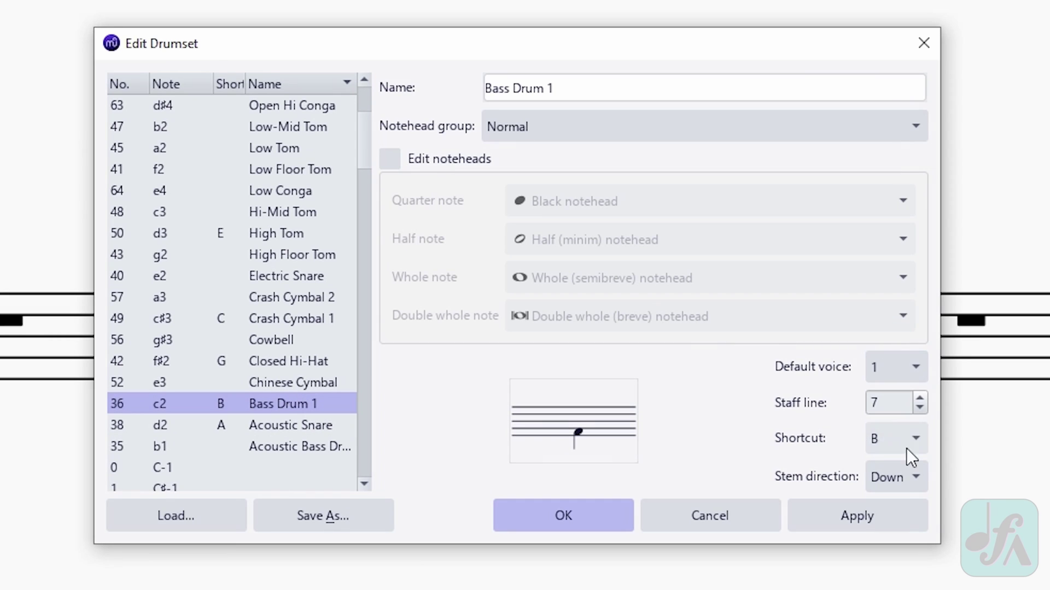
click(892, 478)
click(891, 436)
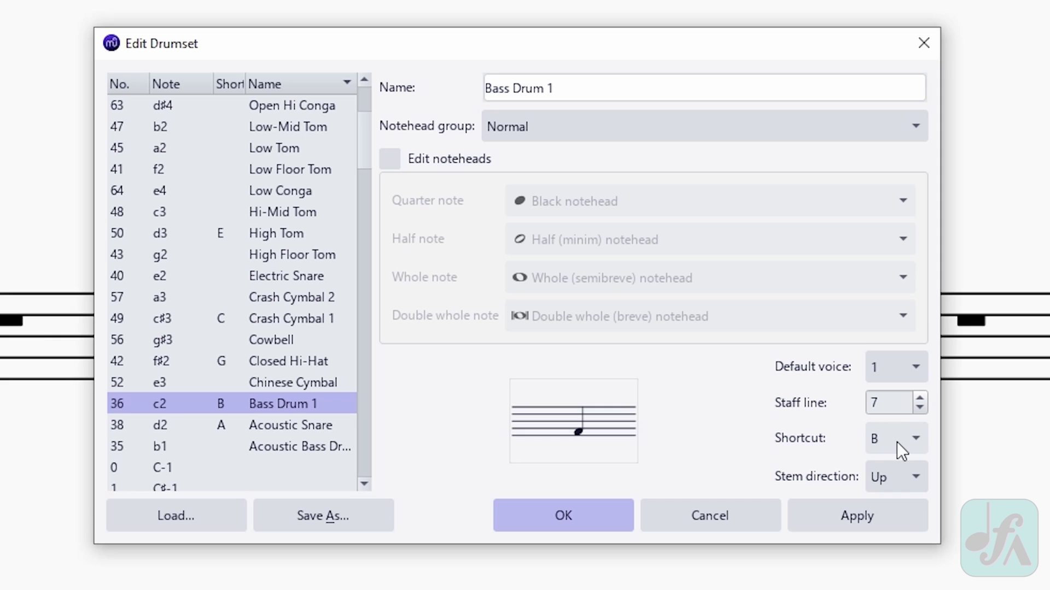
click(846, 522)
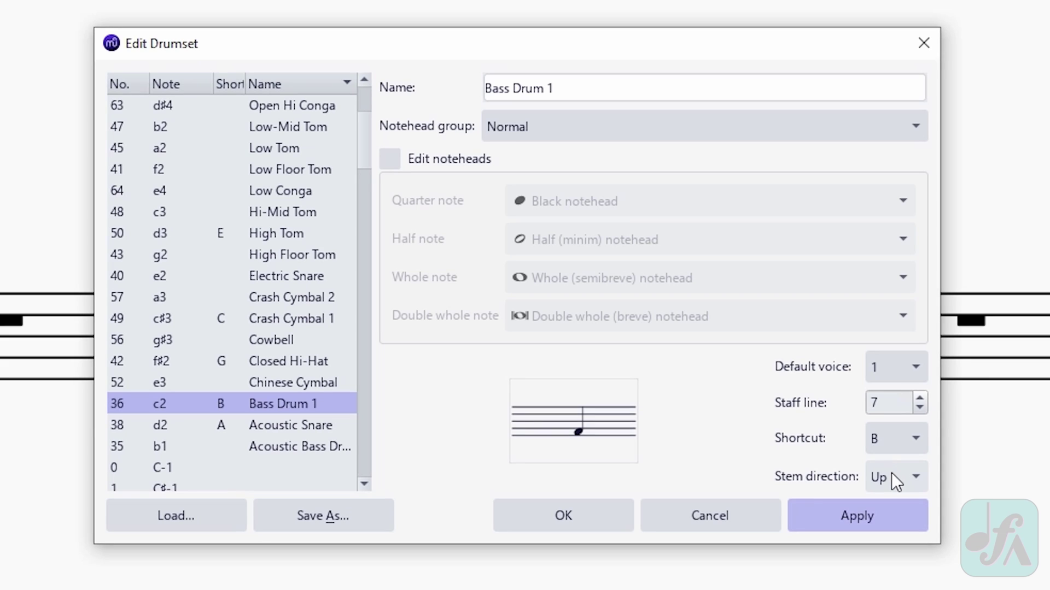
Set Acoustic Bass Drum to default voice 1 with stem direction Up and apply the change
click(275, 448)
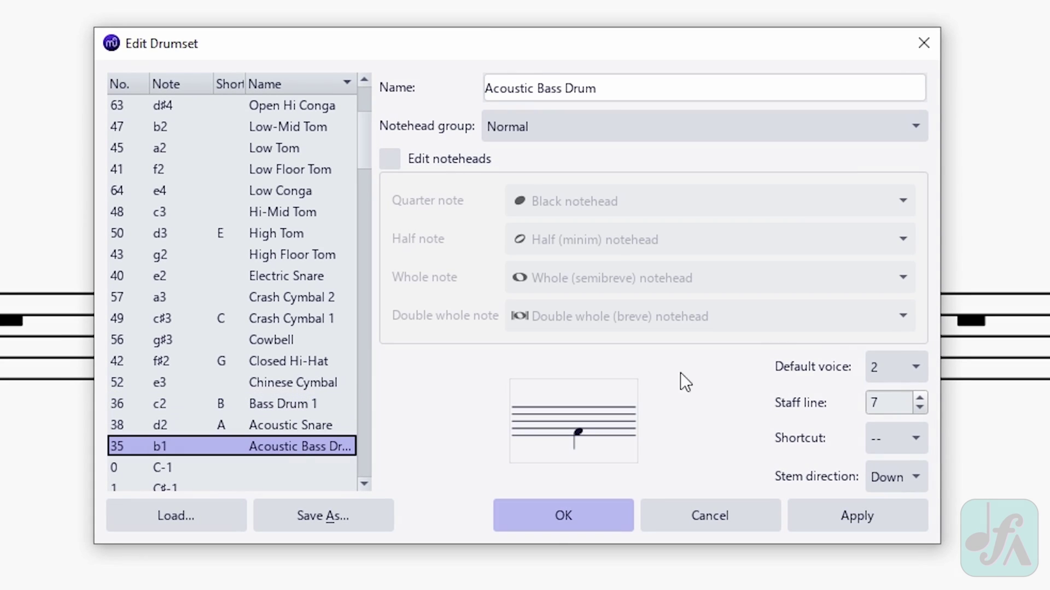
click(902, 378)
click(899, 339)
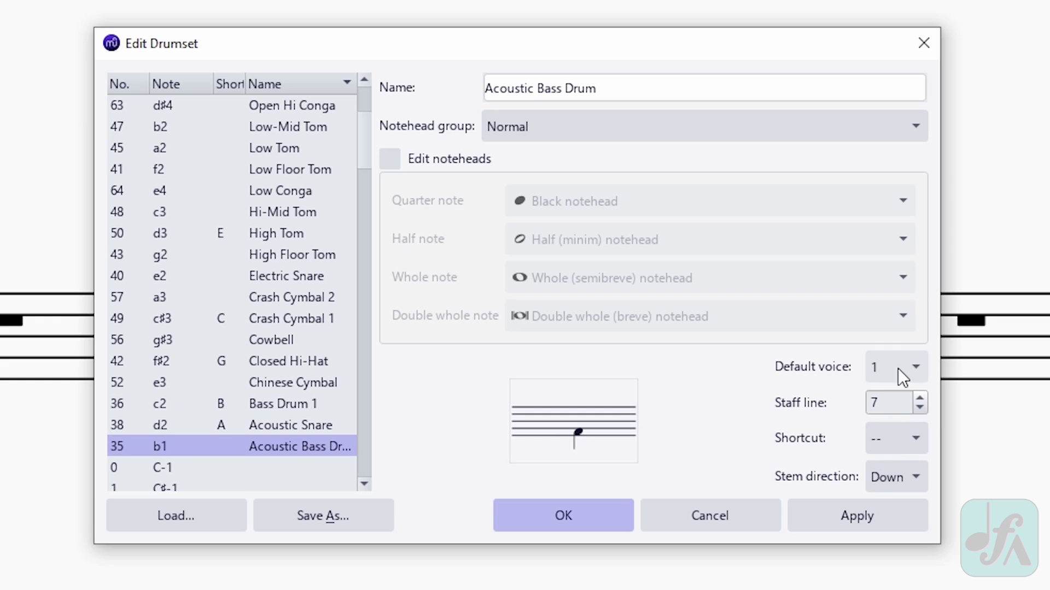
click(891, 483)
click(900, 451)
click(871, 514)
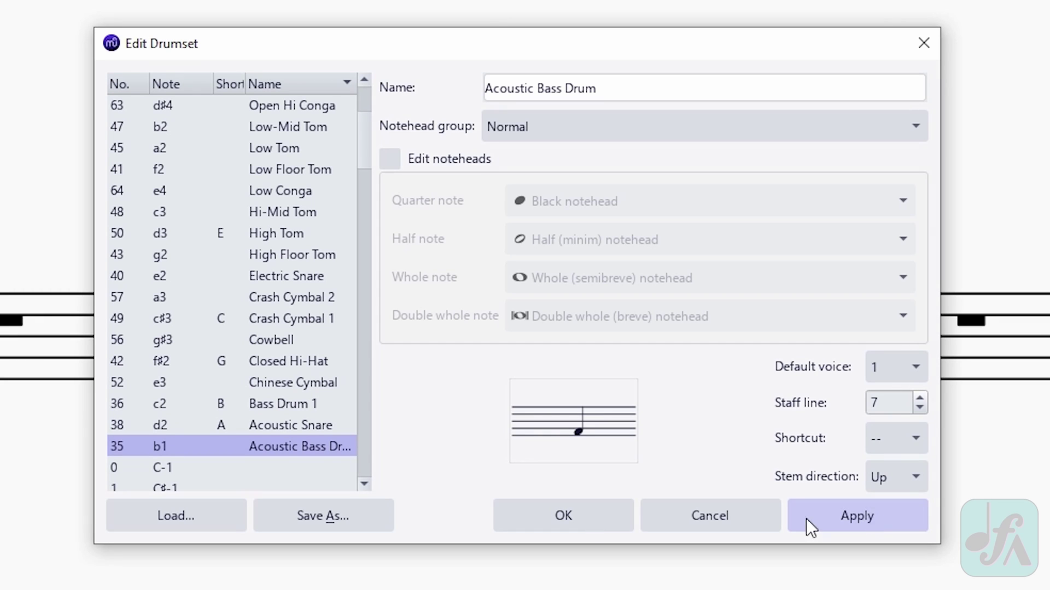
Set Pedal Hi-Hat to default voice 1 with stem direction Up and apply the change
scroll(314, 369, up, 3)
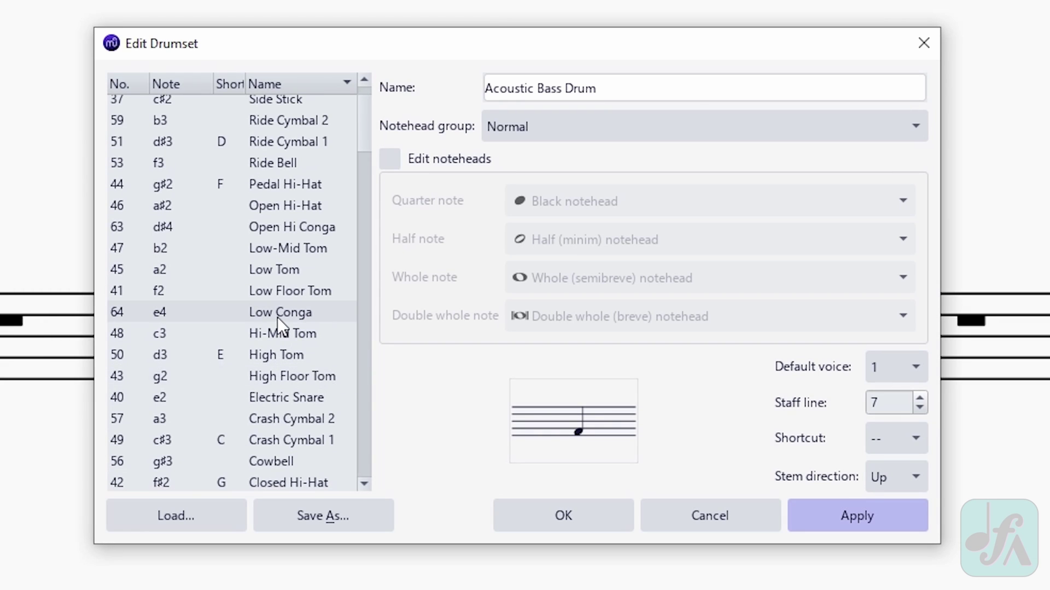
click(278, 234)
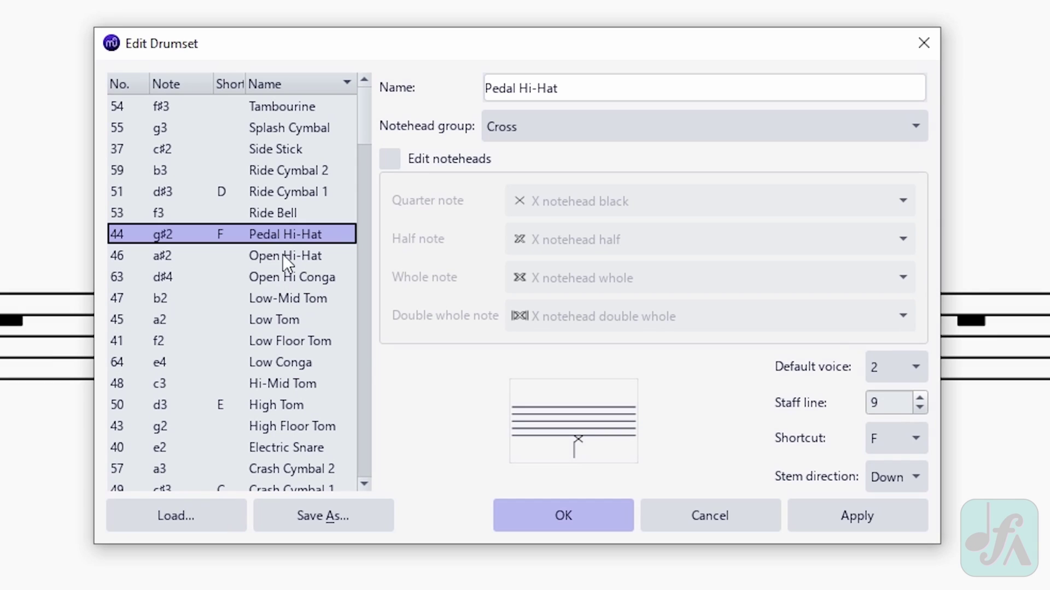
click(880, 362)
click(883, 337)
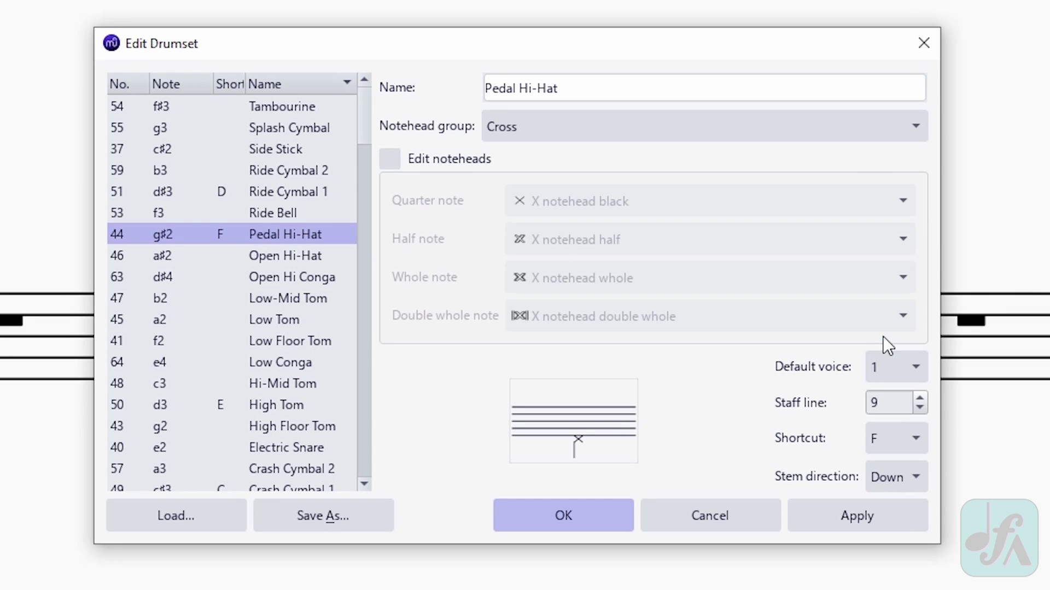
click(886, 483)
click(892, 449)
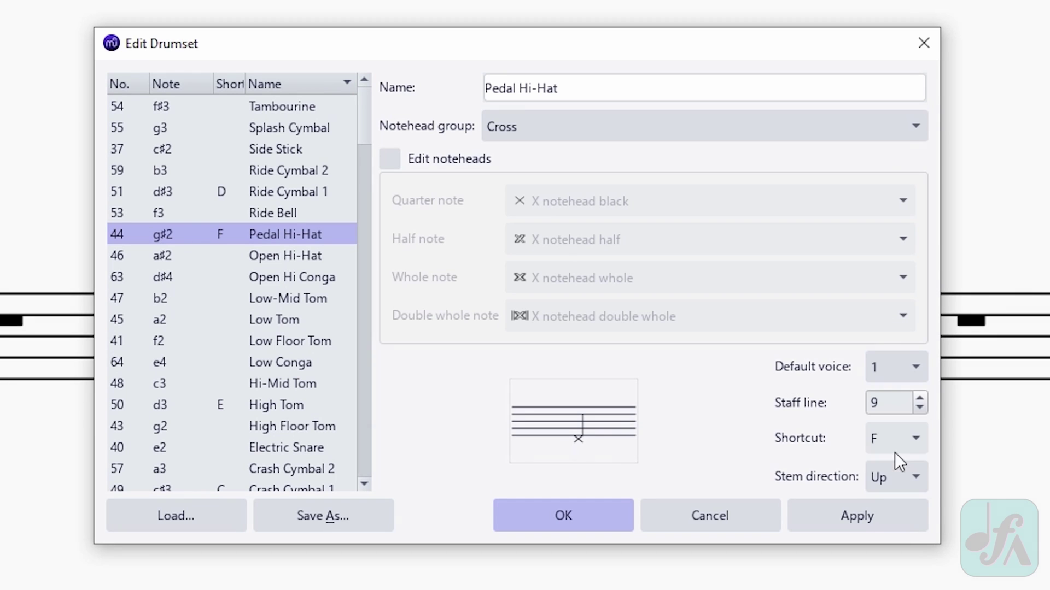
click(863, 525)
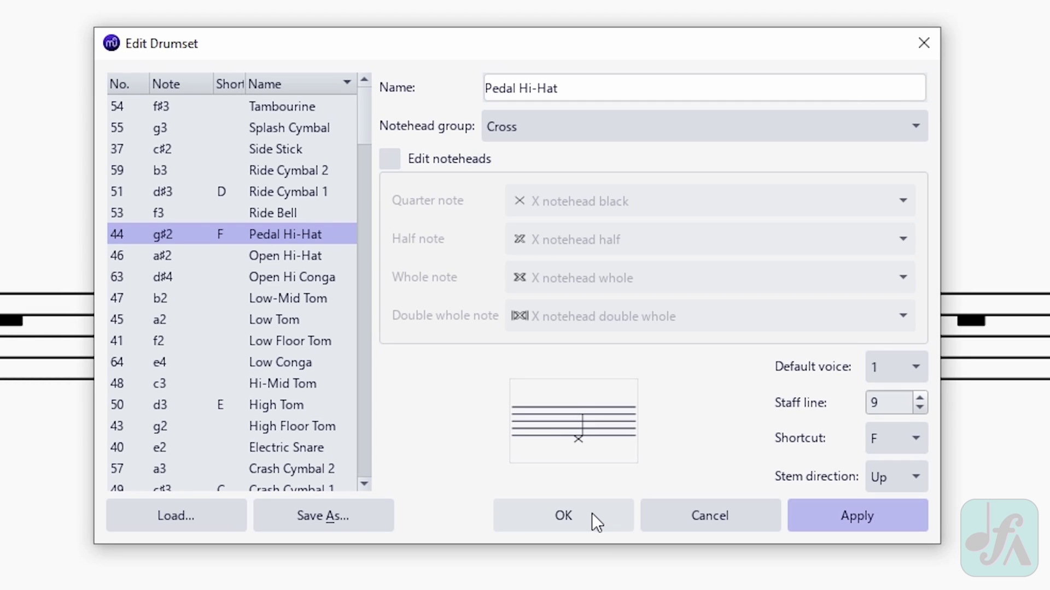
Set High Floor Tom to default voice 1 with stem direction Up, and accept the drumset changes
scroll(285, 344, down, 1)
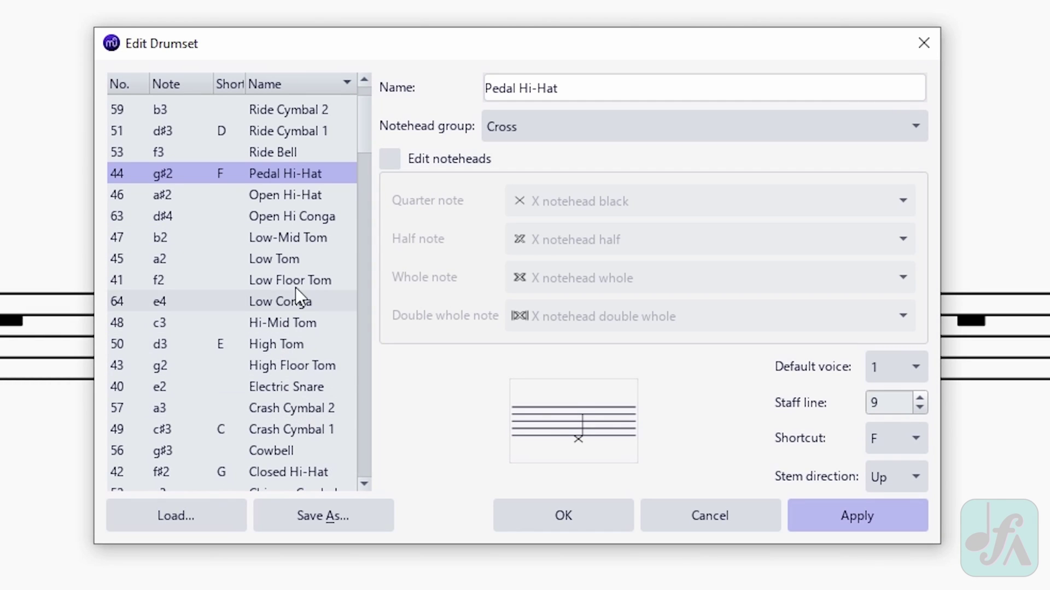
scroll(283, 354, down, 1)
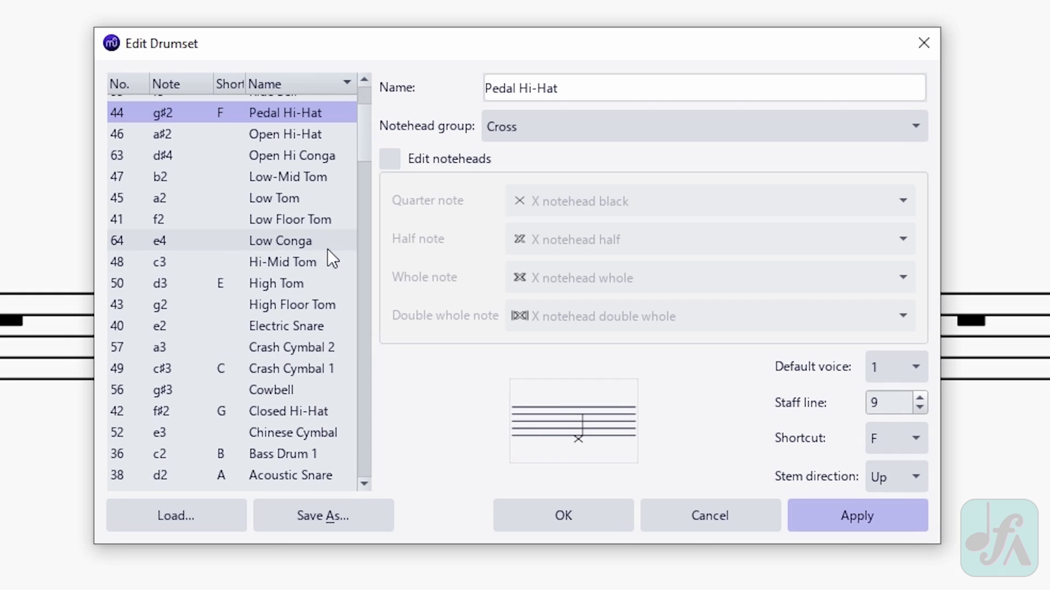
click(294, 310)
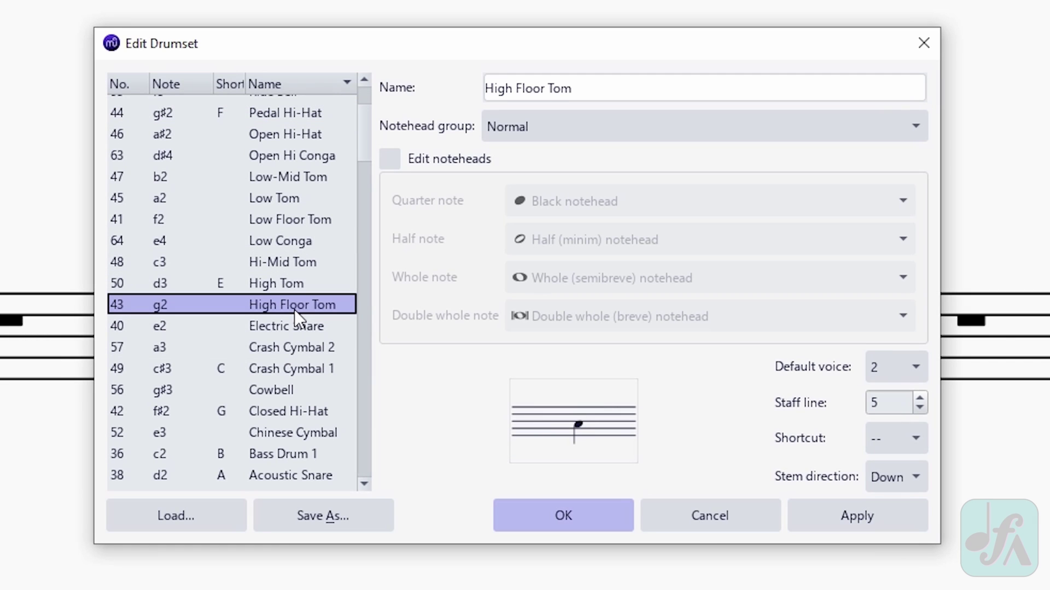
click(892, 374)
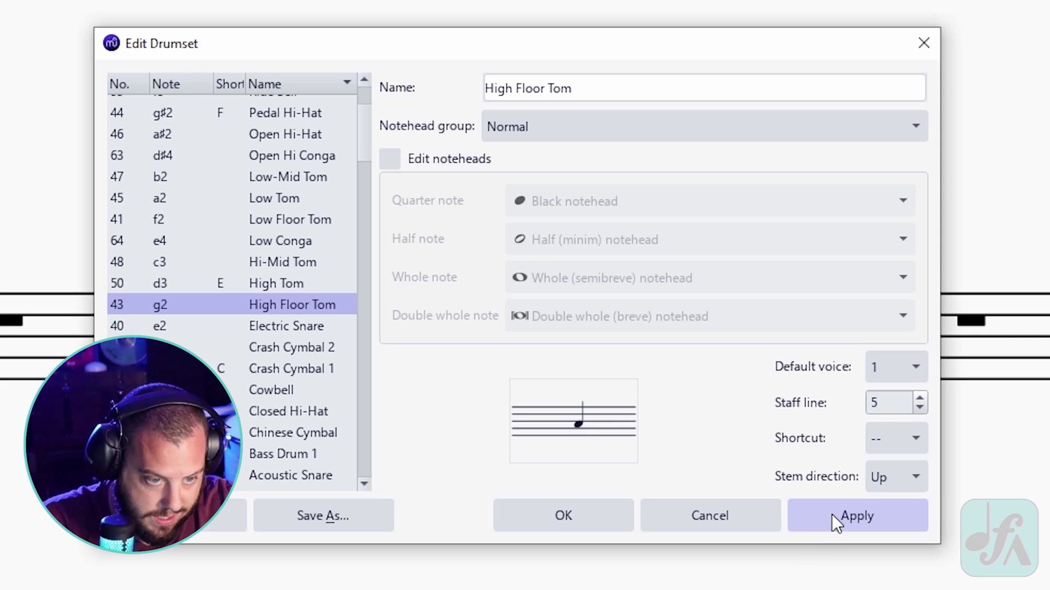
click(565, 515)
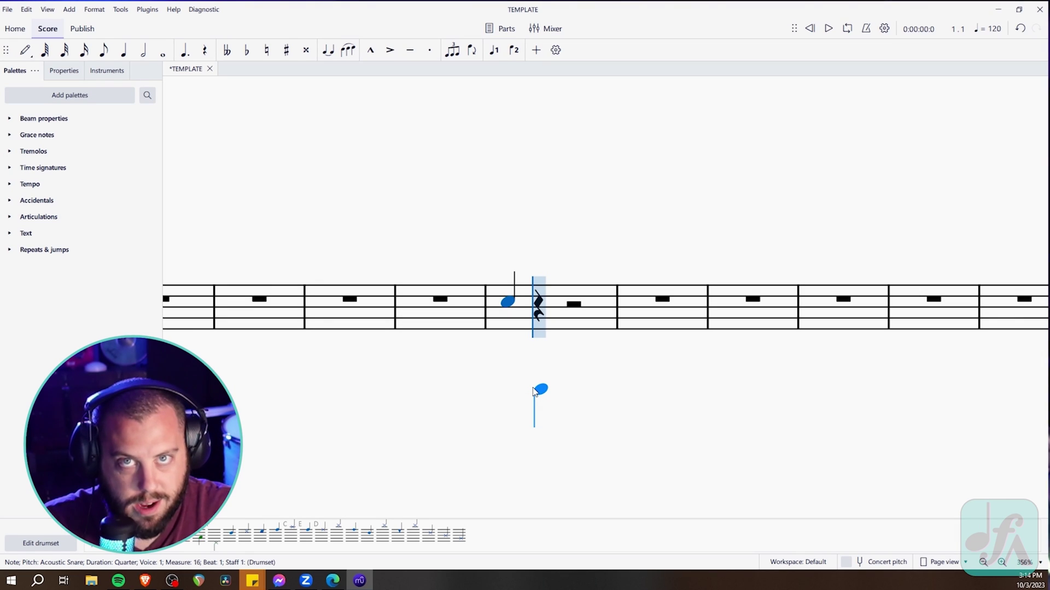
Leave note input mode and deselect the quarter-note snare in measure 16
drag(508, 268, 659, 171)
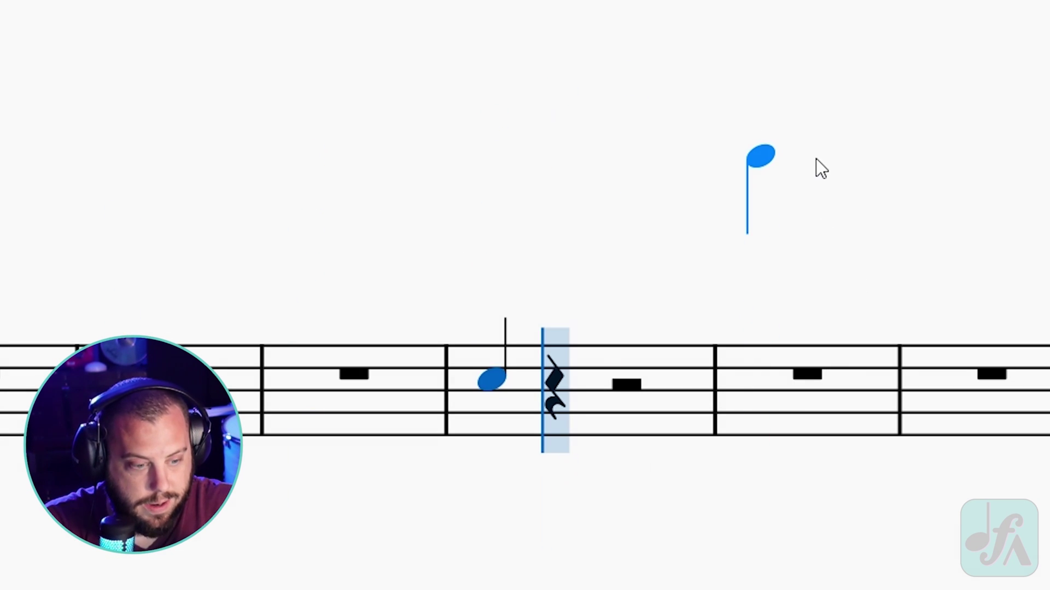
key(Escape)
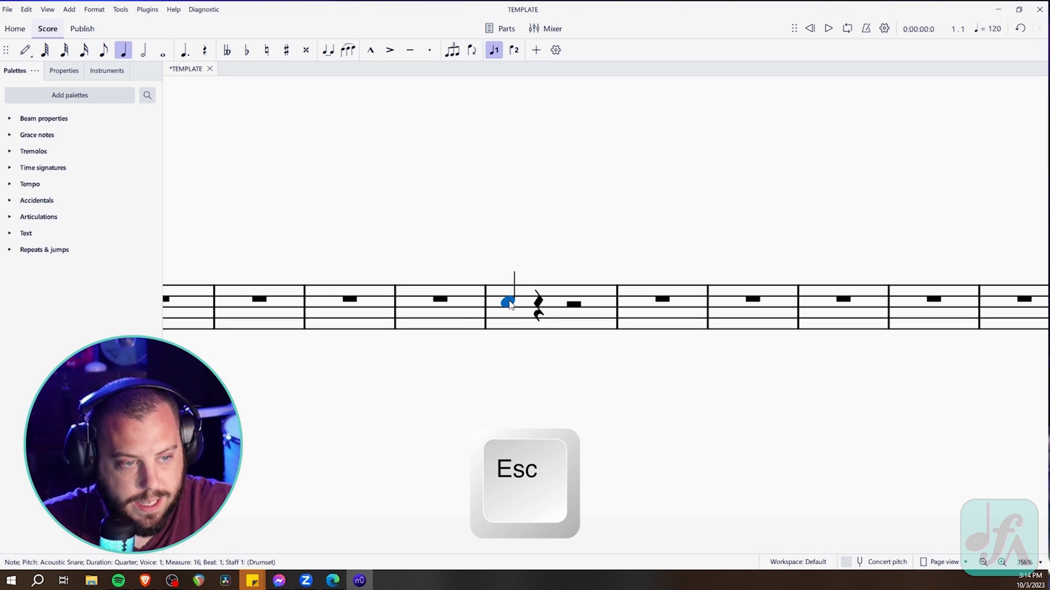
key(Escape)
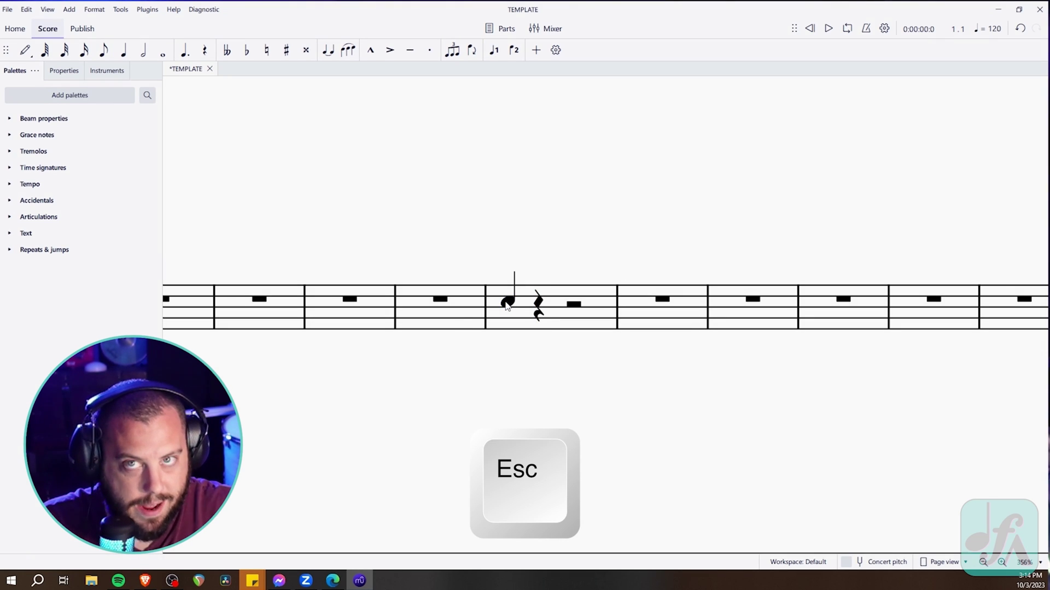
drag(545, 399, 603, 394)
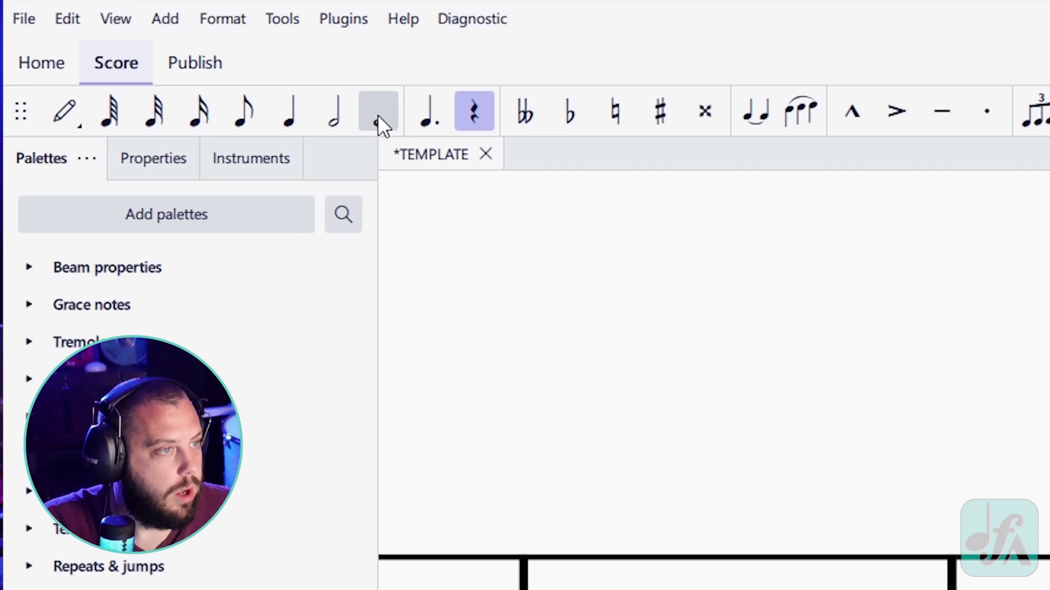
Enter a whole-note acoustic snare in measure 16, leave note input and delete the note
click(379, 114)
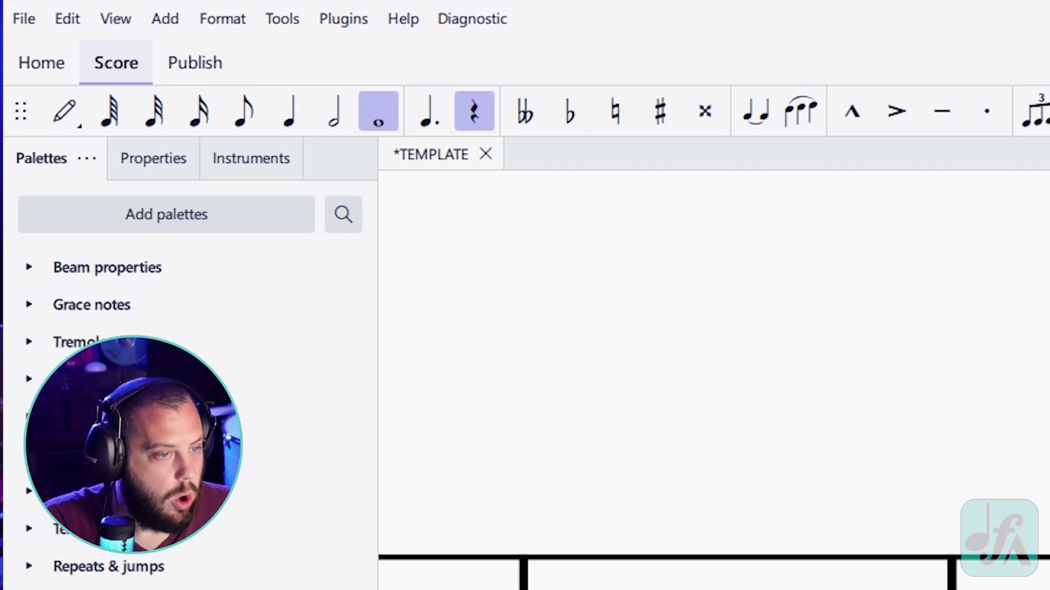
click(525, 319)
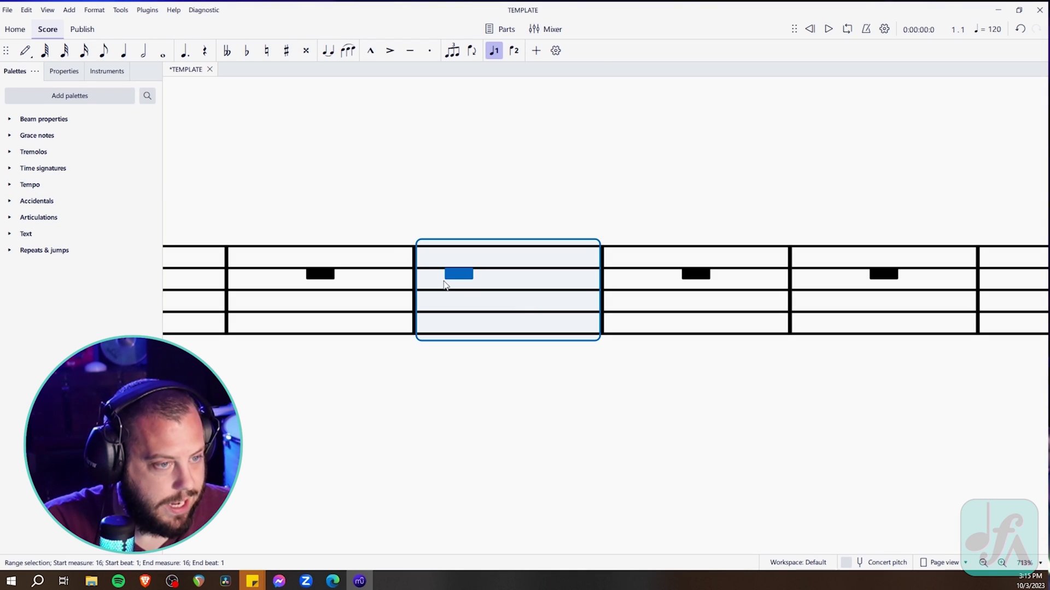
click(468, 279)
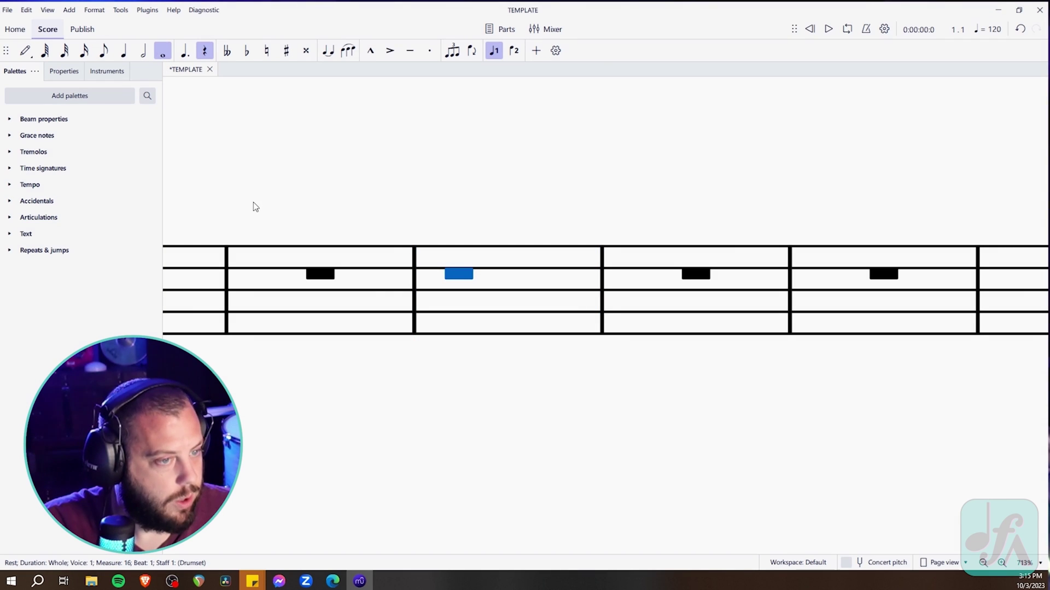
key(a)
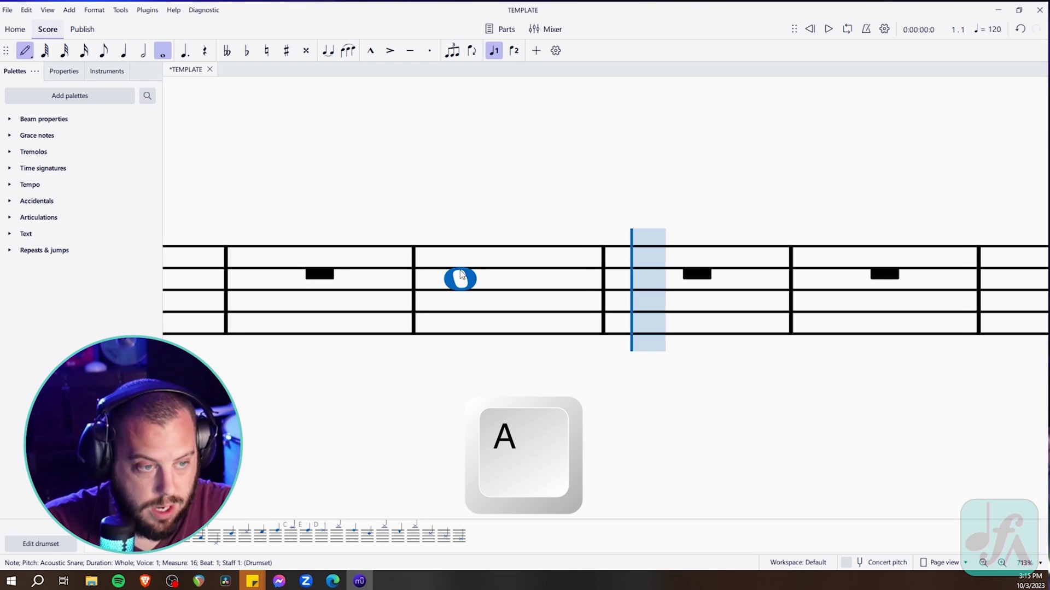
key(Escape)
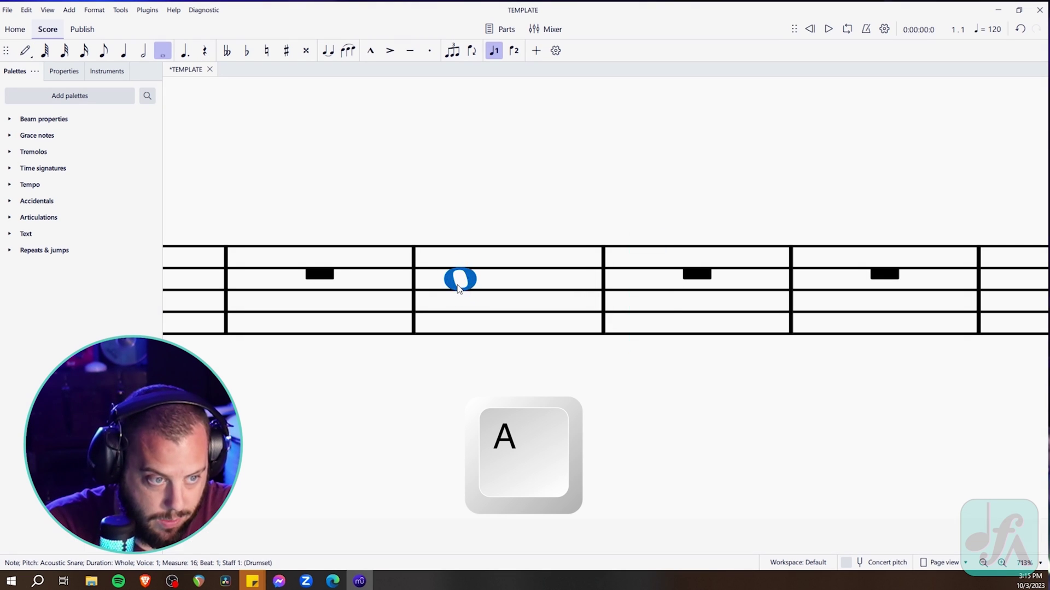
key(Delete)
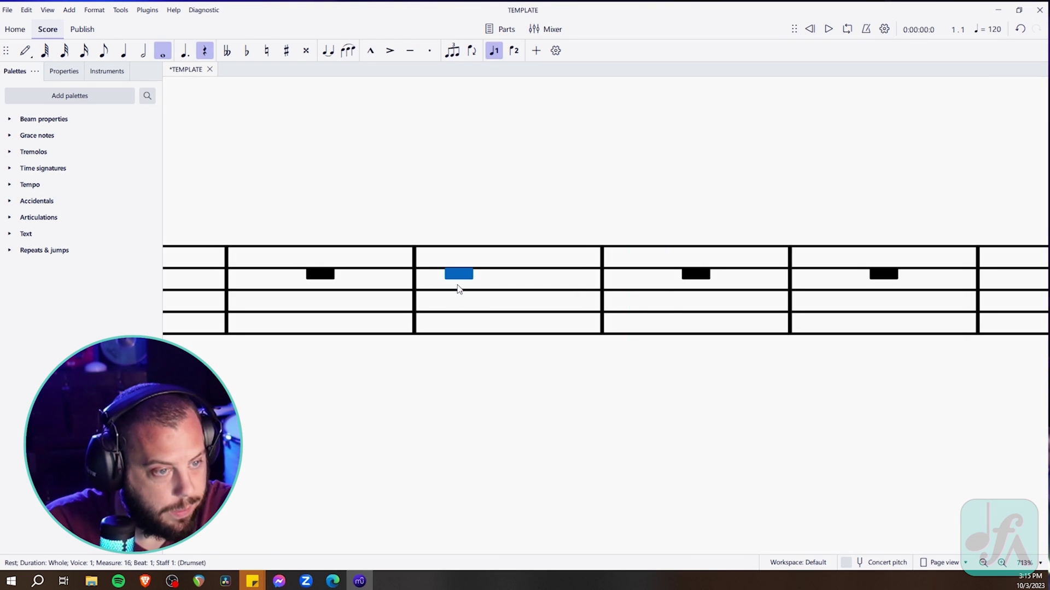
Fill measure 16 with two half-note acoustic snare hits and leave note input mode
click(142, 53)
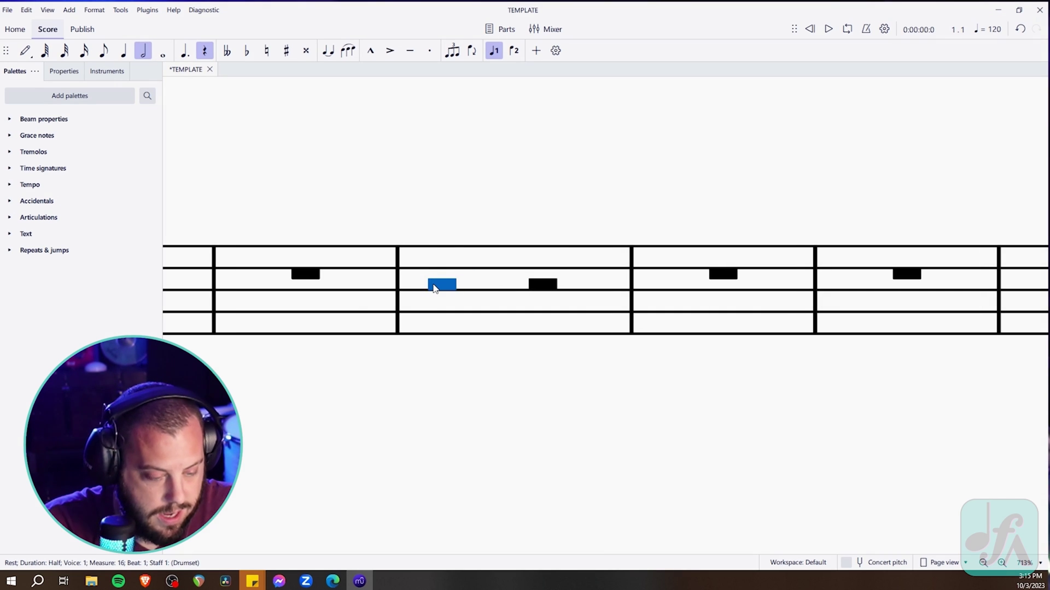
key(n)
key(a)
key(a)
key(Escape)
key(Escape)
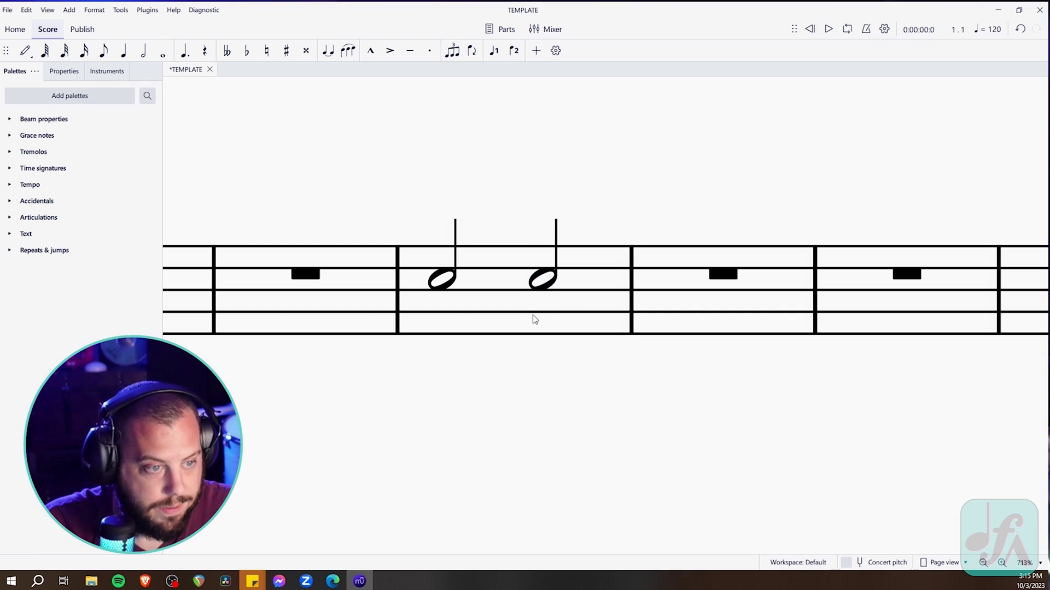
Delete the two half-note snare hits from measure 16 and deselect the measure
click(534, 319)
key(Escape)
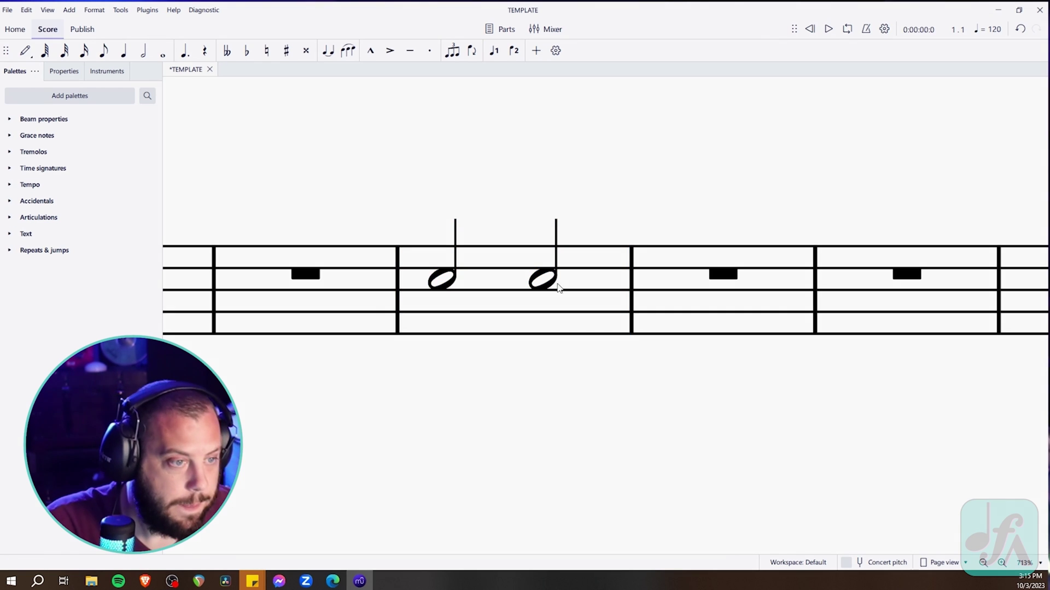
click(494, 313)
key(Delete)
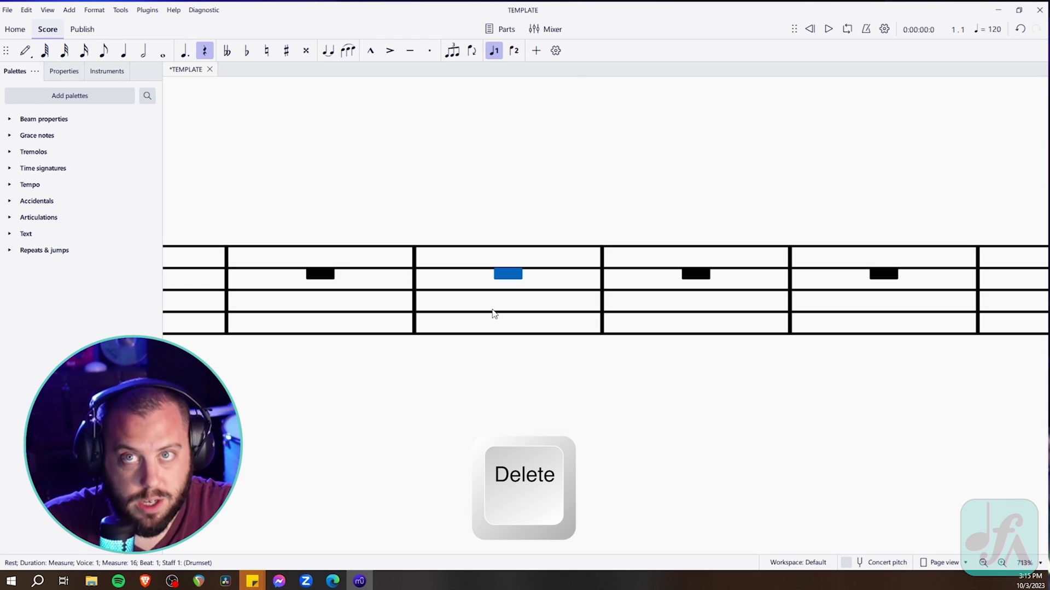
click(494, 313)
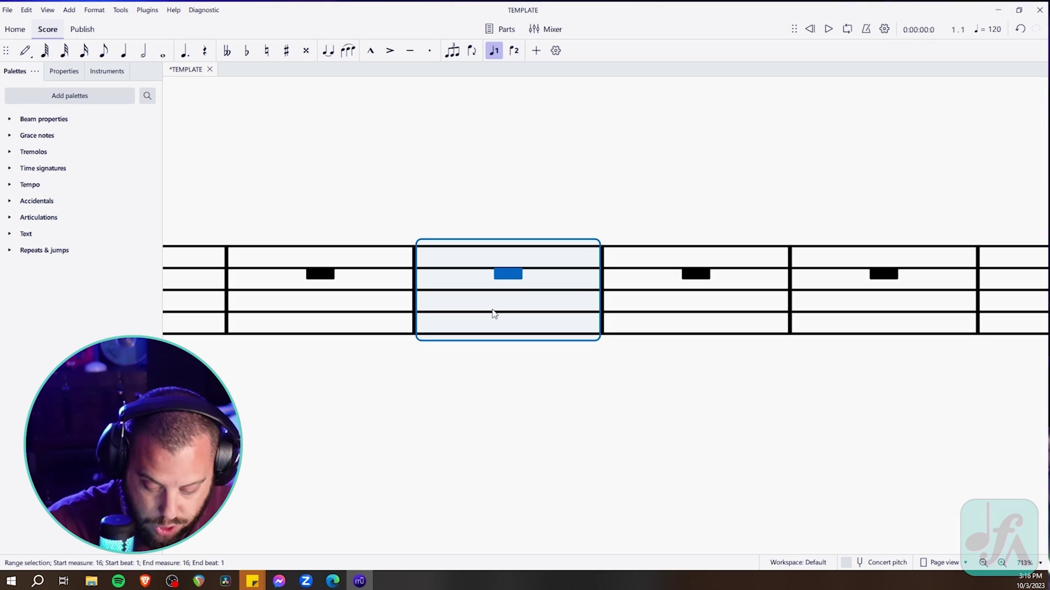
key(Escape)
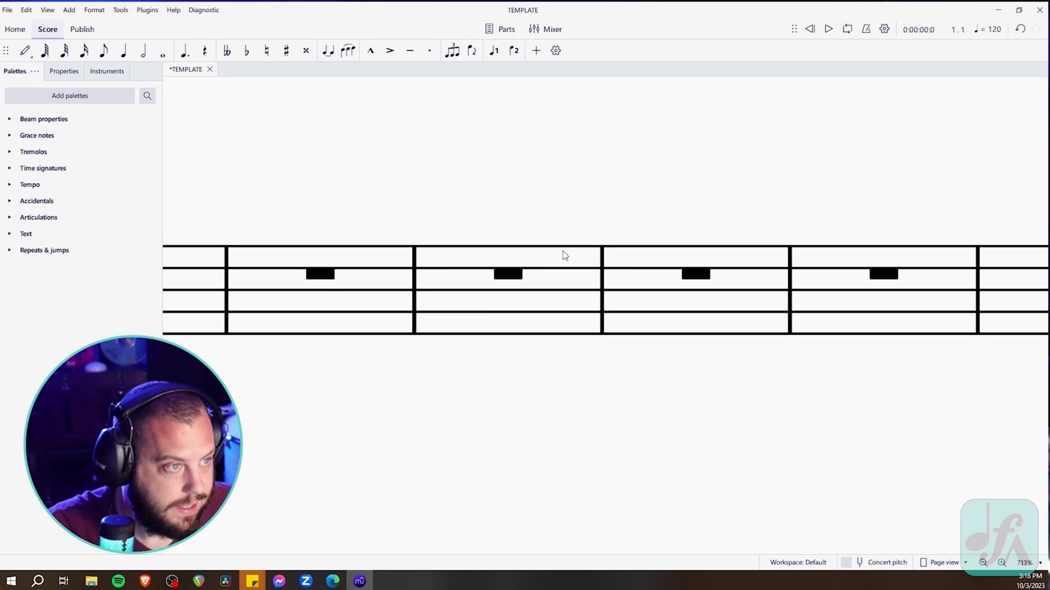
Remove measures 12 through 32 from the score, and undo the removal
scroll(443, 185, down, 10)
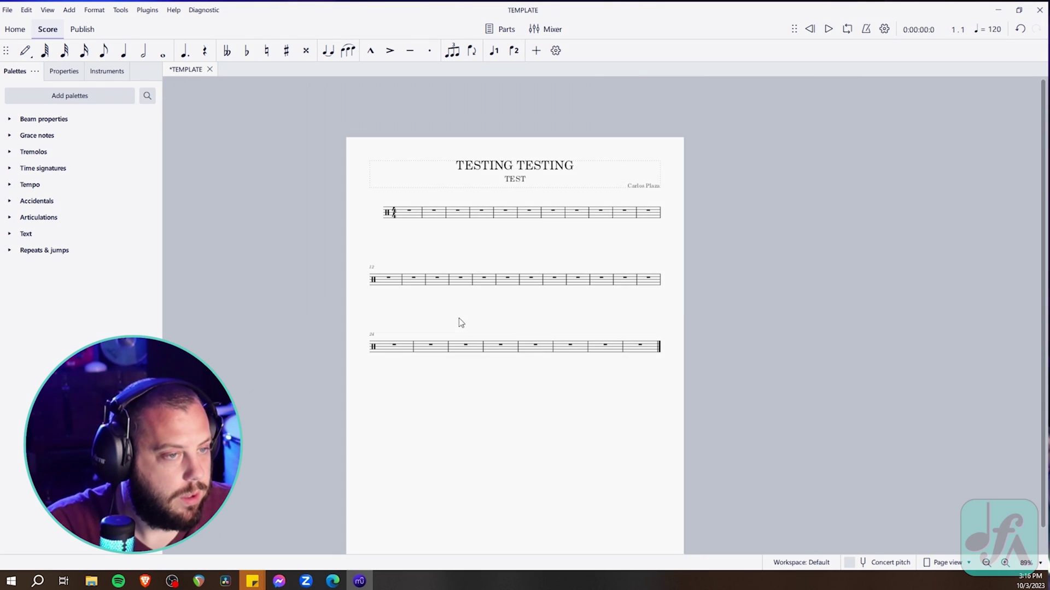
click(389, 283)
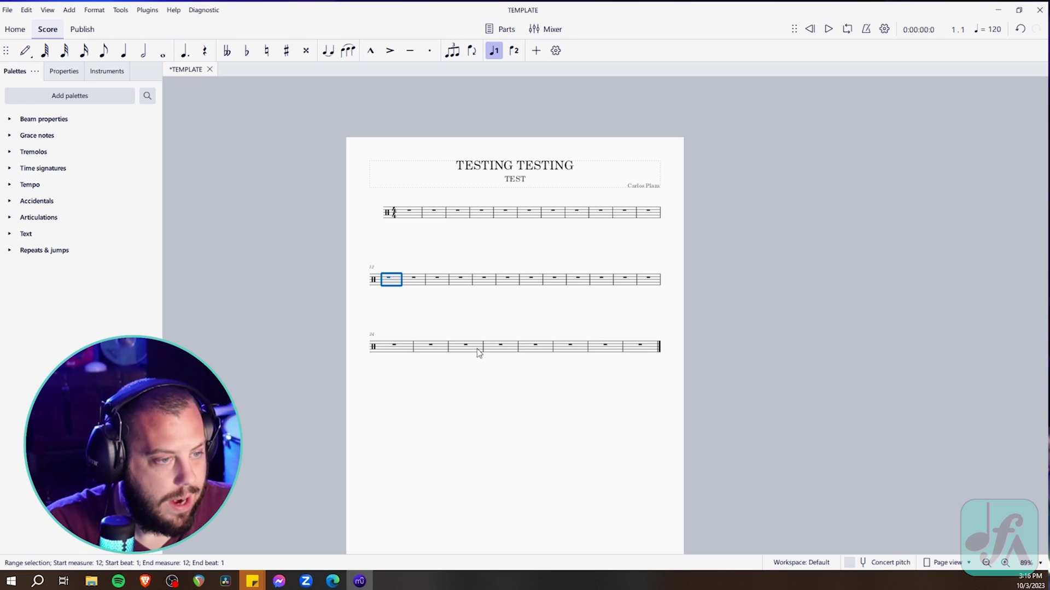
shift+click(642, 354)
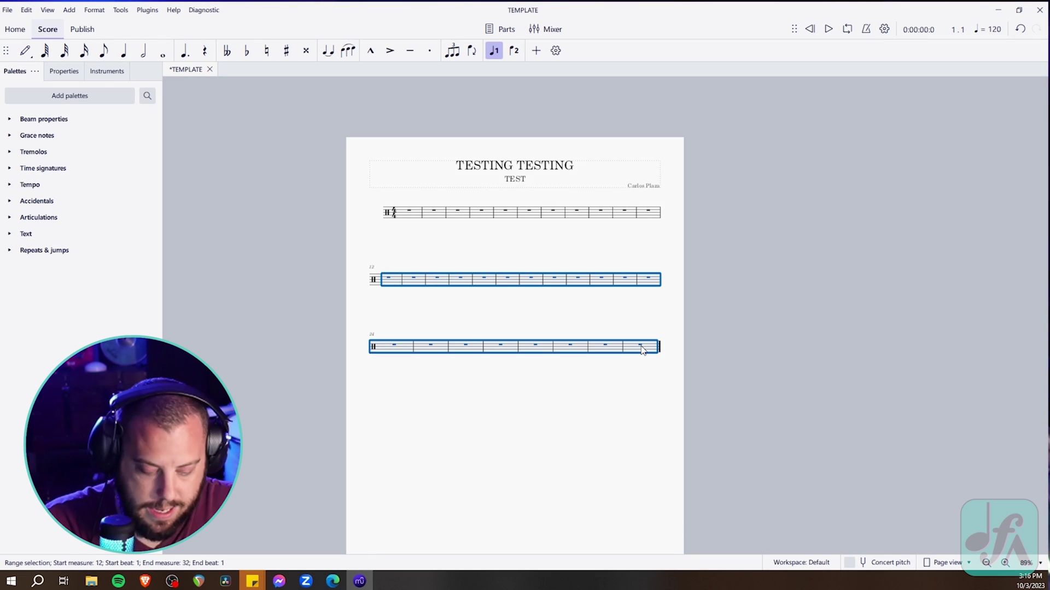
key(ctrl+Delete)
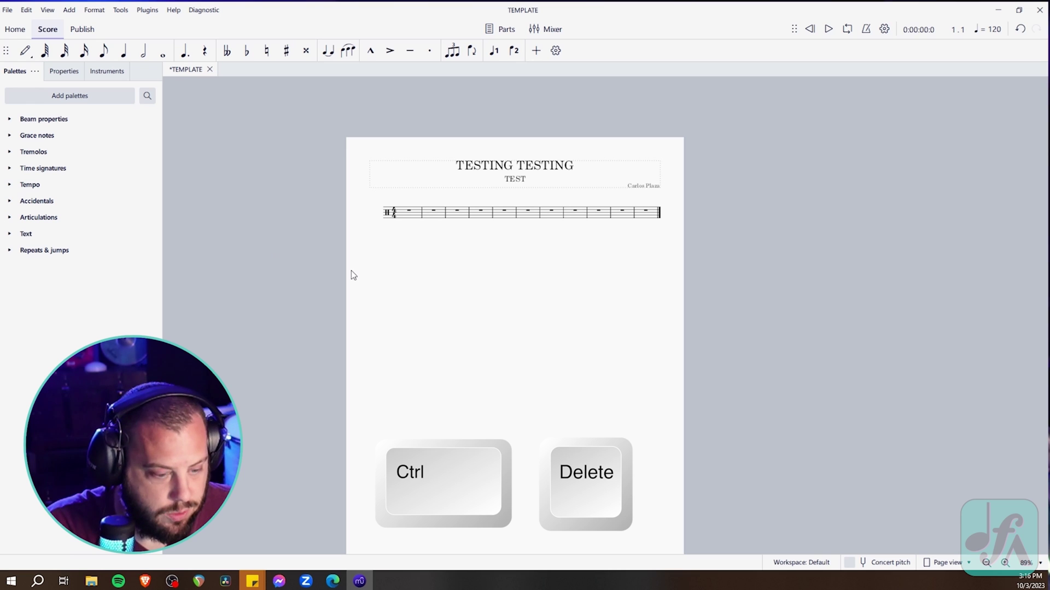
key(ctrl+z)
key(Escape)
scroll(530, 420, up, 10)
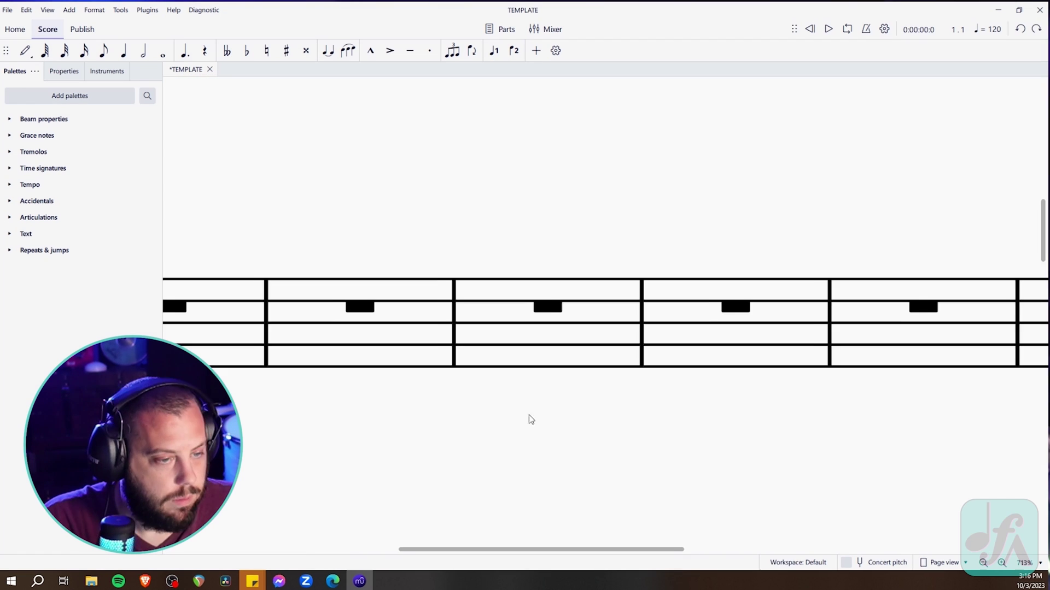
Place a quarter-note acoustic snare on beat 1 of measure 16, undo it and leave note input mode
click(124, 54)
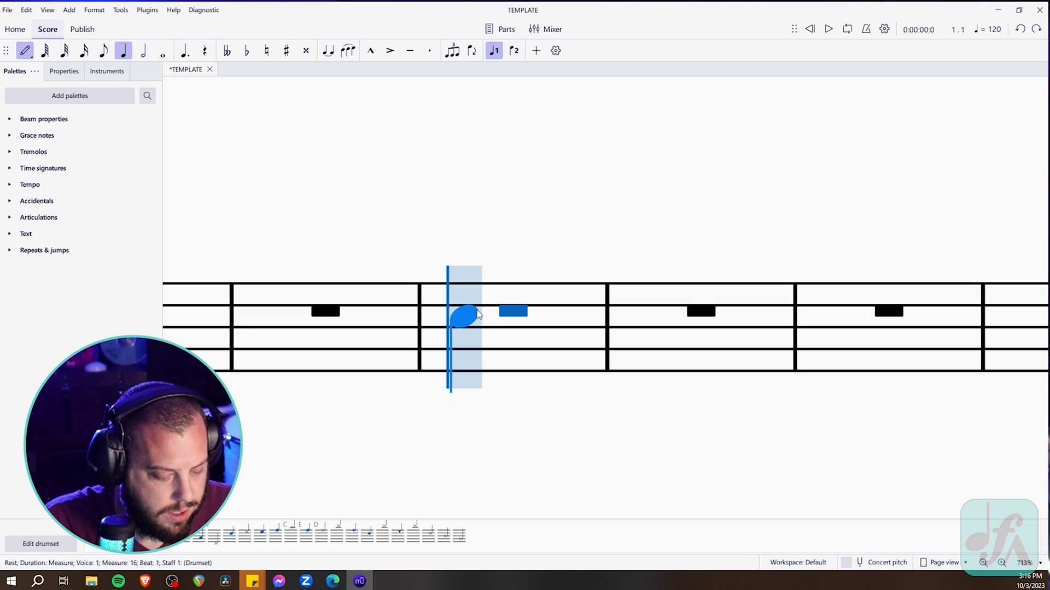
click(477, 316)
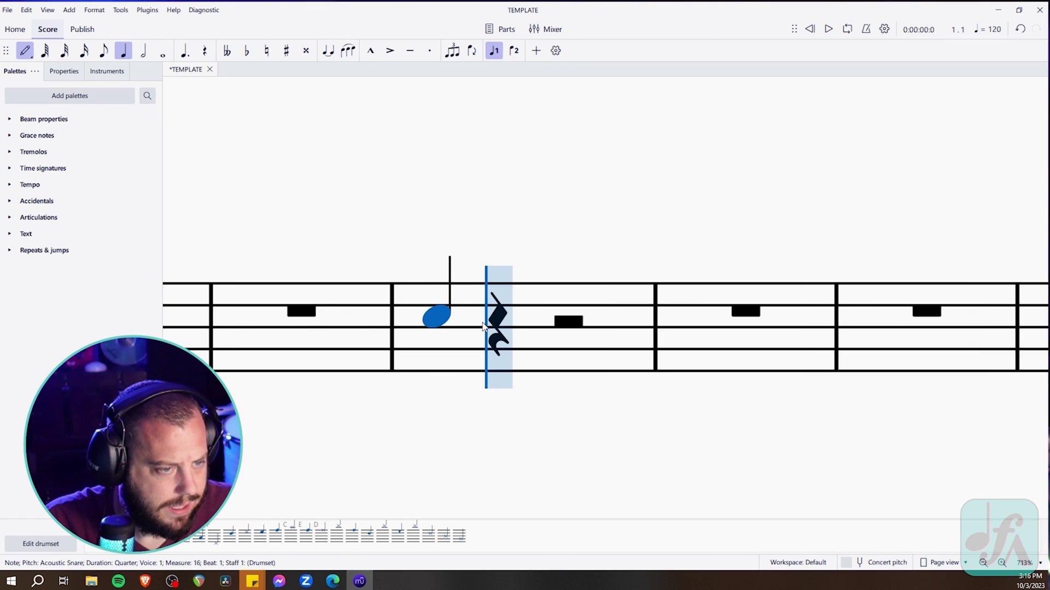
key(ctrl+z)
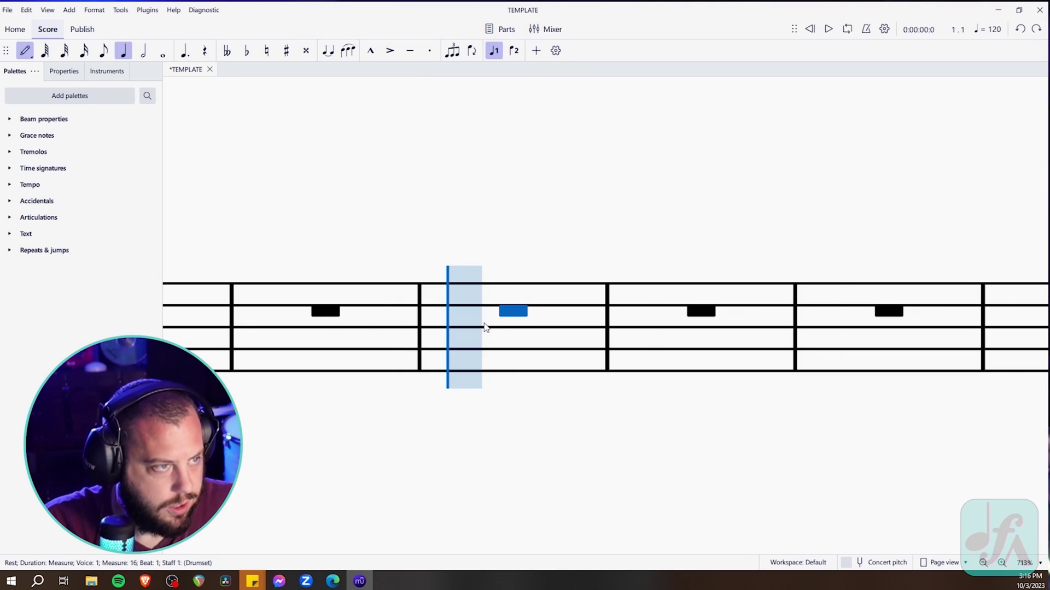
key(Escape)
key(Escape)
Enter consecutive quarter-note acoustic snare hits from measure 16 through beat 1 of measure 26, and leave note input mode
click(468, 349)
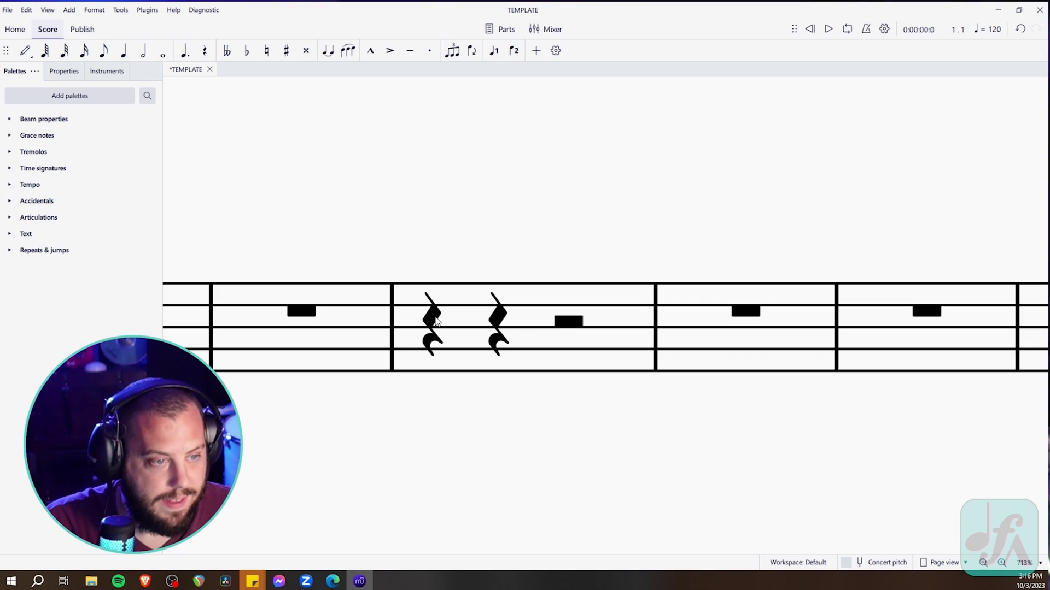
click(437, 322)
key(a)
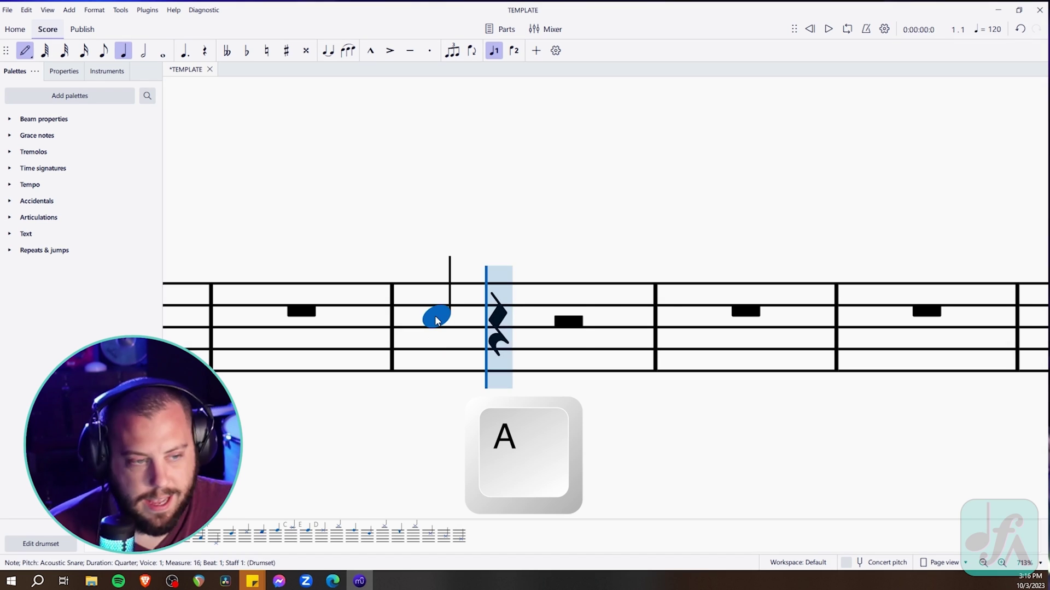
key(a)
key(a)
key(a)
key(a)
key(a)
key(a)
key(a)
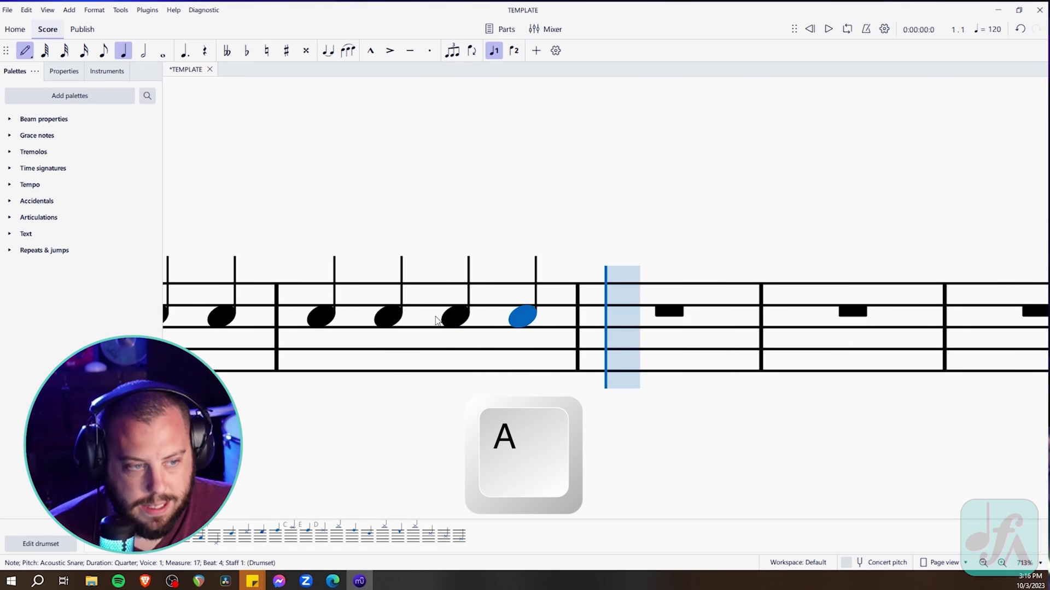
key(a)
key(a)
key(a)
key(a)
key(a)
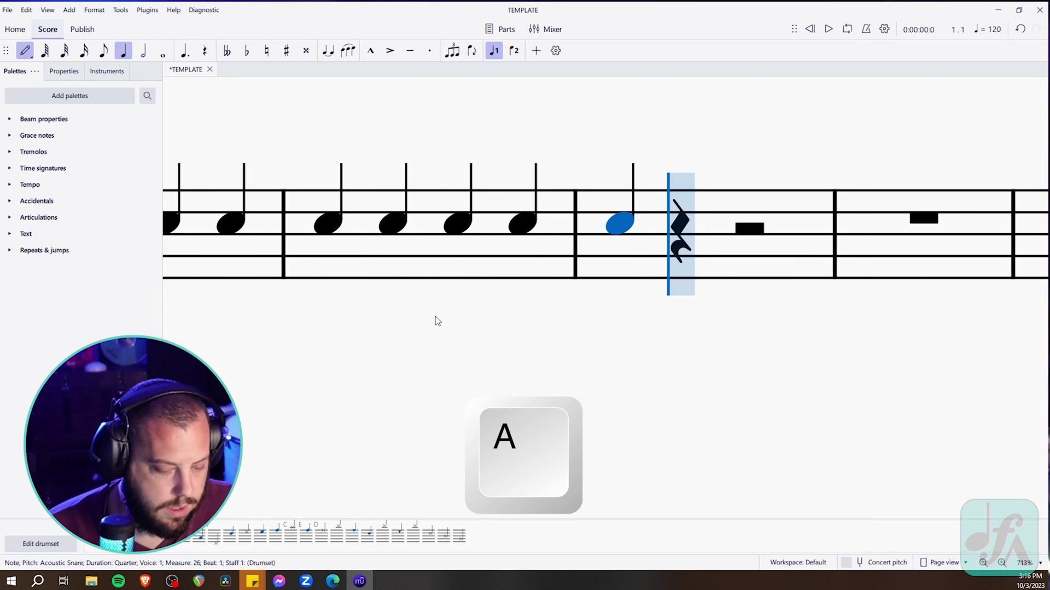
key(Escape)
Clear the snare notes from measures 17 through 26, keeping the measures themselves
scroll(497, 395, down, 10)
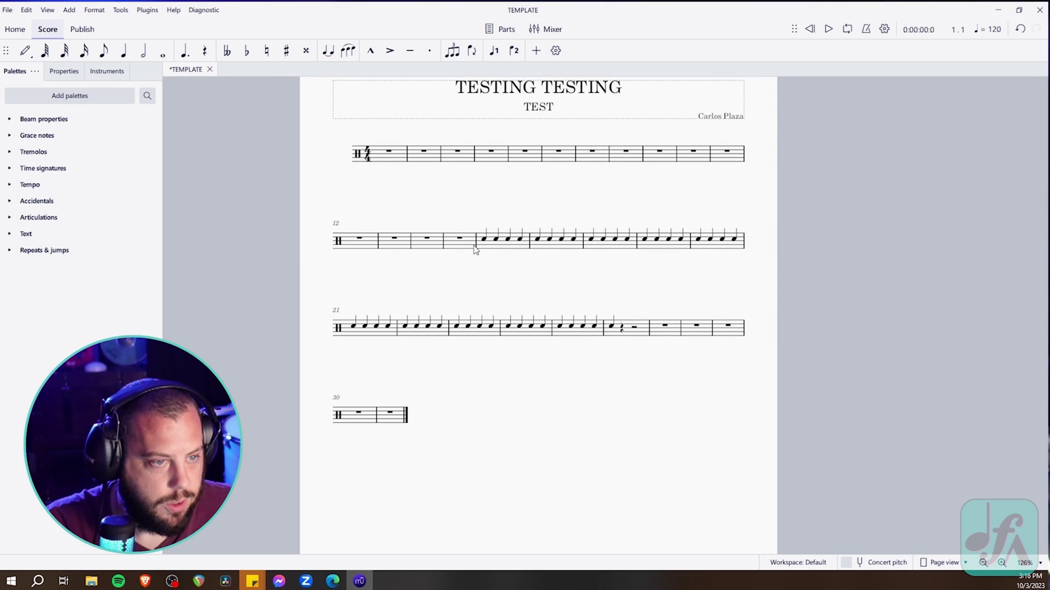
click(555, 246)
shift+click(643, 338)
key(Delete)
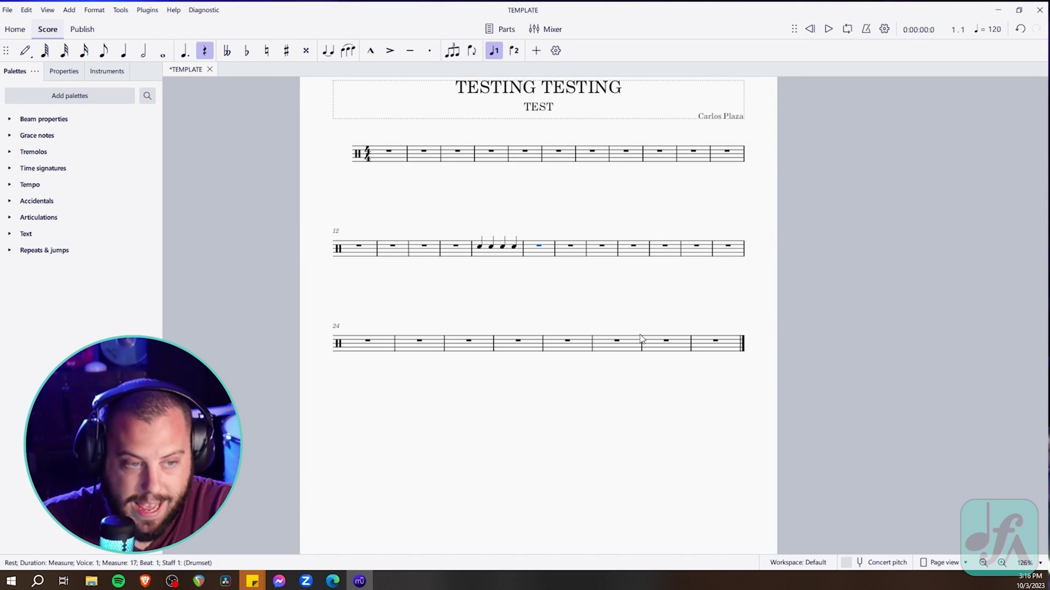
Delete the four quarter-note snare hits from measure 16
scroll(569, 286, up, 8)
scroll(511, 371, up, 4)
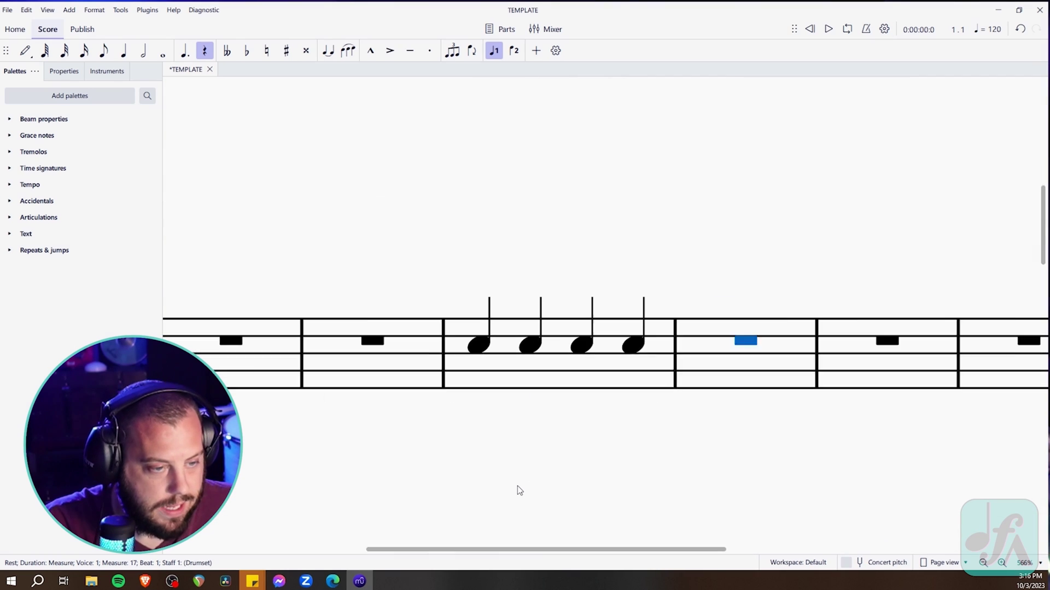
scroll(551, 371, up, 1)
click(553, 367)
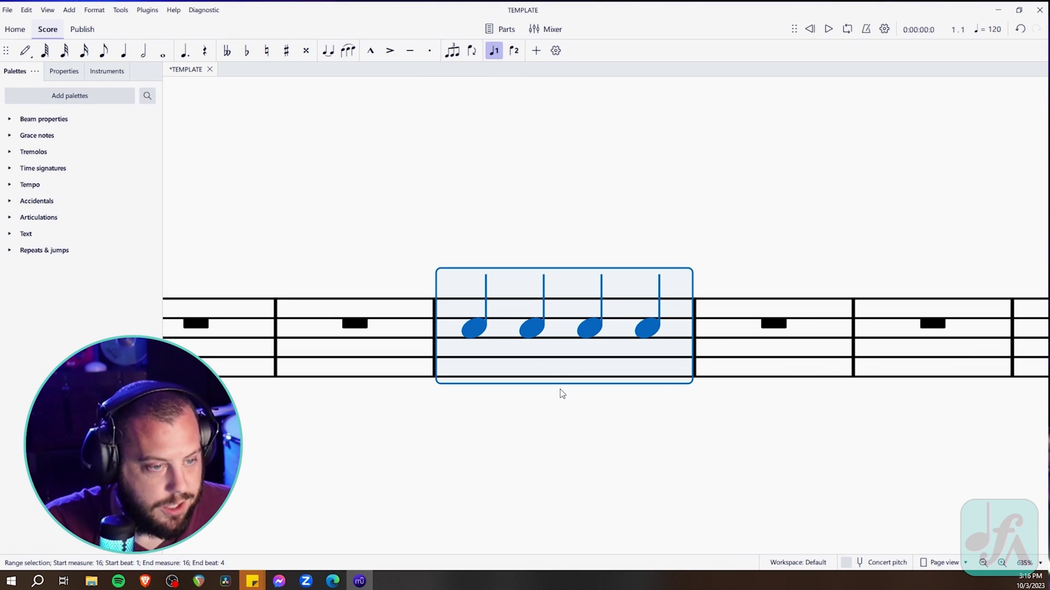
key(Delete)
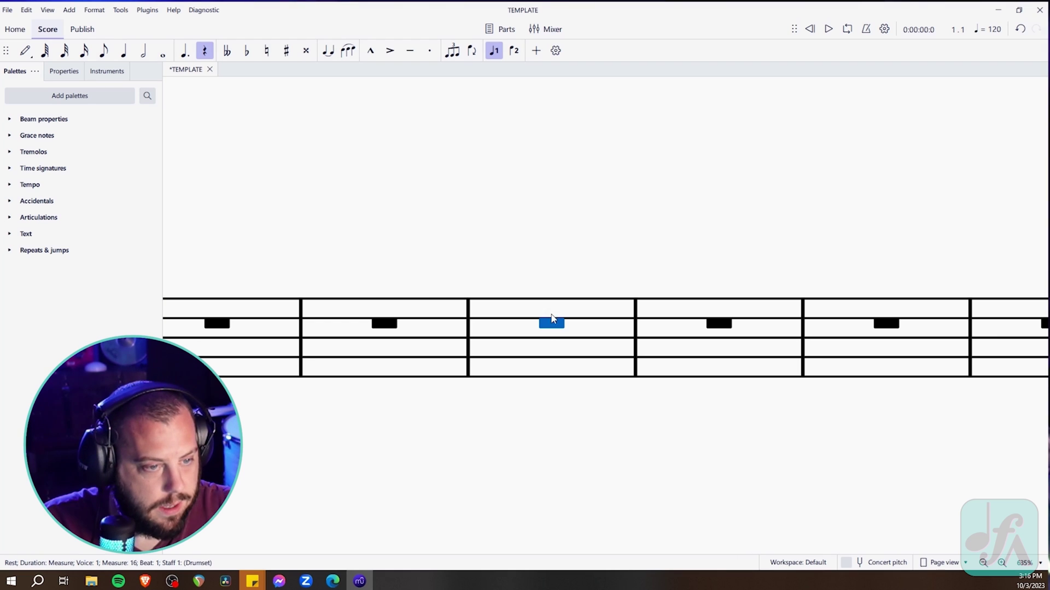
Fill measure 16 with eight eighth-note closed hi-hat hits and leave note input mode
click(523, 355)
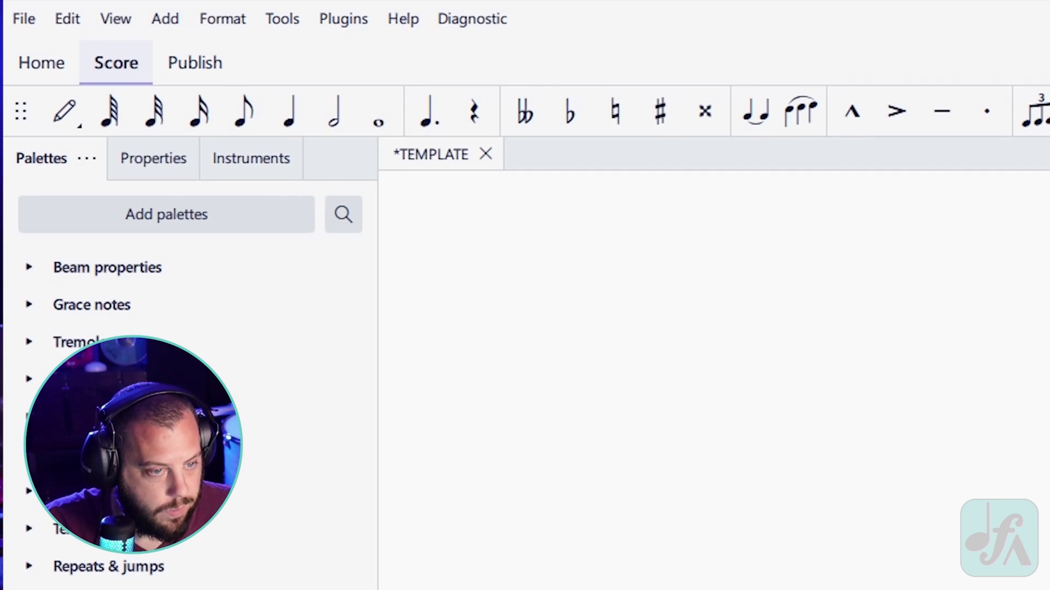
key(4)
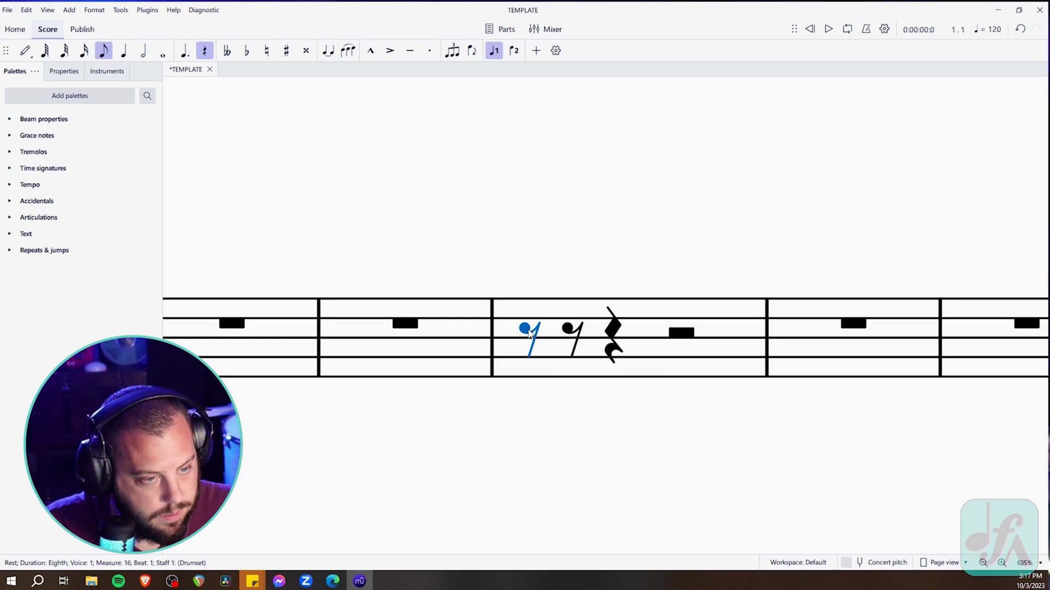
key(n)
key(g)
key(g)
key(g)
key(g)
key(g)
key(g)
key(g)
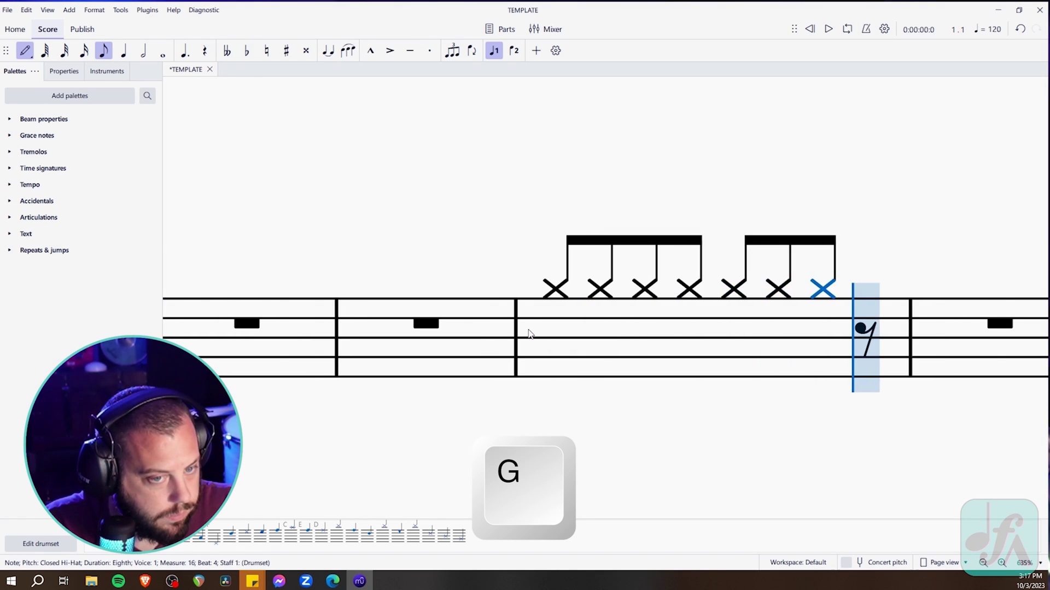
key(g)
key(Escape)
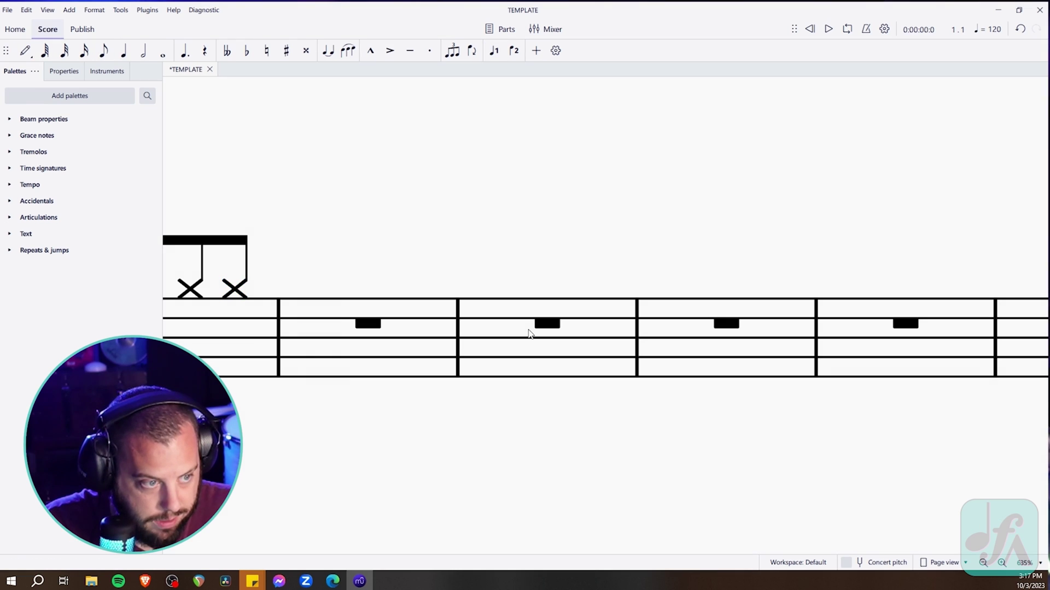
Delete the eighth-note hi-hat hits from measure 16
drag(364, 420, 823, 396)
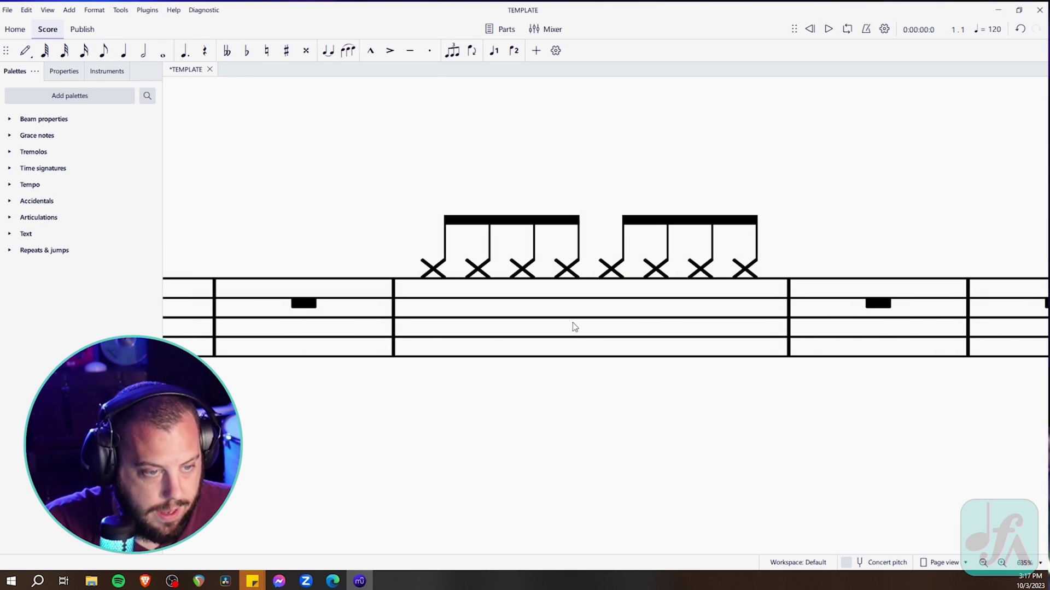
scroll(565, 355, down, 1)
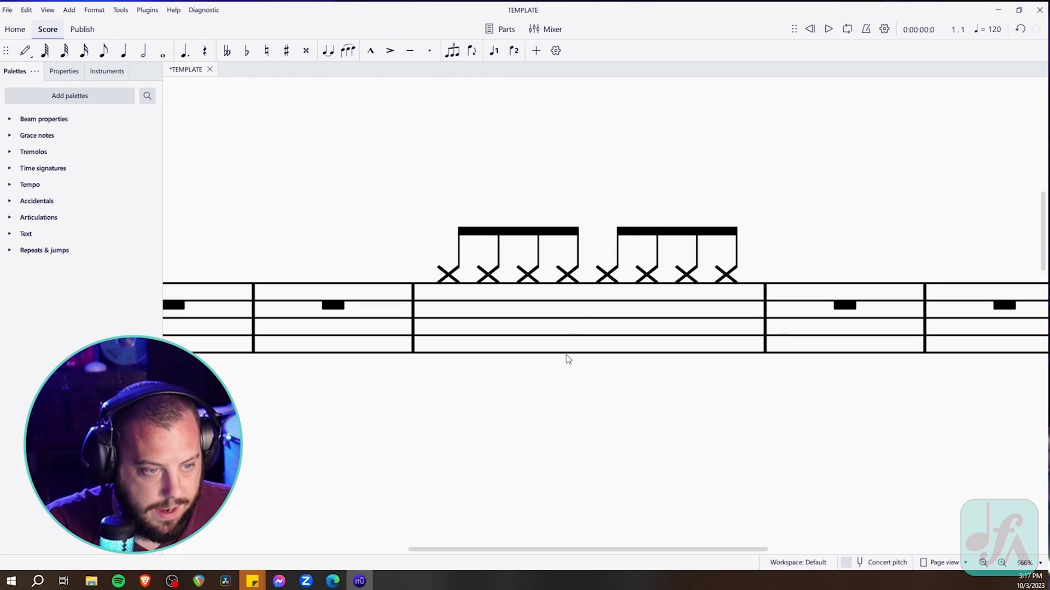
click(592, 326)
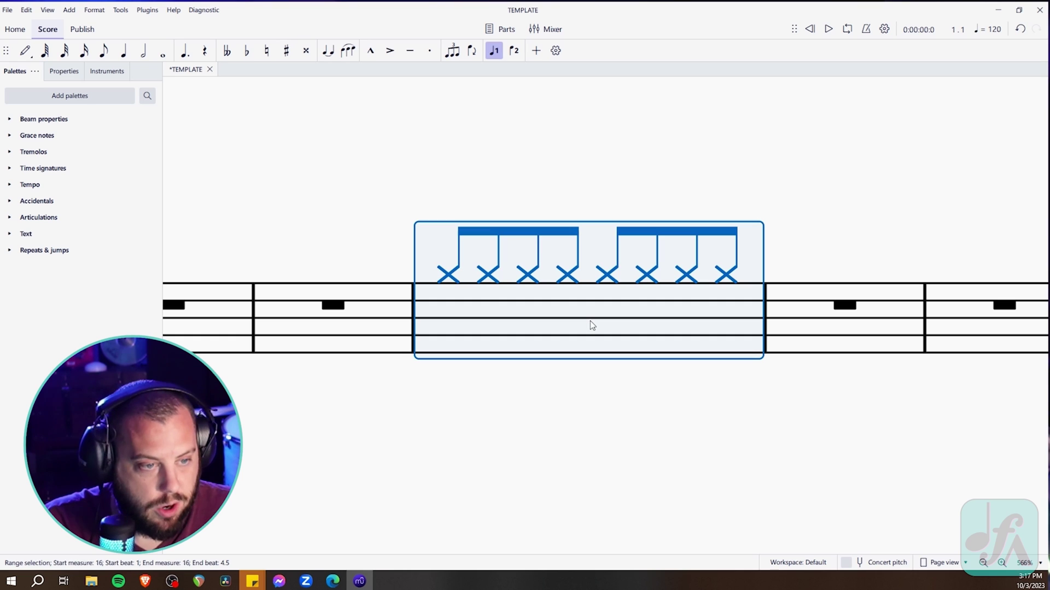
key(Delete)
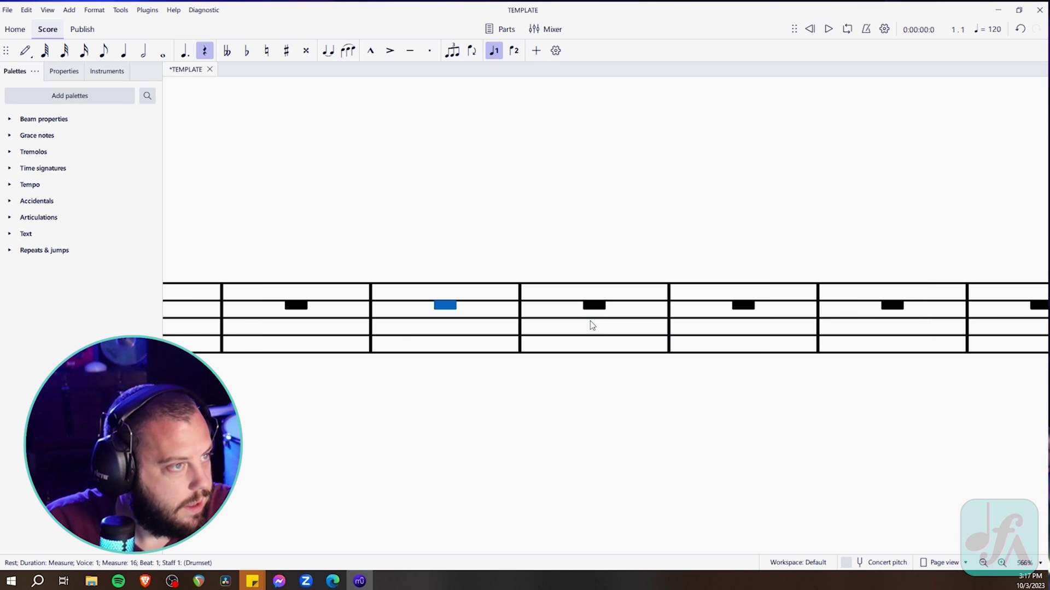
Enter eleven consecutive 16th-note acoustic snare hits from beat 1 of measure 16, and leave note input mode
click(440, 341)
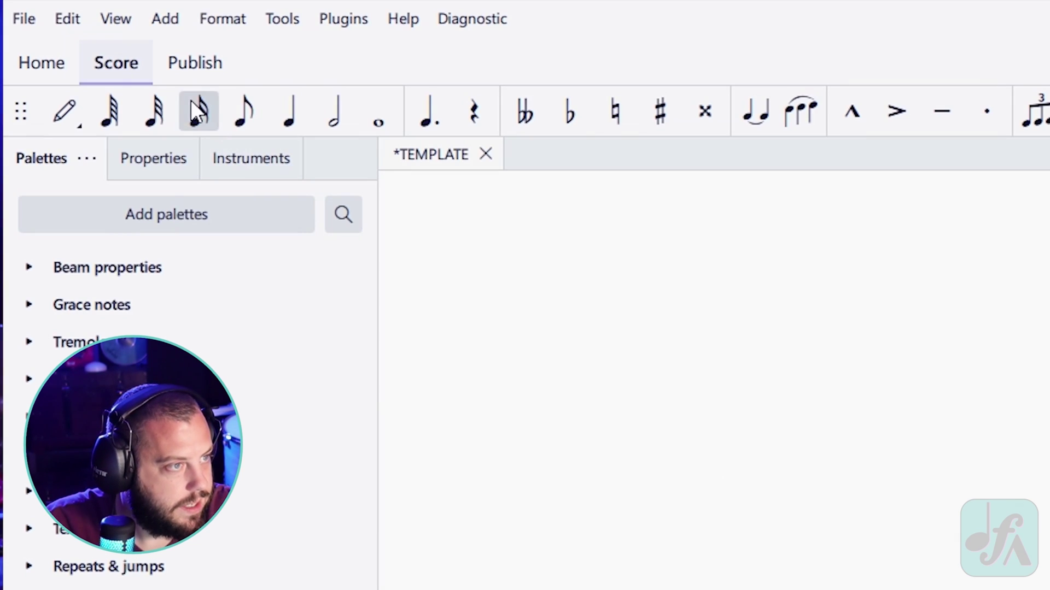
key(4)
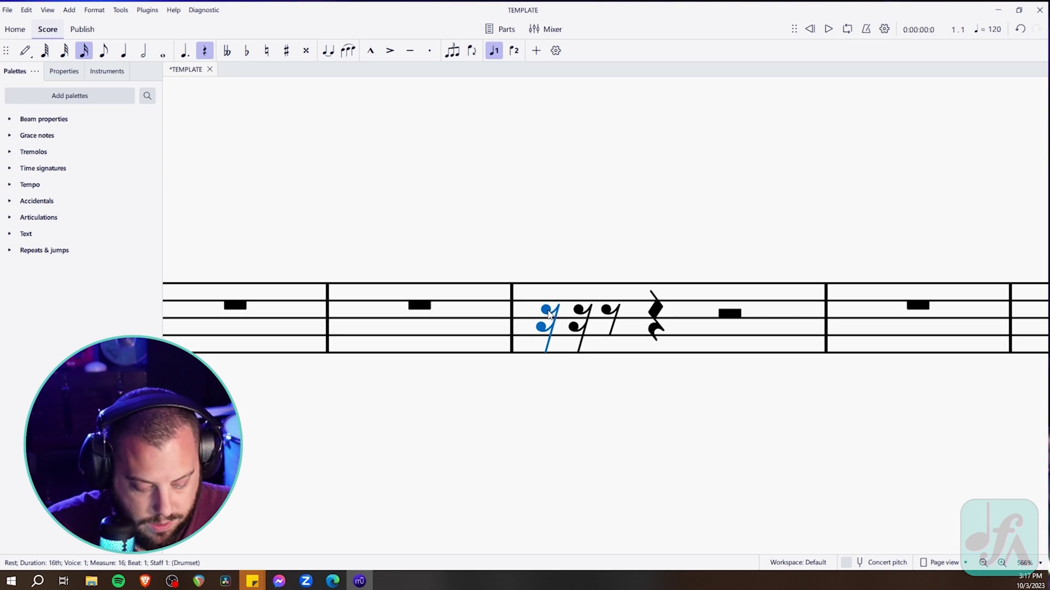
key(n)
click(548, 314)
key(a)
key(a)
key(a)
key(a)
key(a)
key(a)
key(a)
key(a)
key(a)
key(a)
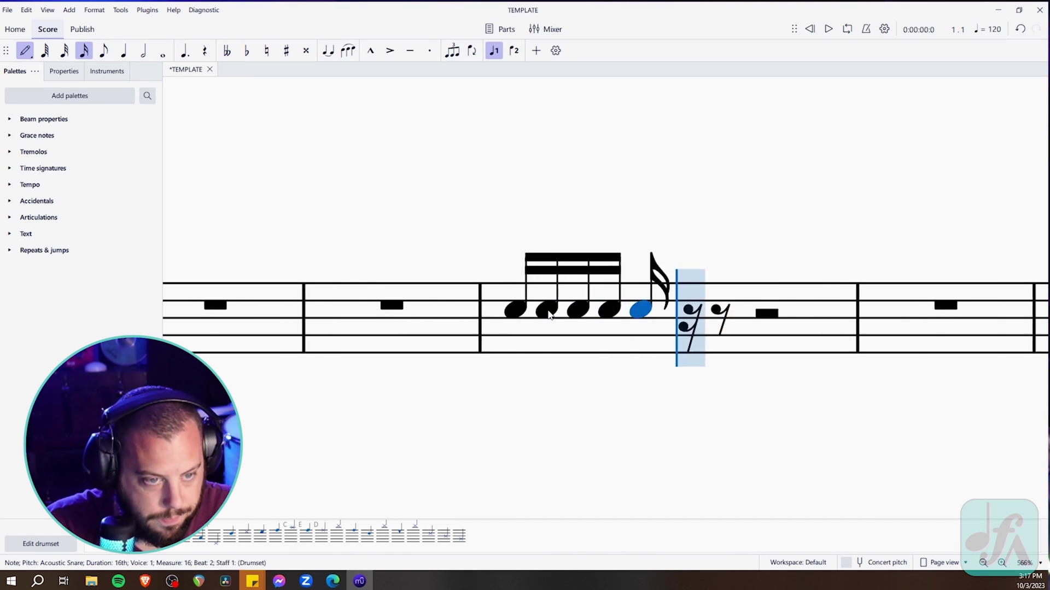
key(Escape)
key(Escape)
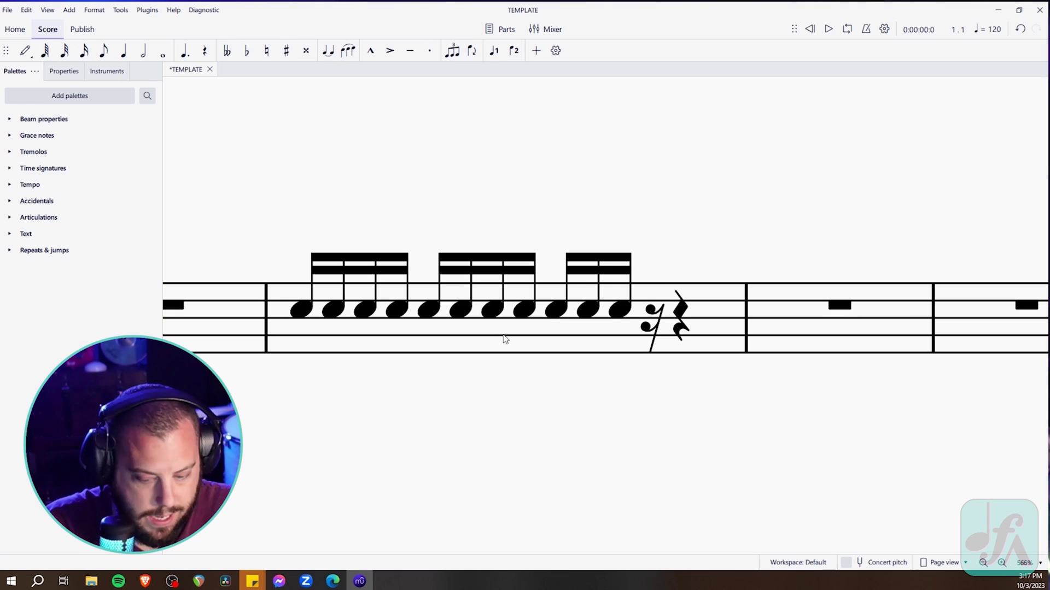
Delete the 16th-note snare hits from measure 16 and select measure 18
click(504, 339)
key(Delete)
click(460, 336)
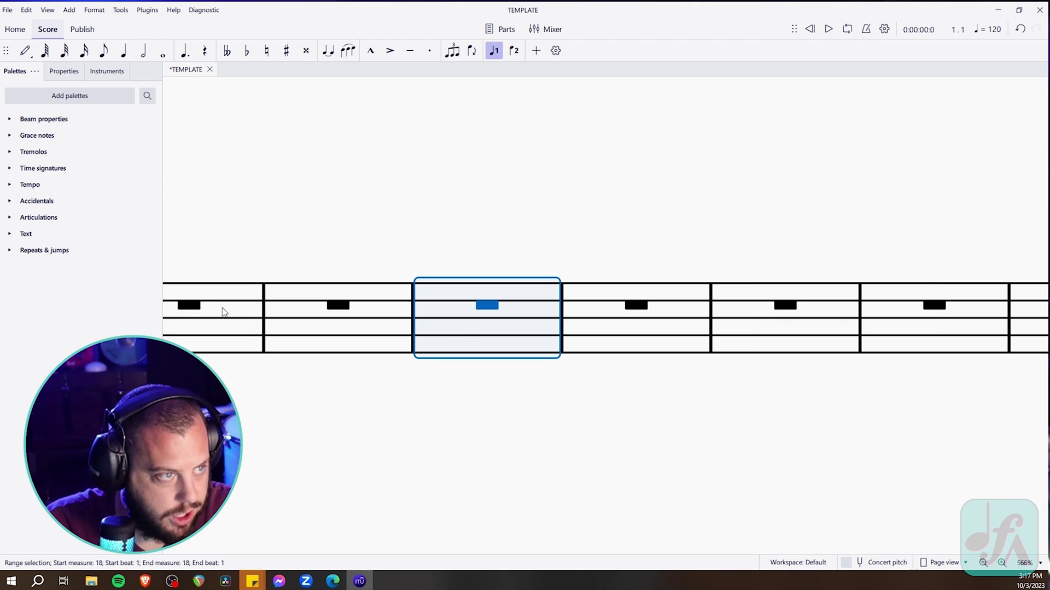
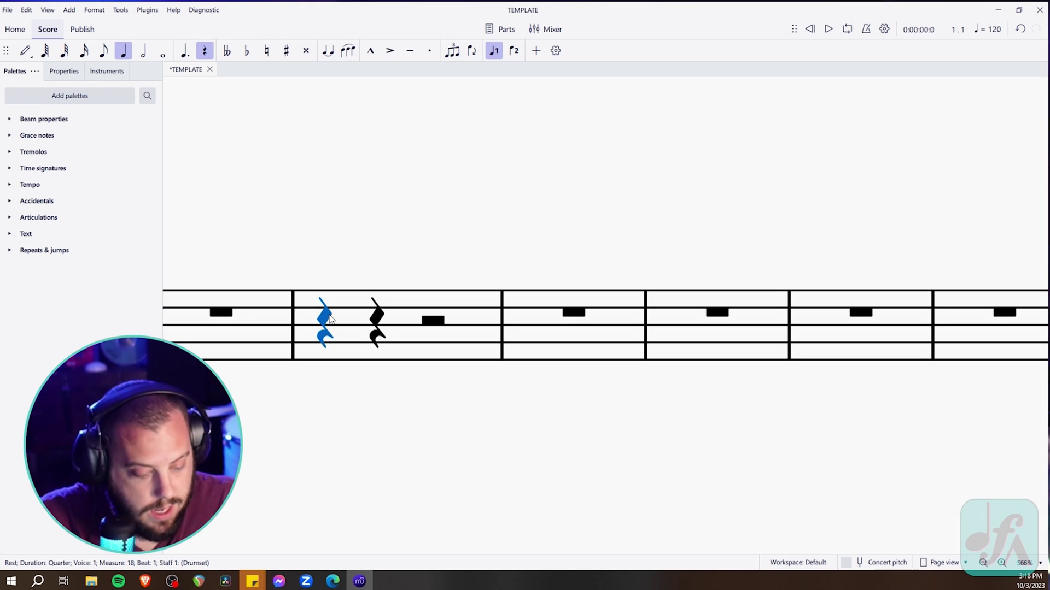
Create an eighth-note triplet on beat 1 of measure 18, fill it with three acoustic snare hits, and leave note input mode
key(ctrl+3)
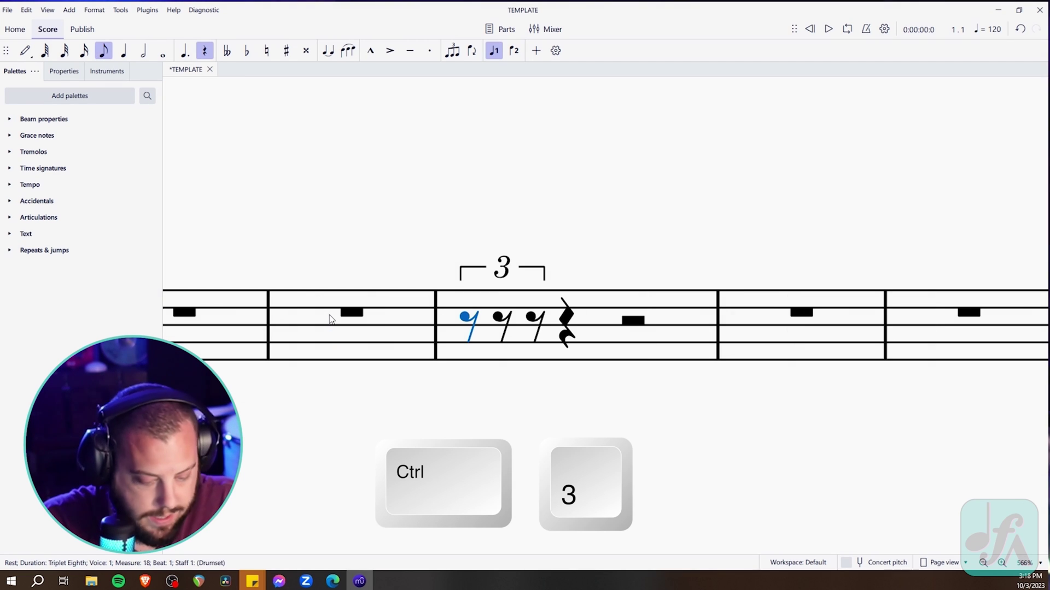
key(n)
key(a)
key(a)
key(a)
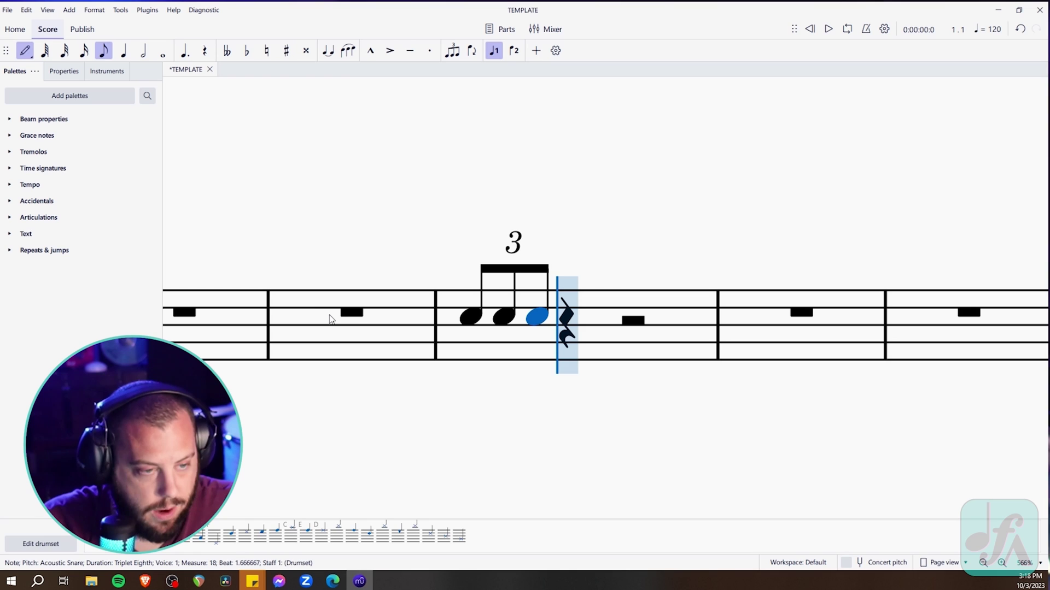
key(Escape)
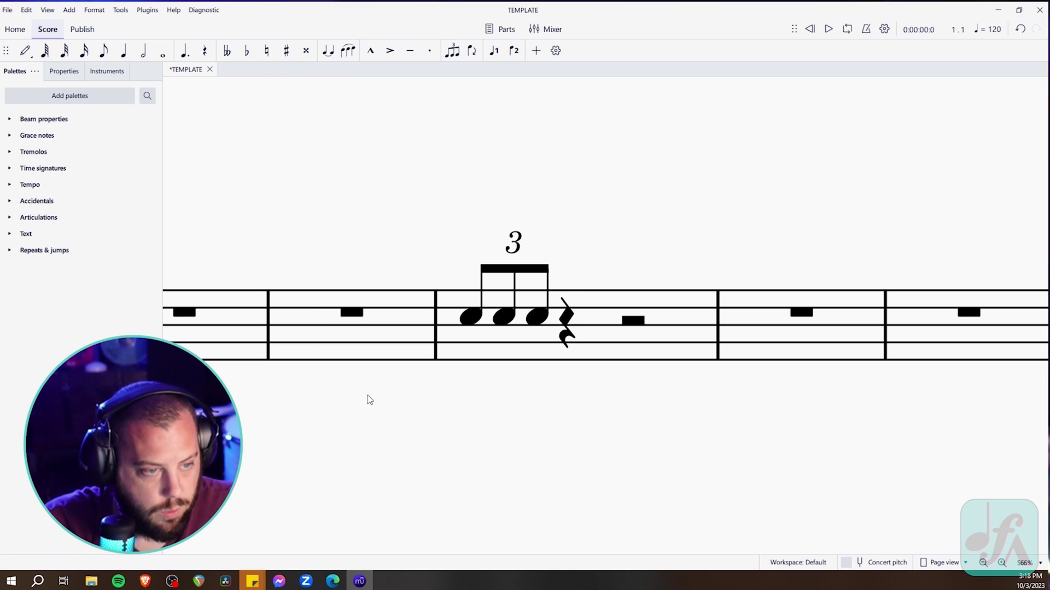
Lower the first triplet note of measure 18 stepwise through the drumset sounds to High Floor Tom
click(473, 321)
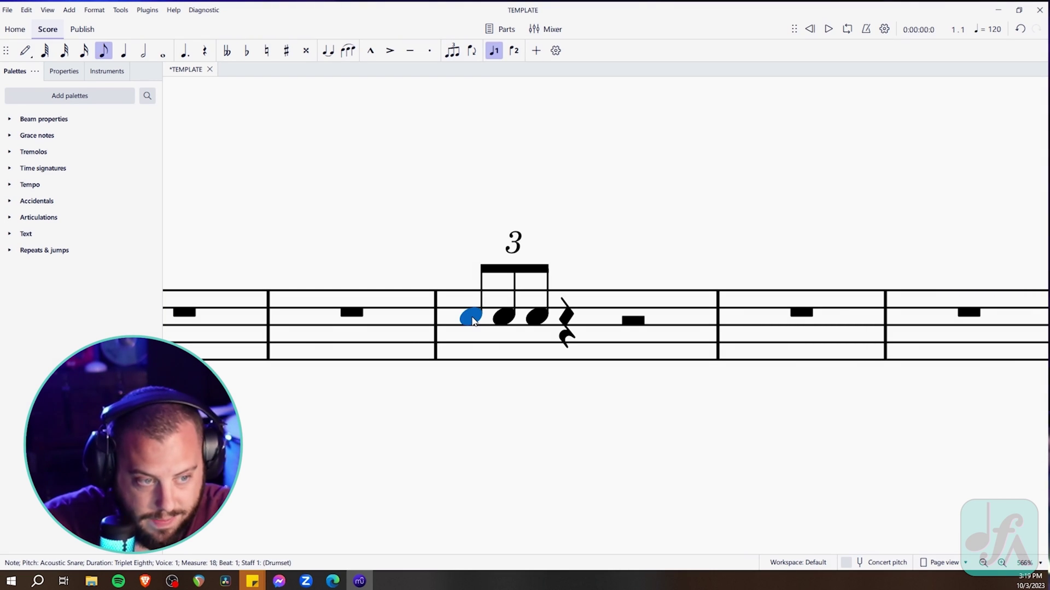
key(Down)
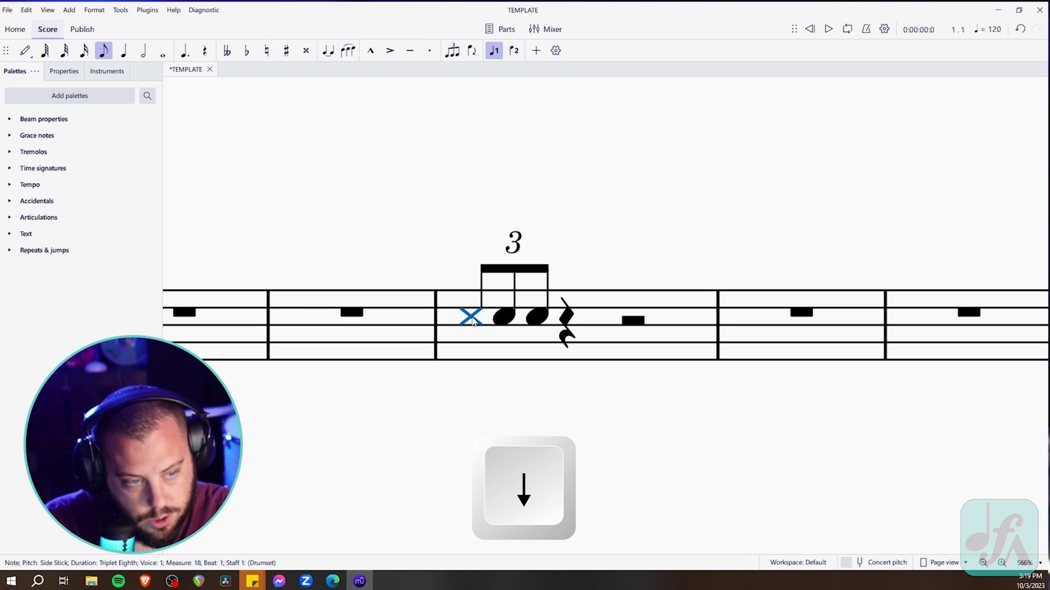
key(Down)
key(Down)
key(Down)
key(Down)
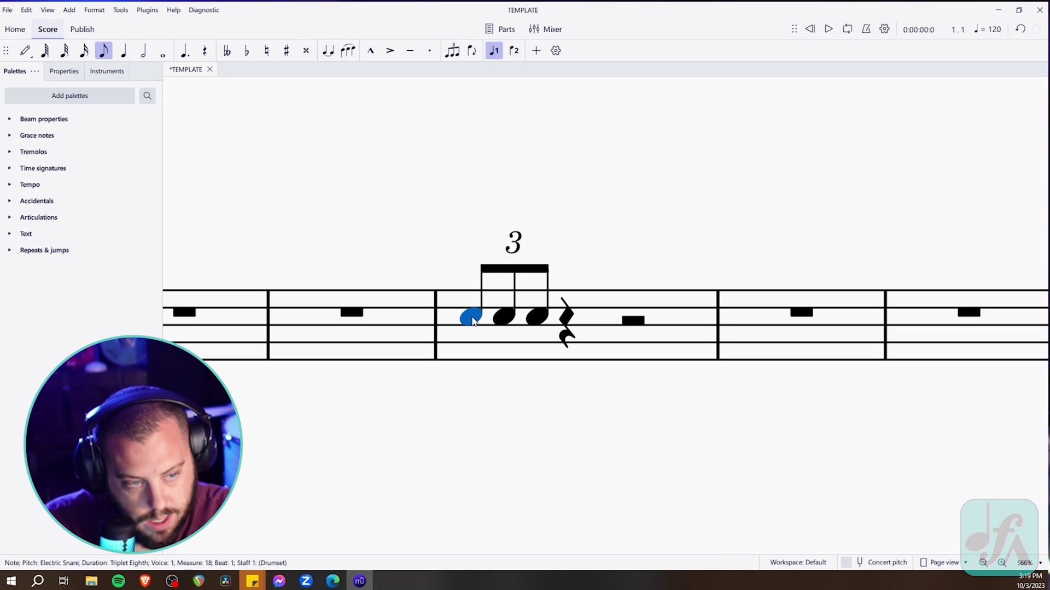
key(Down)
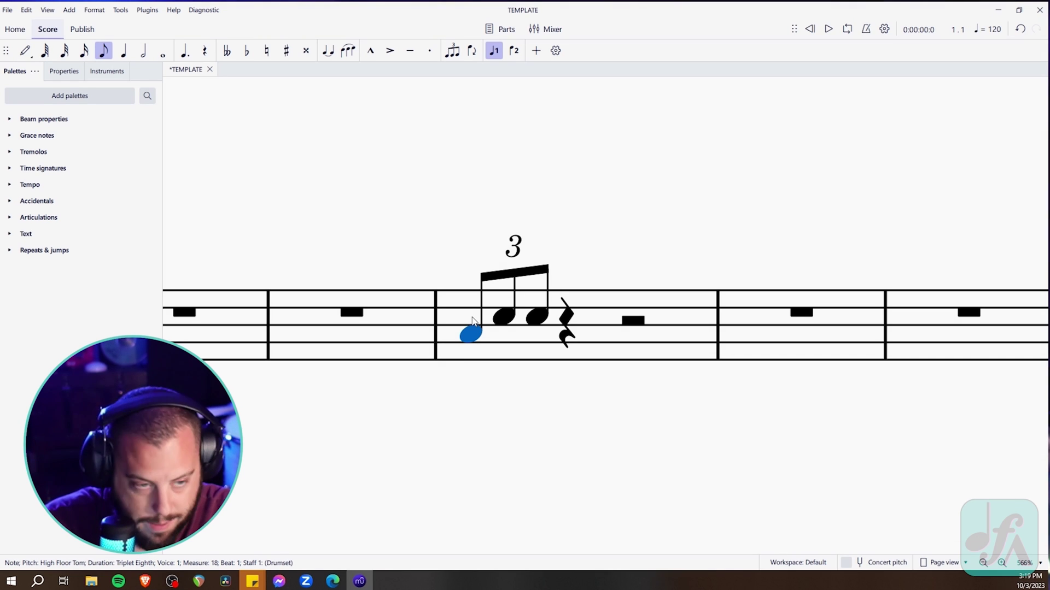
Raise the first triplet note stepwise to Chinese Cymbal and bring it back down to Tambourine
key(Up)
key(Up)
key(Up)
key(Up)
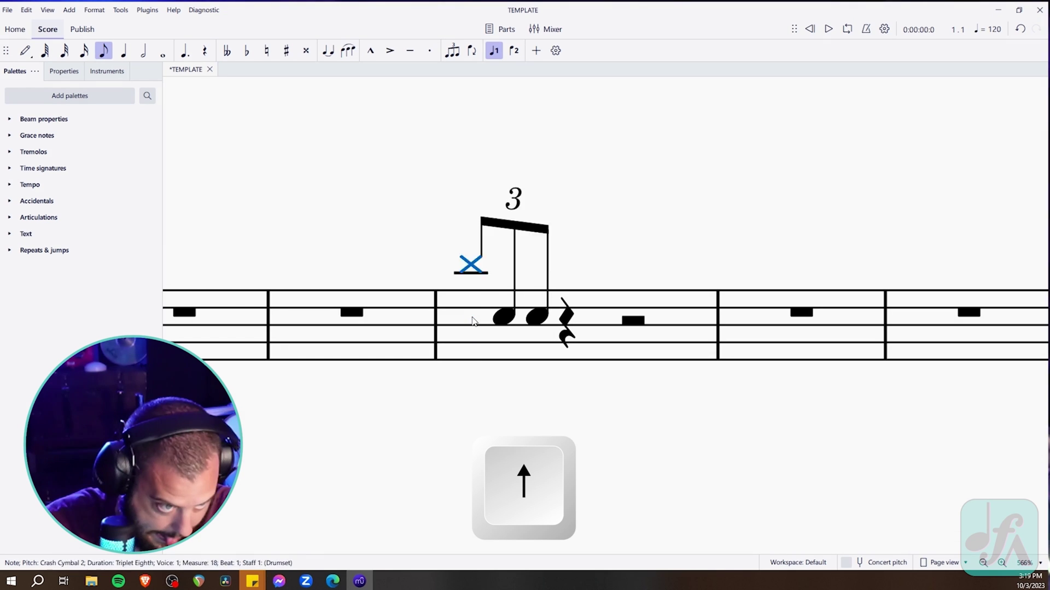
key(Up)
key(Up)
key(Up)
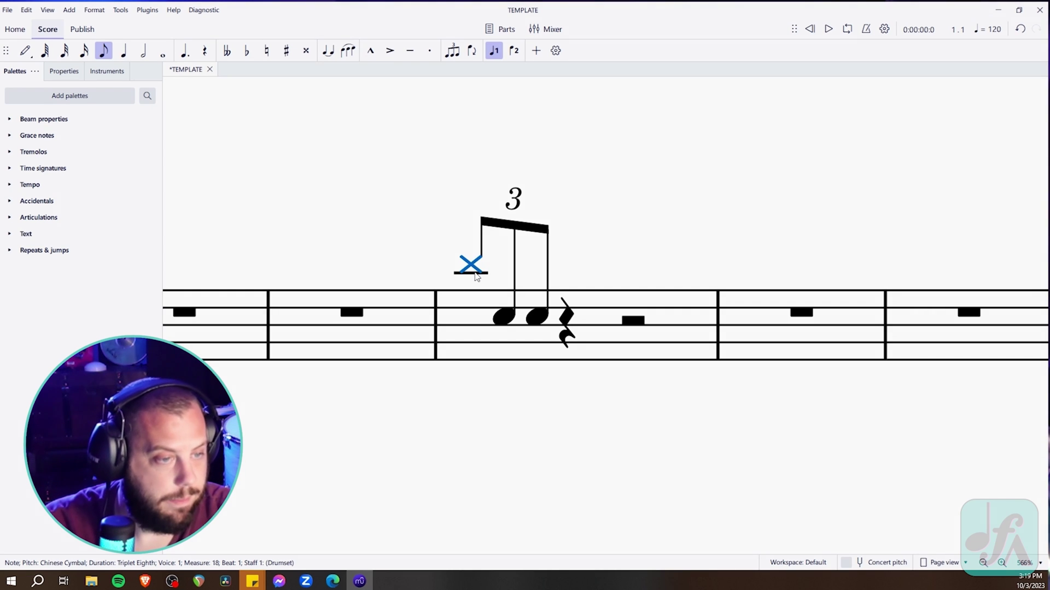
key(Down)
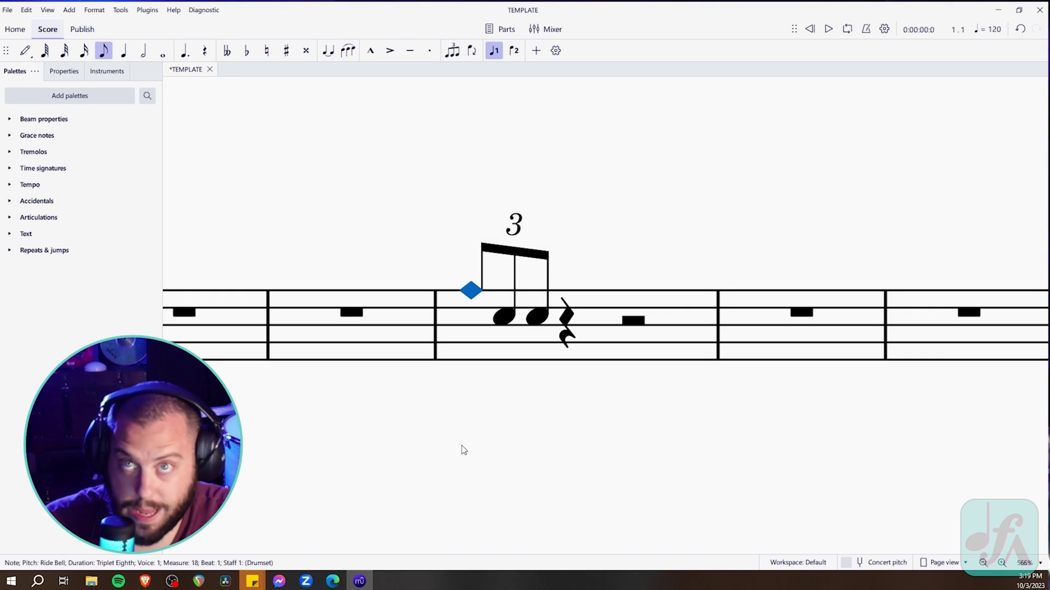
key(Down)
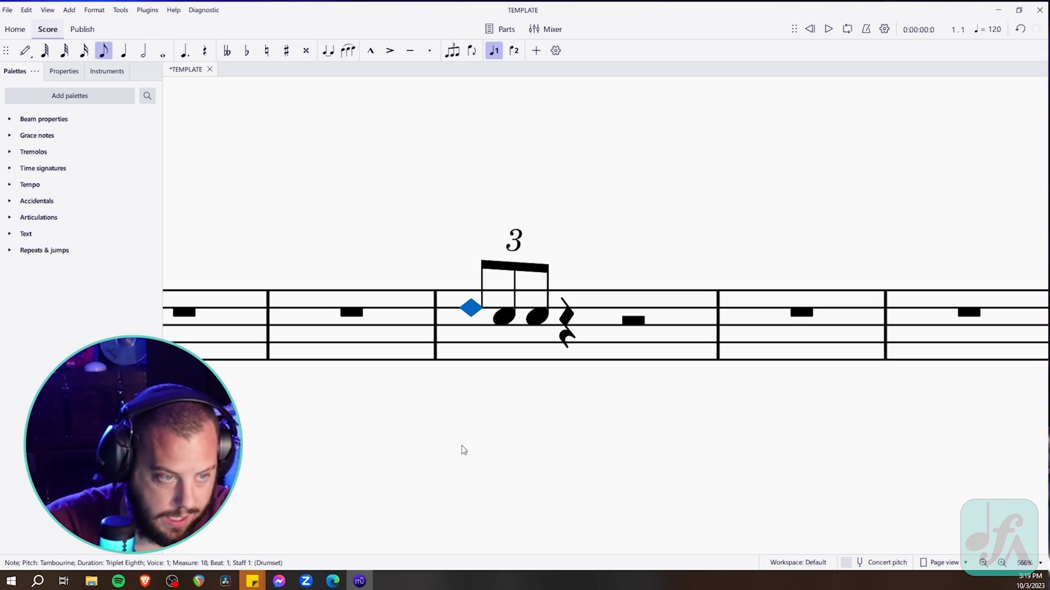
Replace the tambourine note on beat 1 of measure 18 with an acoustic snare hit and leave note input mode
click(512, 319)
click(481, 310)
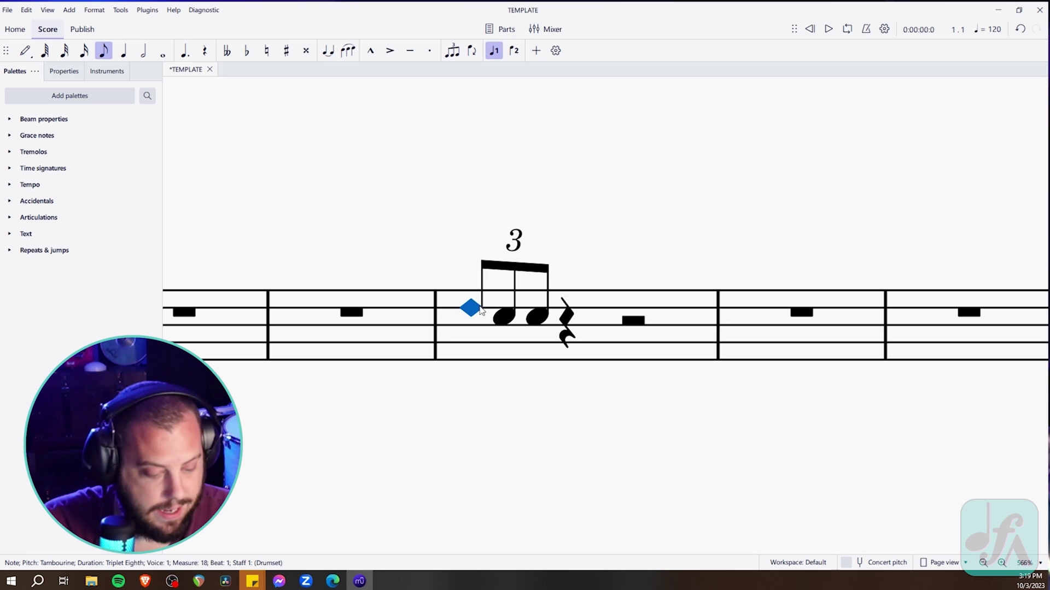
key(n)
key(a)
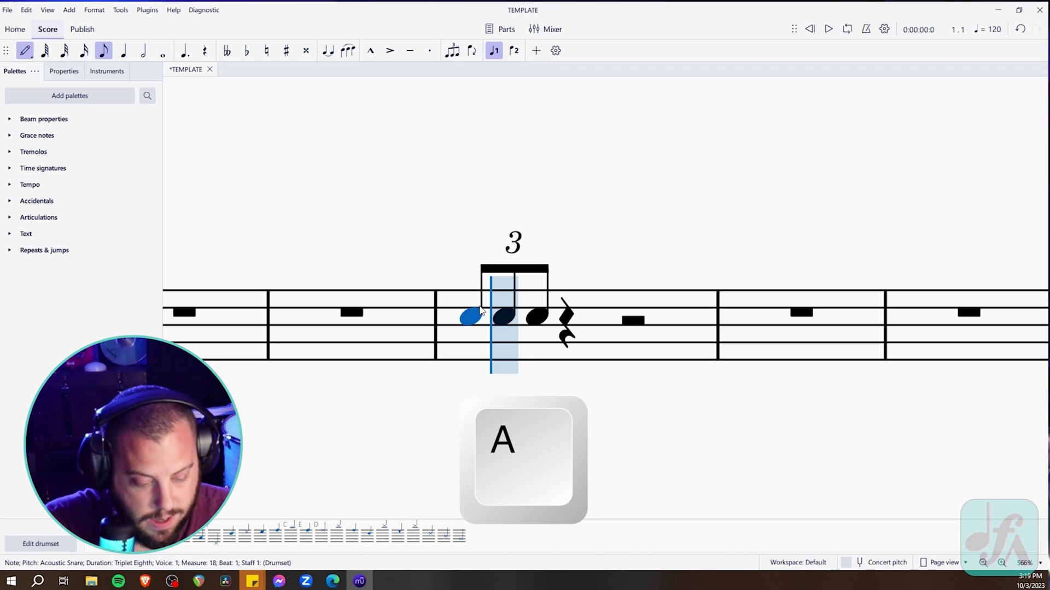
key(Escape)
key(Escape)
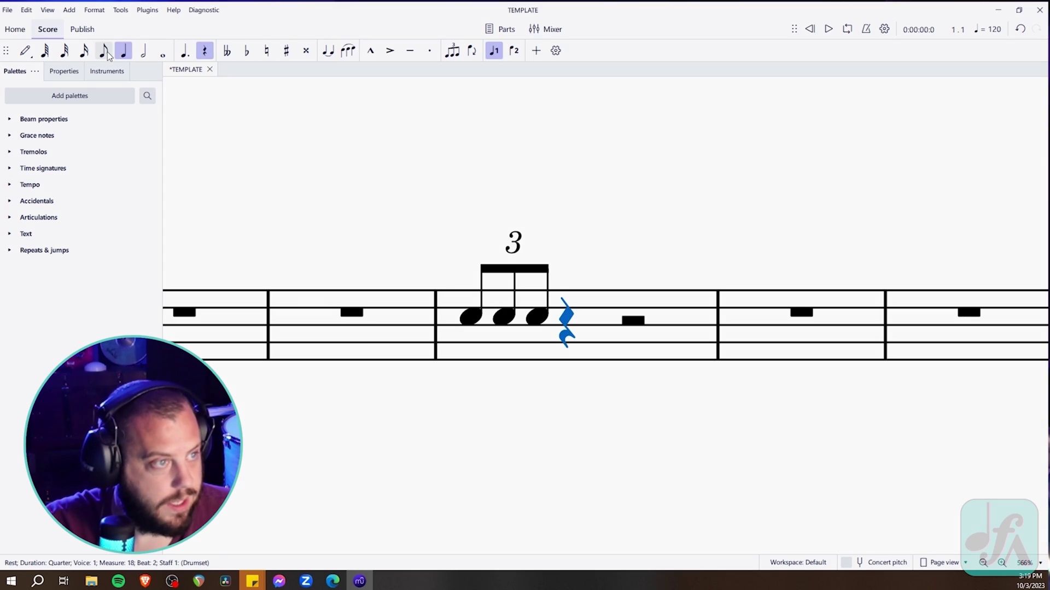
Enter two eighth-note acoustic snare hits on beat 2 of measure 18 and leave note input mode
click(103, 50)
key(n)
key(a)
key(a)
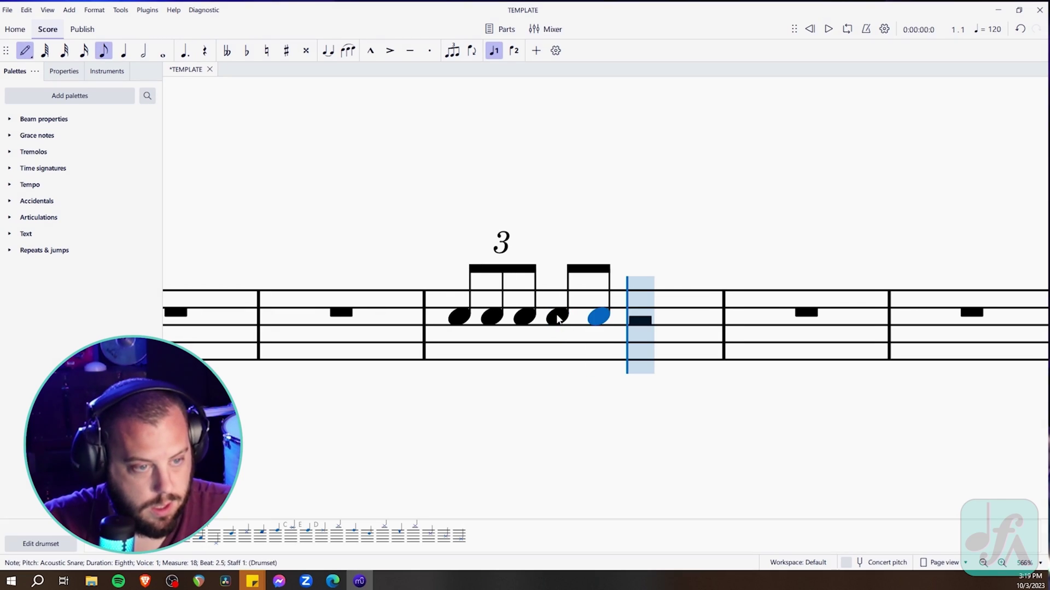
key(Escape)
key(Escape)
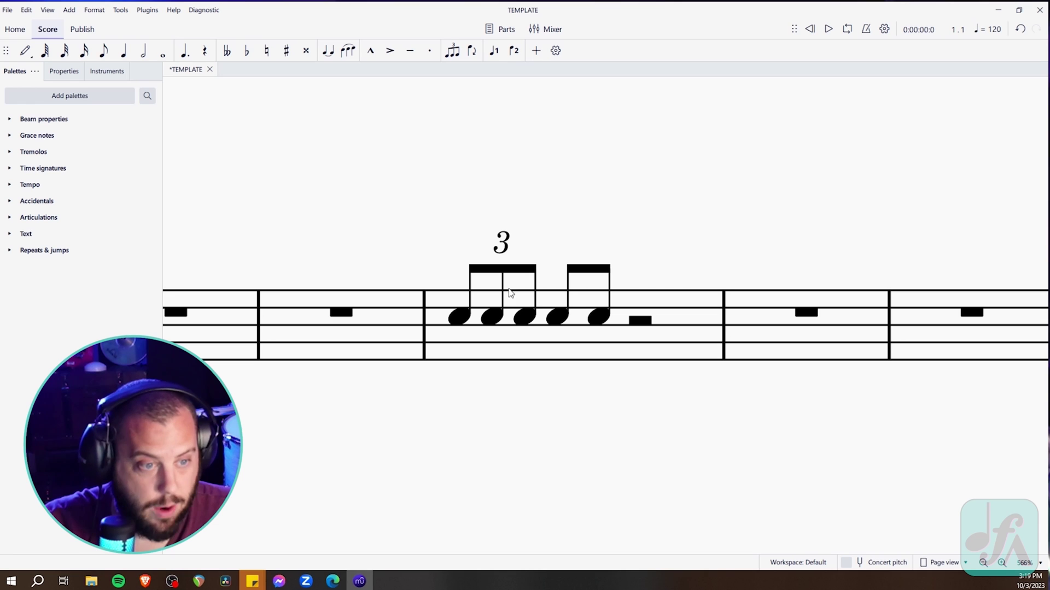
Copy the triplet and eighth-note snare hits from beats 1 and 2 of measure 18 onto beats 3 and 4
click(450, 318)
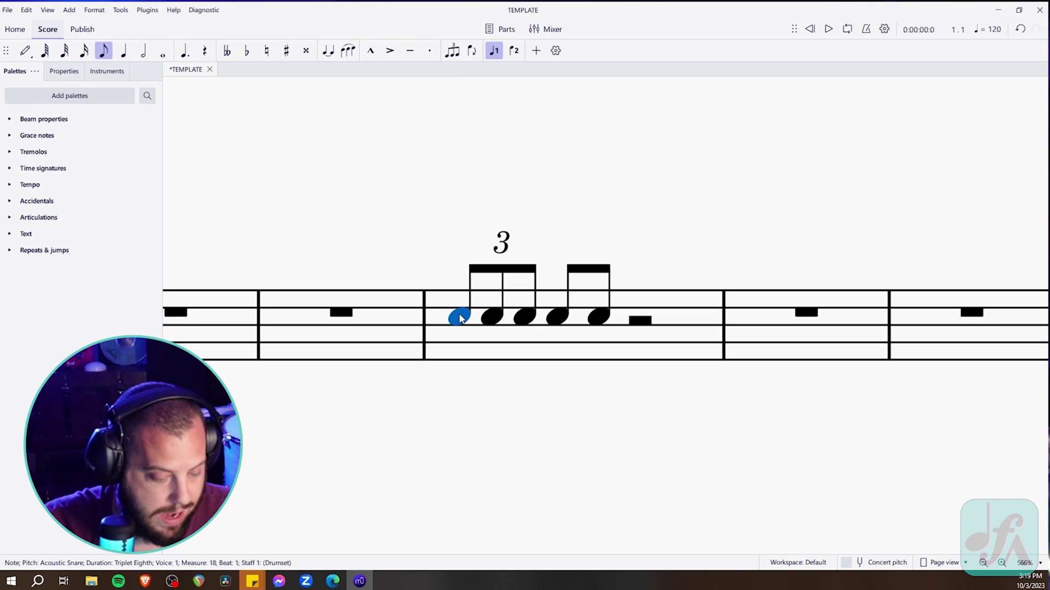
shift+click(596, 322)
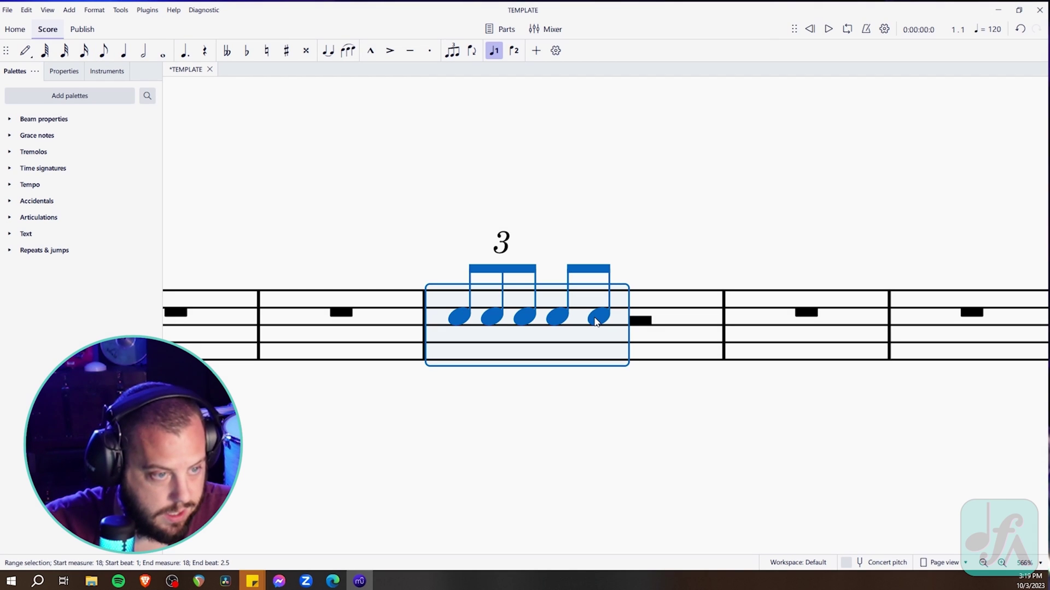
click(640, 322)
key(ctrl+v)
click(702, 406)
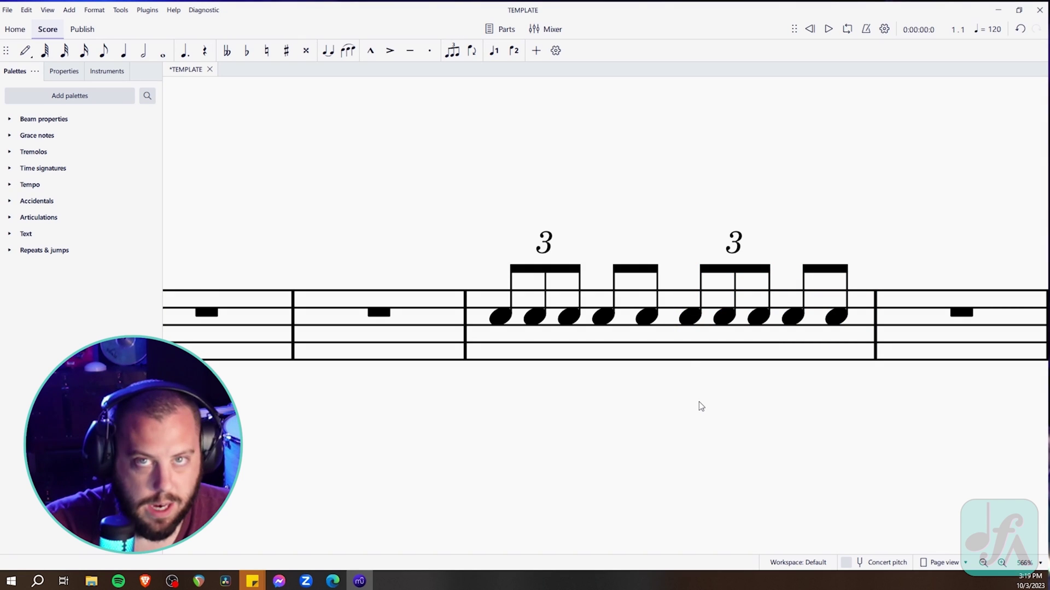
Try repeating the whole of measure 18 into measures 19 and 20, and undo the repetition
click(656, 340)
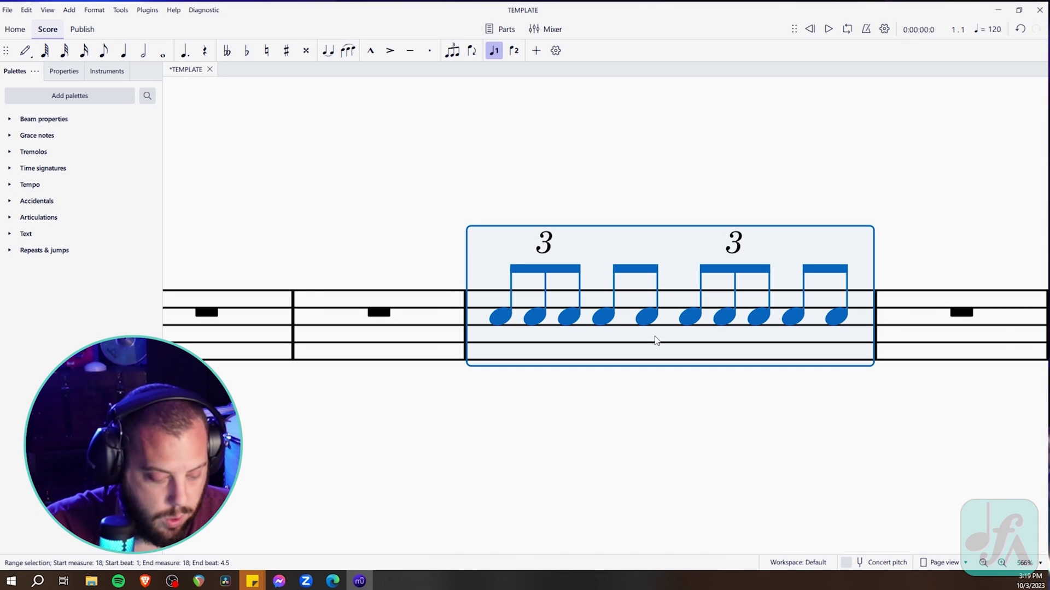
scroll(656, 340, down, 5)
key(r)
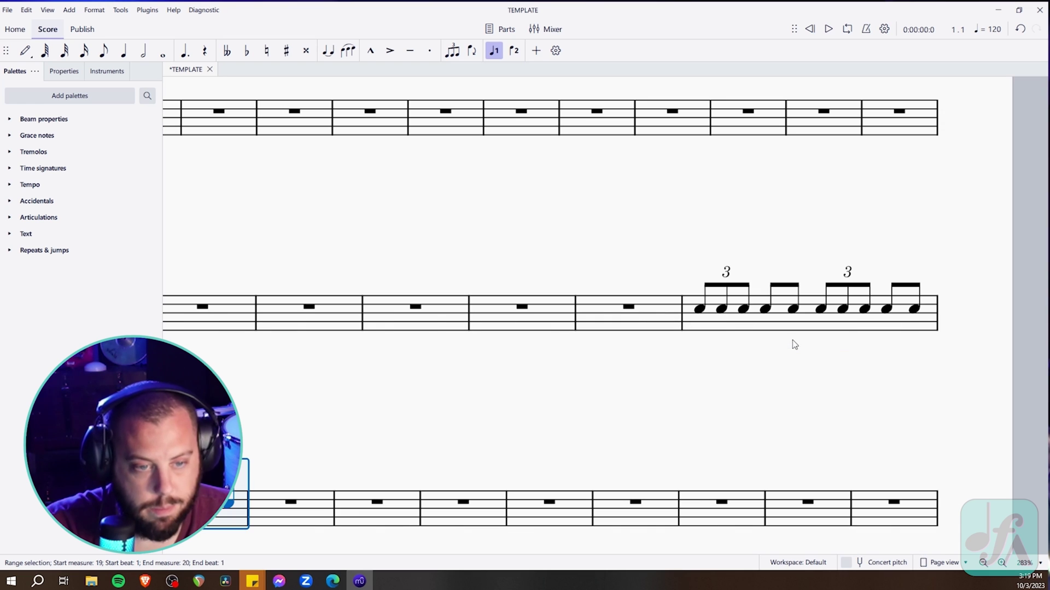
key(r)
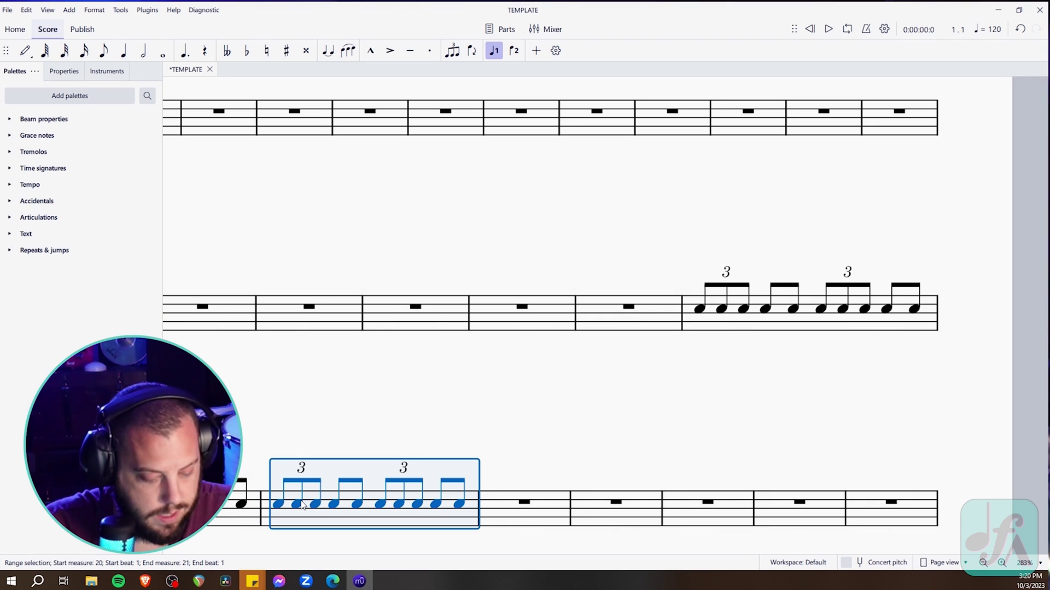
key(ctrl+z)
key(Escape)
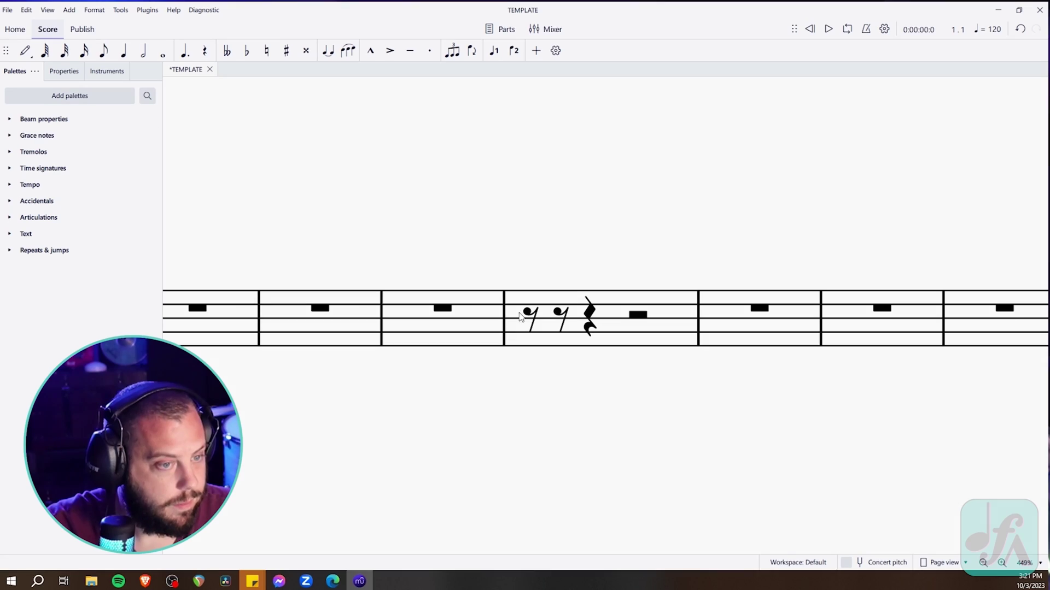
Fill measure 18 with eight eighth-note closed hi-hat hits and leave note input mode
click(528, 317)
key(n)
key(g)
key(g)
key(g)
key(g)
key(g)
key(g)
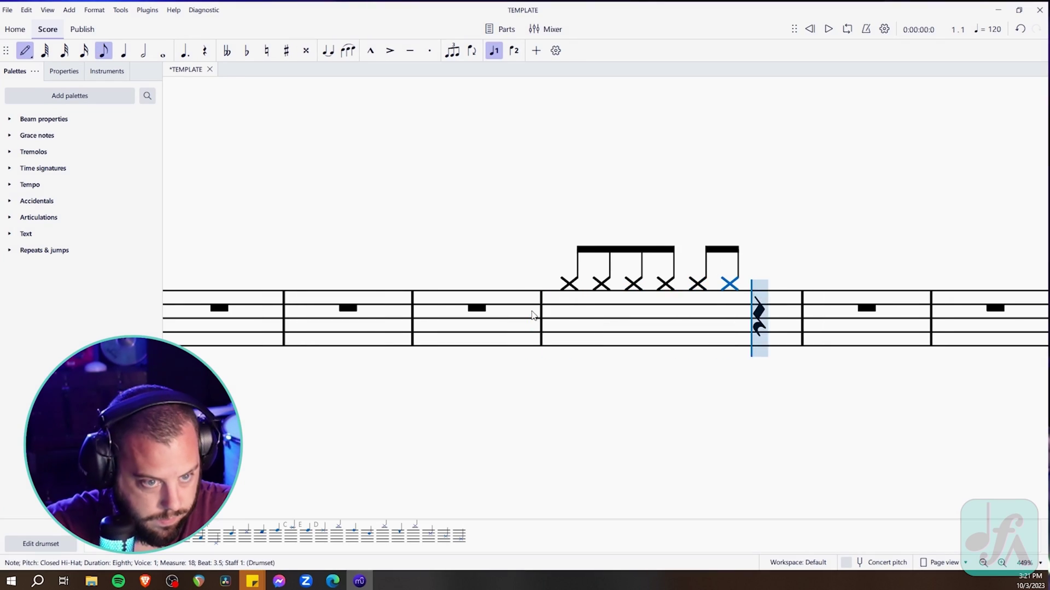
key(g)
key(g)
key(Escape)
key(Escape)
Add bass drum hits on beats 1 and 3 and snare hits on beats 2 and 4 beneath measure 18's hi-hats
click(557, 283)
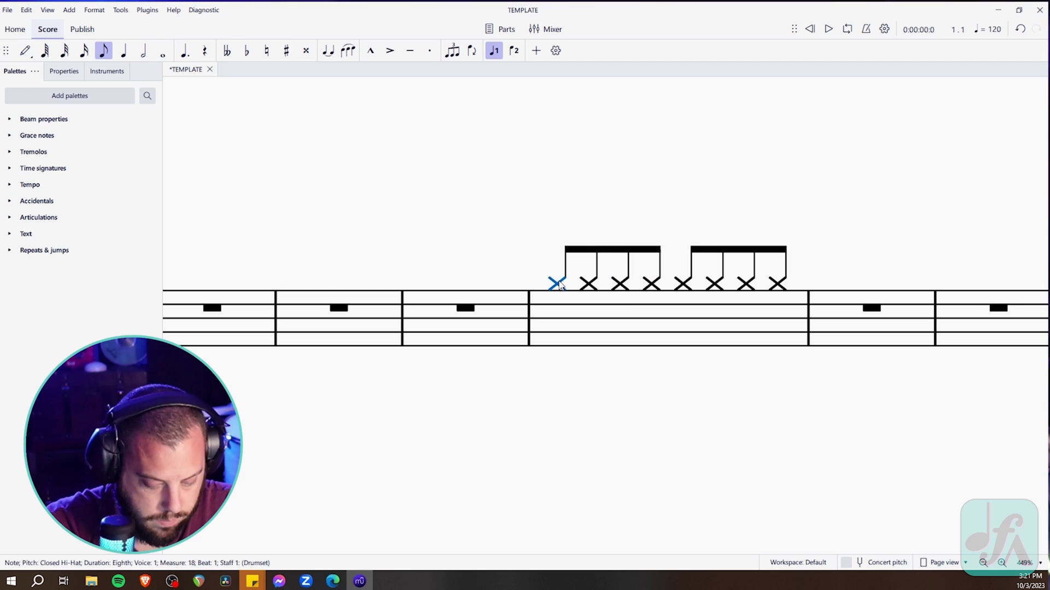
key(n)
key(b)
key(Right)
key(a)
key(Right)
key(b)
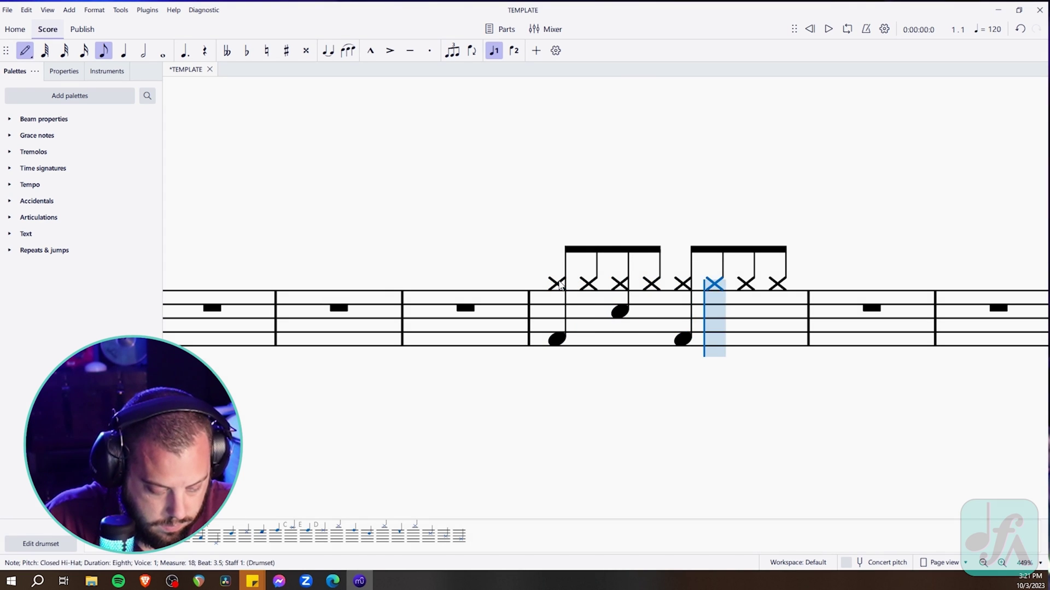
key(Right)
key(a)
key(Escape)
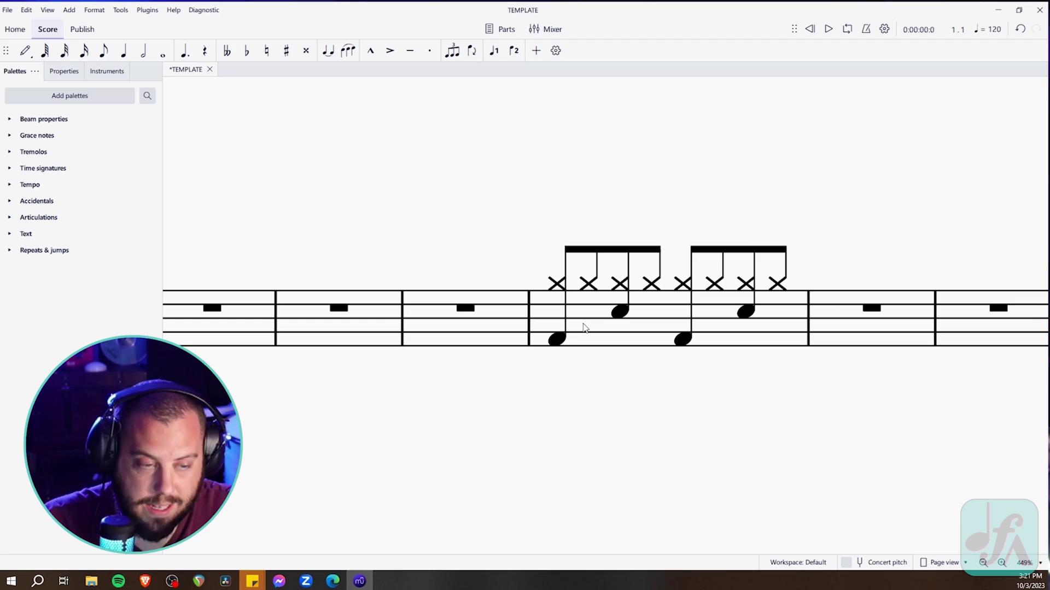
Select measure 18 and play back its hi-hat, bass drum and snare groove twice
click(583, 328)
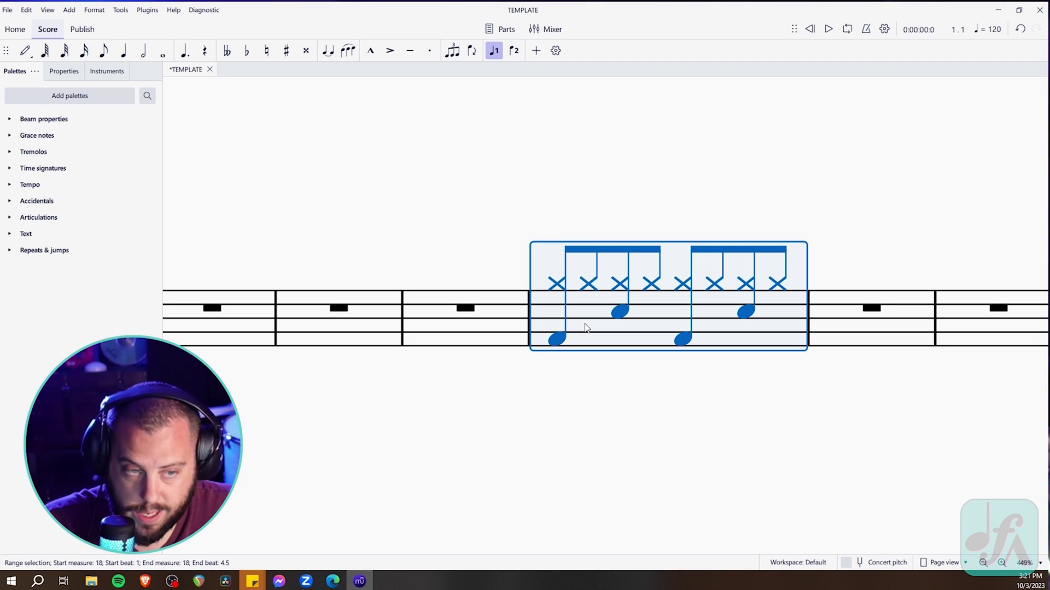
key(space)
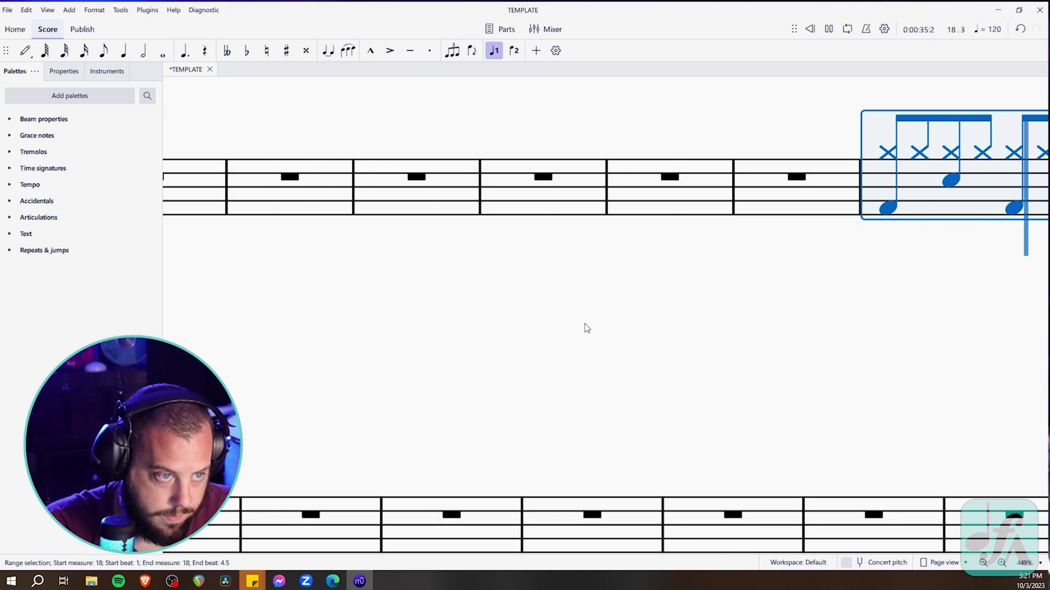
scroll(590, 324, down, 4)
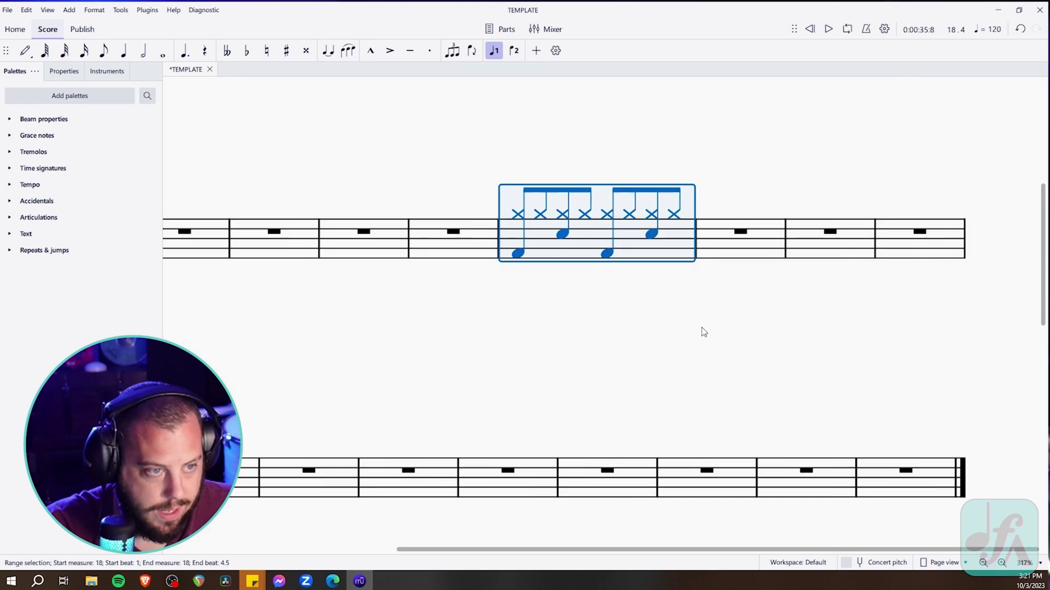
scroll(450, 340, down, 4)
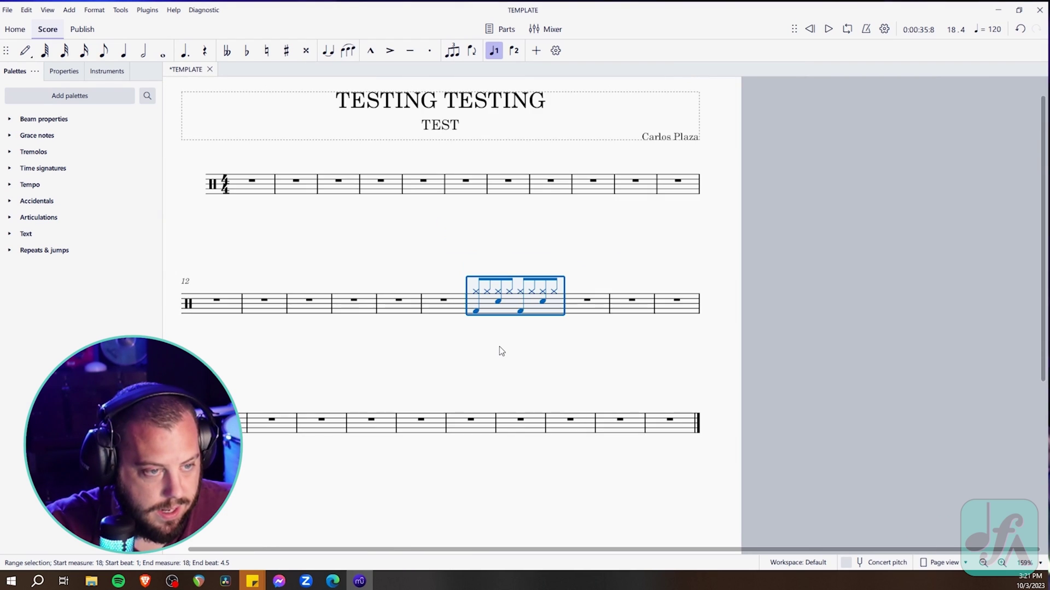
click(448, 308)
click(491, 317)
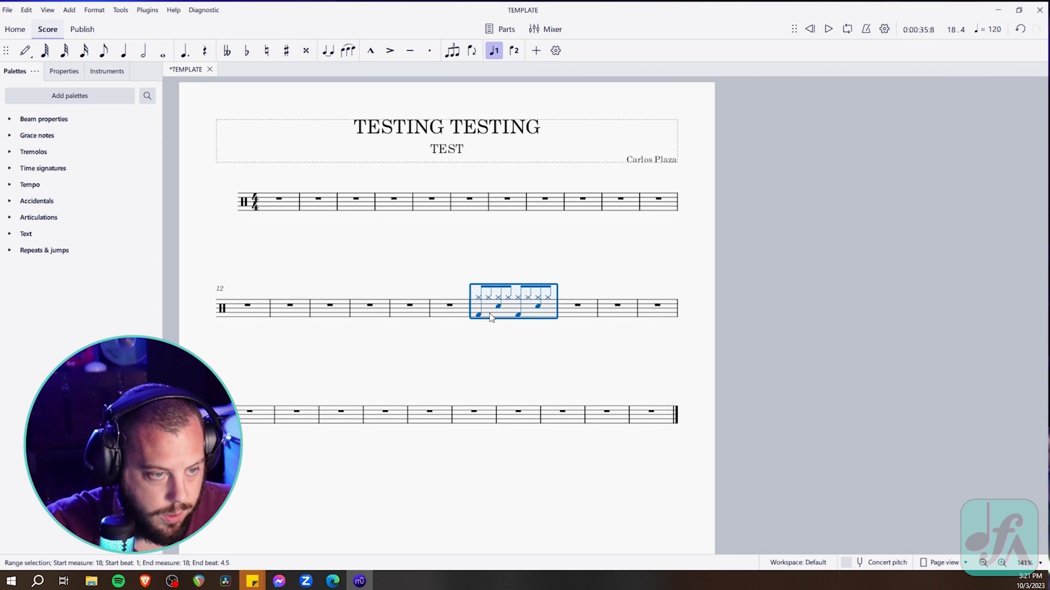
key(space)
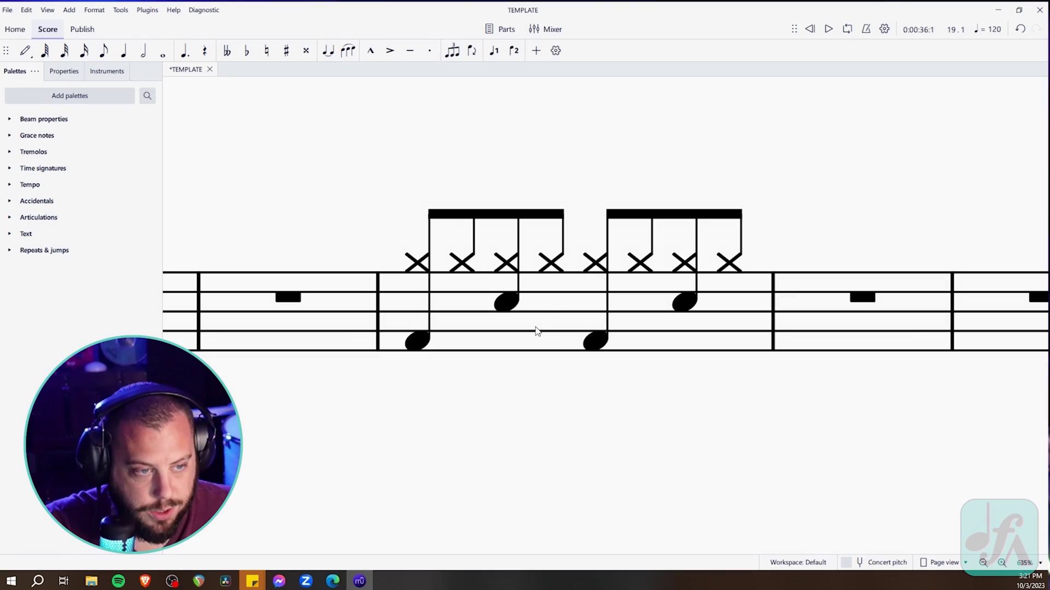
click(314, 331)
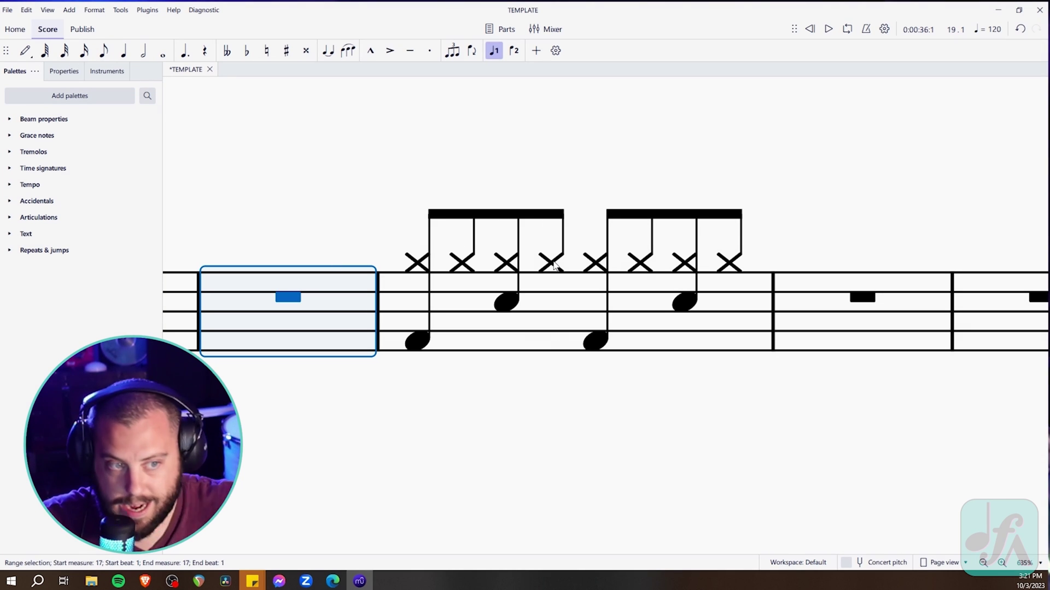
click(517, 401)
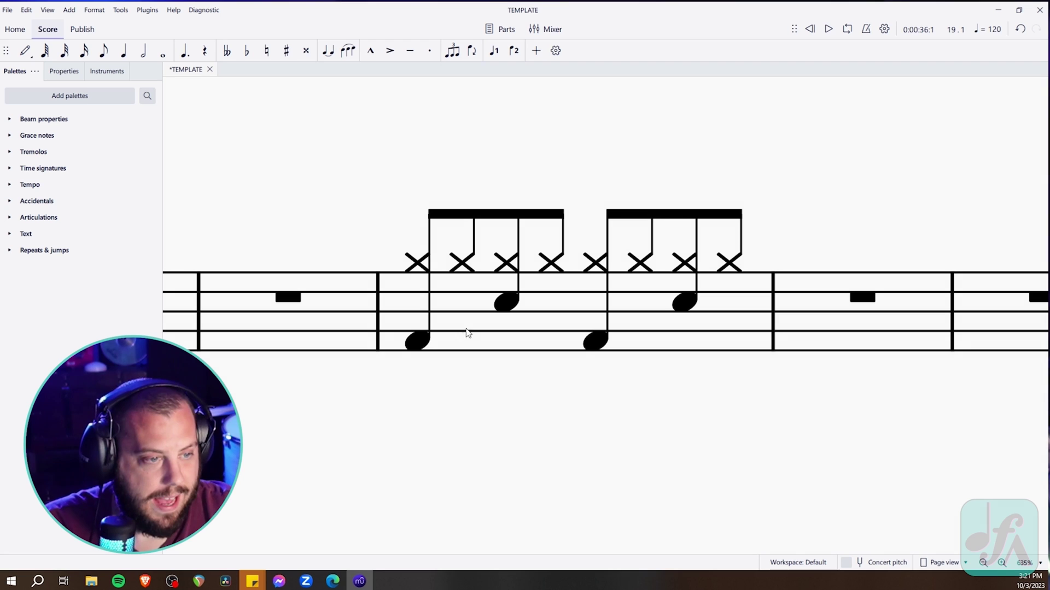
Select measure 18 and delete its hi-hat, bass drum and snare groove
click(417, 263)
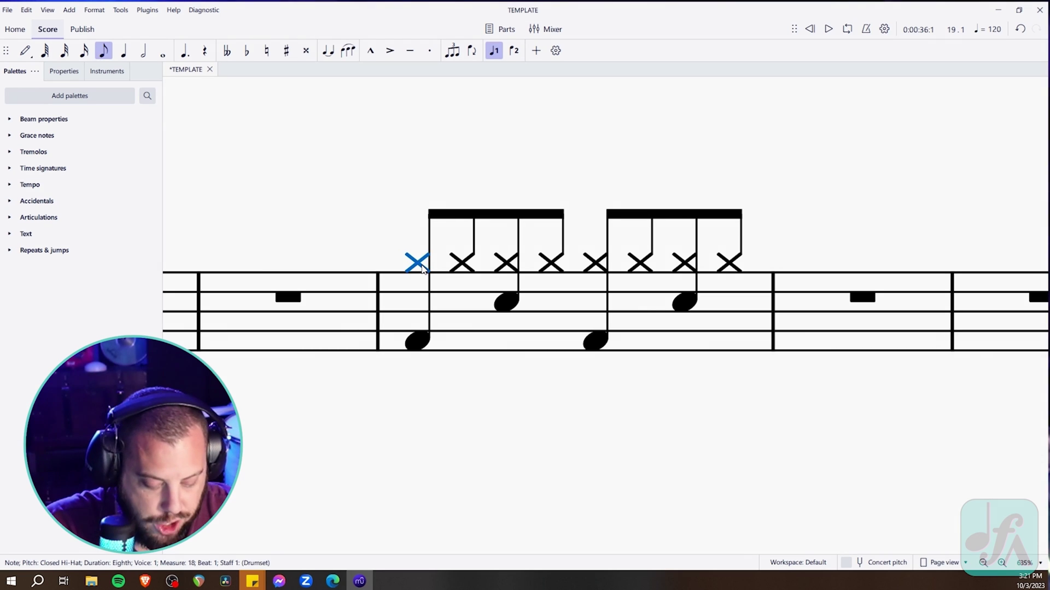
click(534, 342)
key(Delete)
Fill measure 19 with eight eighth-note closed hi-hat hits and leave note input mode
click(532, 327)
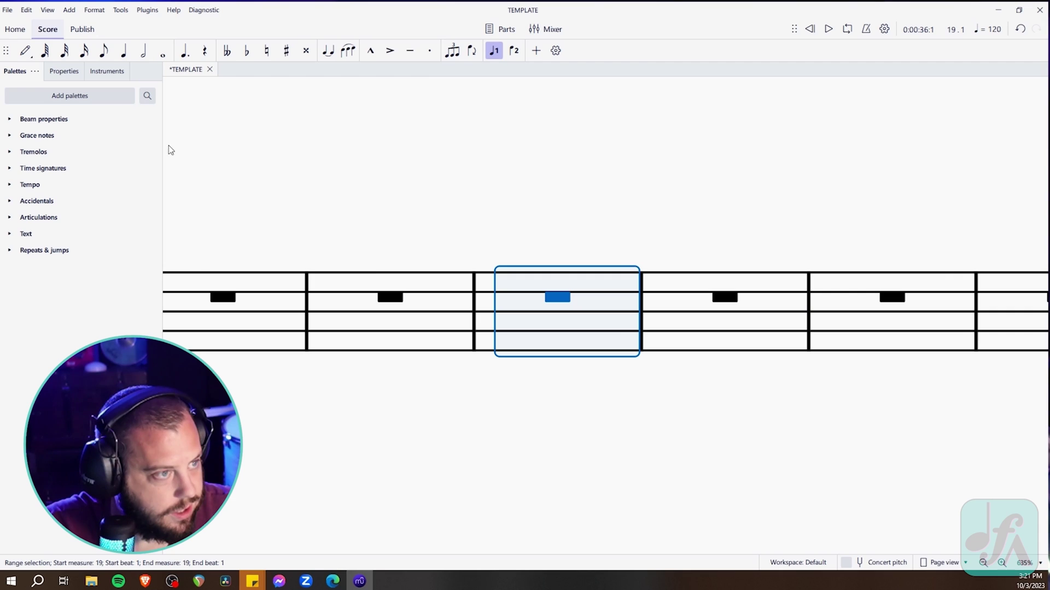
click(549, 306)
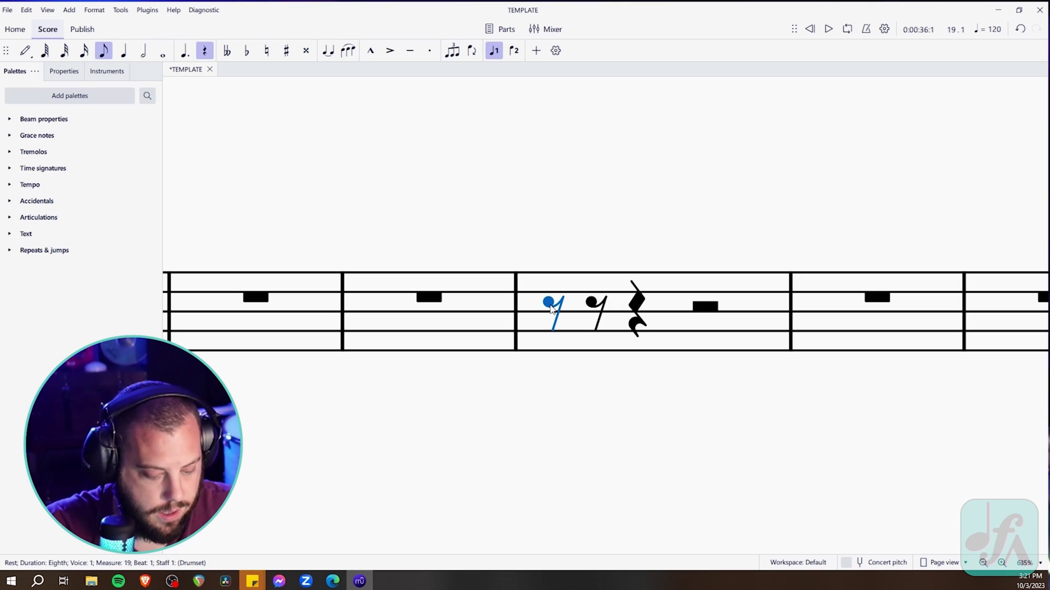
key(n)
key(g)
key(g)
key(g)
key(g)
key(g)
key(g)
key(g)
key(g)
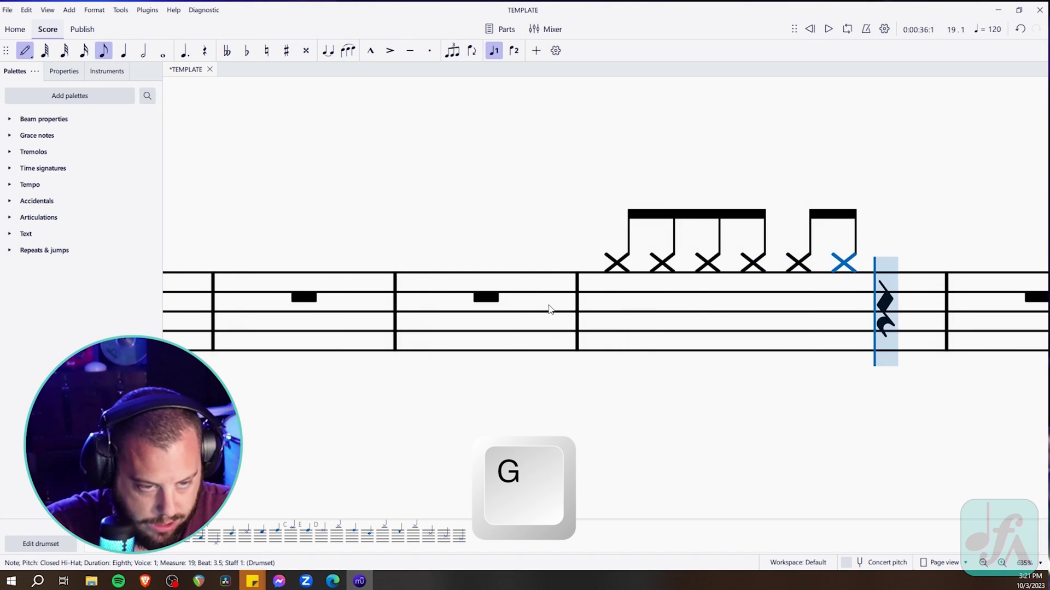
key(Escape)
key(Escape)
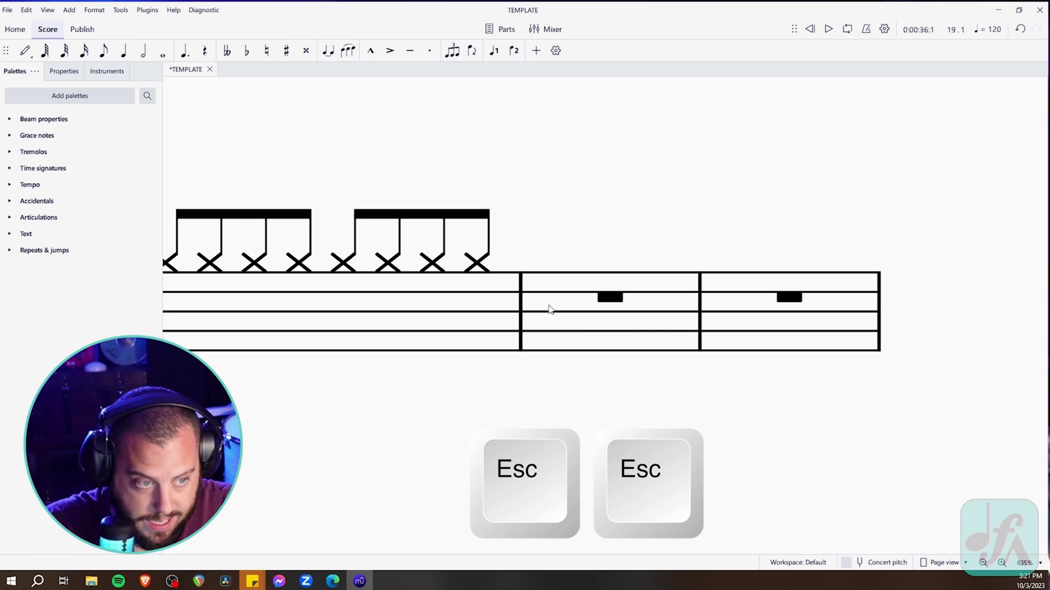
Try adding a bass drum hit beneath measure 19's first hi-hat, and undo the addition
scroll(335, 417, left, 5)
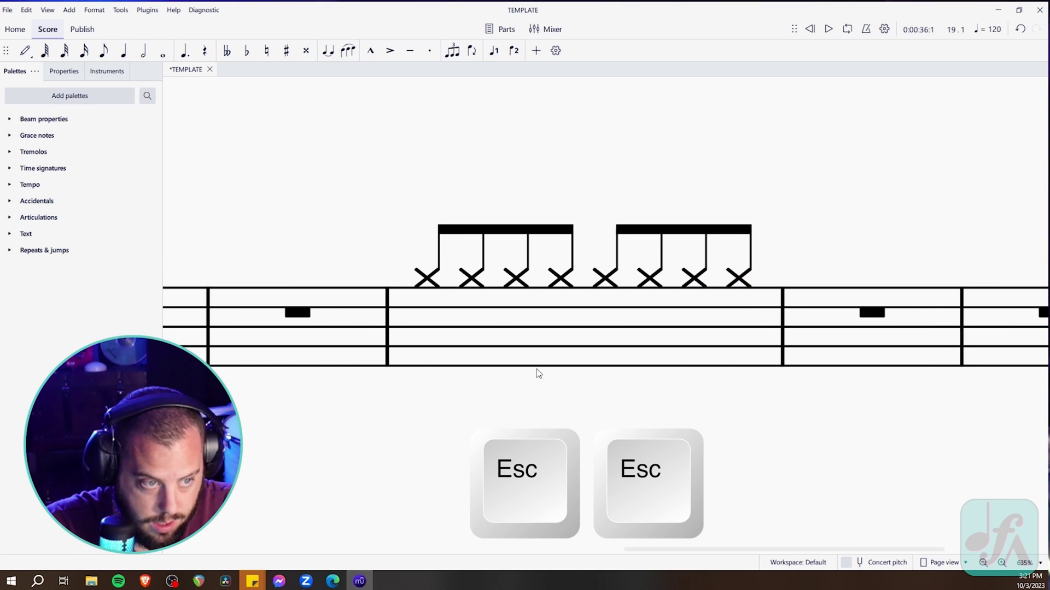
click(428, 279)
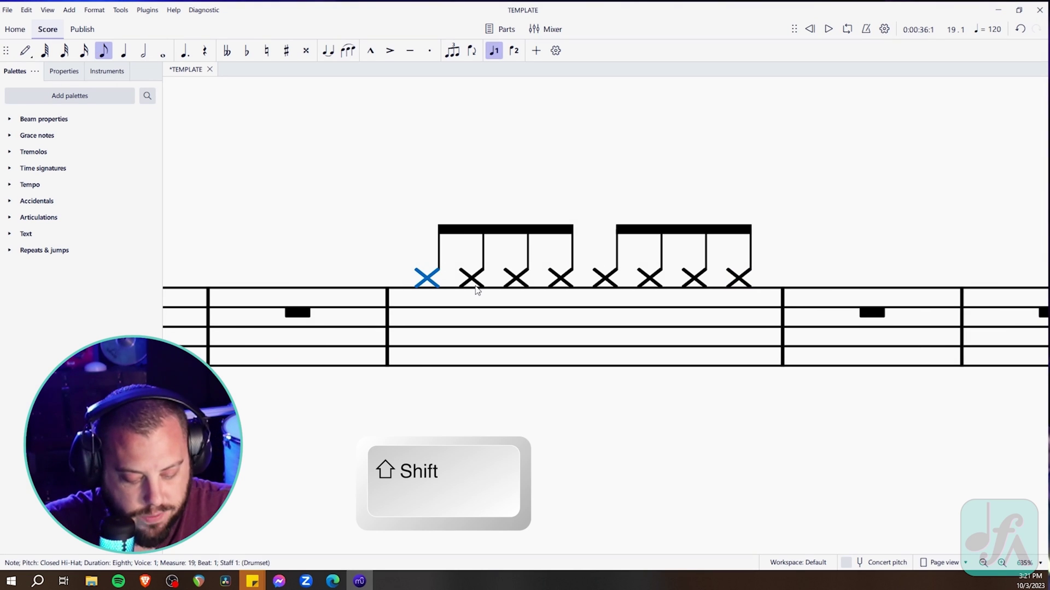
key(shift+b)
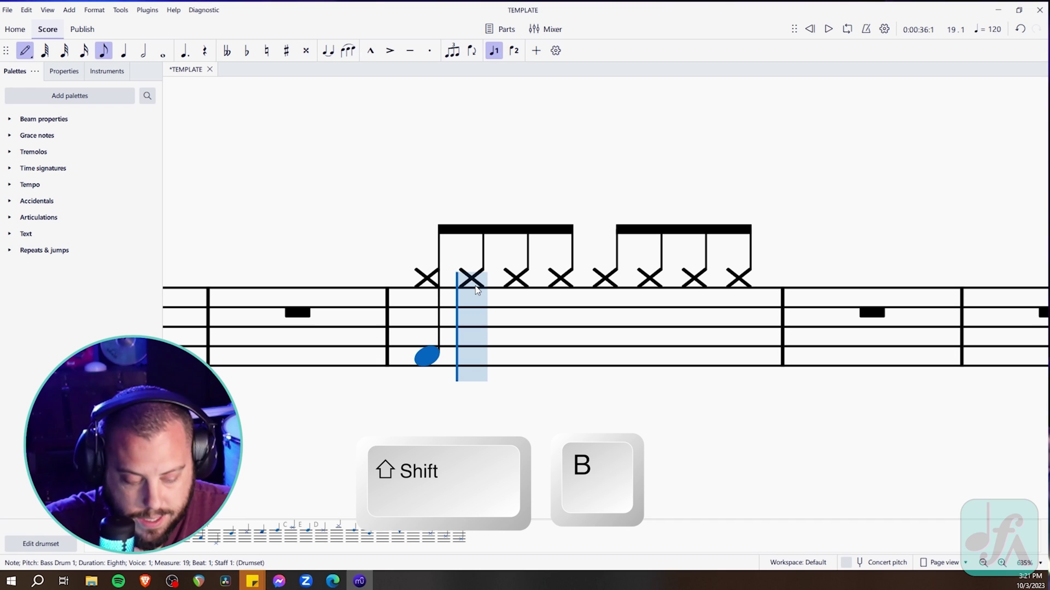
key(Escape)
key(Escape)
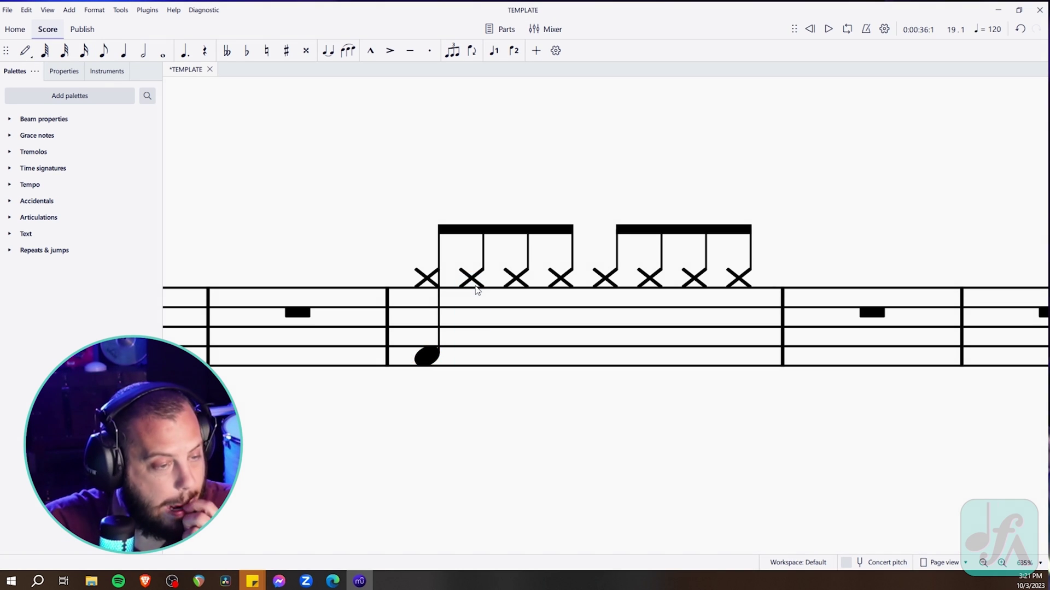
key(ctrl+z)
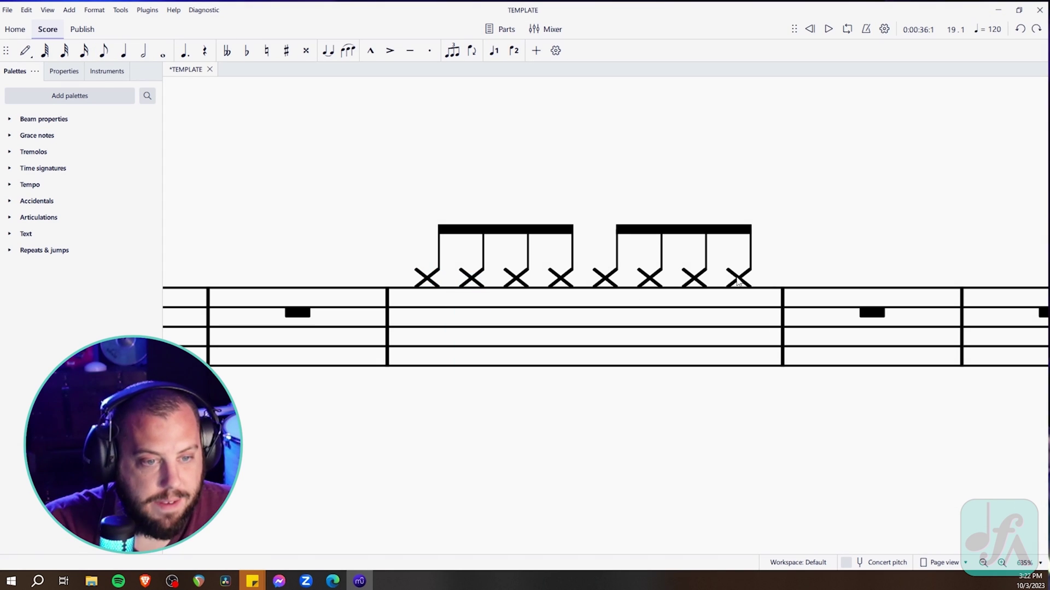
Step the note selection from measure 19's last hi-hat back to its first, moving three notes forward and back again
click(738, 278)
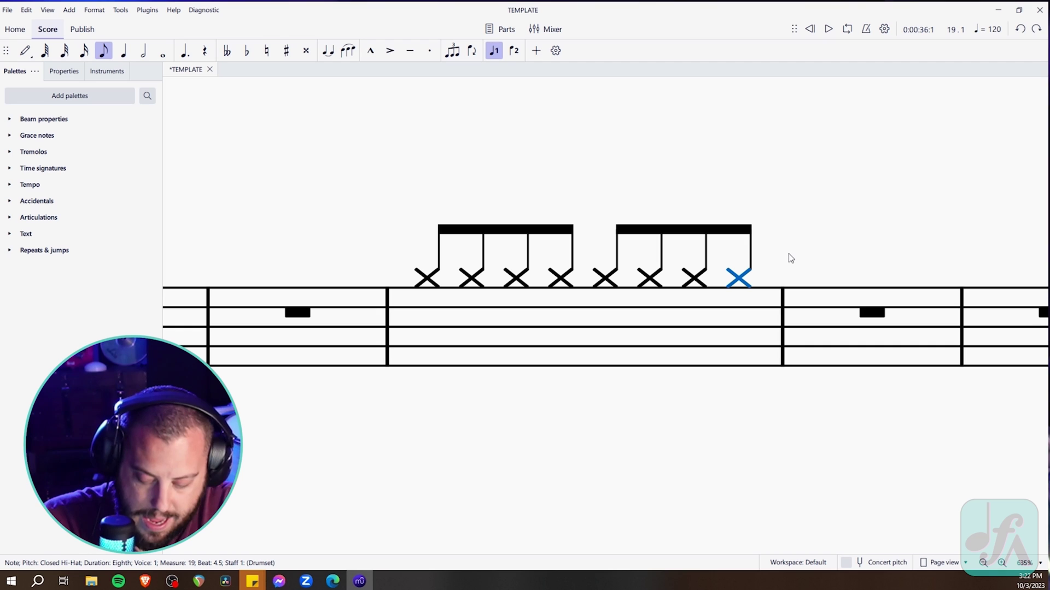
key(Left)
key(Left)
key(Left)
key(Left)
key(Left)
key(Left)
key(Left)
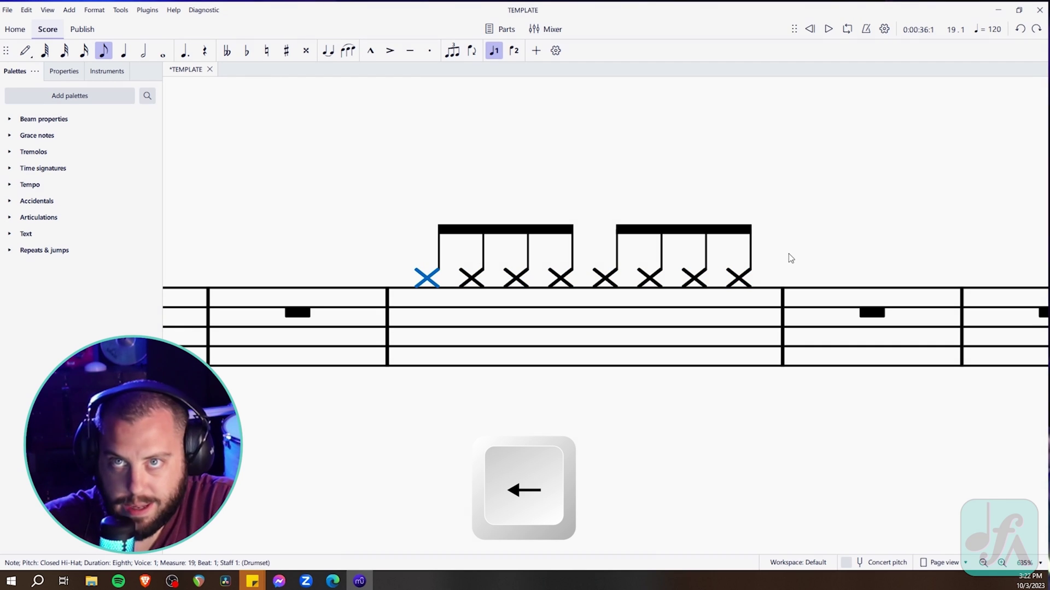
key(Right)
key(Right)
key(Right)
key(Left)
key(Left)
key(Left)
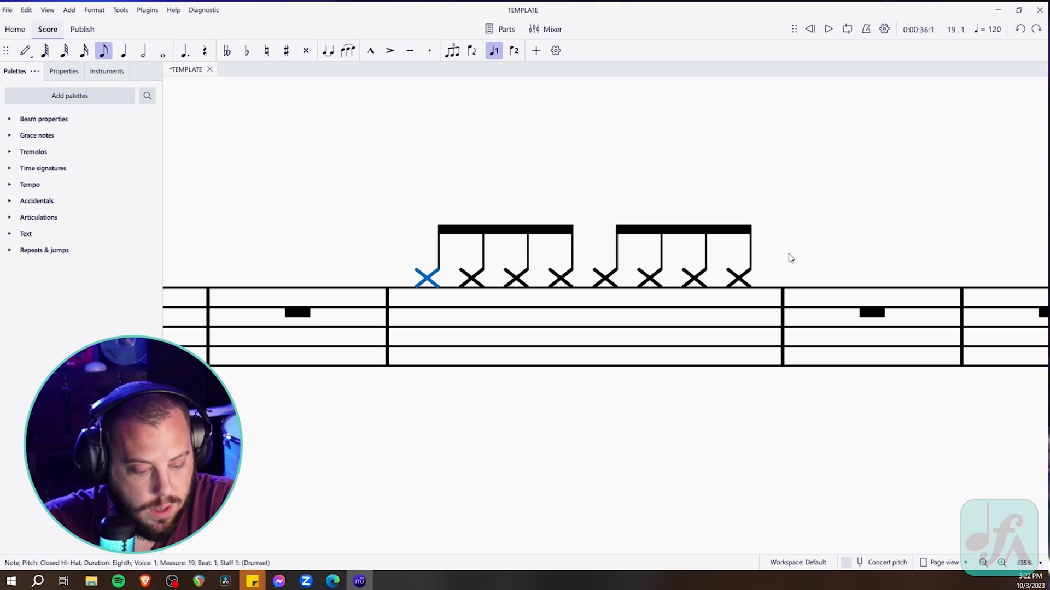
Try entering a bass drum hit in place of measure 19's first hi-hat, and undo the replacement
key(n)
key(b)
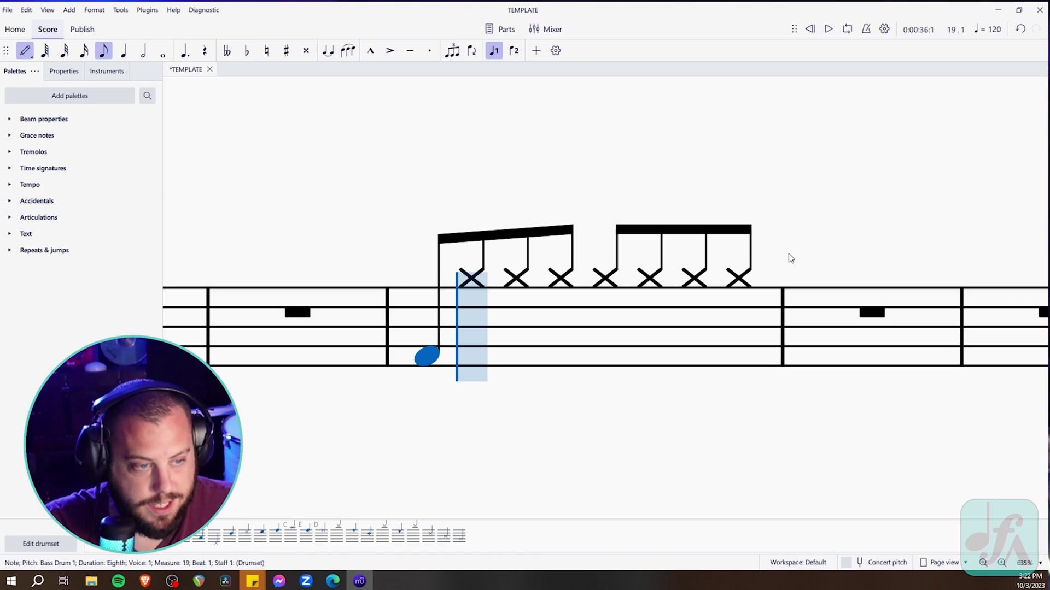
key(ctrl+z)
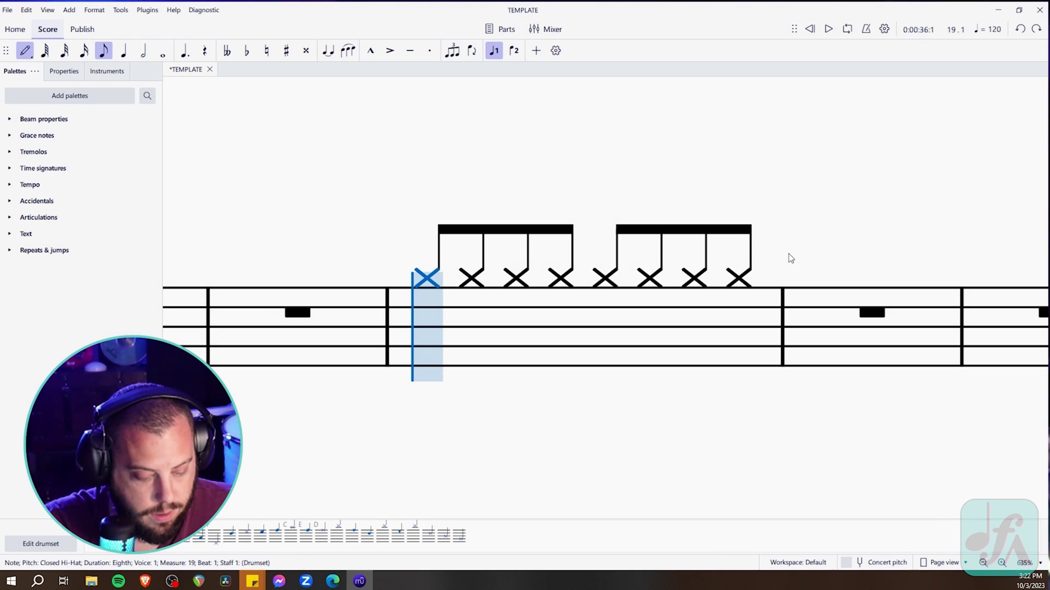
Add a bass drum hit to the hi-hat on beat 1 of measure 19 and leave note input mode
key(shift+b)
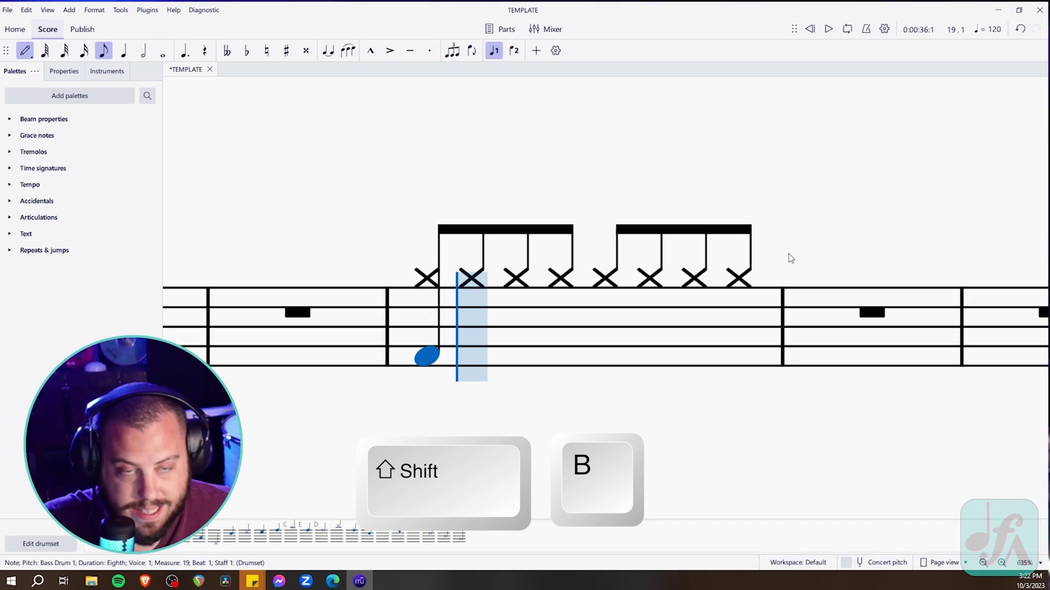
key(Escape)
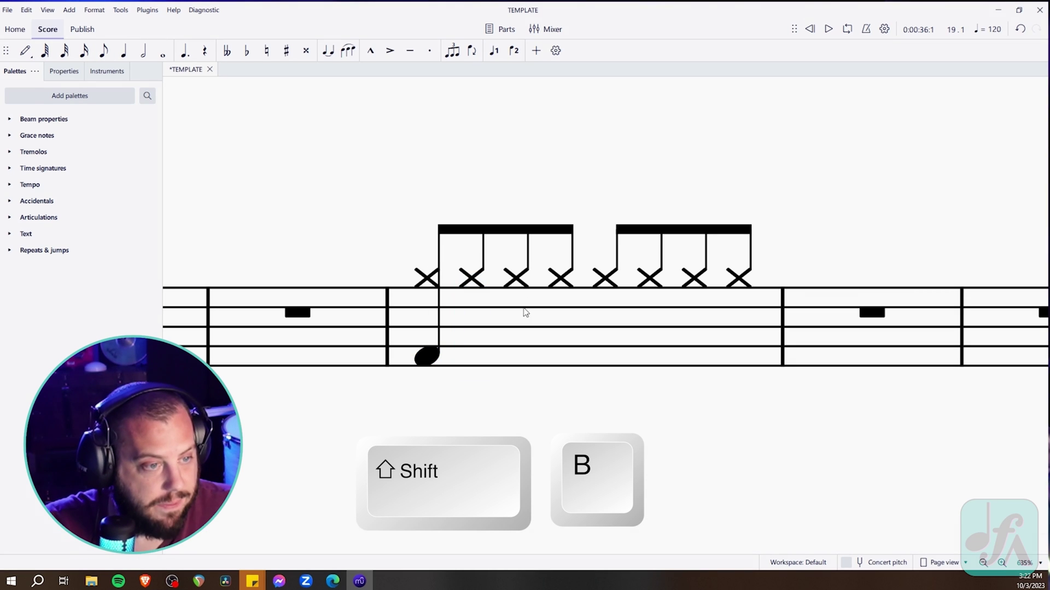
Try stacking a snare hit onto measure 19's first hi-hat and bass drum chord, and undo the addition
click(426, 280)
key(shift+a)
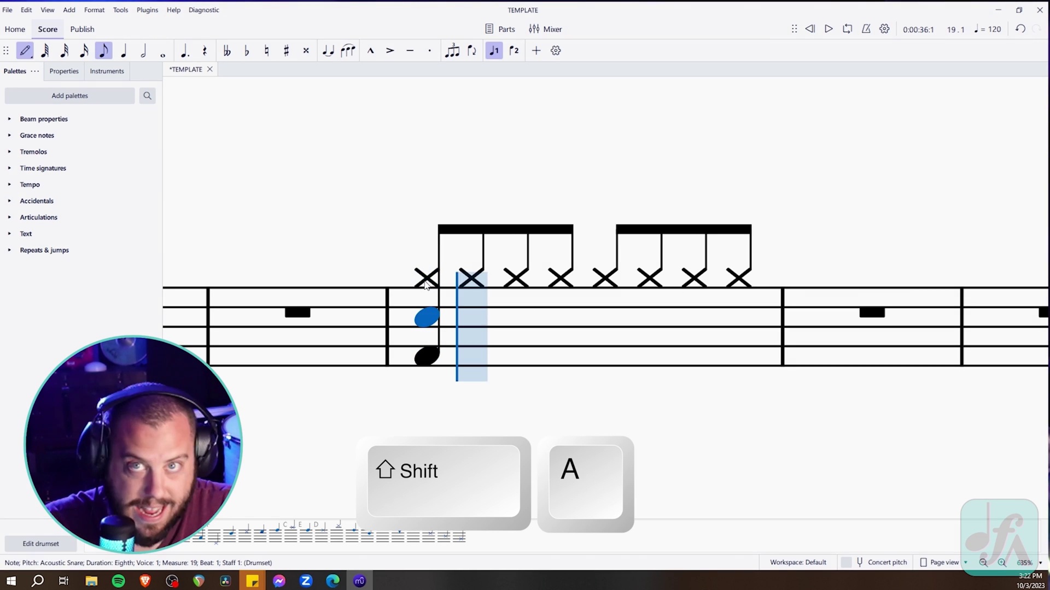
key(Escape)
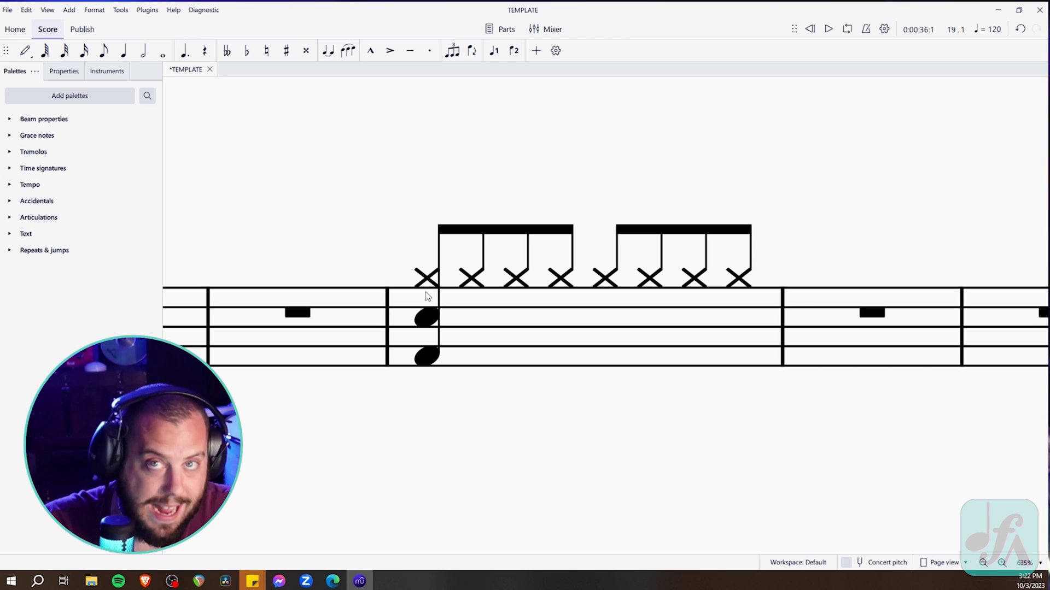
click(439, 256)
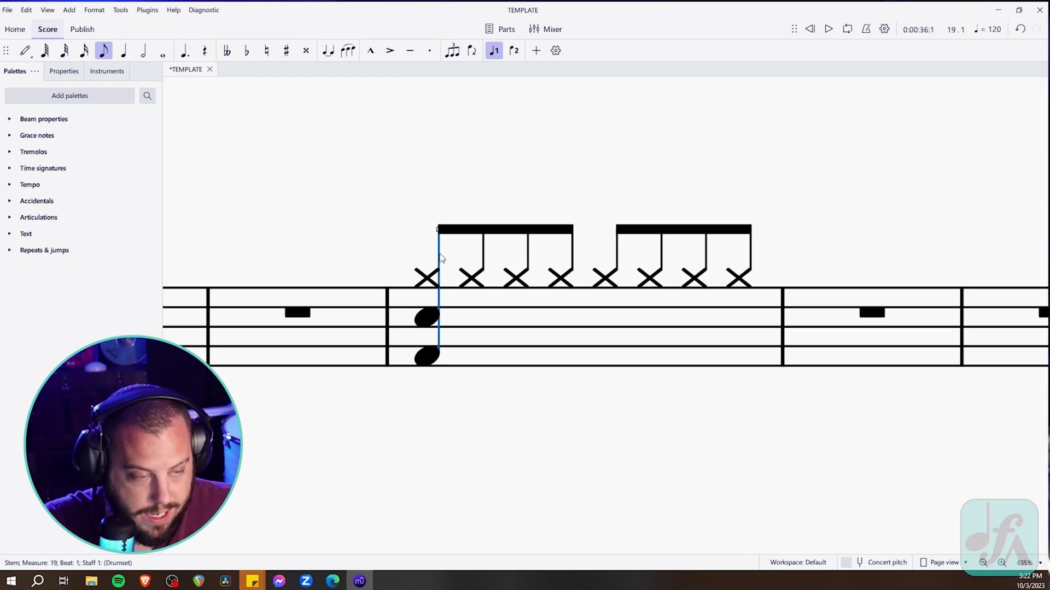
key(ctrl+z)
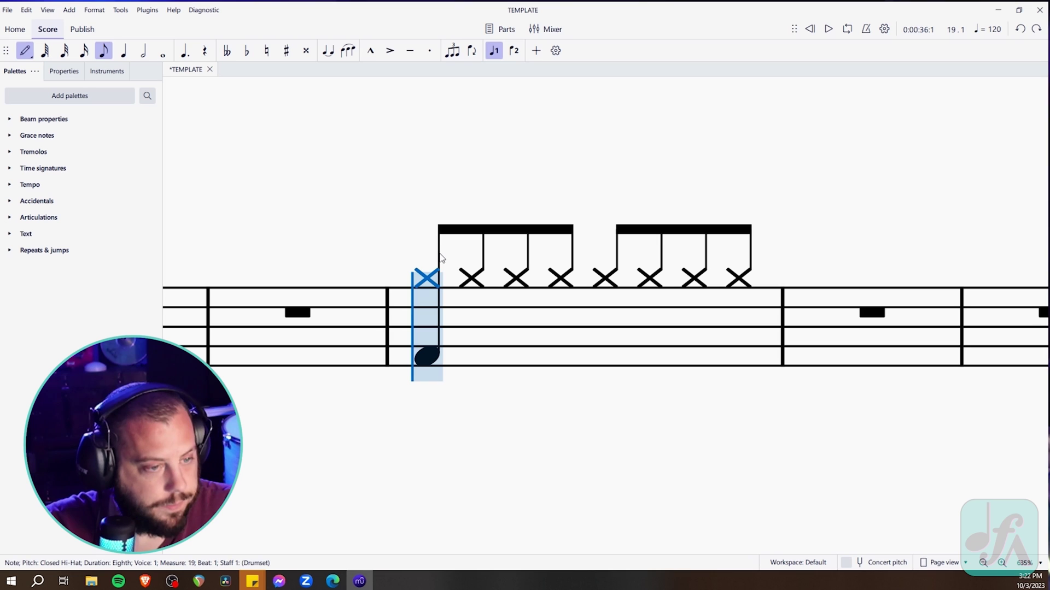
key(Escape)
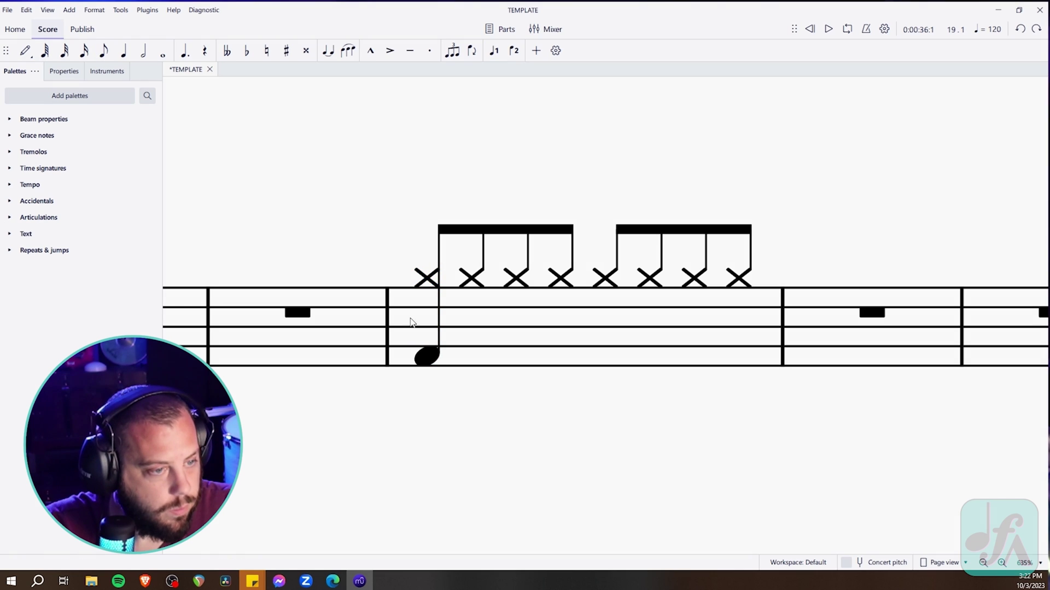
Add snare hits on beats 2 and 4 and a bass drum hit on beat 3 beneath measure 19's hi-hats
click(426, 361)
key(Right)
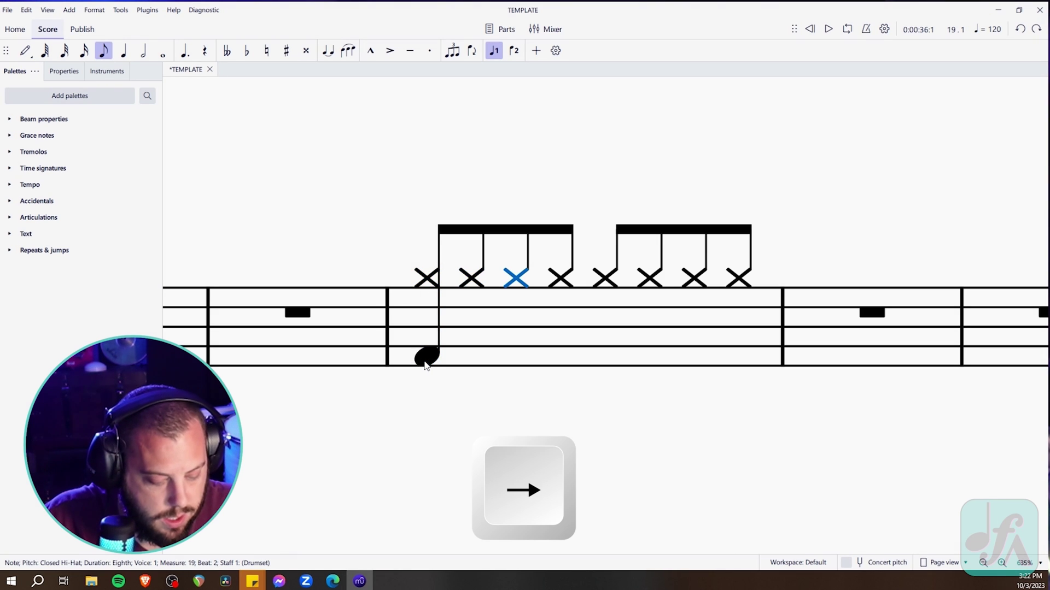
key(n)
key(shift+a)
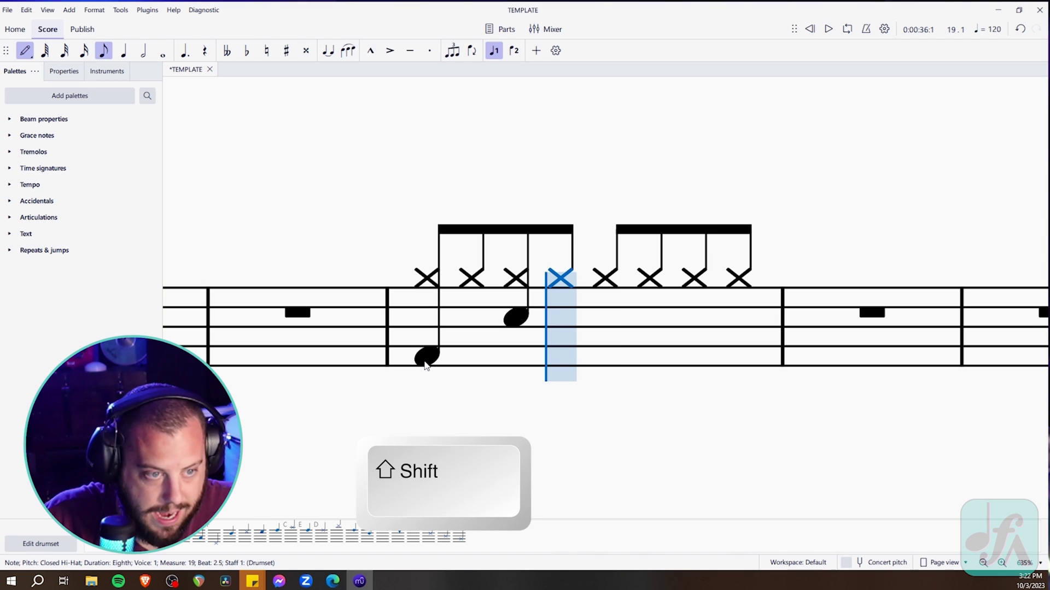
key(Right)
key(shift+b)
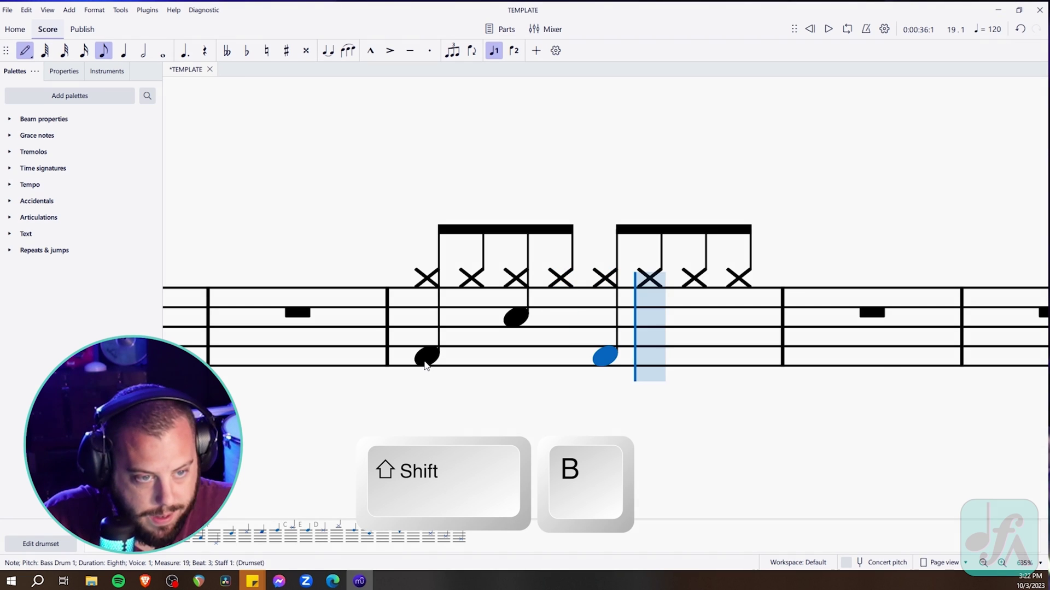
key(Right)
key(Right)
key(shift+a)
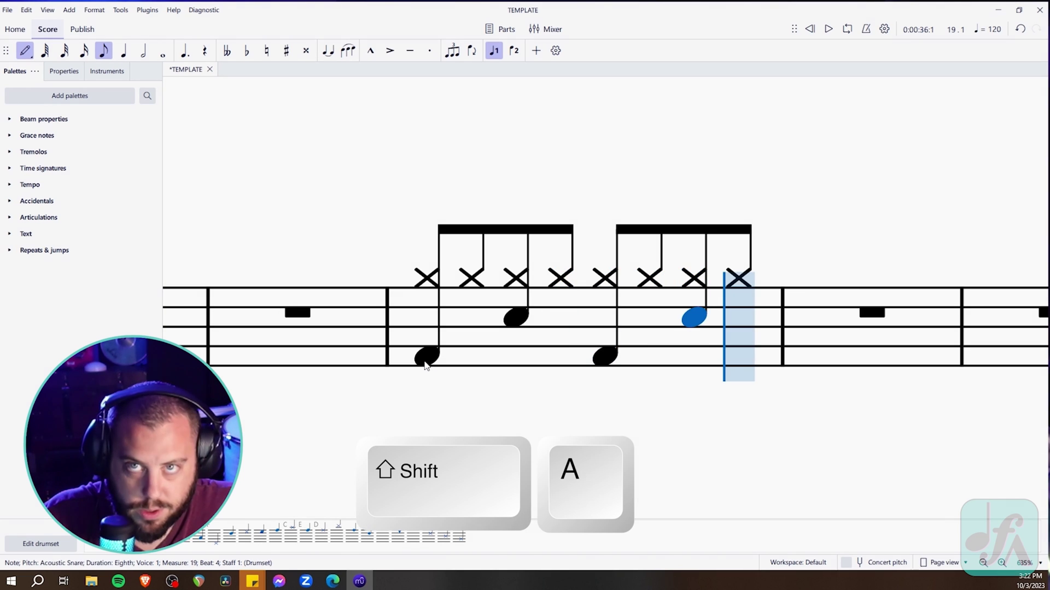
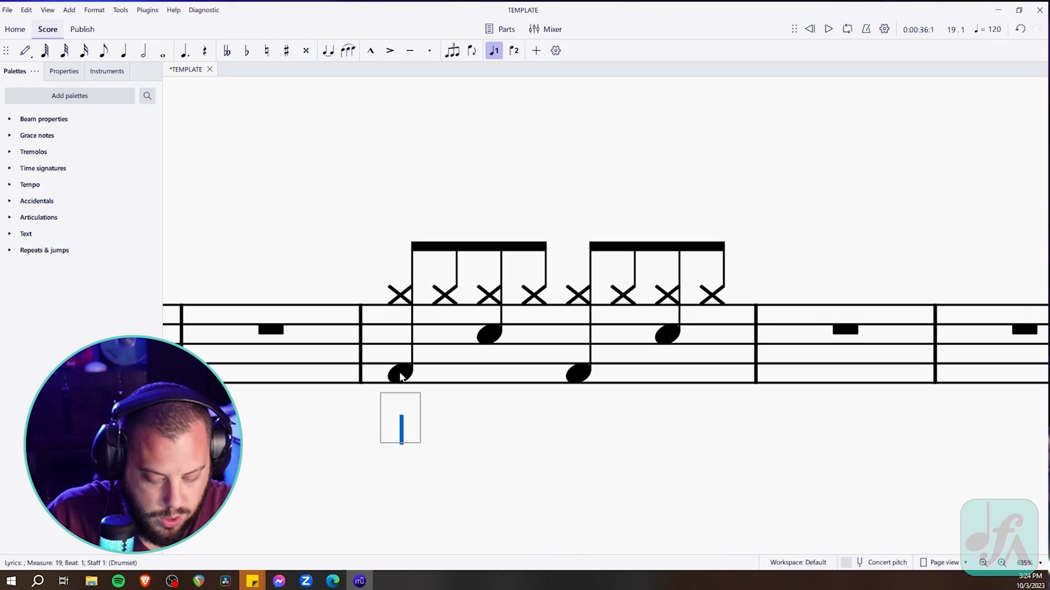
Enter the count "1 + 2 + 3 + 4 +" as lyrics beneath measure 19's eight notes
text(1 + 2 + 3)
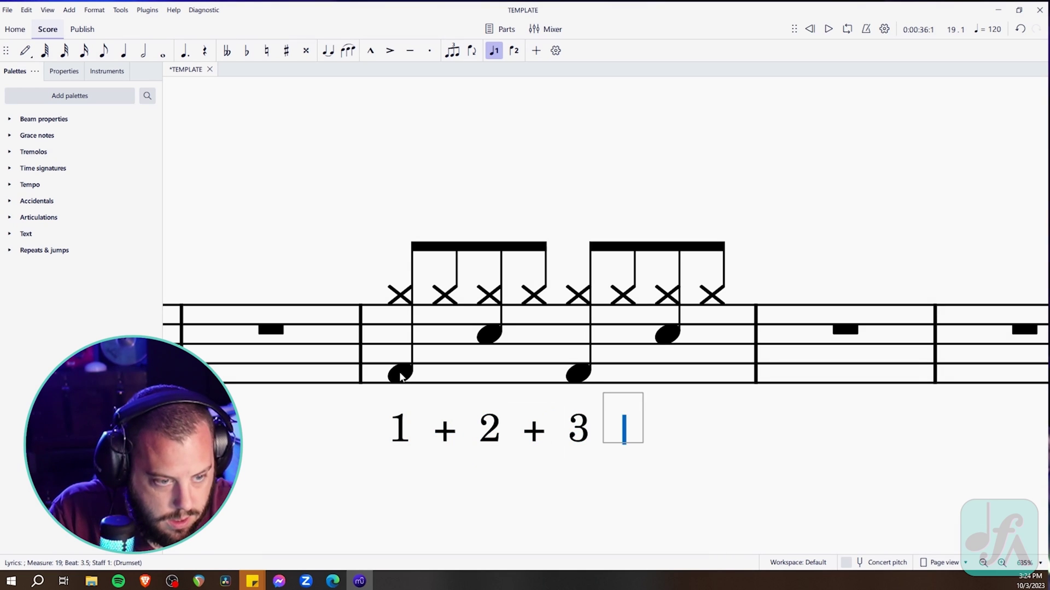
text( + 4 +)
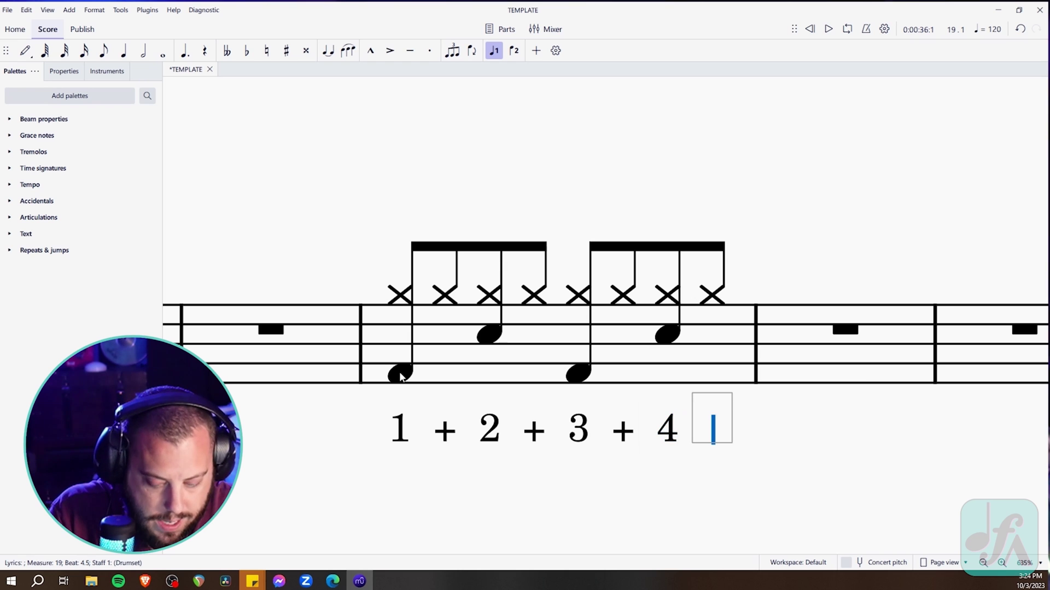
key(Escape)
key(Escape)
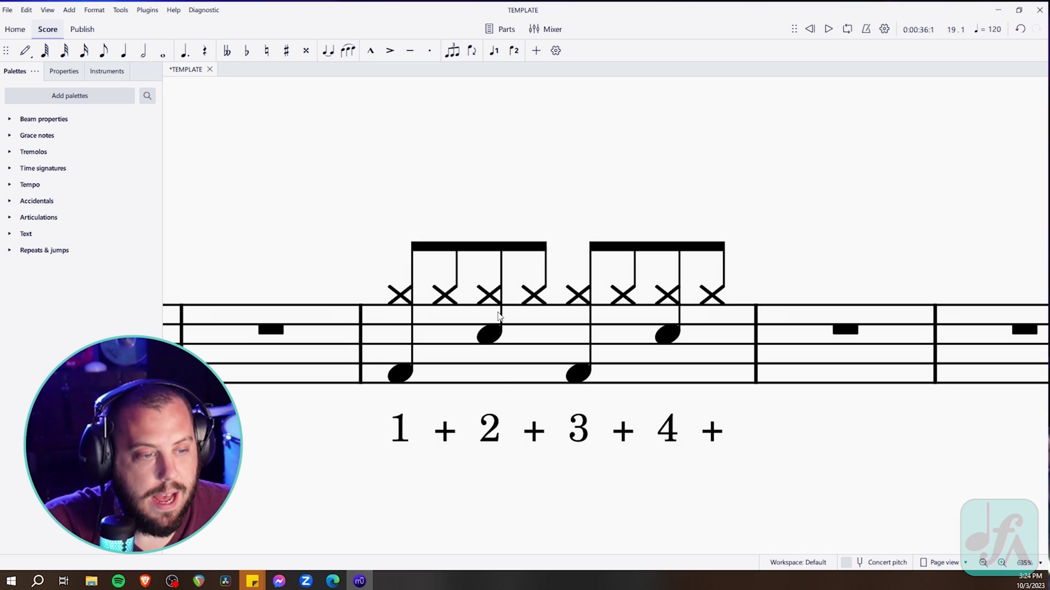
Shorten the hi-hat on the "+" of beat 1 in measure 19 to a 16th note and replace the following 16th rest with a bass drum hit
click(447, 295)
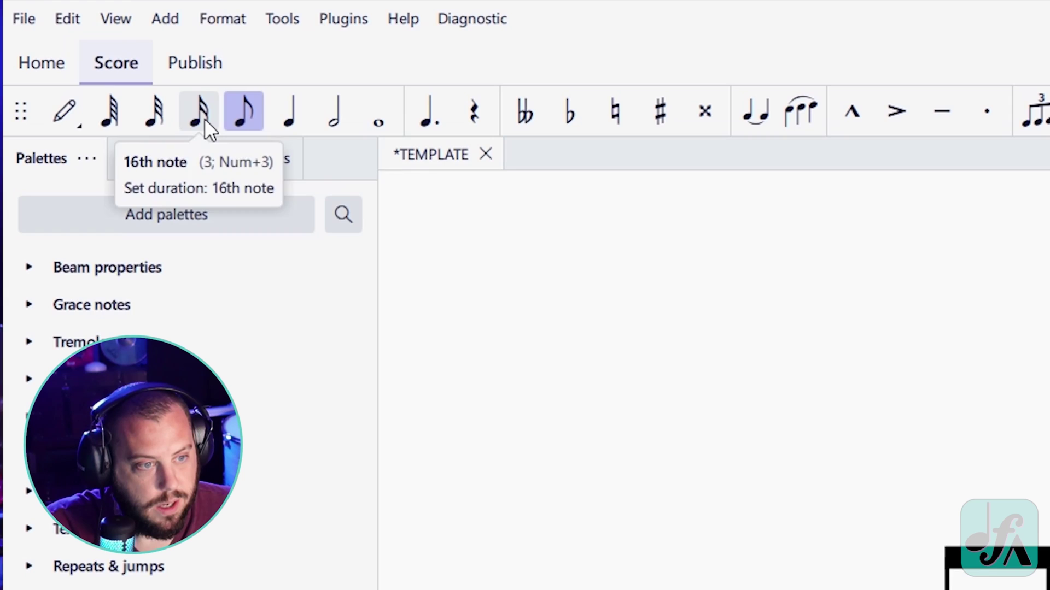
click(199, 112)
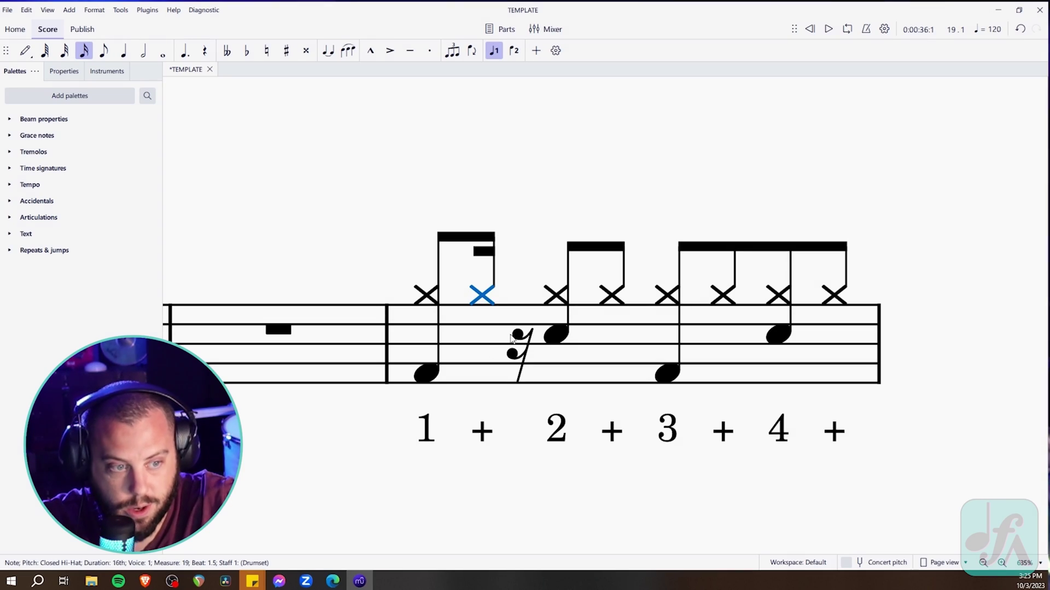
click(520, 338)
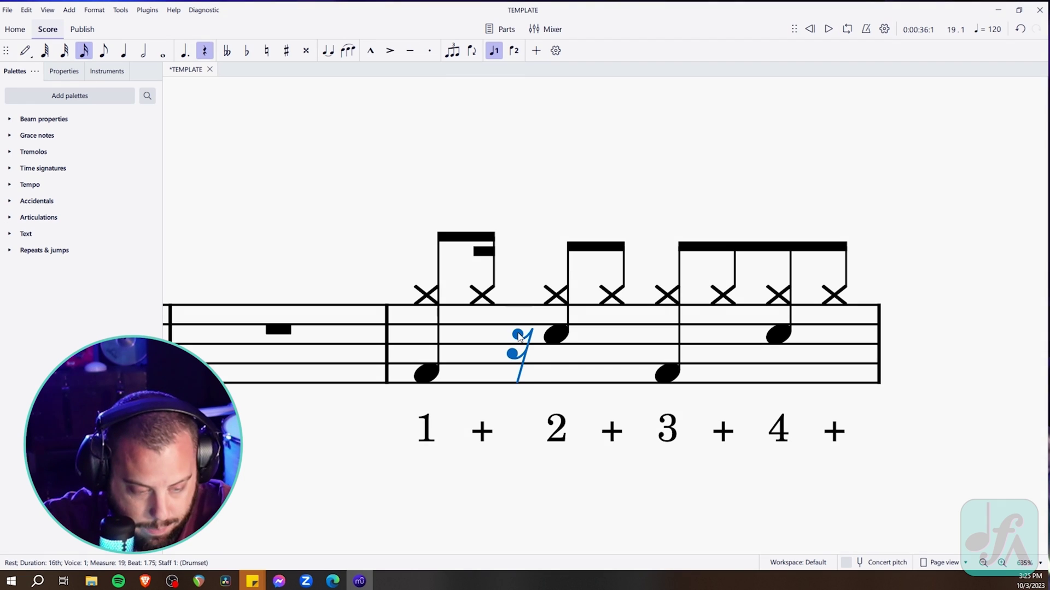
key(b)
key(Escape)
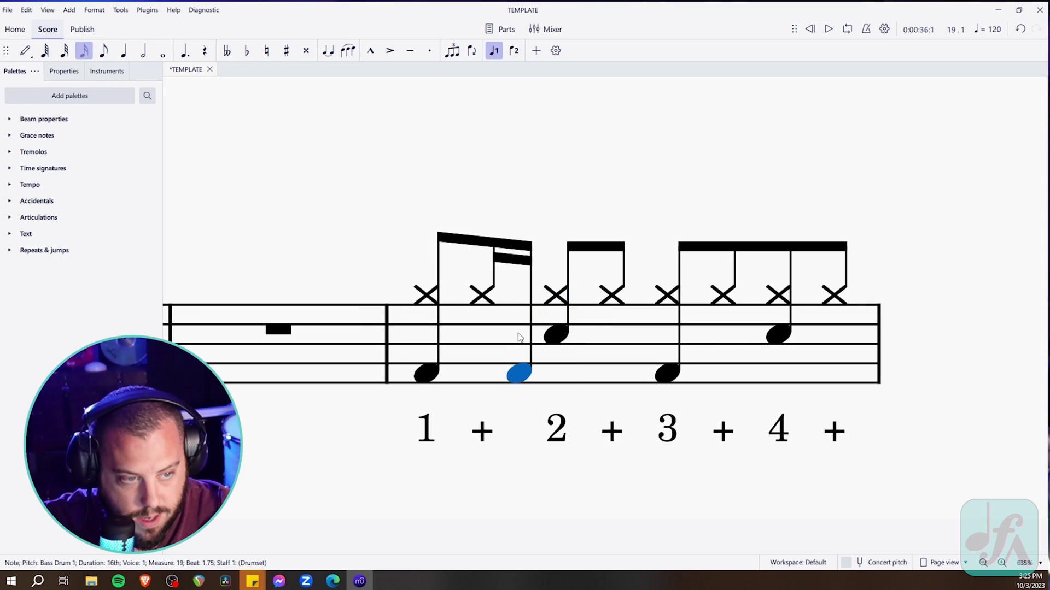
key(Escape)
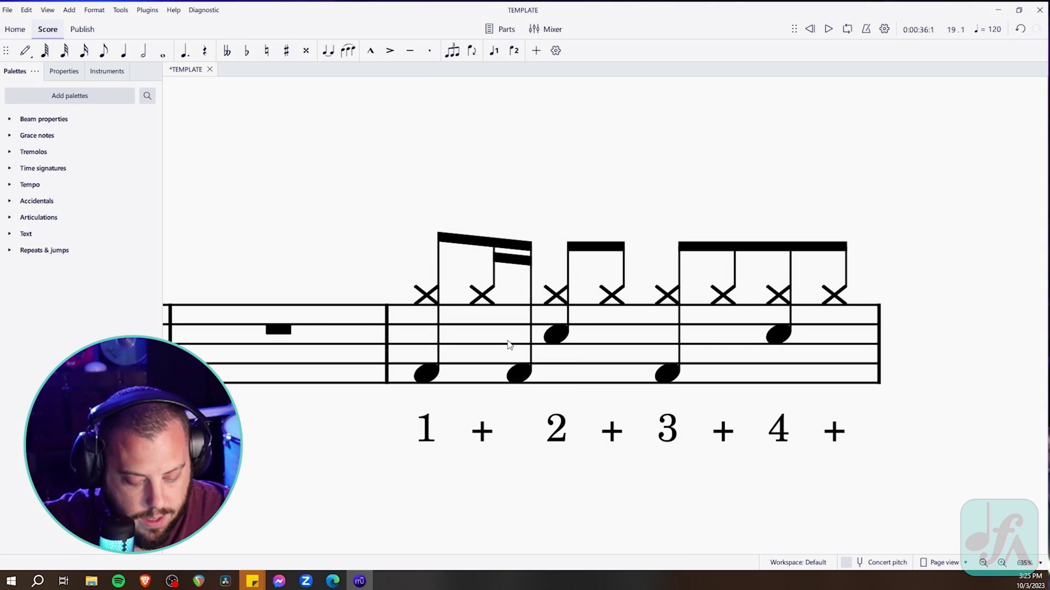
Play back measure 19 and add the count "a" as a lyric beneath the 16th-note bass drum hit before beat 2
click(509, 345)
key(space)
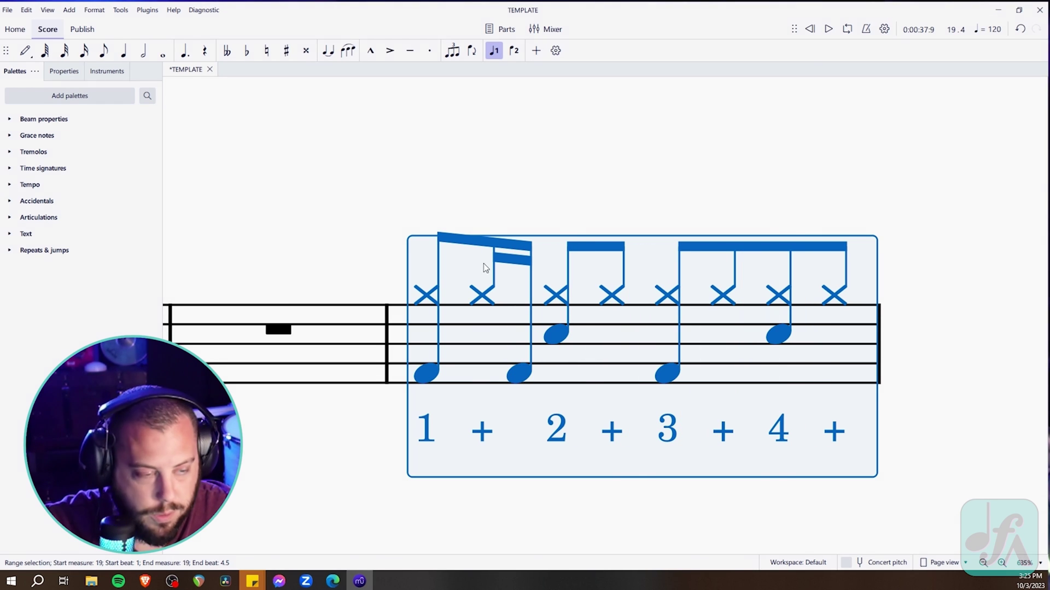
click(611, 295)
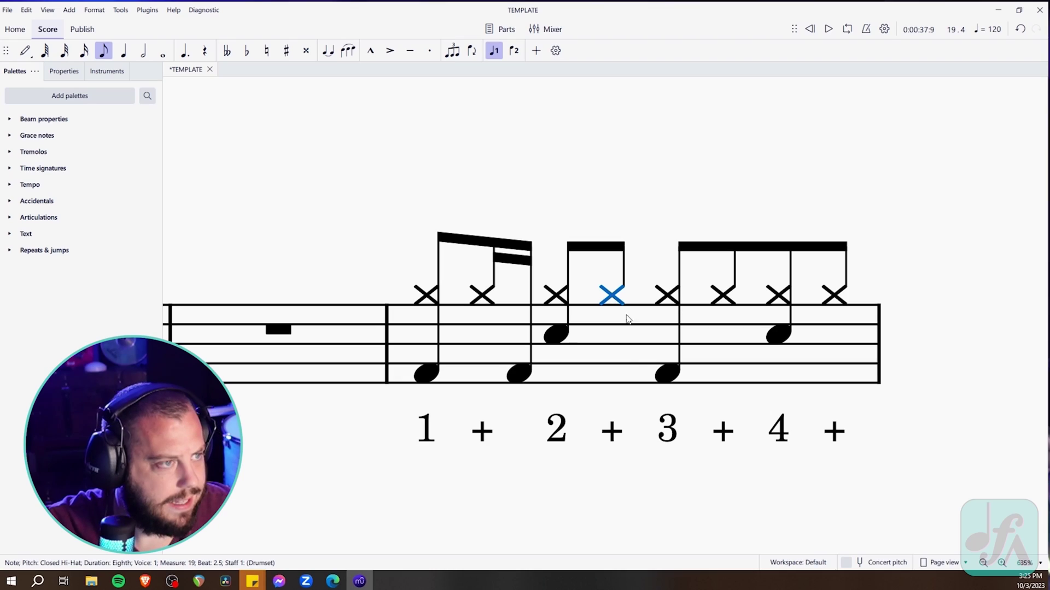
click(521, 377)
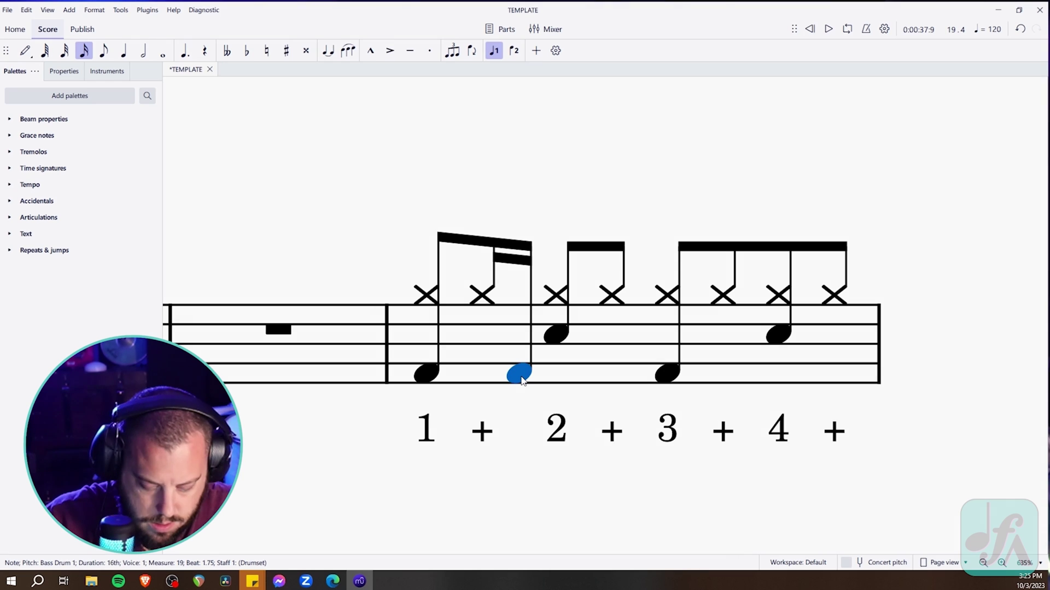
key(ctrl+l)
text(a)
key(Escape)
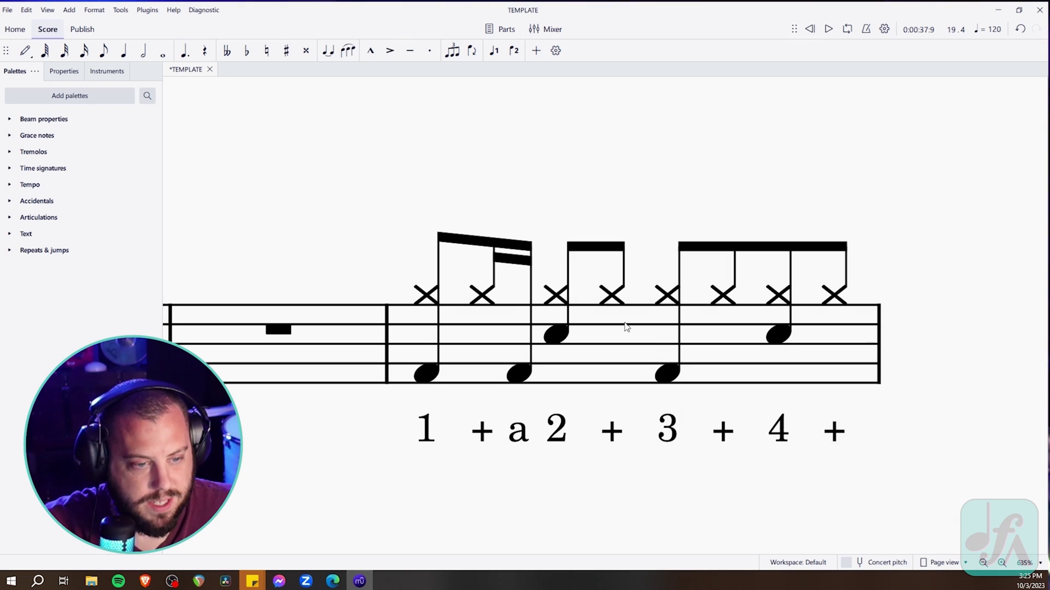
Shorten the hi-hat on the "+" of beat 2 to a 16th note and replace the following 16th rest with a snare hit
click(612, 295)
click(84, 50)
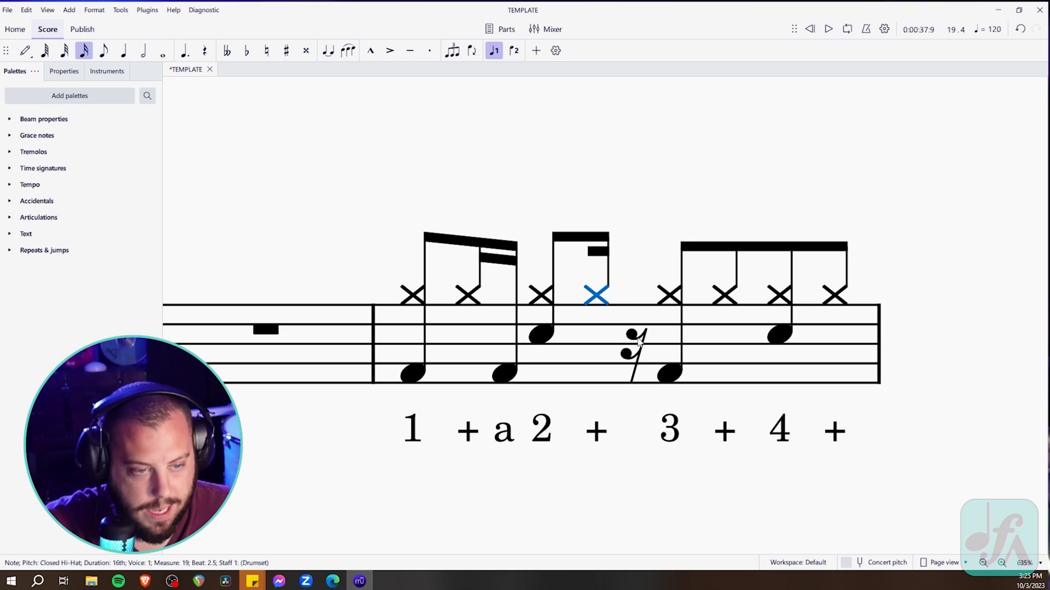
click(638, 338)
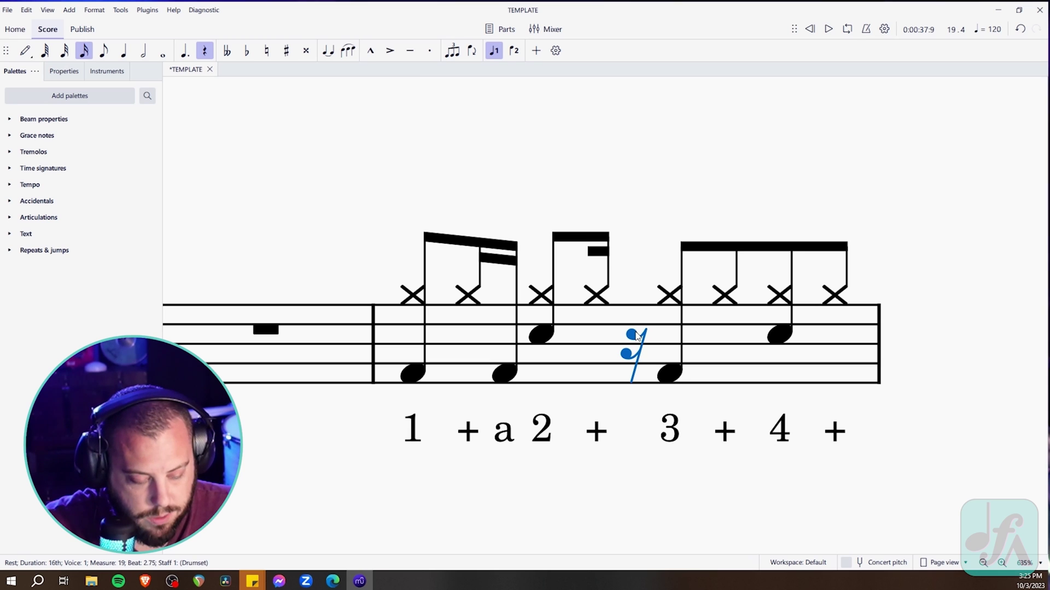
key(a)
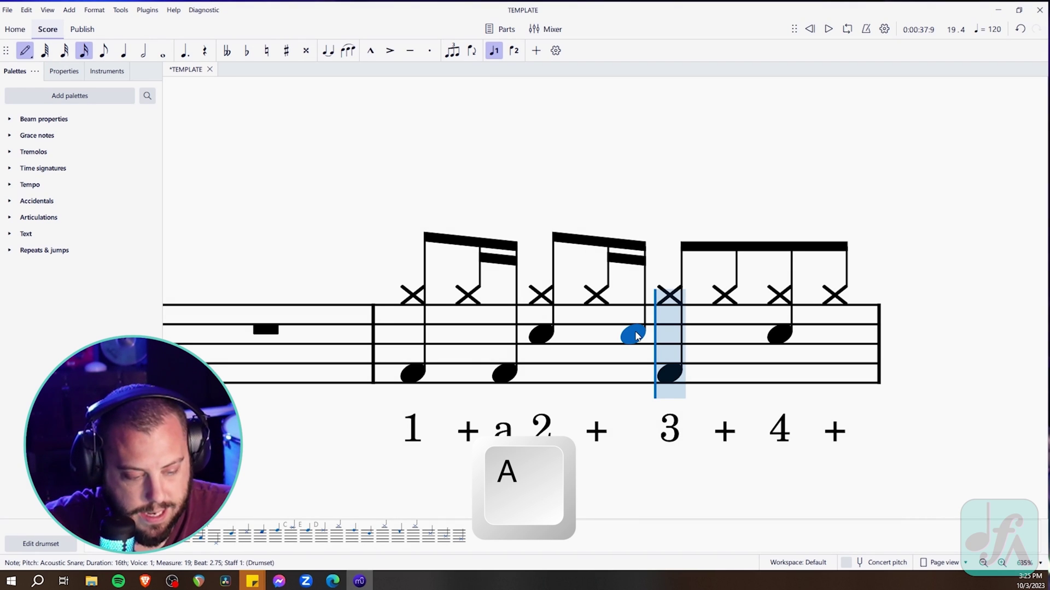
key(Escape)
Add the count "a" as a lyric beneath the 16th-note snare hit before beat 3
click(634, 335)
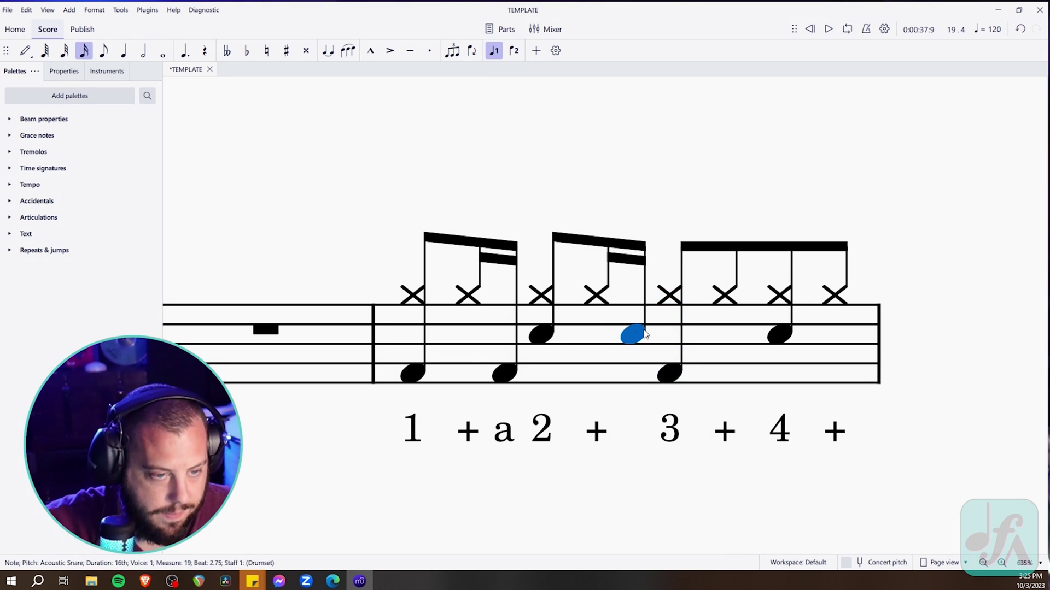
key(ctrl+l)
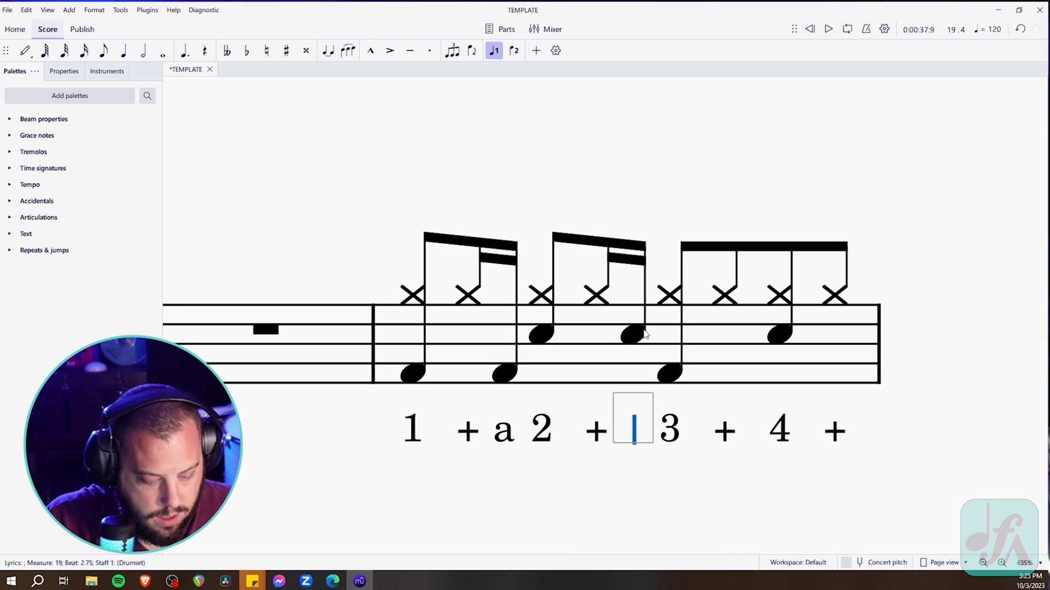
text(a)
key(Escape)
key(Escape)
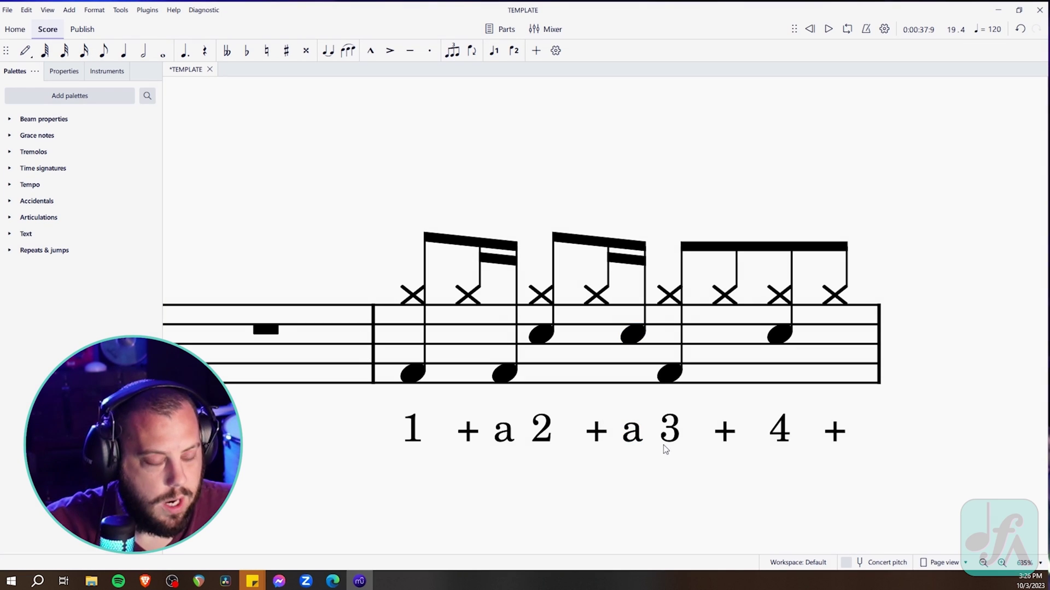
Shorten measure 19's first chord to a 16th note, replace the following rest with a bass drum hit, and play the measure
click(413, 296)
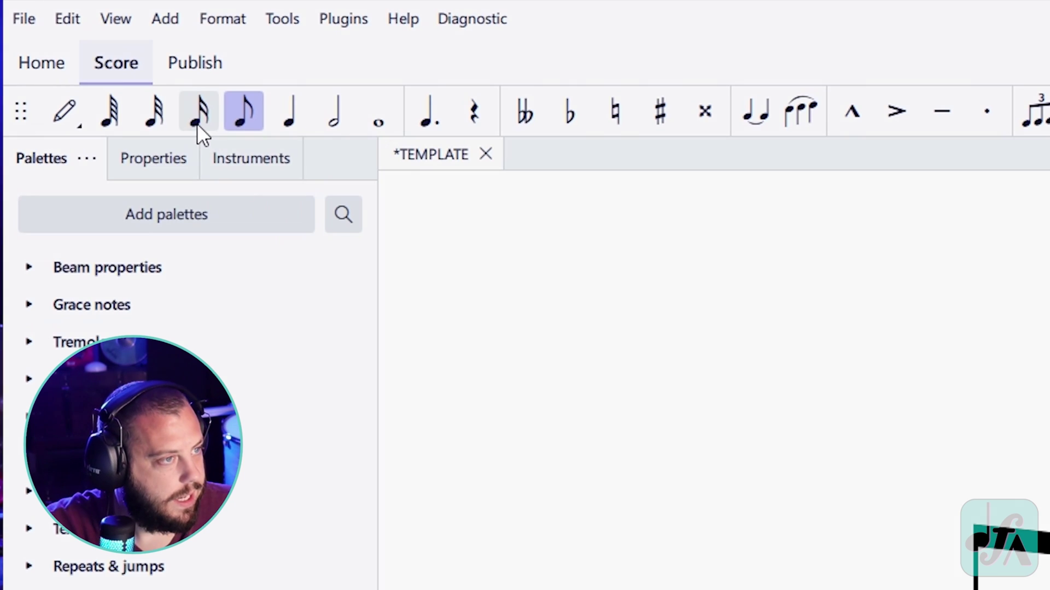
click(198, 122)
click(438, 339)
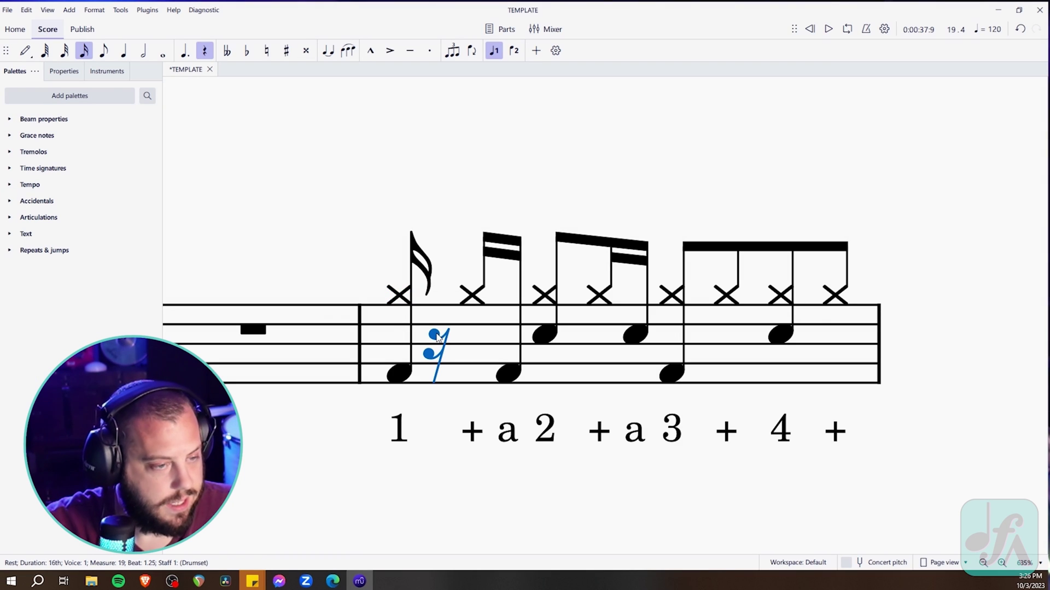
key(b)
key(Escape)
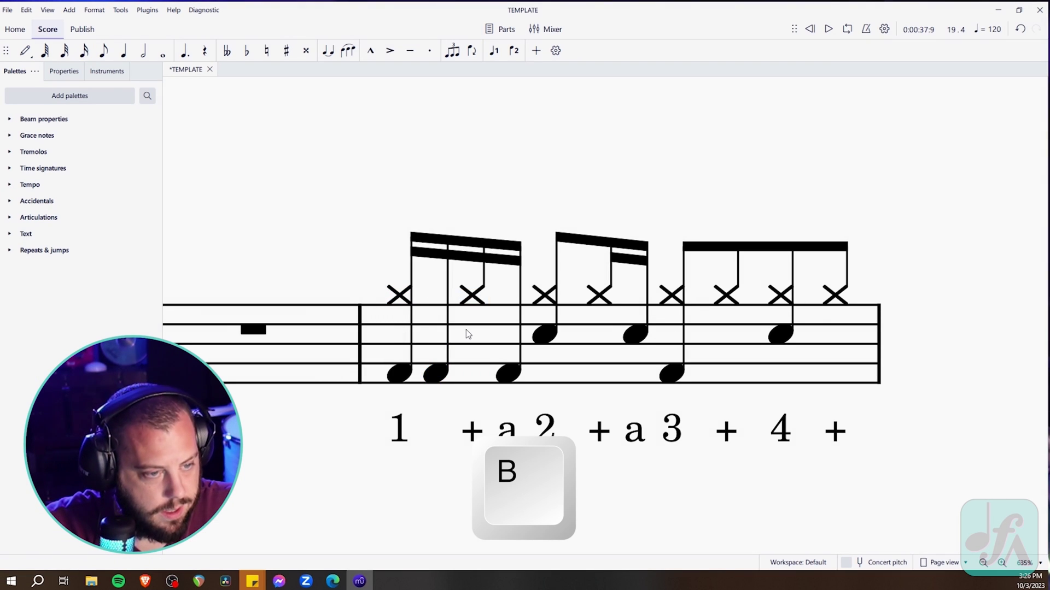
click(466, 332)
key(space)
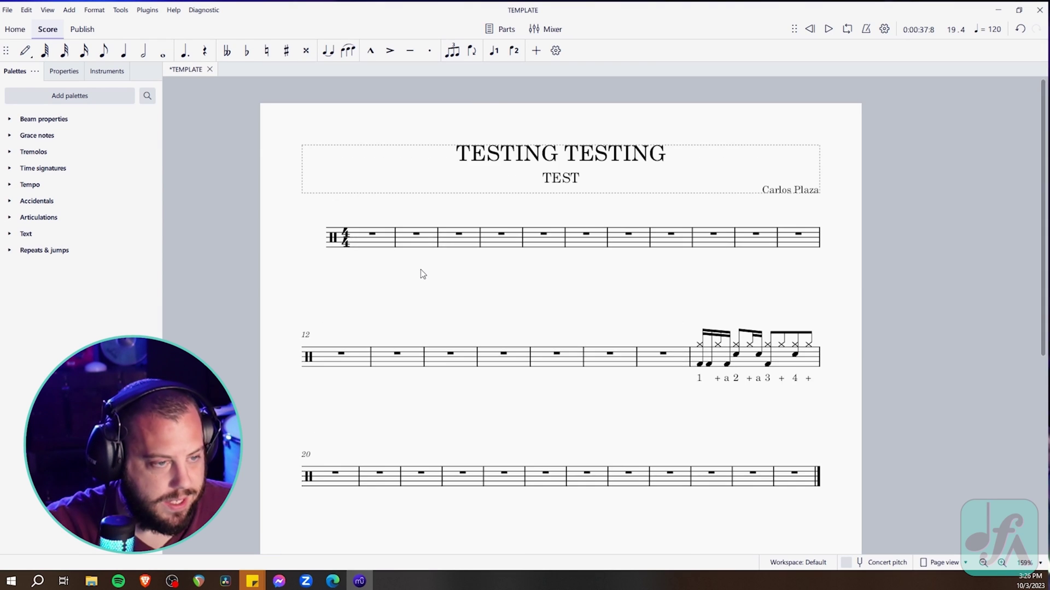
Add a quarter note = 80 tempo marking to measure 1
scroll(423, 273, up, 15)
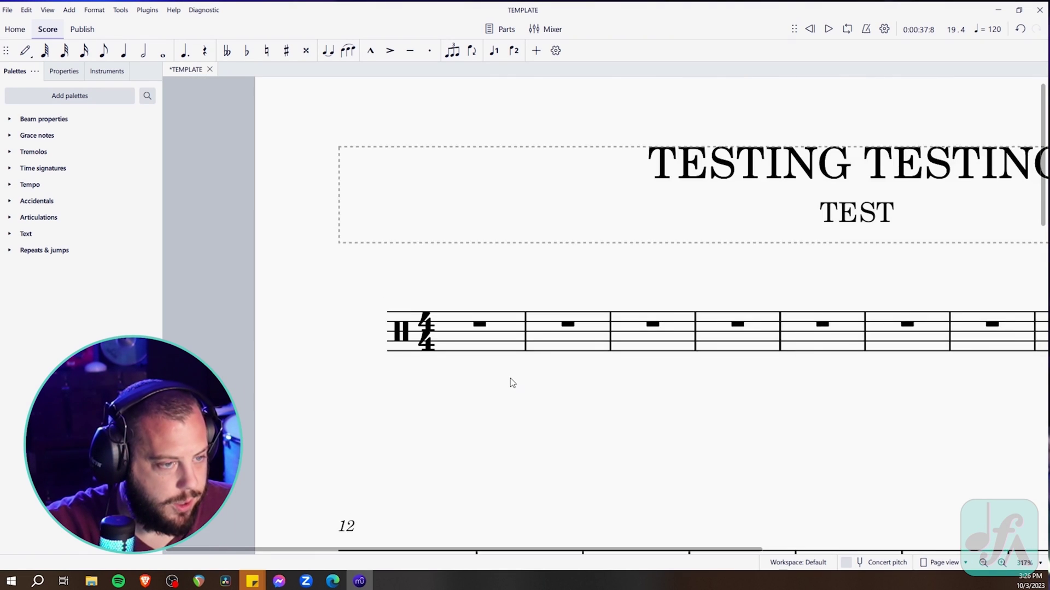
click(457, 278)
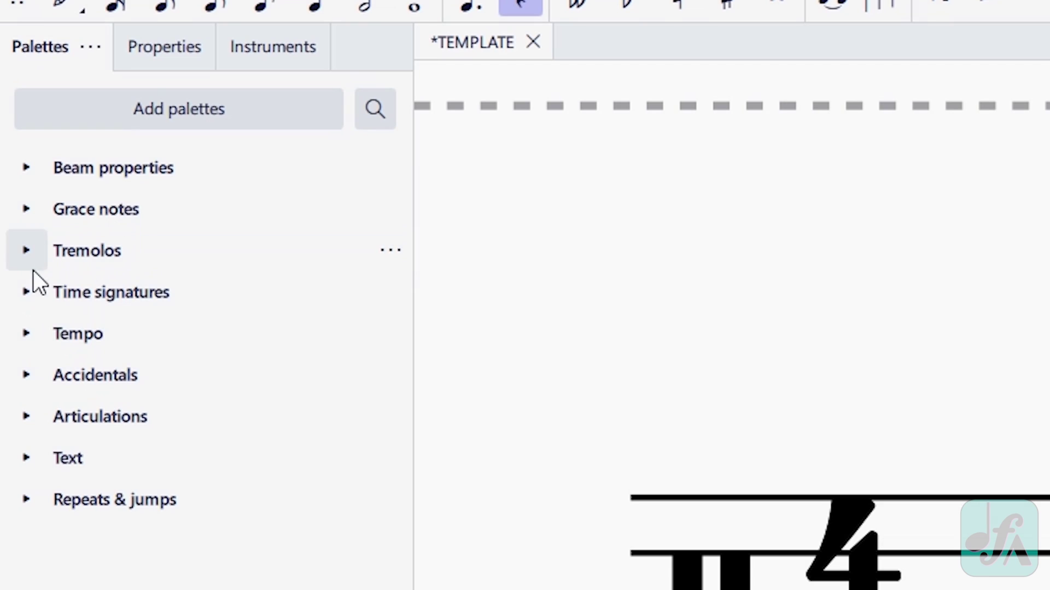
click(26, 335)
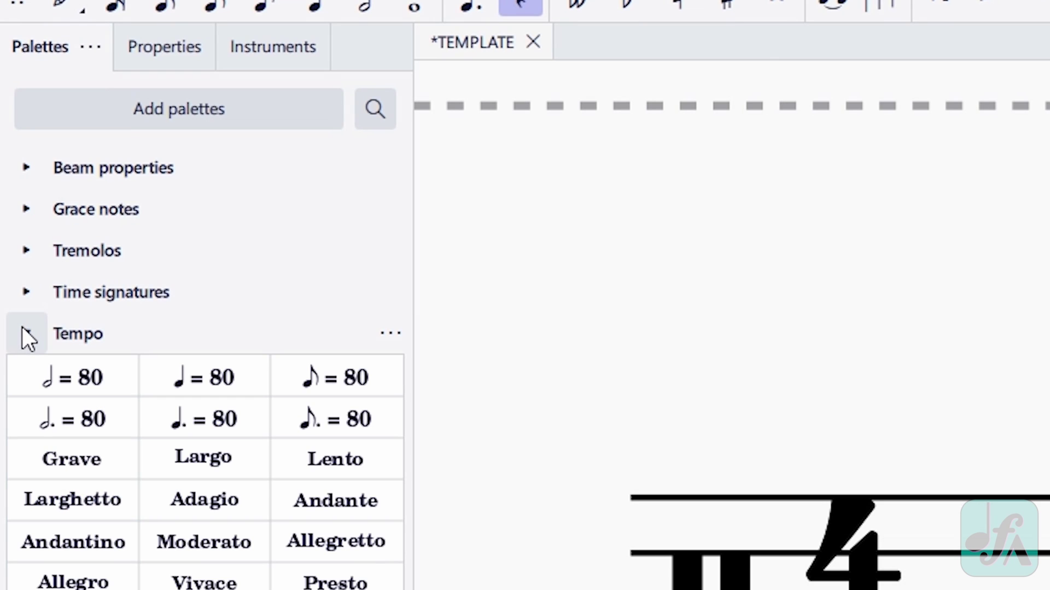
click(23, 328)
click(96, 330)
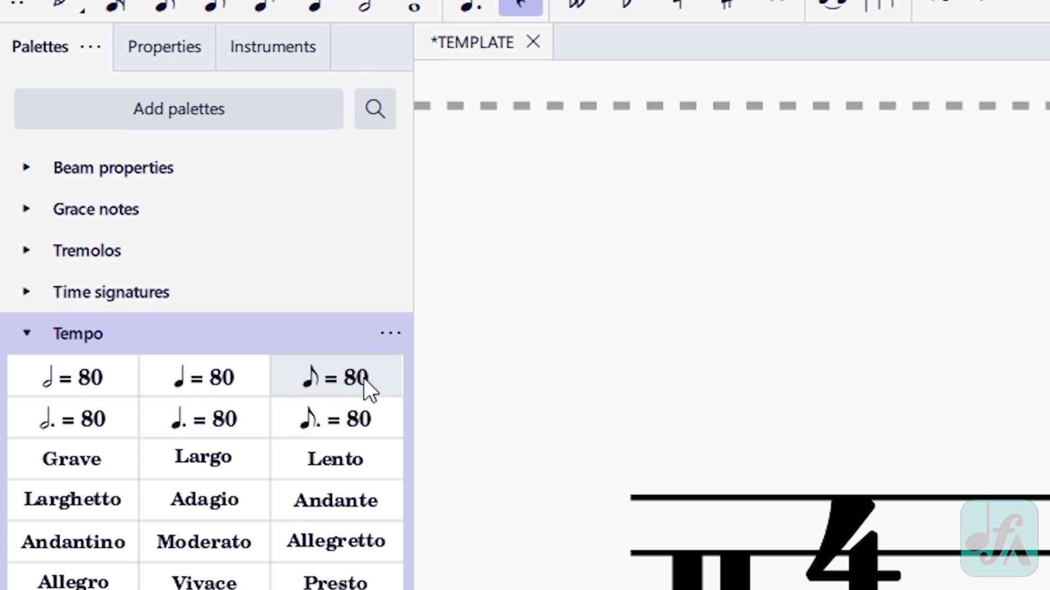
click(186, 373)
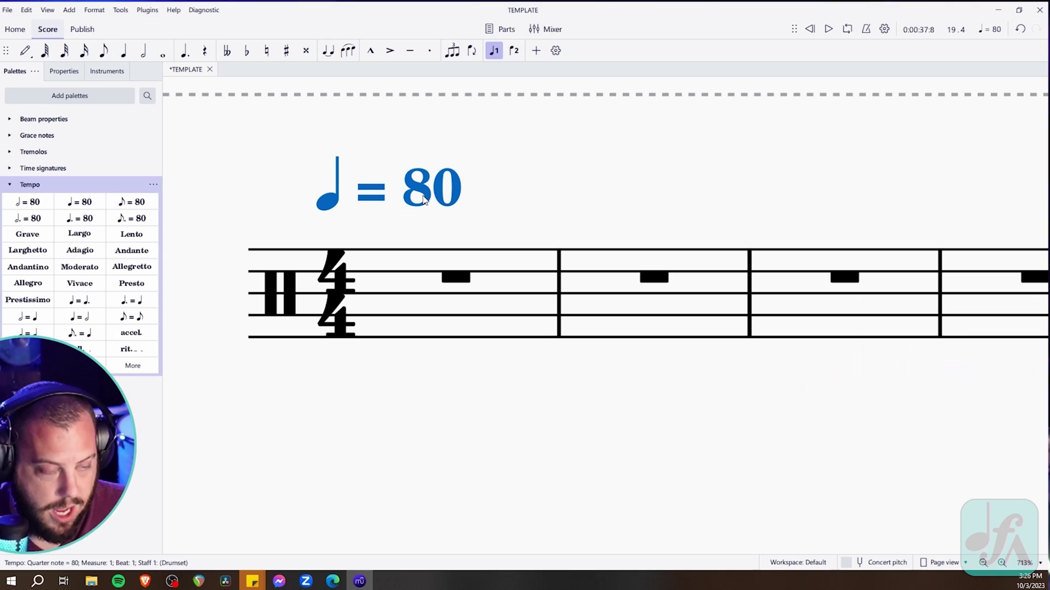
Change the tempo marking above measure 1 to quarter note = 100
double_click(424, 200)
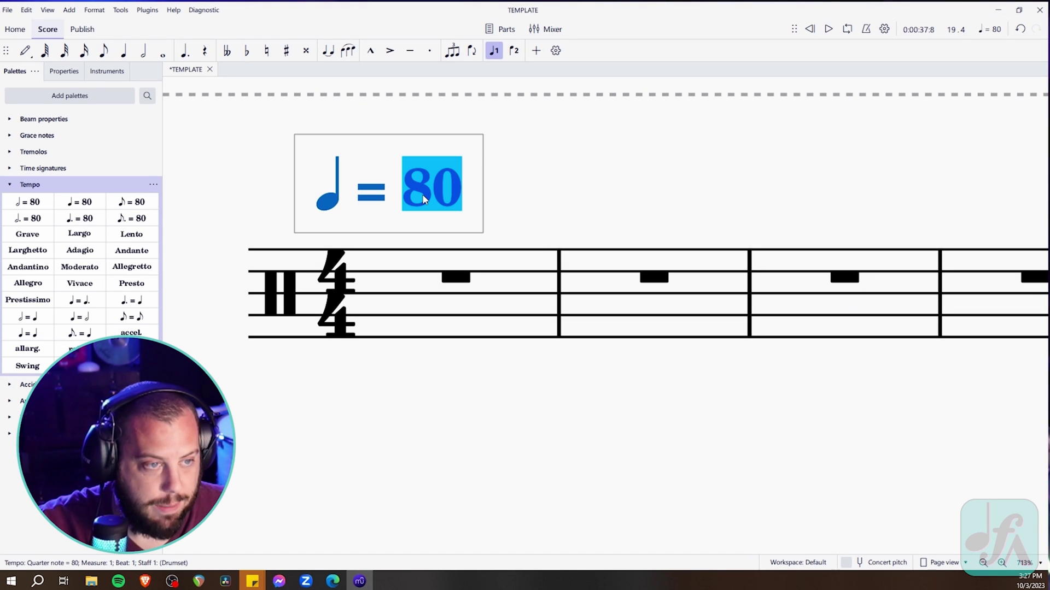
key(BackSpace)
text(1)
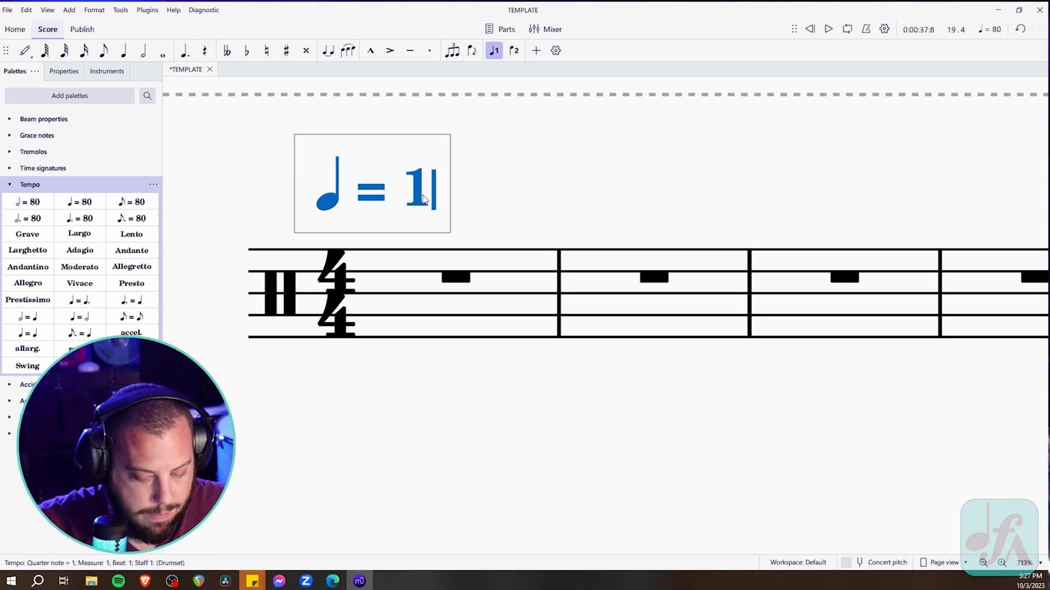
text(00)
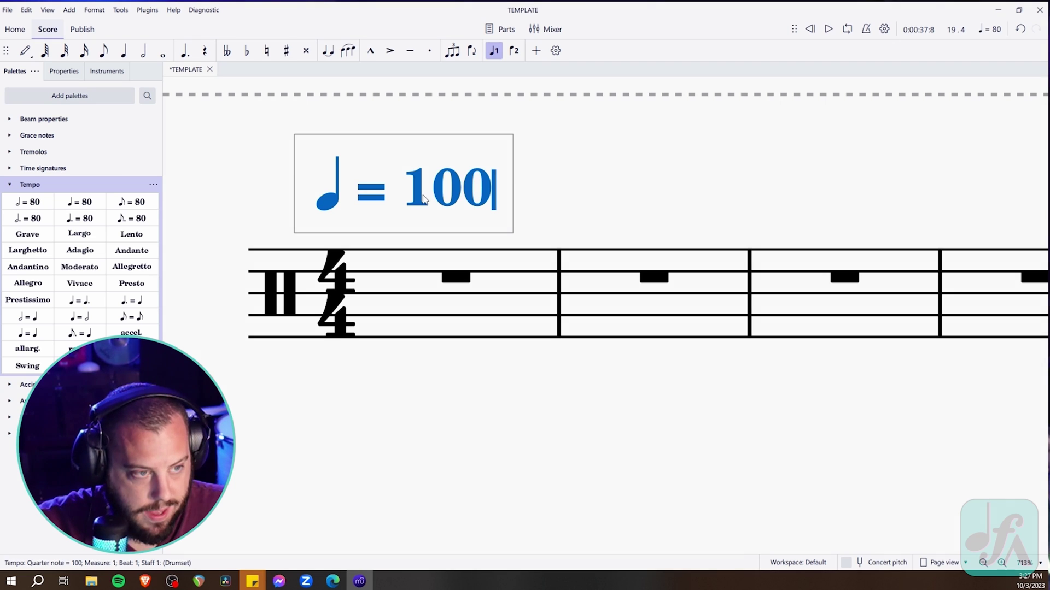
key(Escape)
Play back the groove in measure 19 at the tempo of 100
scroll(421, 263, down, 5)
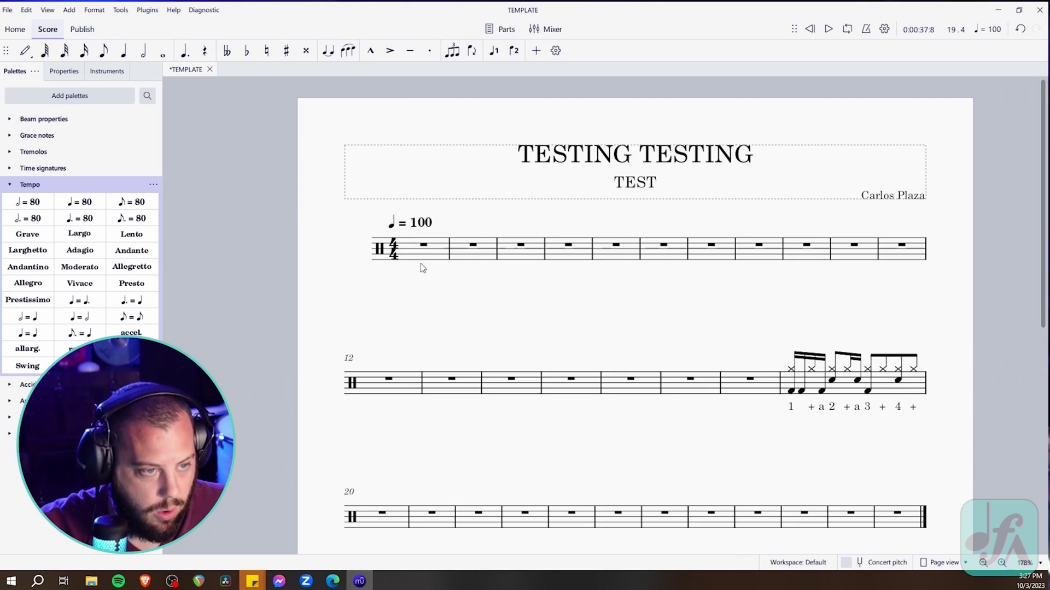
scroll(423, 268, down, 2)
scroll(678, 361, up, 4)
click(666, 323)
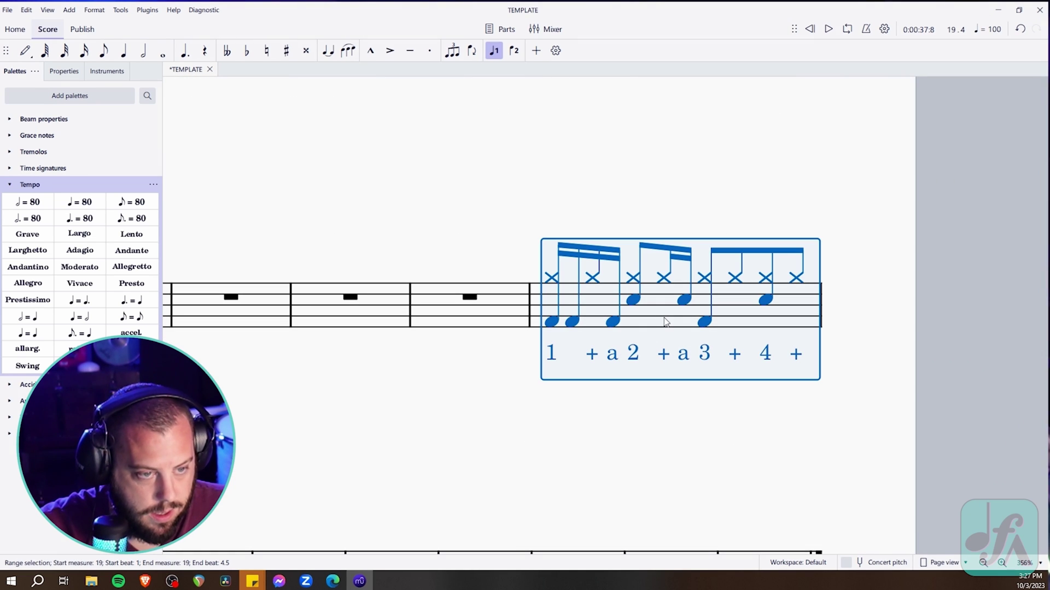
key(space)
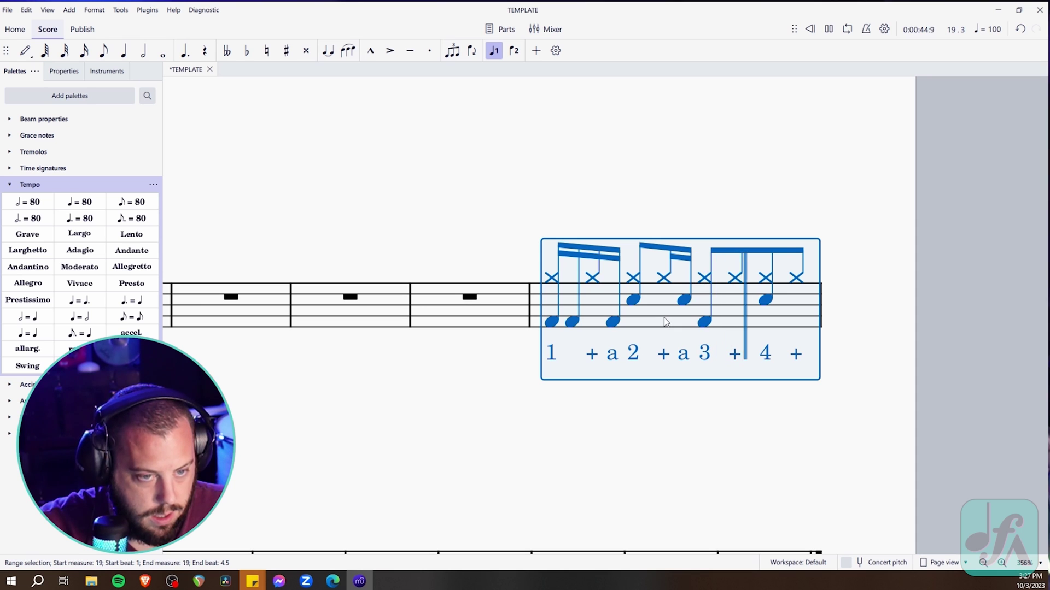
Set the tempo marking above measure 1 to quarter note = 80
scroll(666, 323, down, 4)
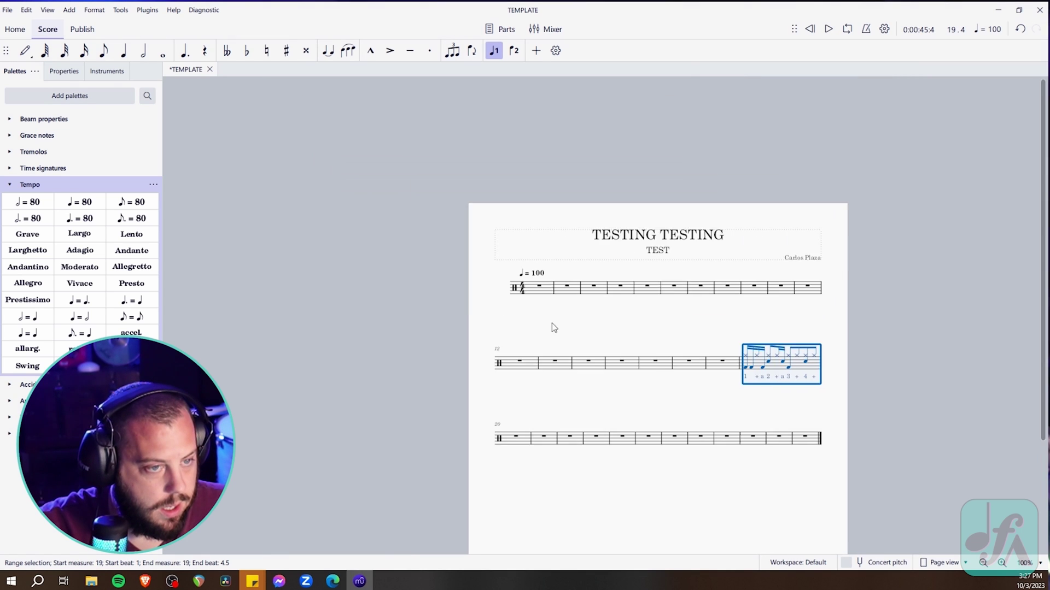
scroll(554, 326, up, 4)
click(524, 176)
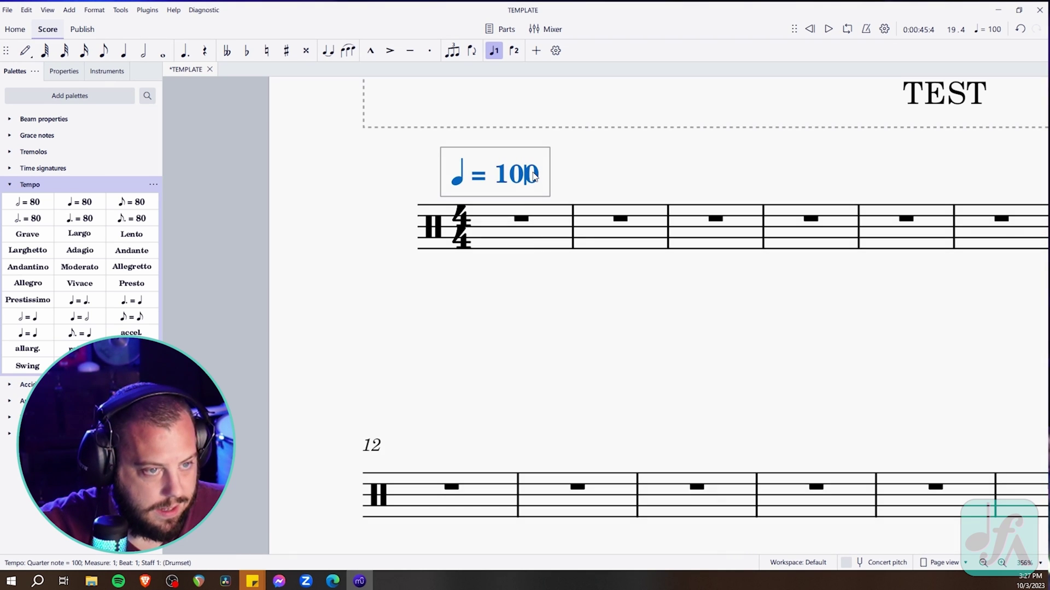
key(BackSpace)
key(BackSpace)
key(BackSpace)
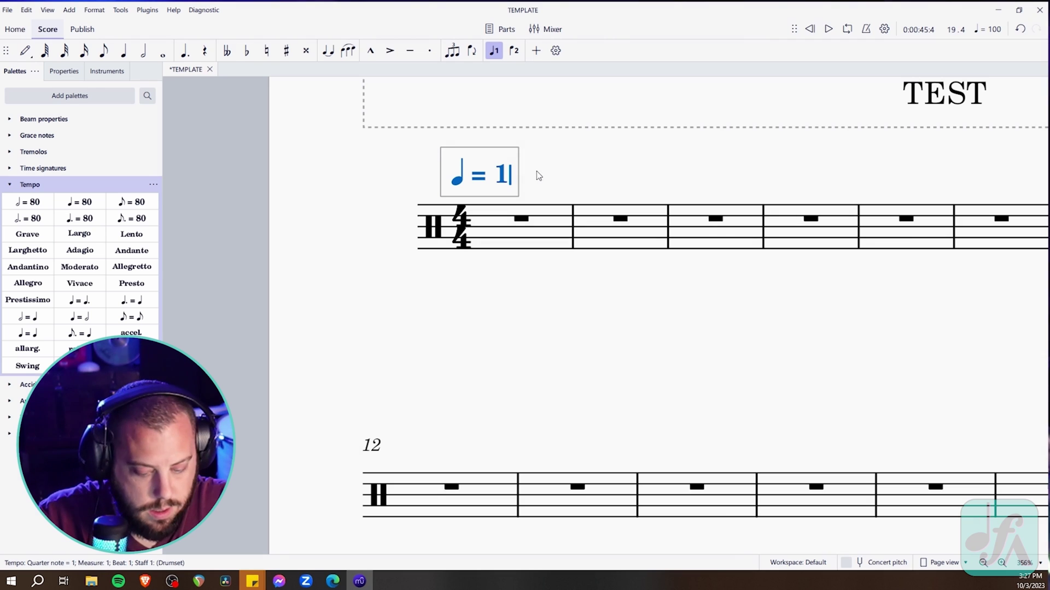
text(80)
key(Escape)
key(Escape)
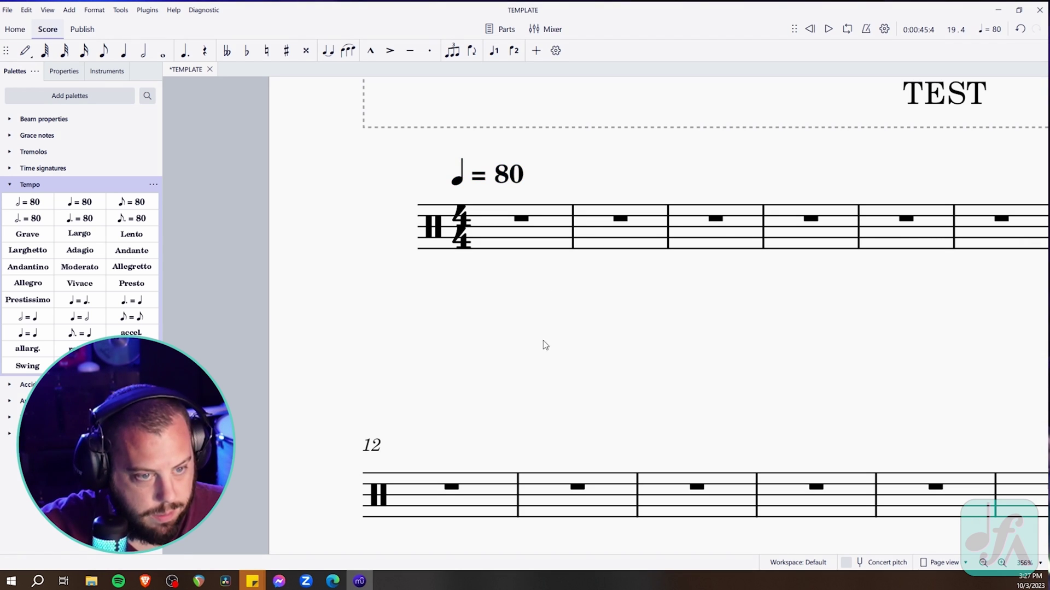
Play back the groove in measure 19 at the tempo of 80
scroll(544, 345, down, 4)
click(670, 377)
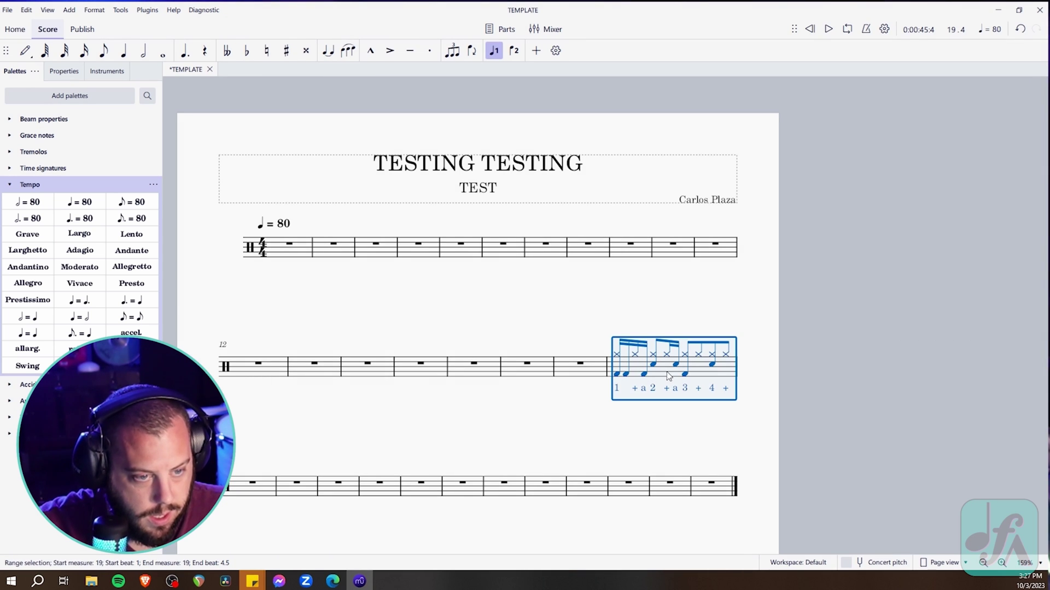
key(space)
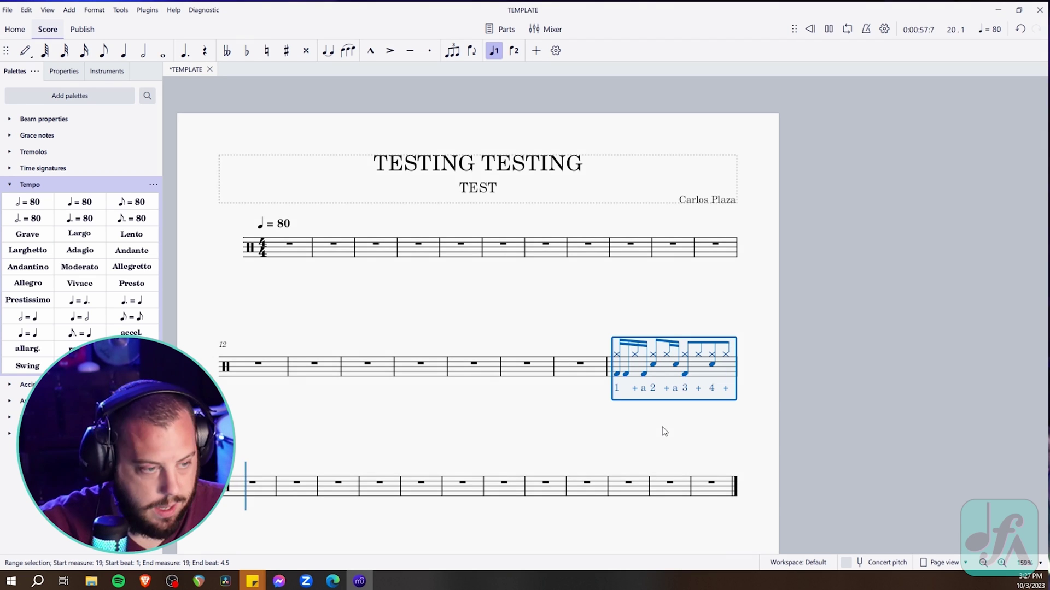
Add a bass drum hit beneath the hi-hat on the "+" of beat 3 in measure 19 and play back the measure
scroll(664, 432, up, 6)
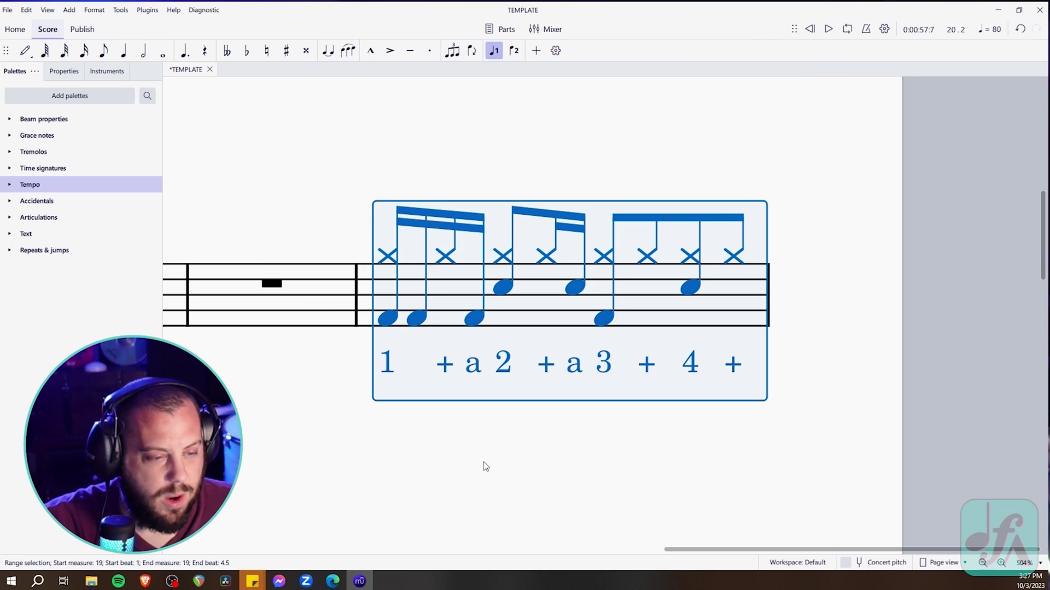
scroll(495, 425, up, 1)
scroll(494, 423, down, 2)
key(Escape)
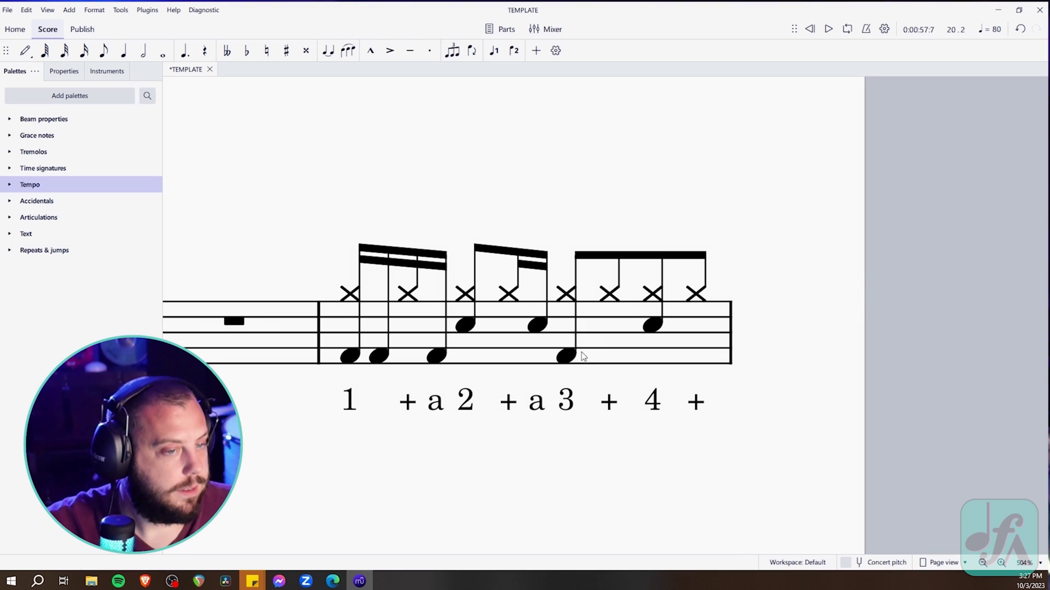
click(608, 295)
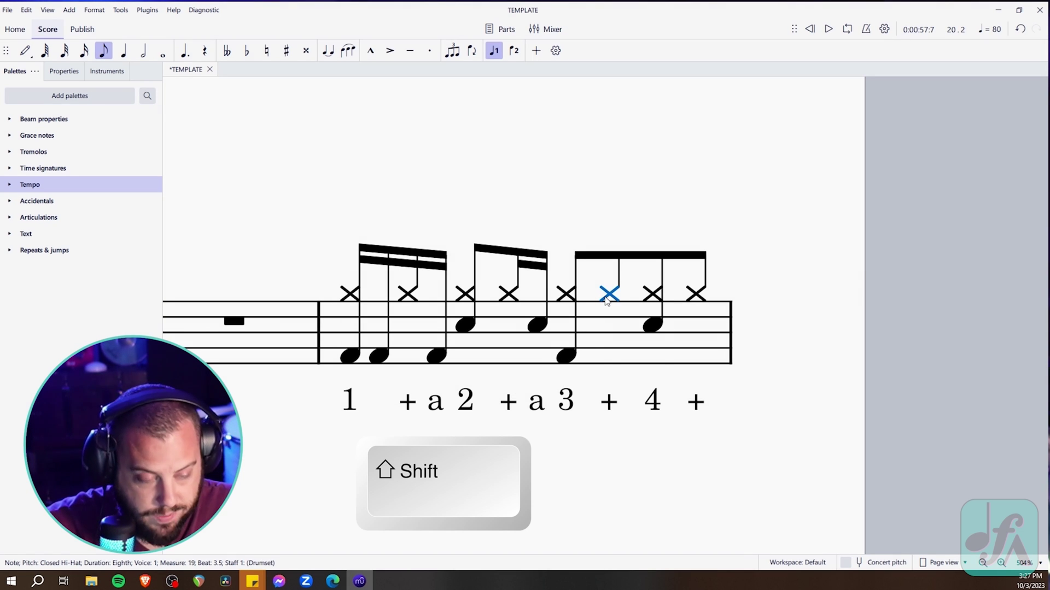
key(shift+b)
key(Escape)
click(560, 315)
key(space)
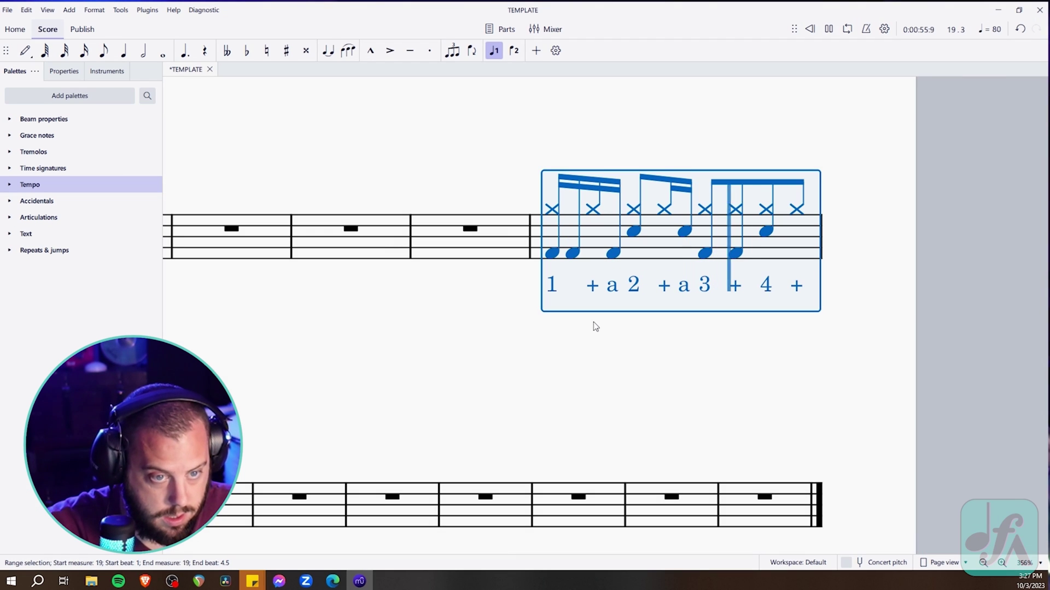
Stop the playback and split the eighth note on beat 4 of measure 19 into a 16th-note triplet
key(space)
scroll(547, 334, up, 3)
scroll(550, 338, up, 3)
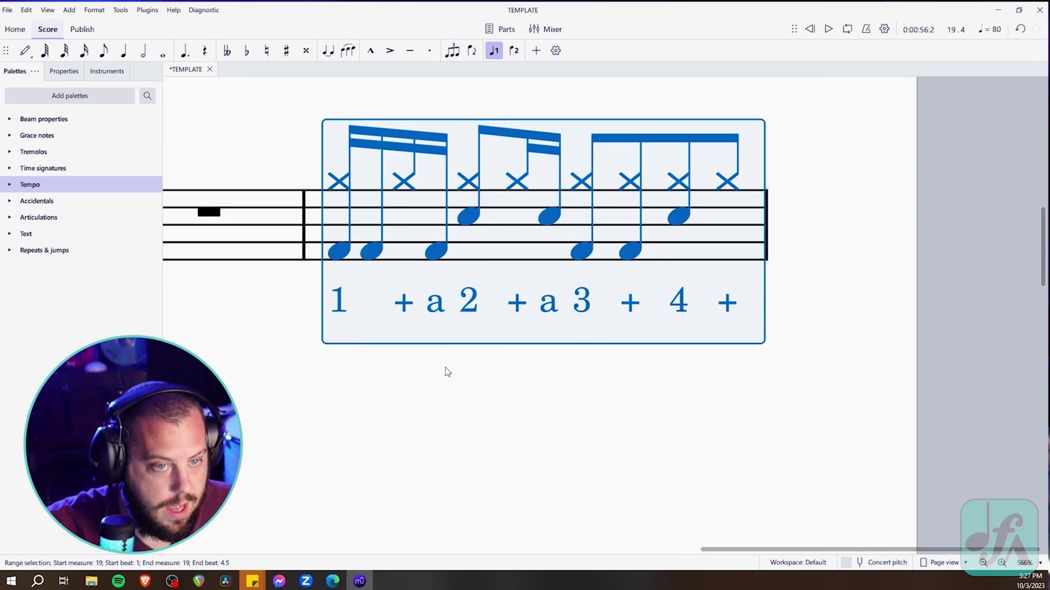
scroll(604, 268, up, 2)
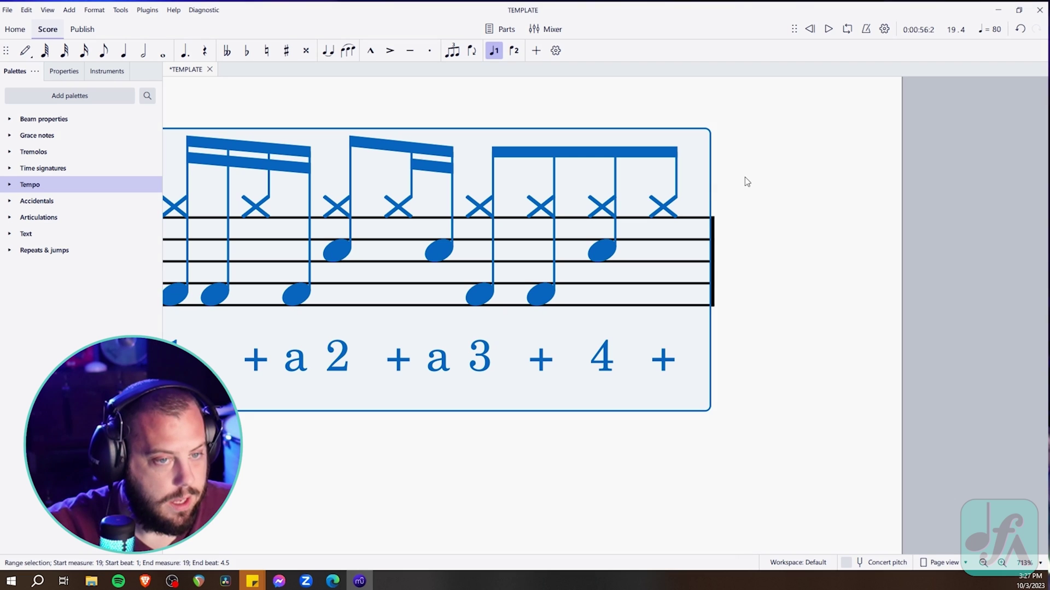
key(Escape)
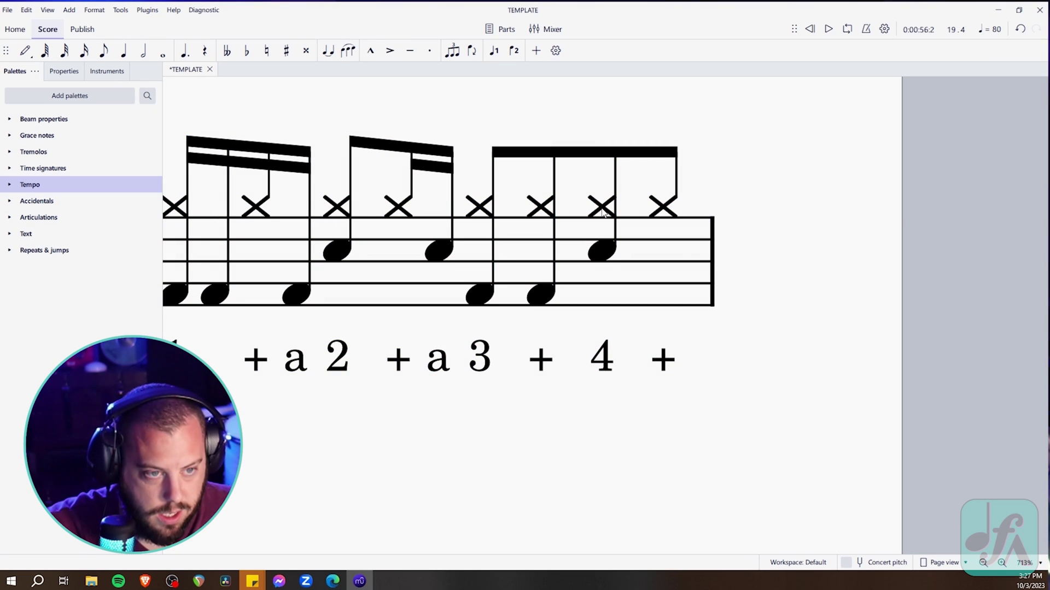
click(603, 210)
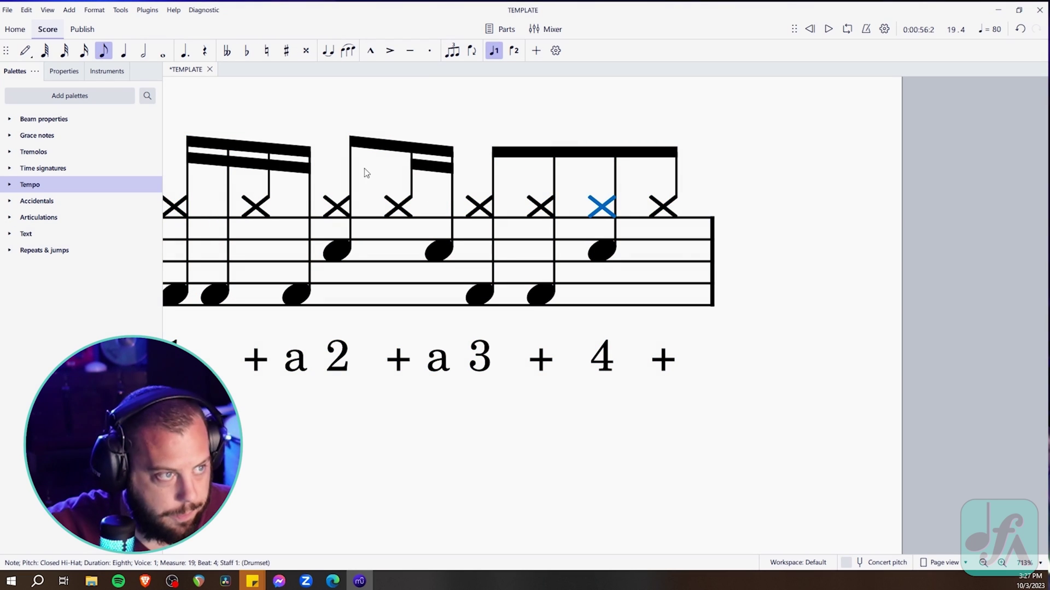
key(ctrl+3)
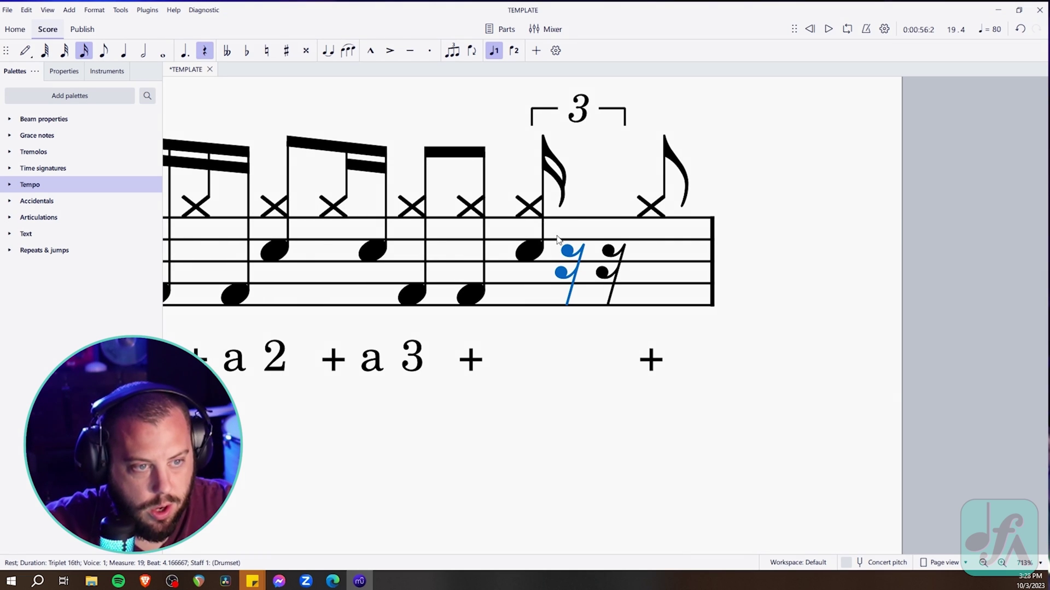
key(Escape)
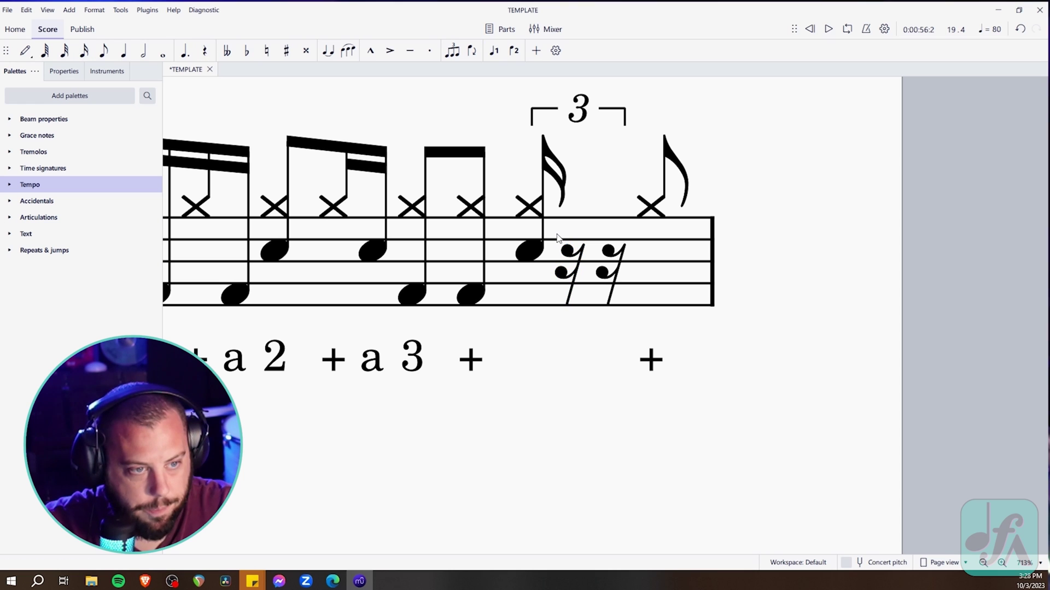
Fill the 16th-note triplet on beat 4 of measure 19 with three snare hits
click(528, 251)
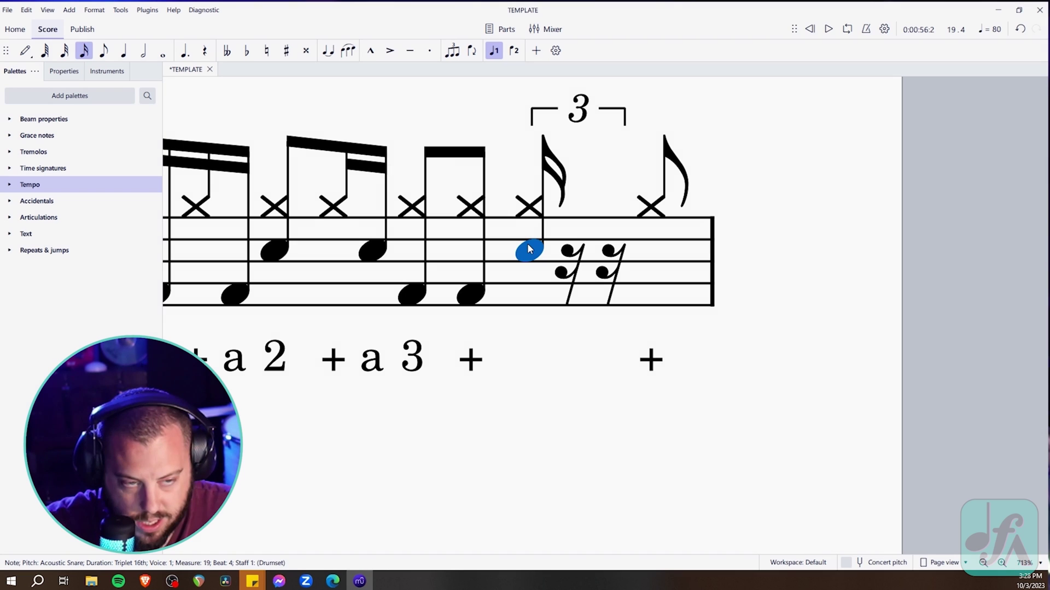
key(a)
key(a)
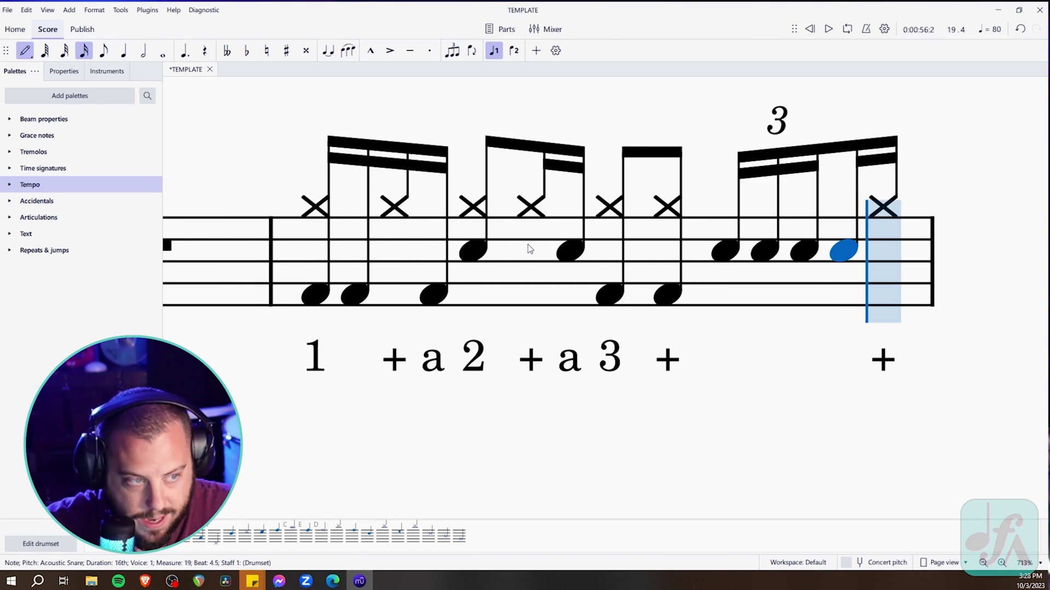
key(a)
key(a)
Turn the "+" of beat 4 in measure 19 into one eighth rest and split it into a 16th-note triplet
scroll(405, 315, down, 5)
scroll(590, 298, up, 4)
key(Escape)
scroll(476, 418, down, 2)
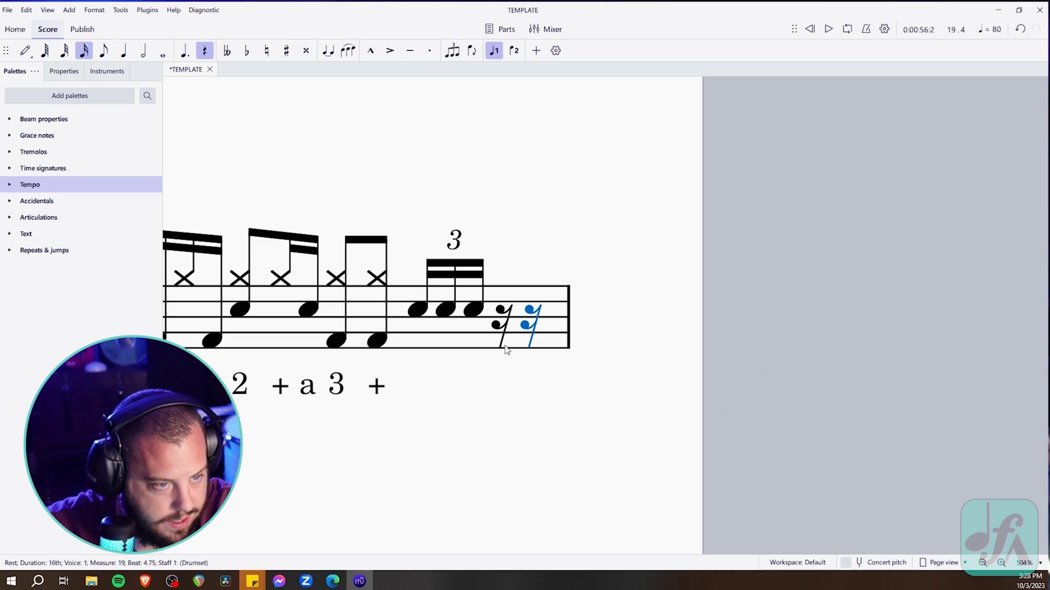
click(502, 313)
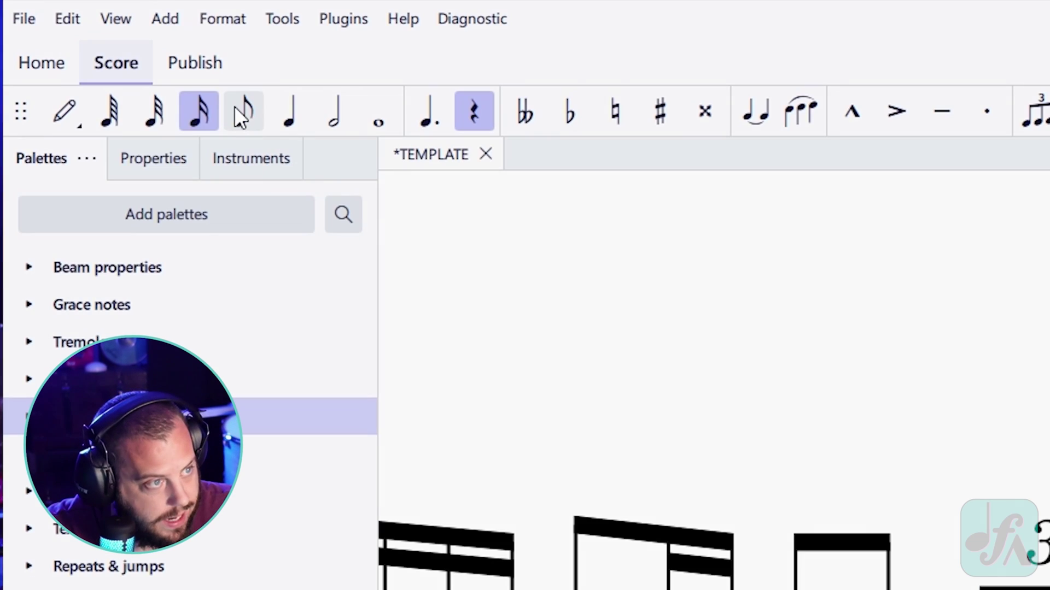
click(240, 115)
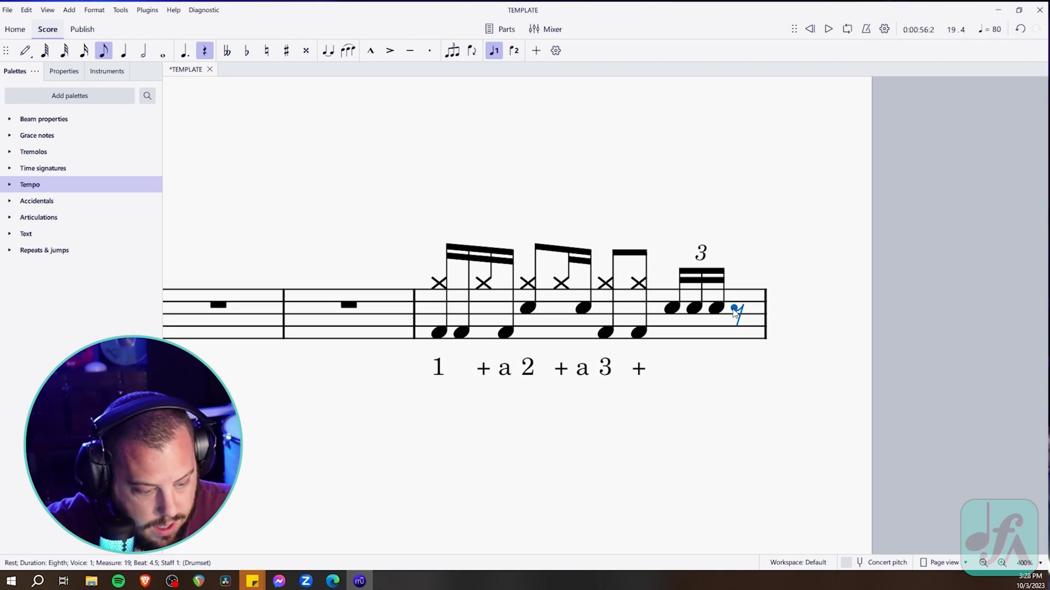
key(ctrl+3)
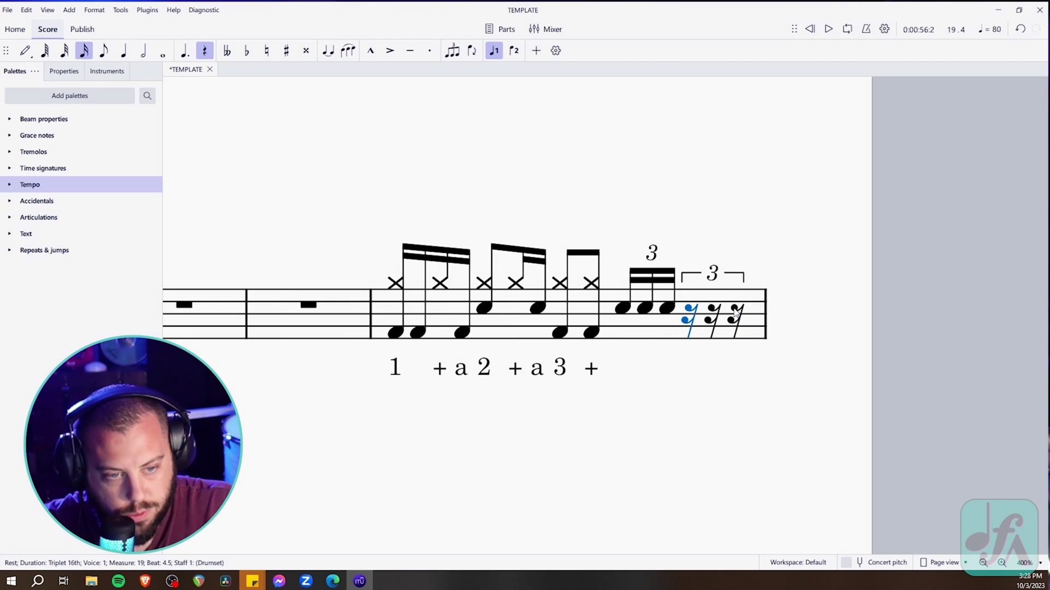
Fill the 16th-note triplet on the "+" of beat 4 in measure 19 with three snare hits
key(n)
key(a)
key(a)
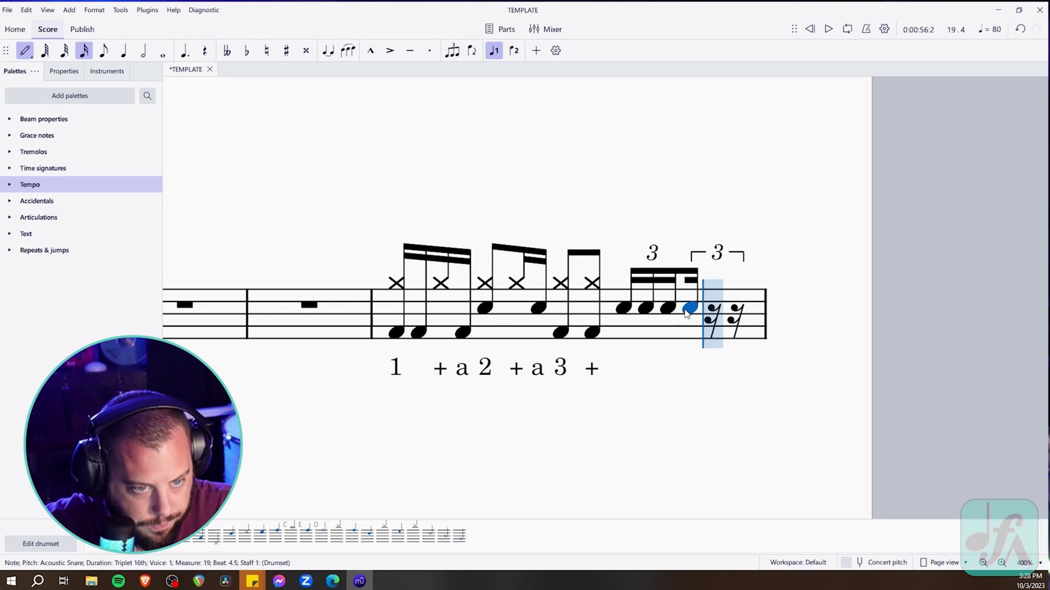
scroll(687, 313, down, 3)
key(Escape)
scroll(733, 321, down, 3)
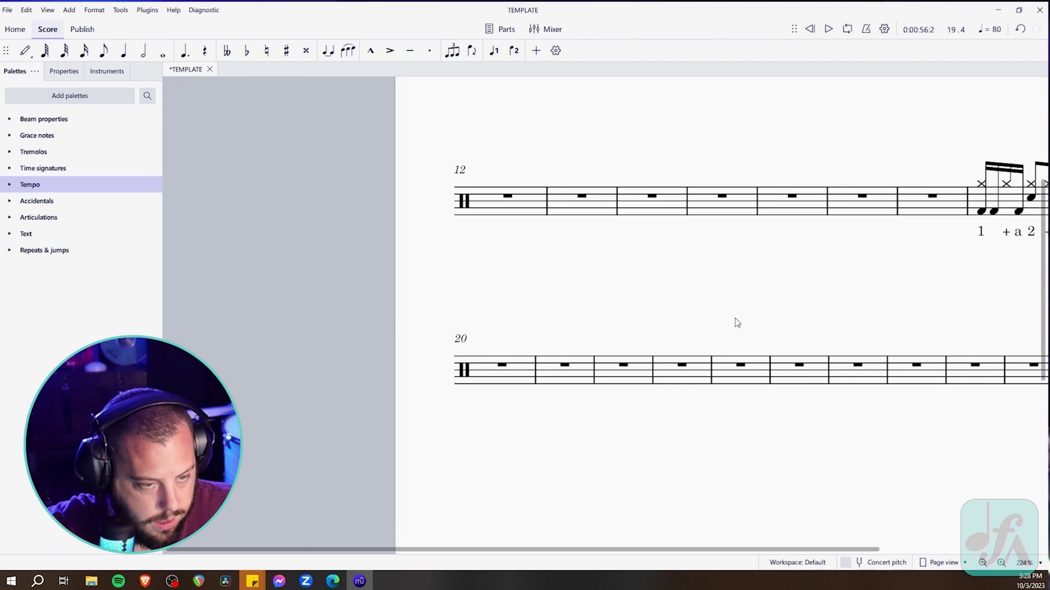
scroll(615, 333, right, 1)
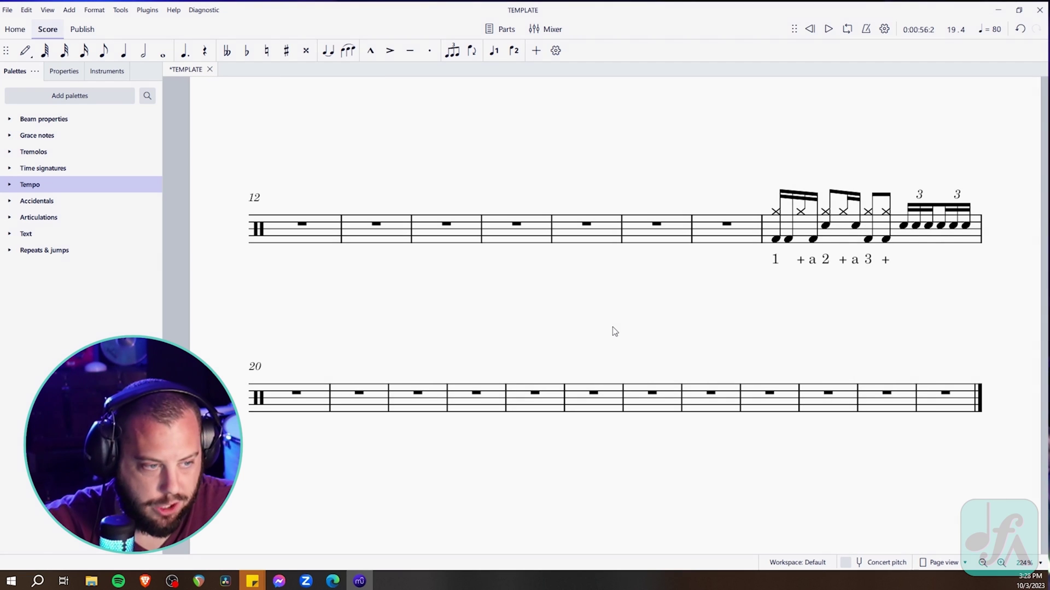
scroll(965, 240, up, 10)
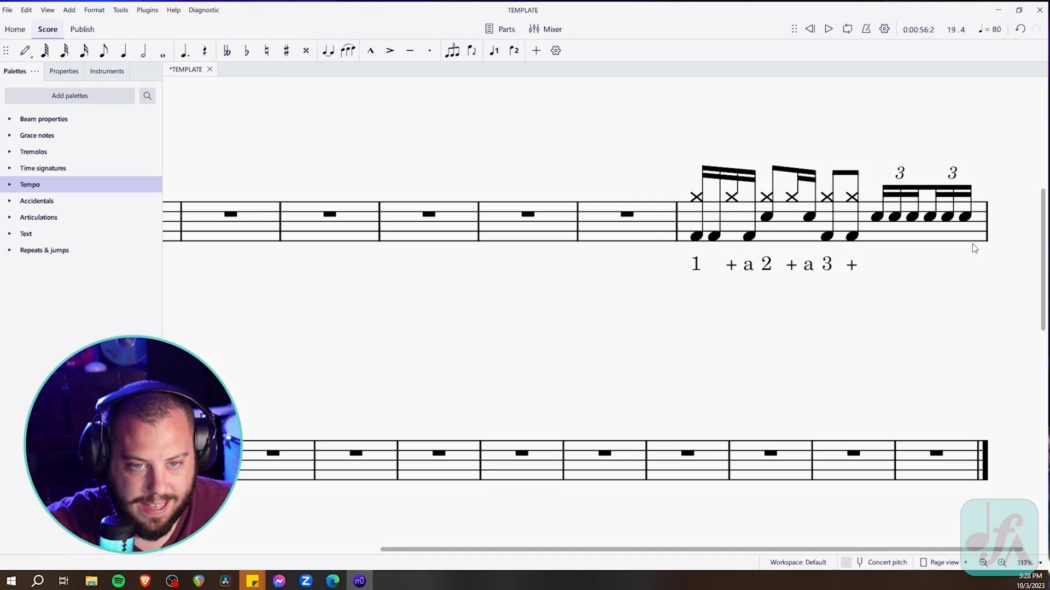
Play back measure 19 to hear the snare triplets on beat 4
click(965, 220)
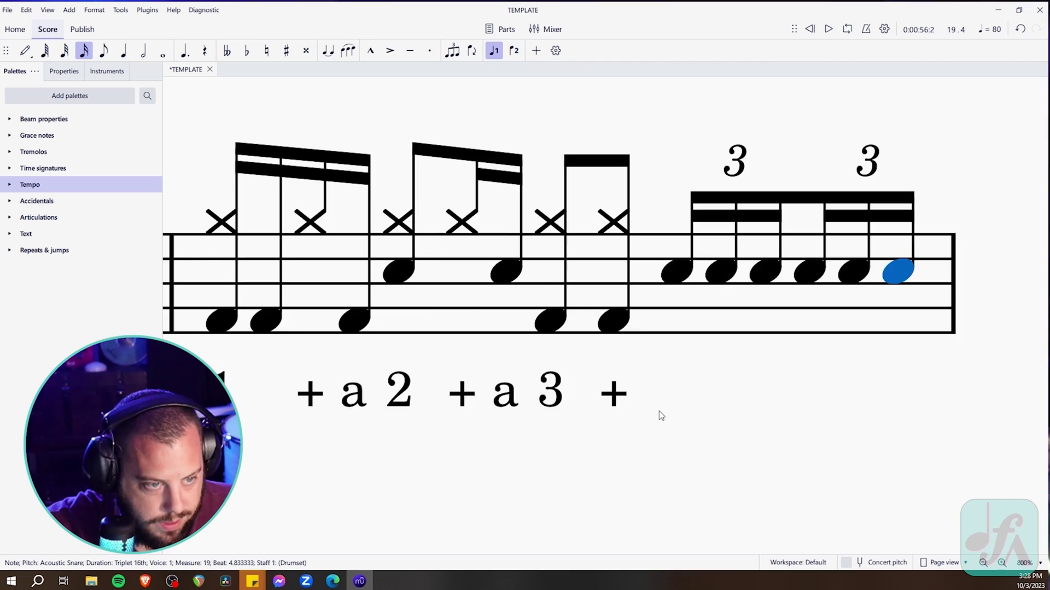
scroll(661, 415, down, 10)
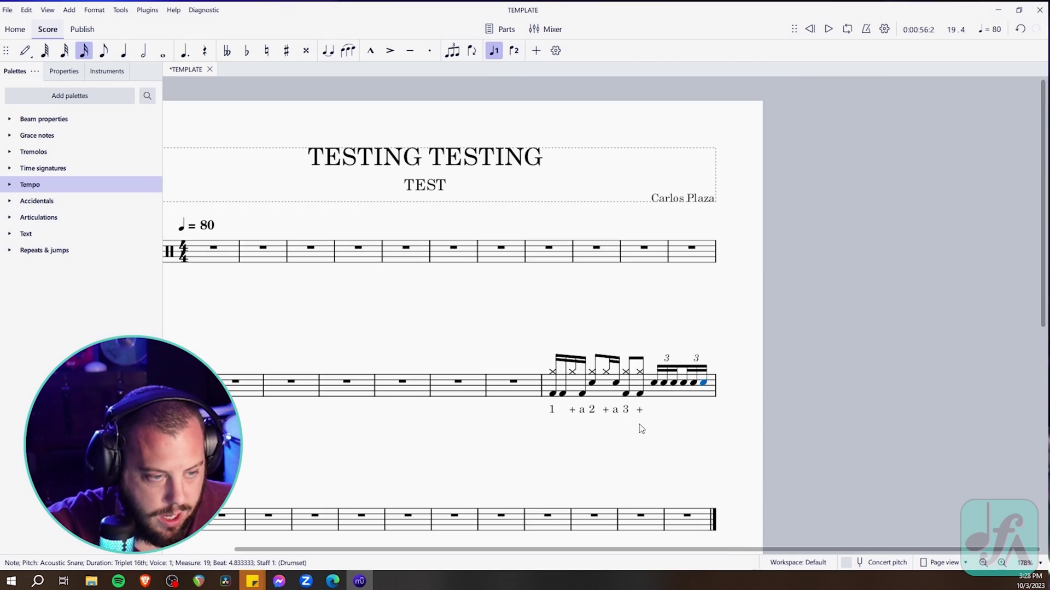
scroll(661, 376, up, 7)
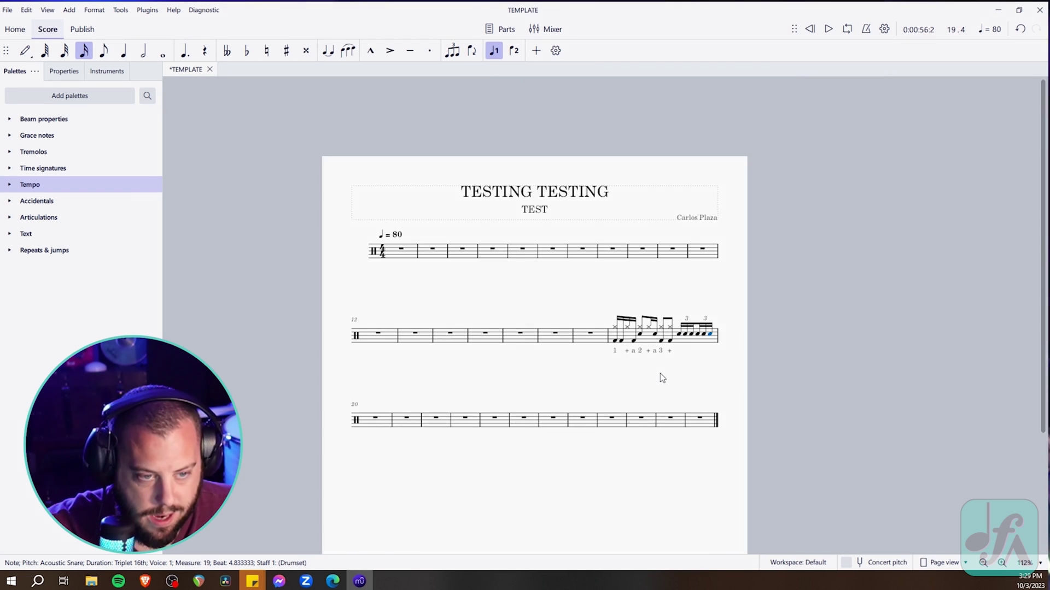
scroll(607, 382, up, 2)
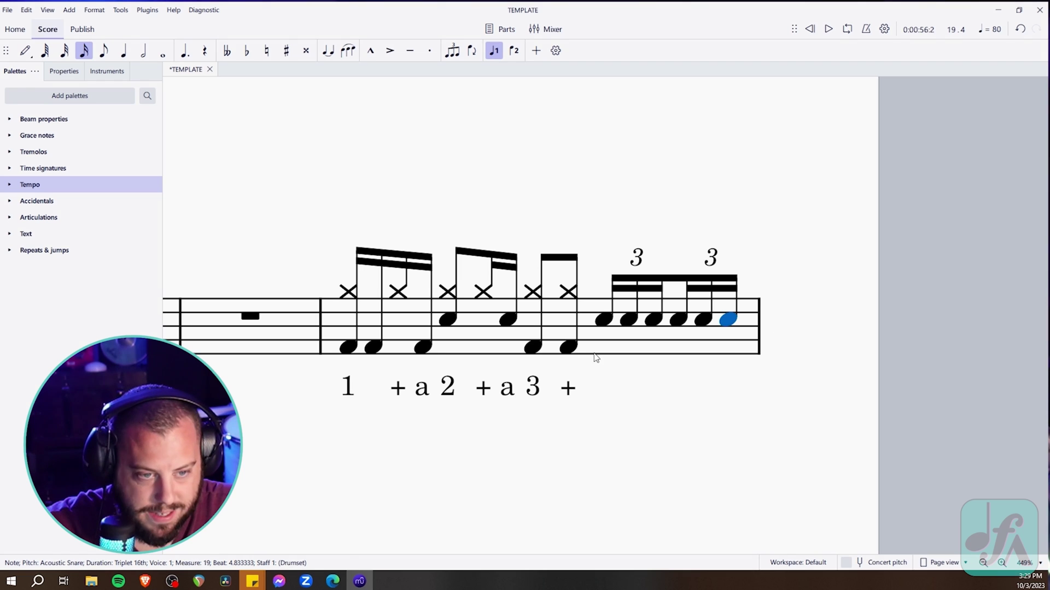
click(503, 352)
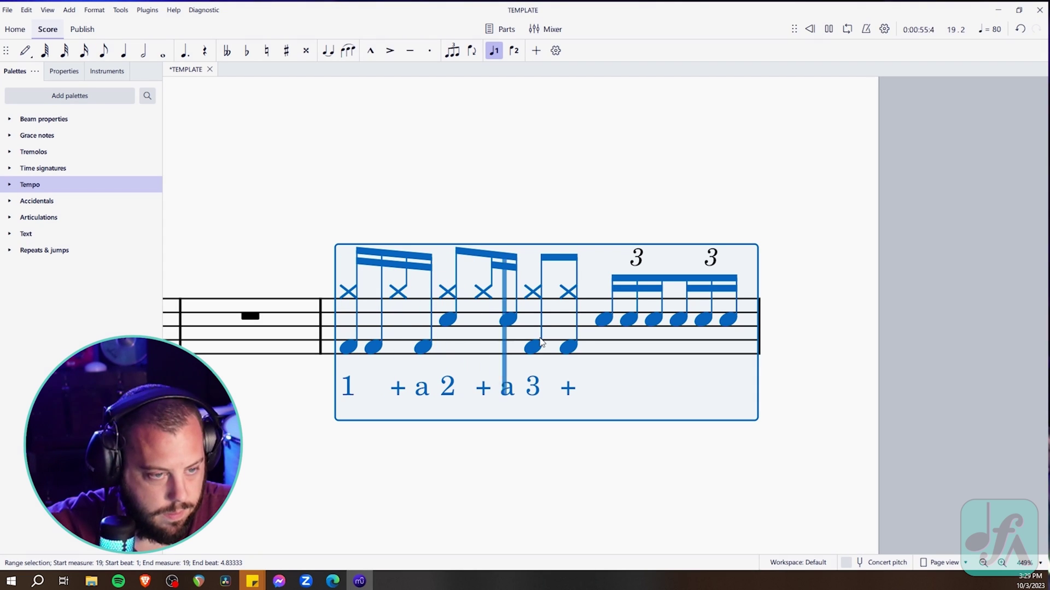
scroll(635, 375, down, 2)
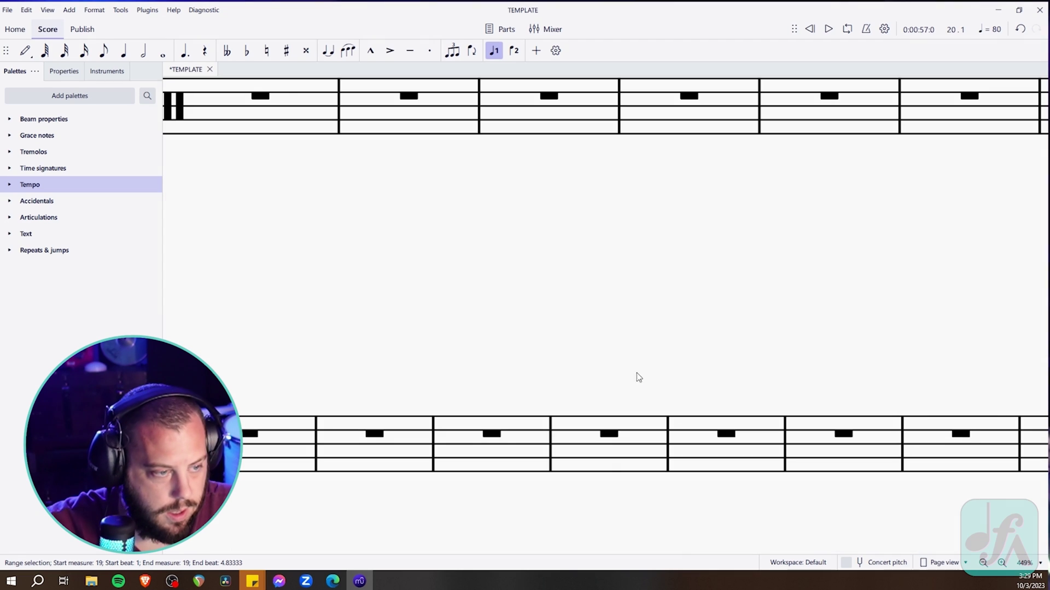
scroll(587, 368, up, 2)
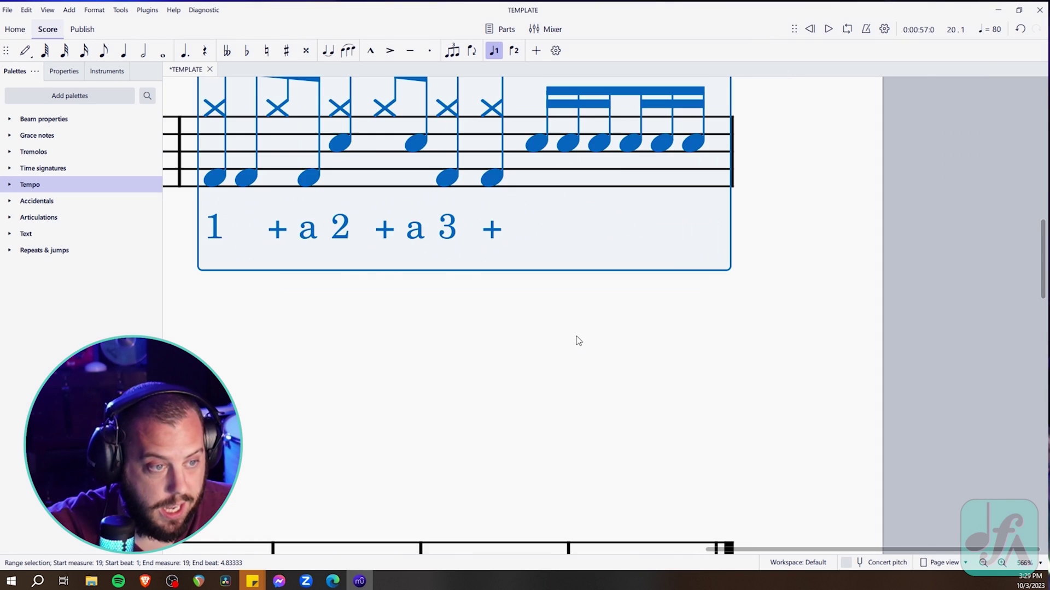
Add the count lyrics "4 trip let + trip" beneath the first five snare triplet notes of beat 4 in measure 19
click(589, 312)
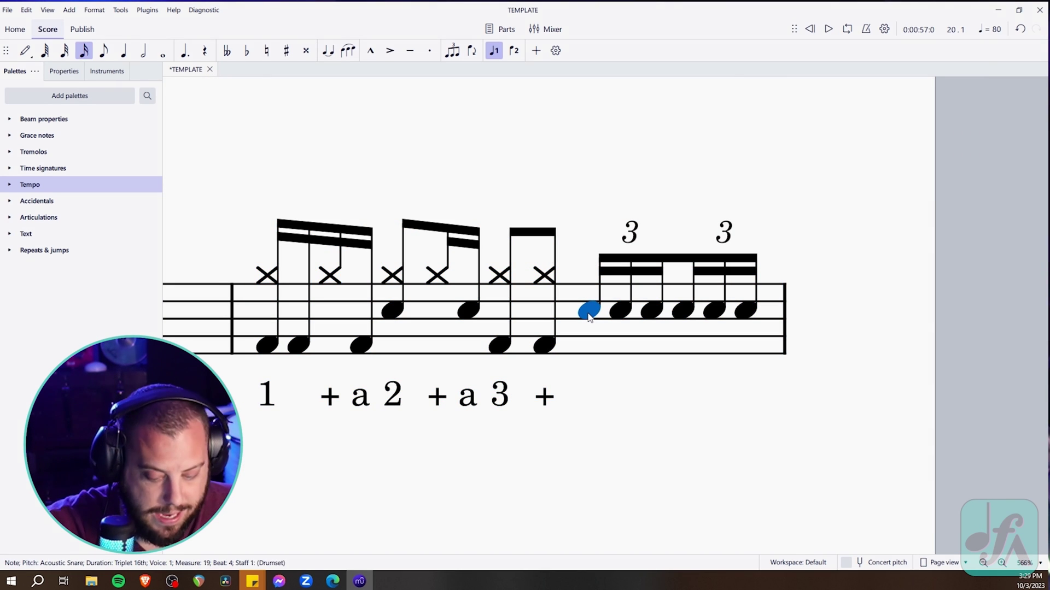
key(ctrl+l)
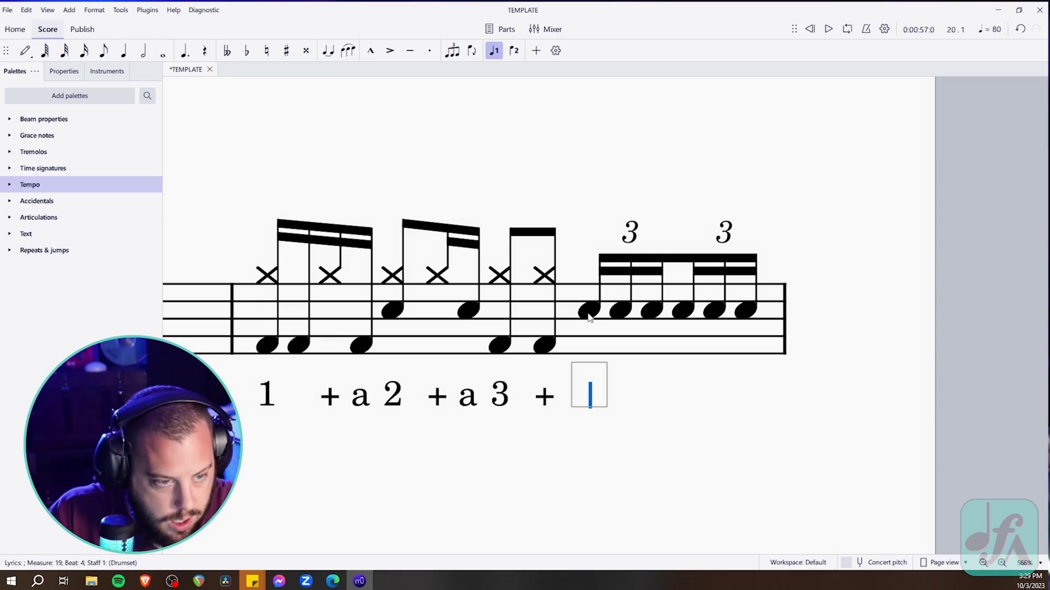
text(4 tri)
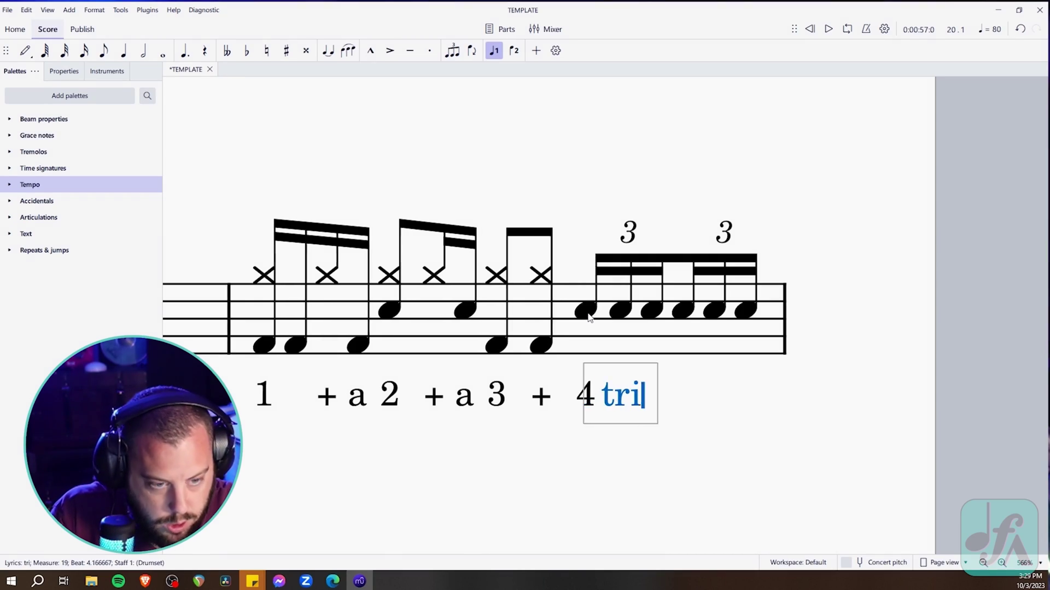
text(p-let + tri)
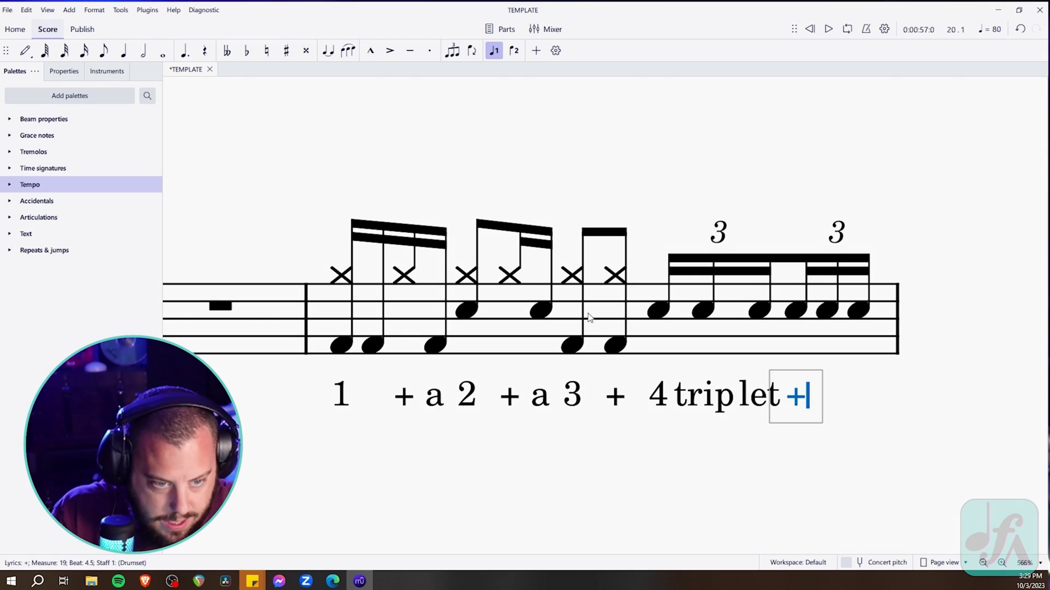
text(p)
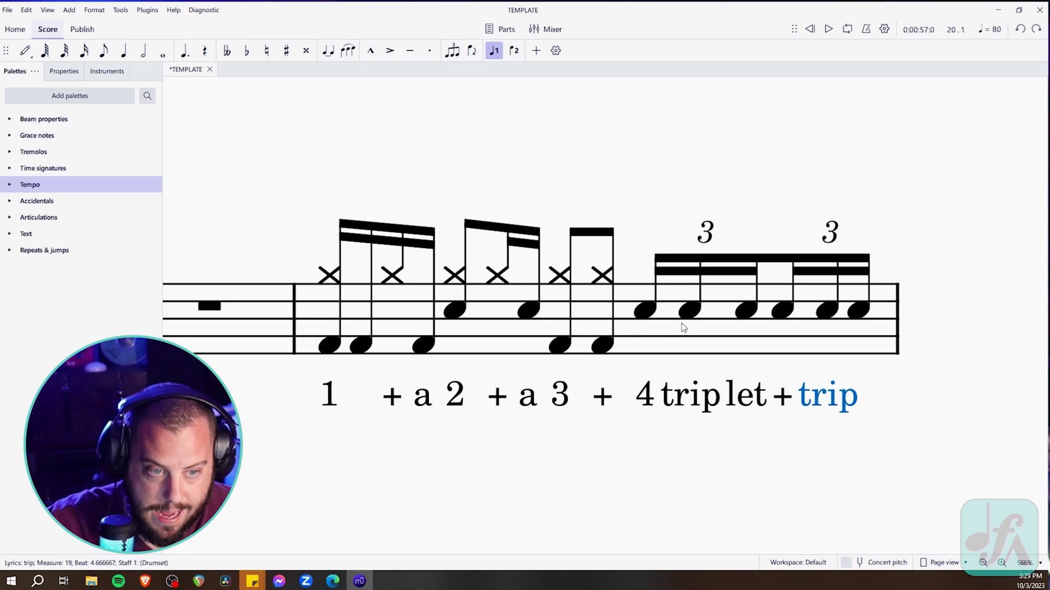
key(Escape)
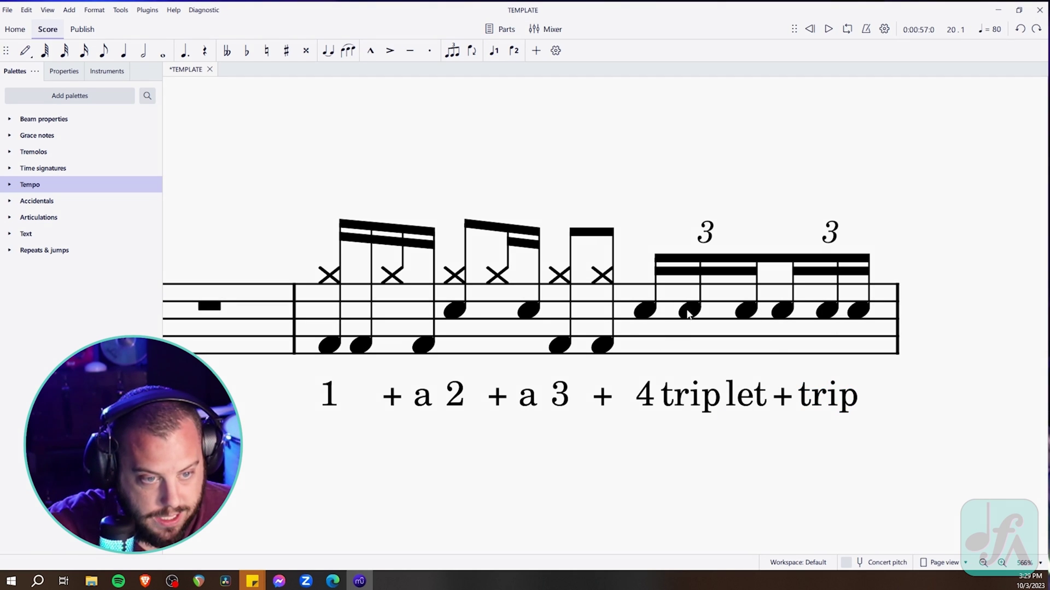
Add the lyric "let" beneath the last snare triplet note in measure 19
click(859, 313)
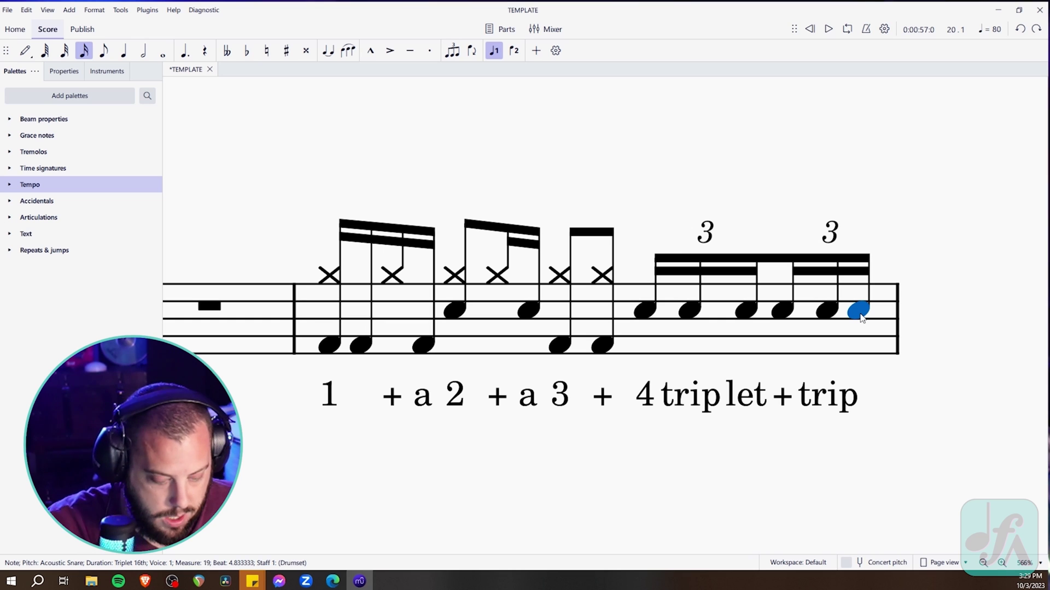
key(ctrl+l)
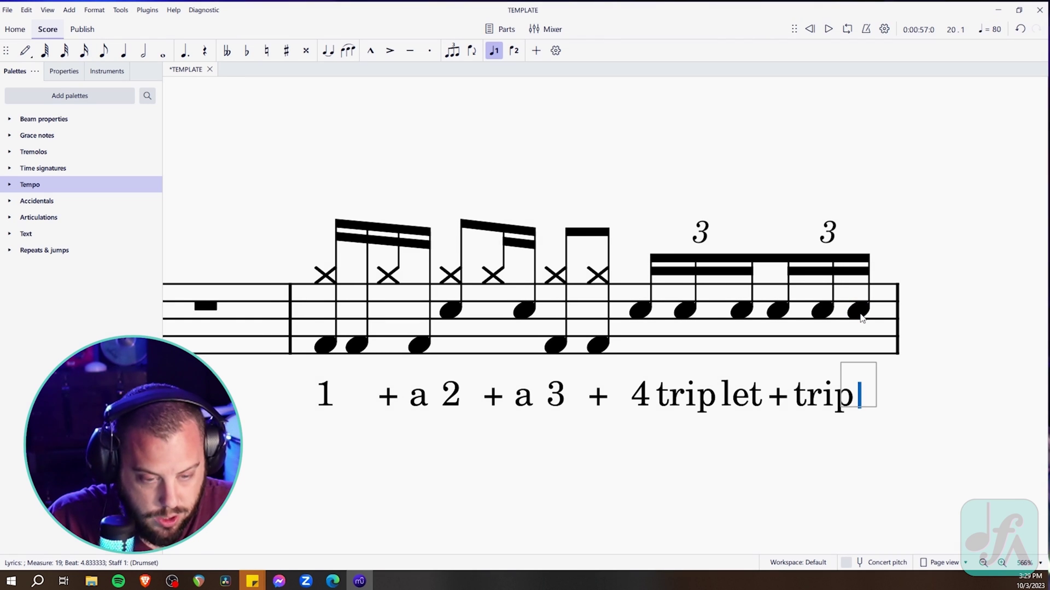
text(let)
key(Escape)
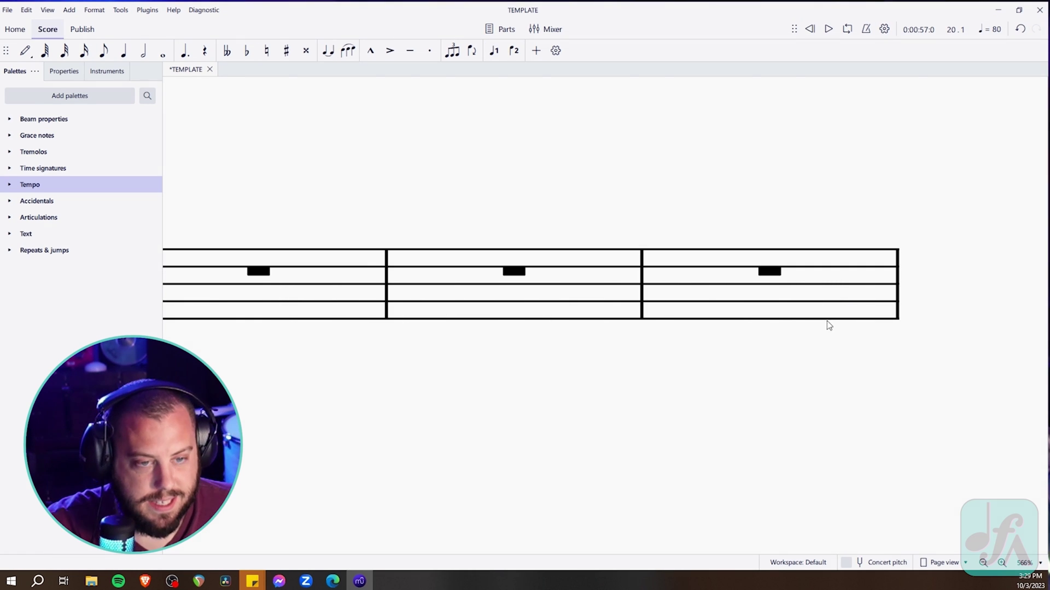
scroll(825, 323, down, 5)
scroll(663, 342, up, 4)
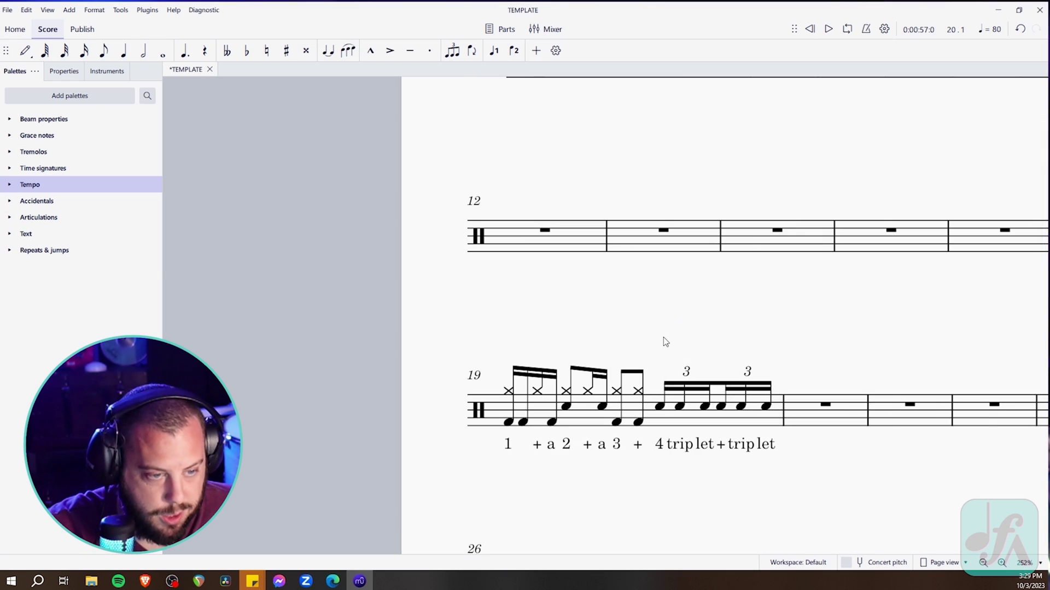
scroll(683, 361, down, 3)
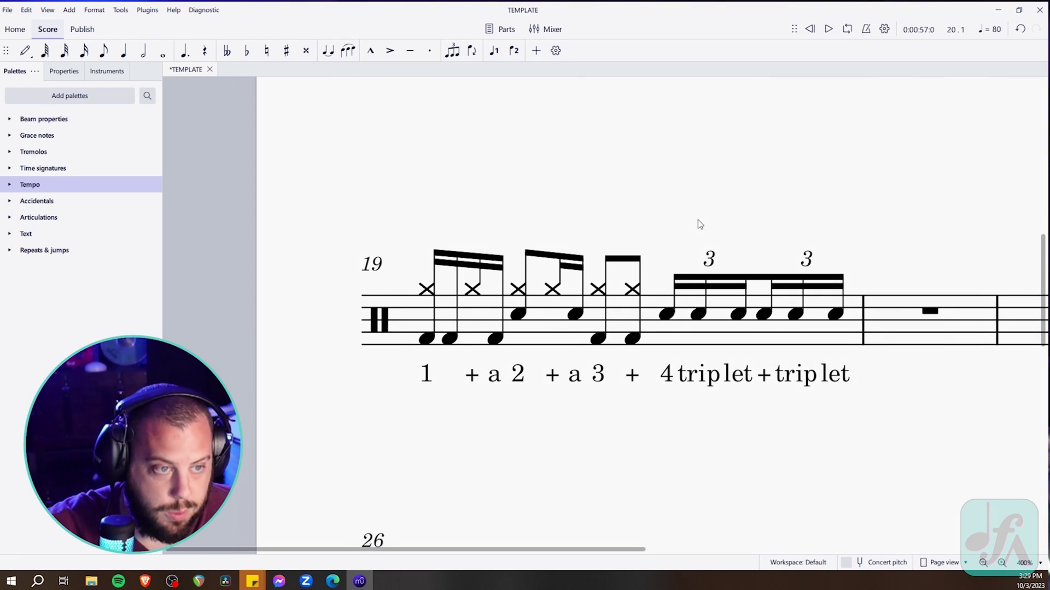
scroll(693, 216, up, 4)
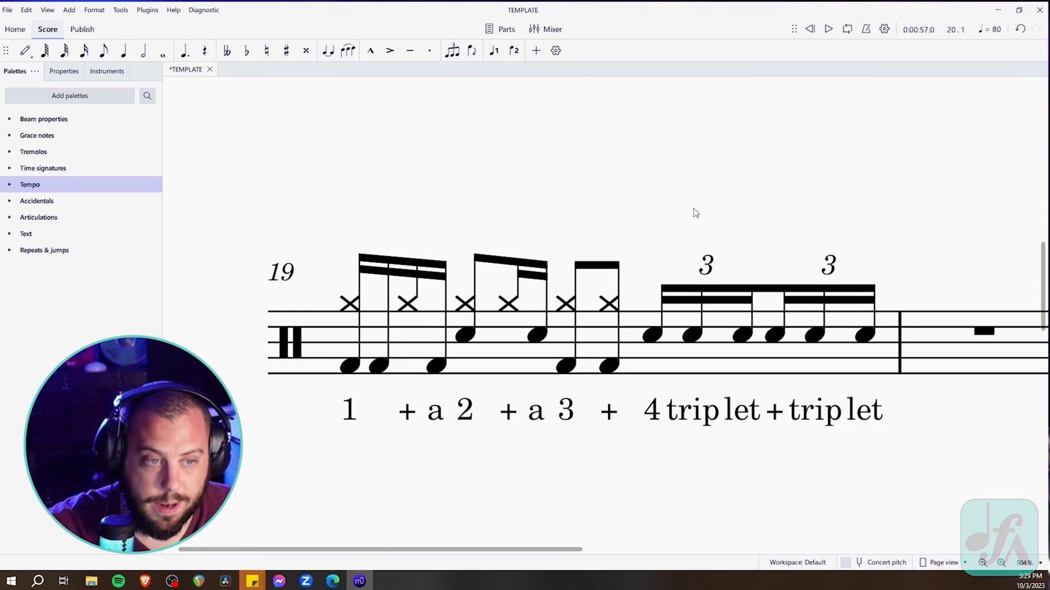
Try widening the note spacing of measure 19 across its staff line
click(645, 359)
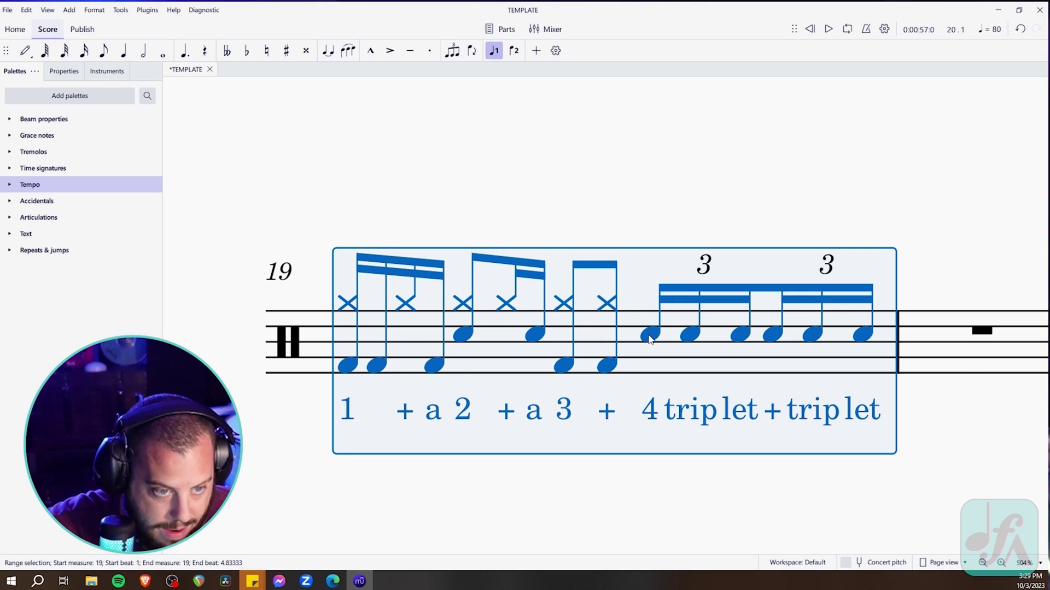
drag(649, 336, 668, 335)
scroll(667, 335, down, 10)
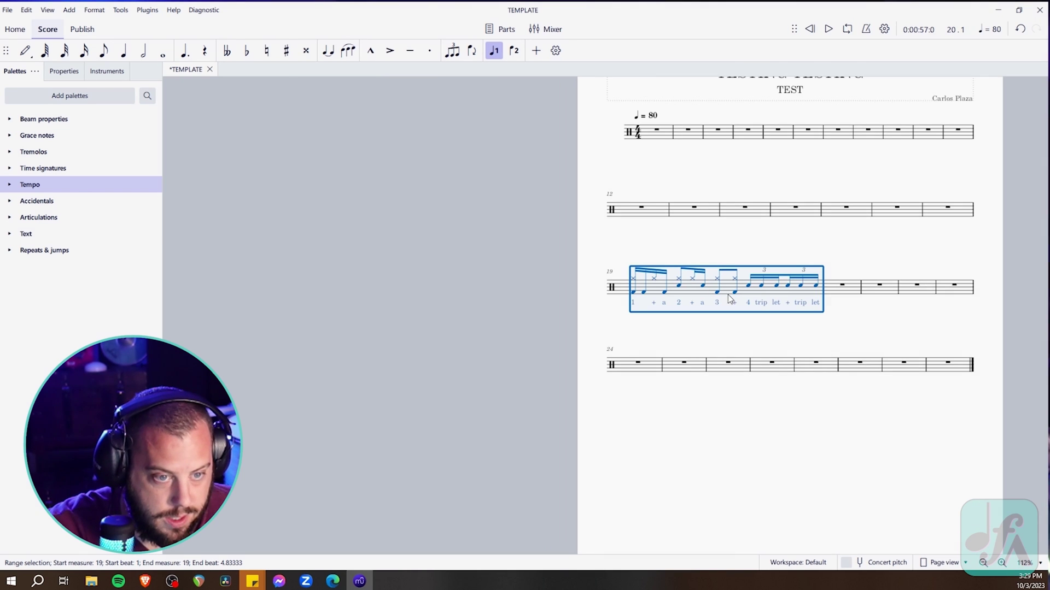
mouse_move(735, 296)
mouse_down()
mouse_move(786, 296)
mouse_move(740, 300)
mouse_up()
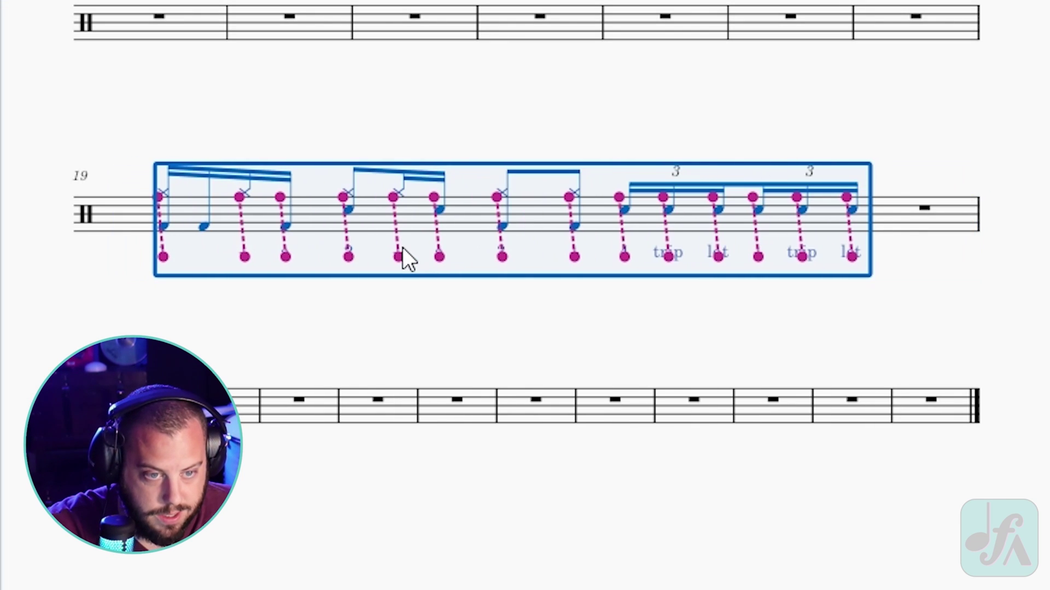
drag(403, 251, 421, 251)
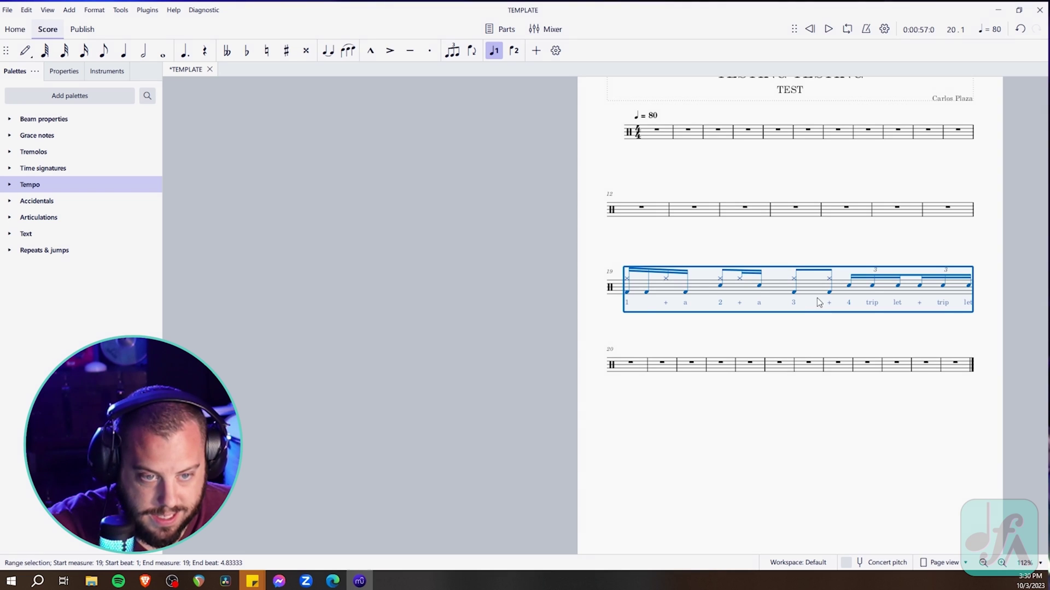
key(ctrl+z)
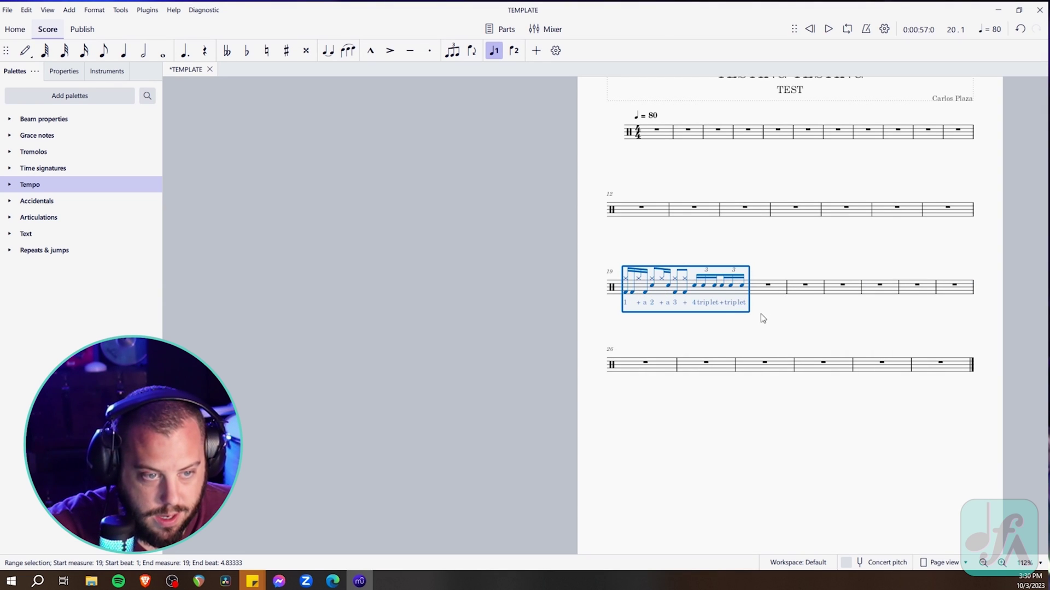
Try moving the bass drum note on the "+" of beat 3 in measure 19 horizontally toward the barline
scroll(723, 295, up, 5)
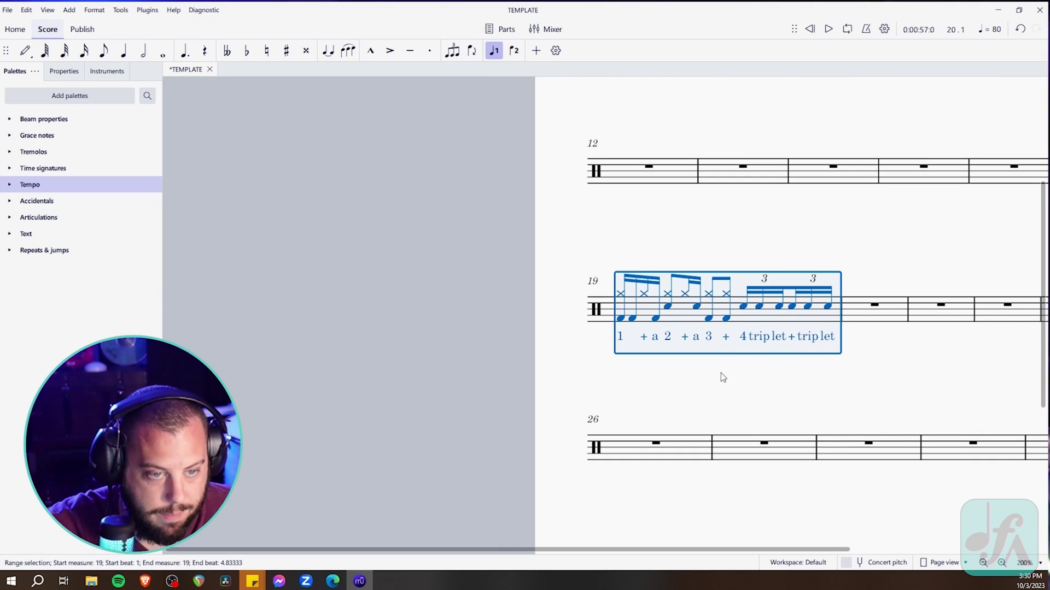
click(721, 373)
scroll(728, 377, up, 2)
click(732, 333)
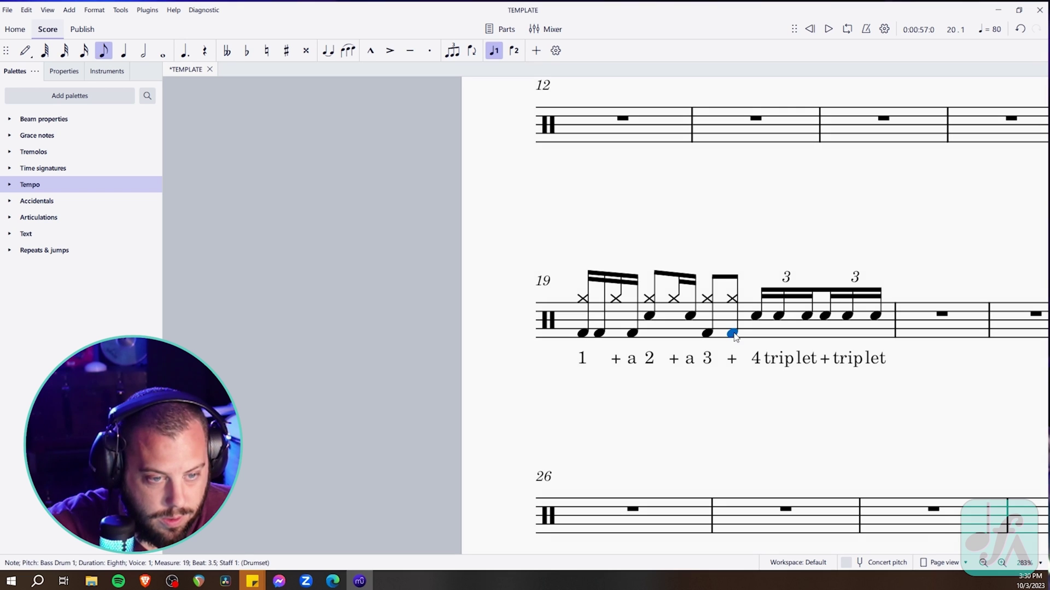
drag(736, 337, 907, 339)
scroll(883, 375, down, 4)
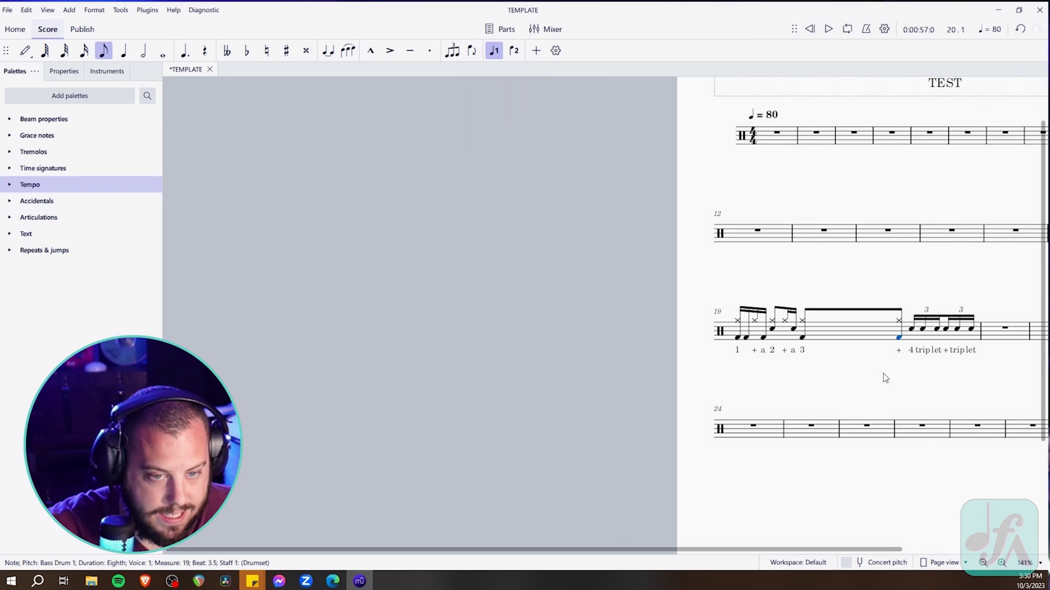
key(ctrl+z)
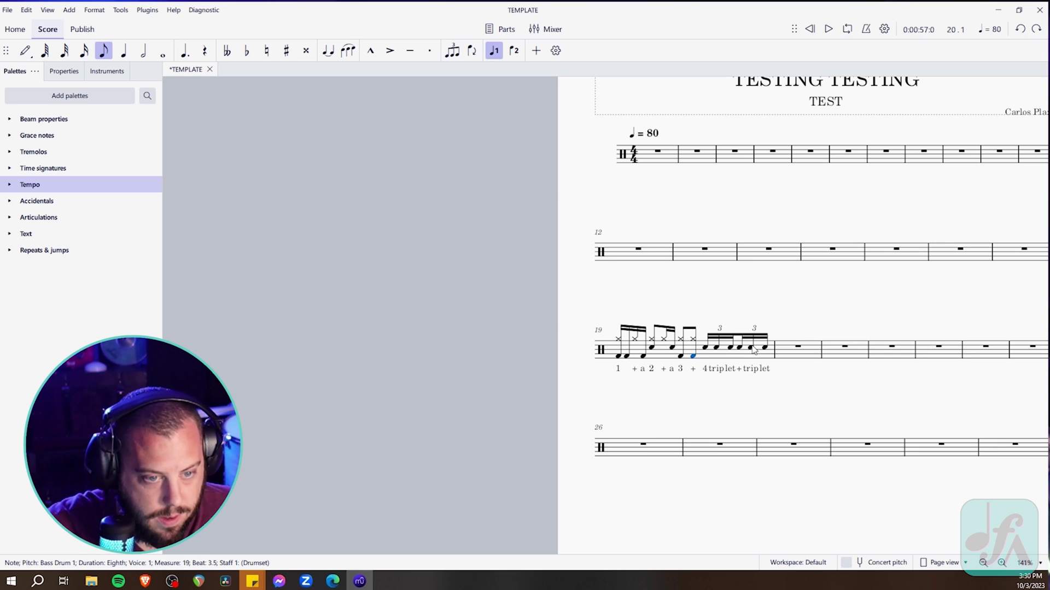
Try moving the middle snare note of the second triplet in measure 19 horizontally past the barline
drag(753, 348, 927, 359)
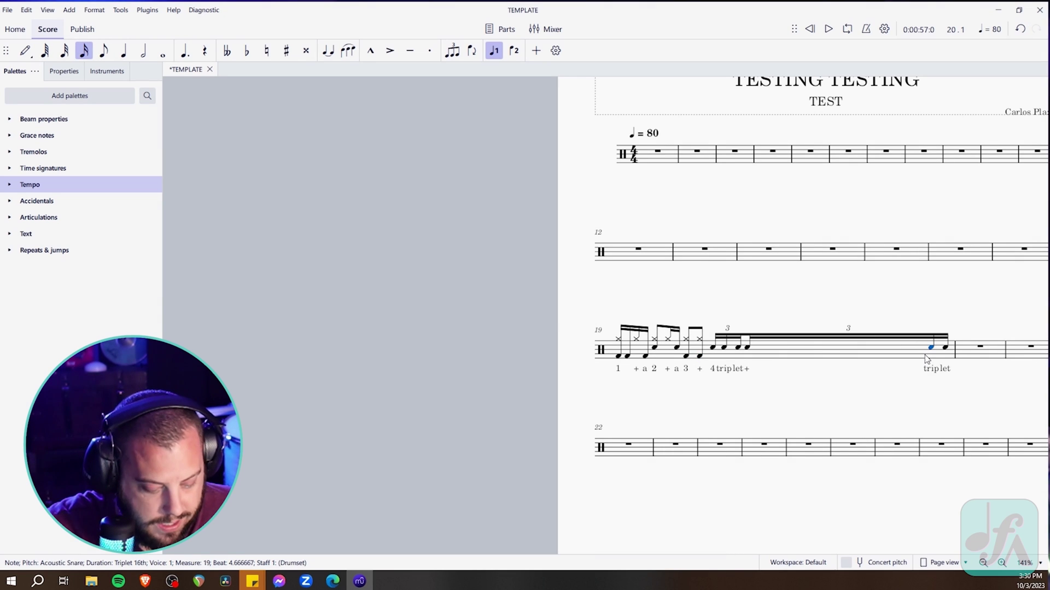
key(ctrl+z)
scroll(689, 418, up, 10)
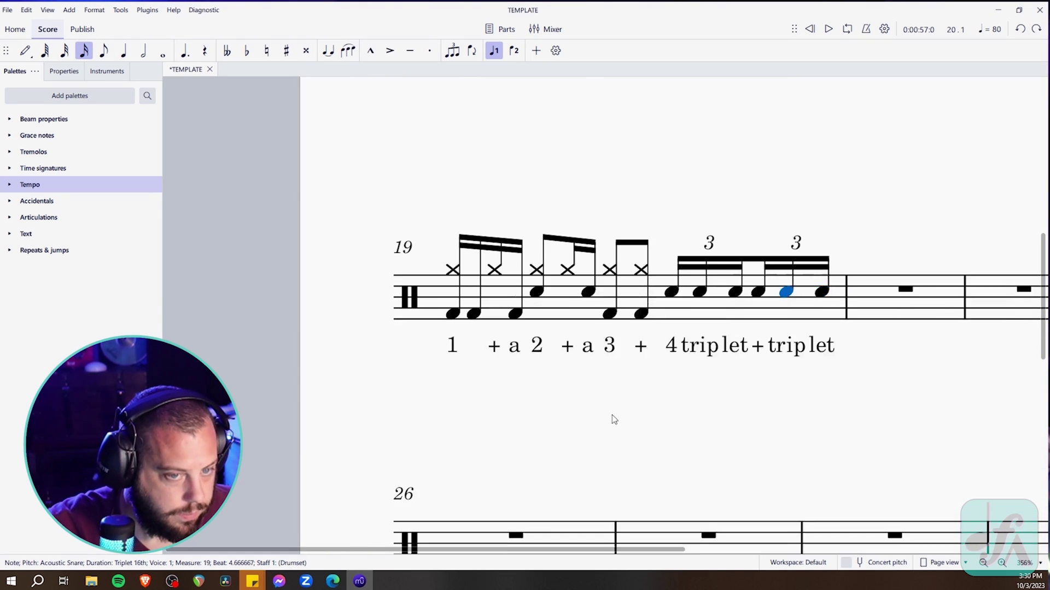
key(Escape)
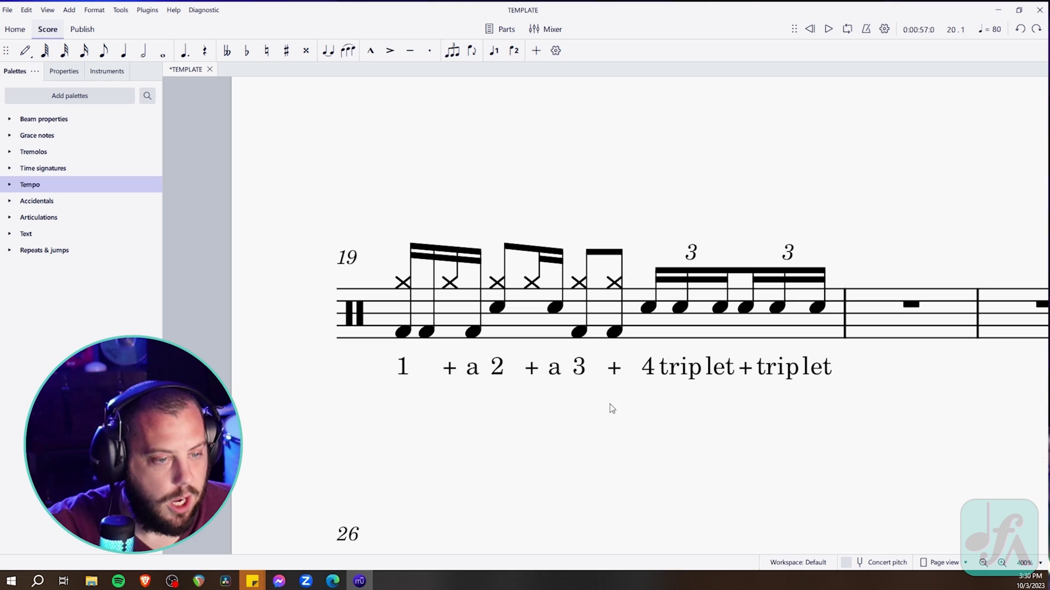
Play back measure 19 with its count lyrics
click(544, 327)
key(space)
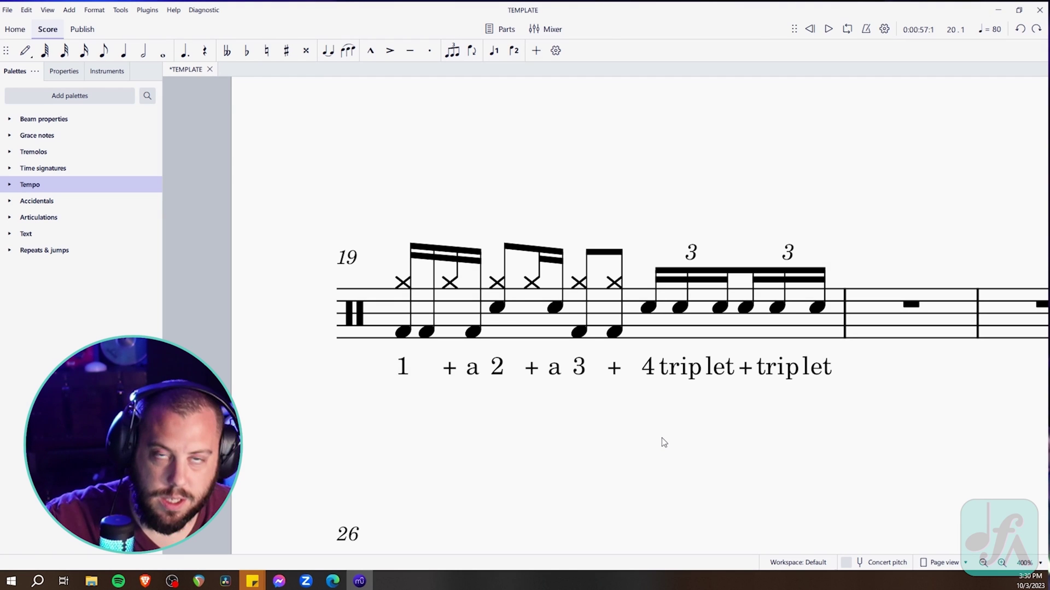
Add an accent to the first snare note of beat 4 in measure 19 and move it above the beam
click(647, 309)
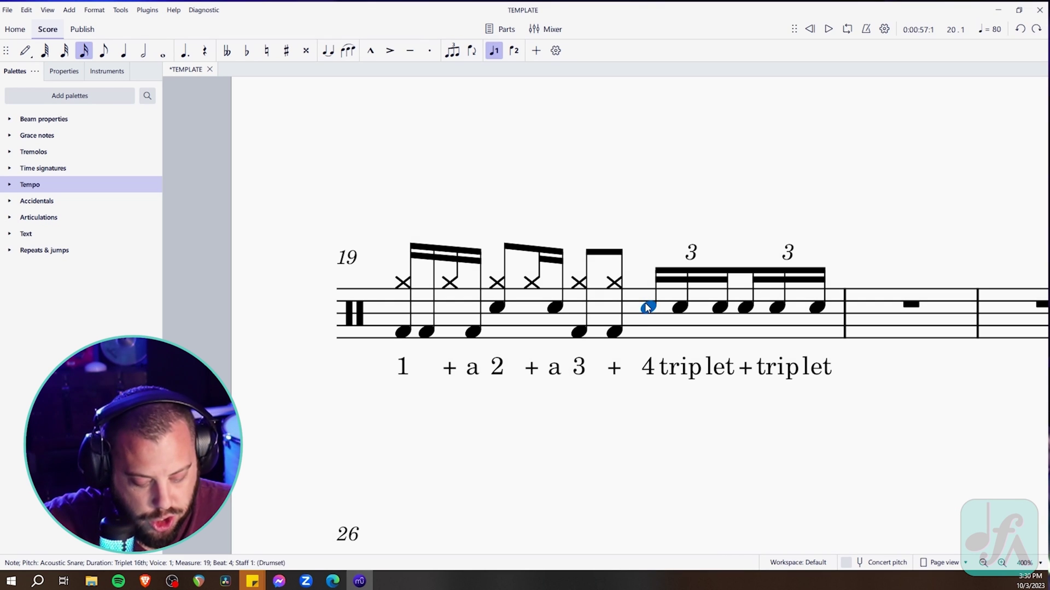
key(shift+v)
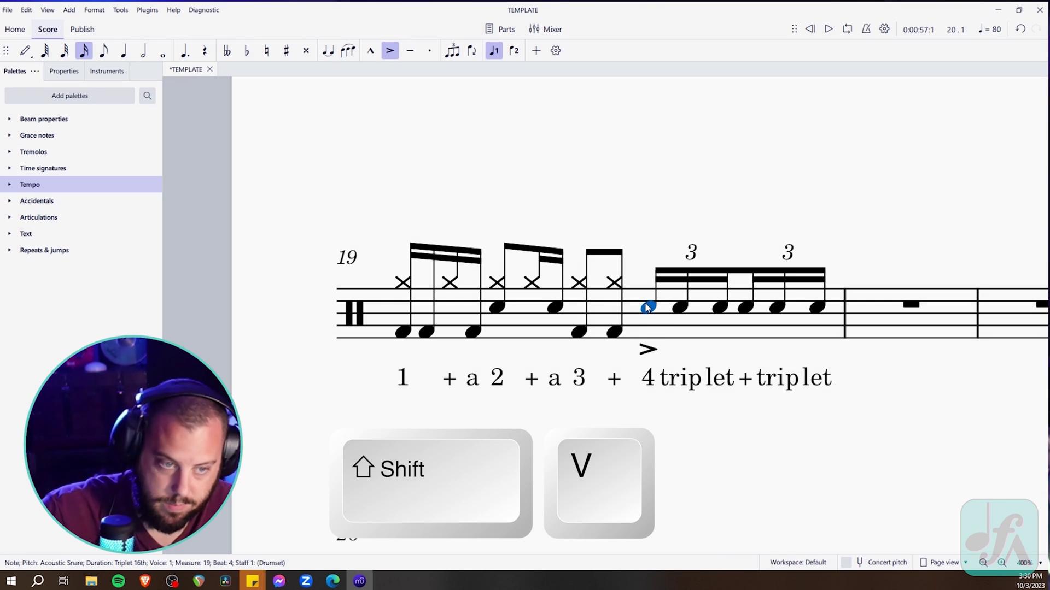
click(647, 352)
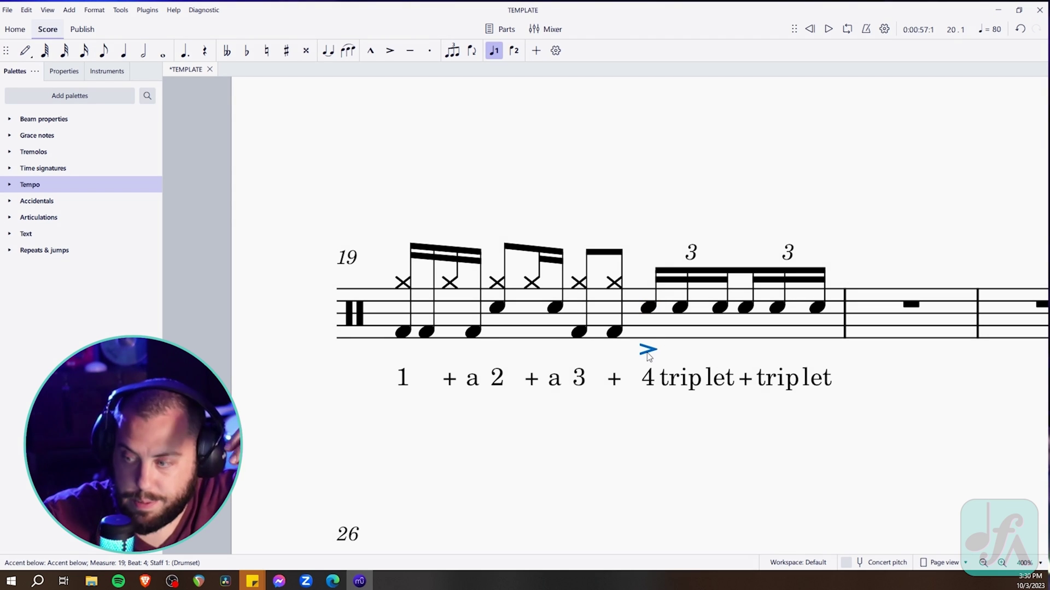
drag(657, 353, 659, 265)
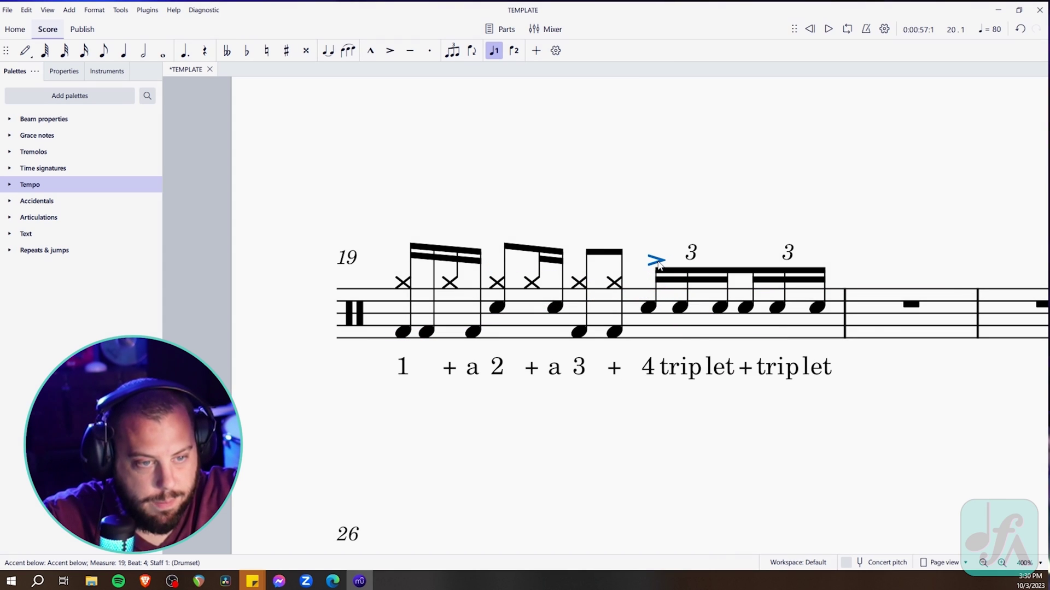
click(678, 408)
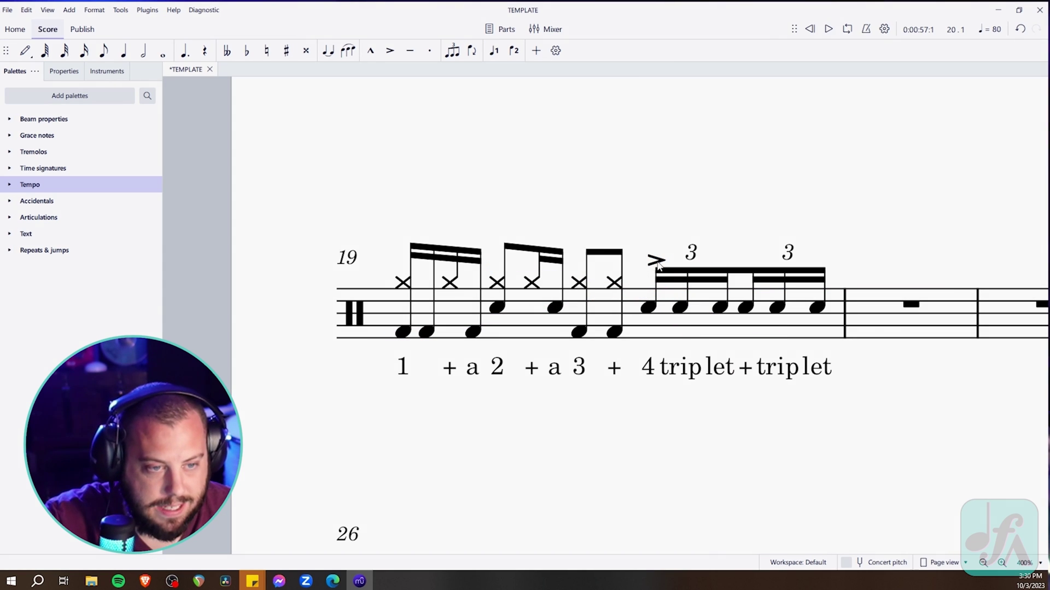
Try adding a second accent above the snare note on the "+" of beat 4 in measure 19
click(659, 264)
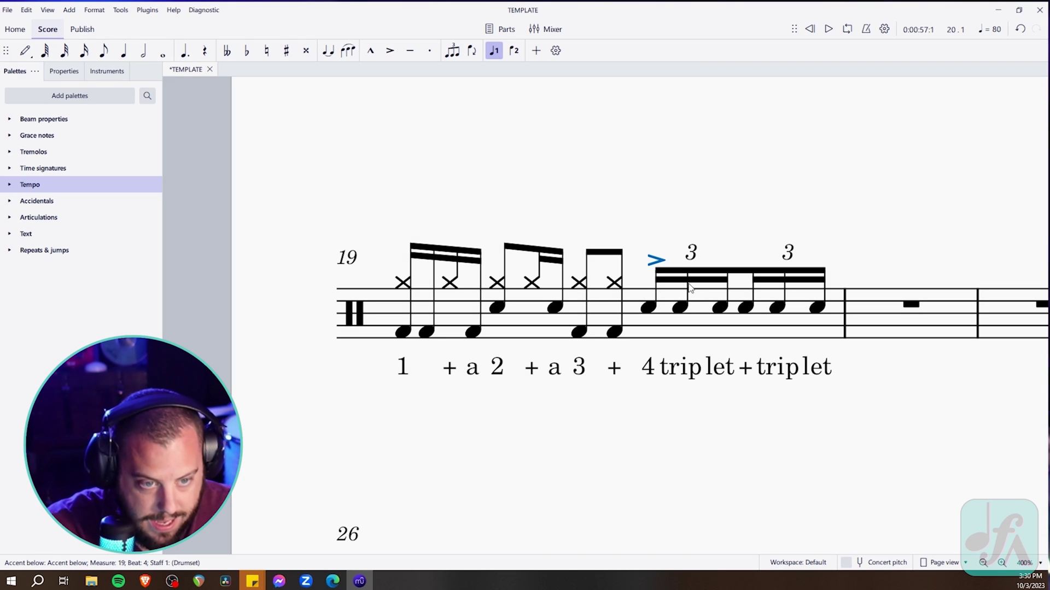
click(744, 310)
key(shift+v)
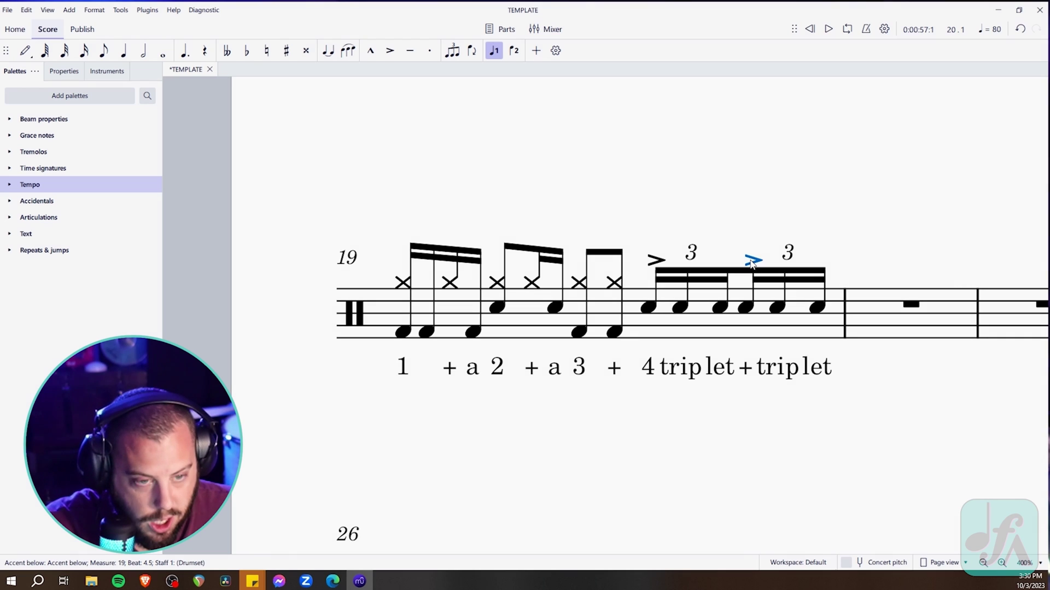
key(ctrl+z)
key(Escape)
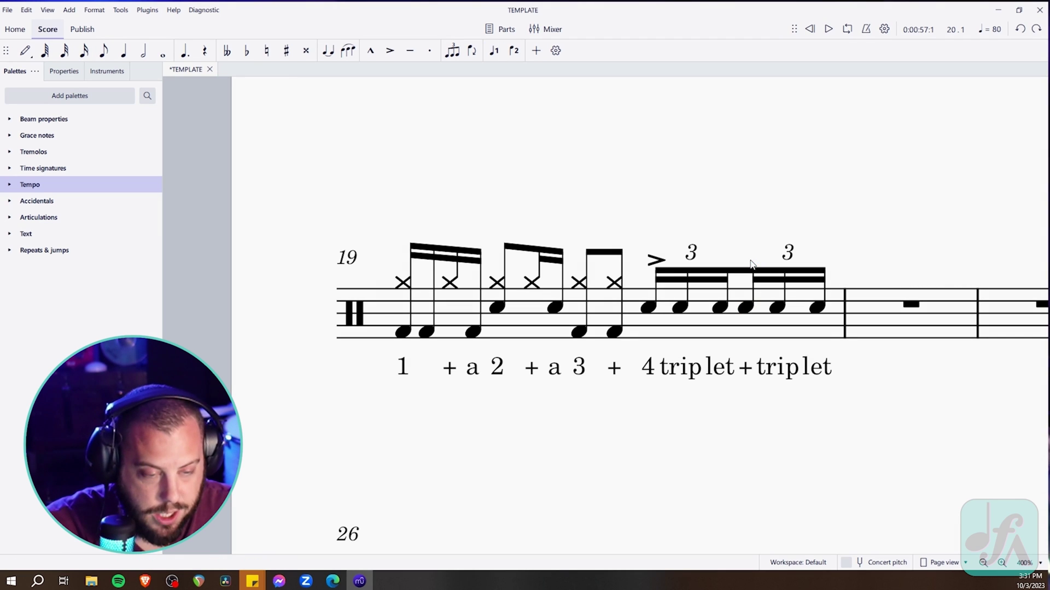
Try accenting the snare on the "+" of beat 4 and the snare just before it, and undo back to the original accent below the staff
click(745, 308)
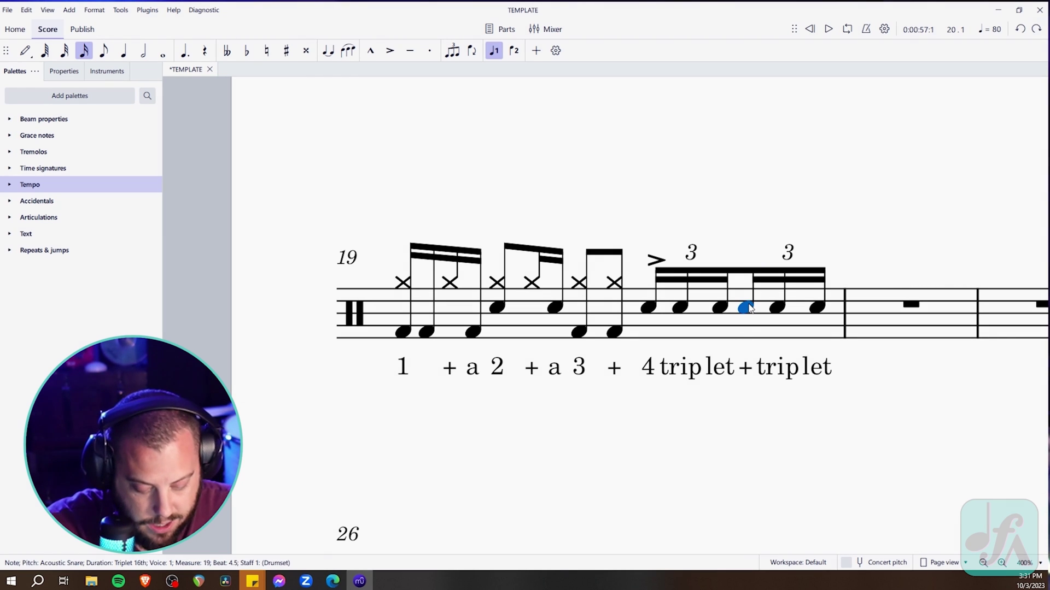
key(shift+v)
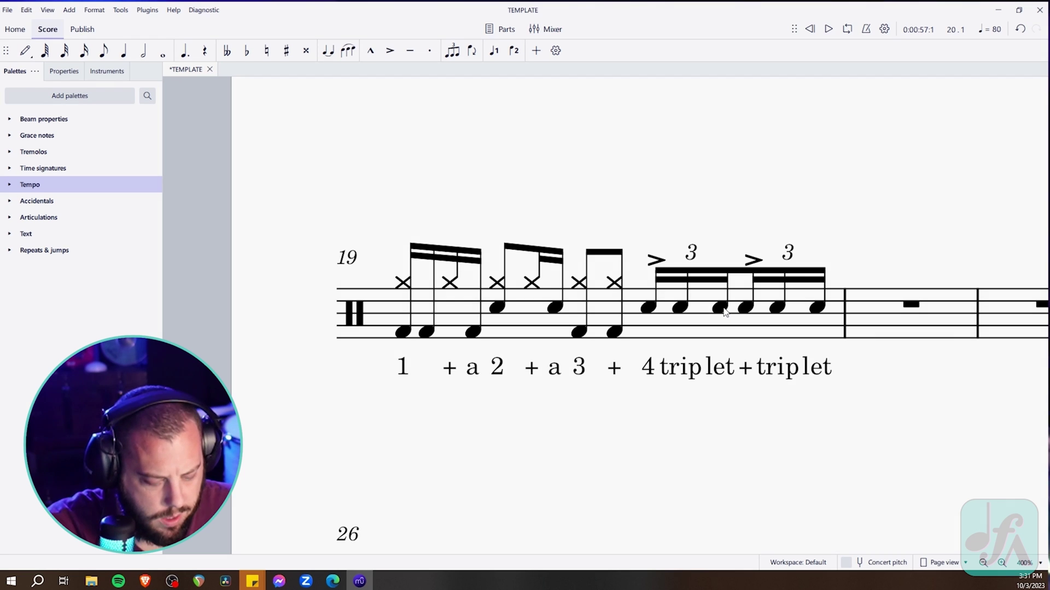
click(722, 310)
key(shift+v)
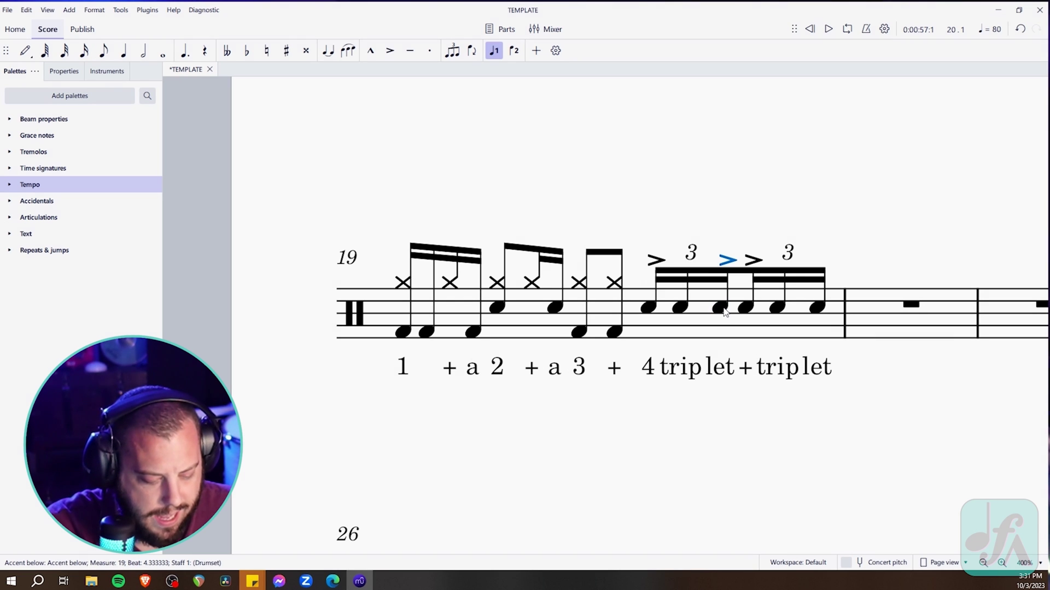
key(ctrl+z)
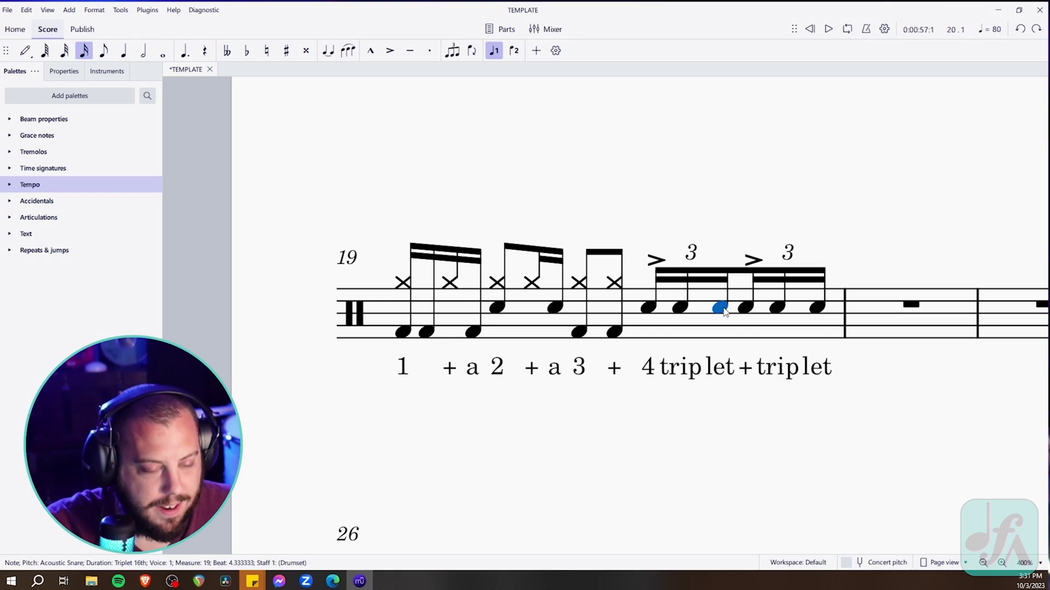
key(Escape)
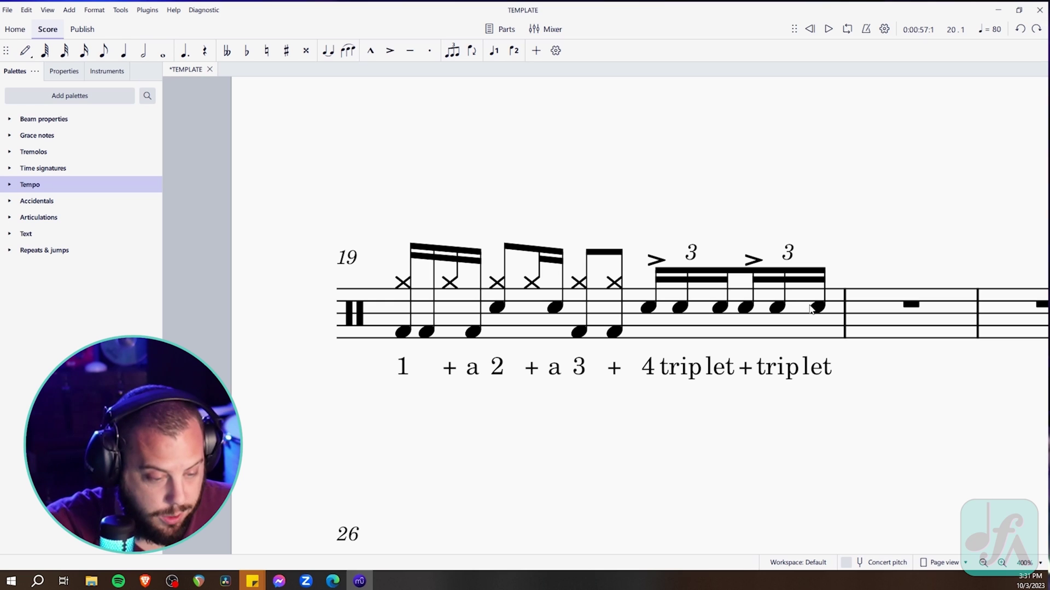
key(ctrl+z)
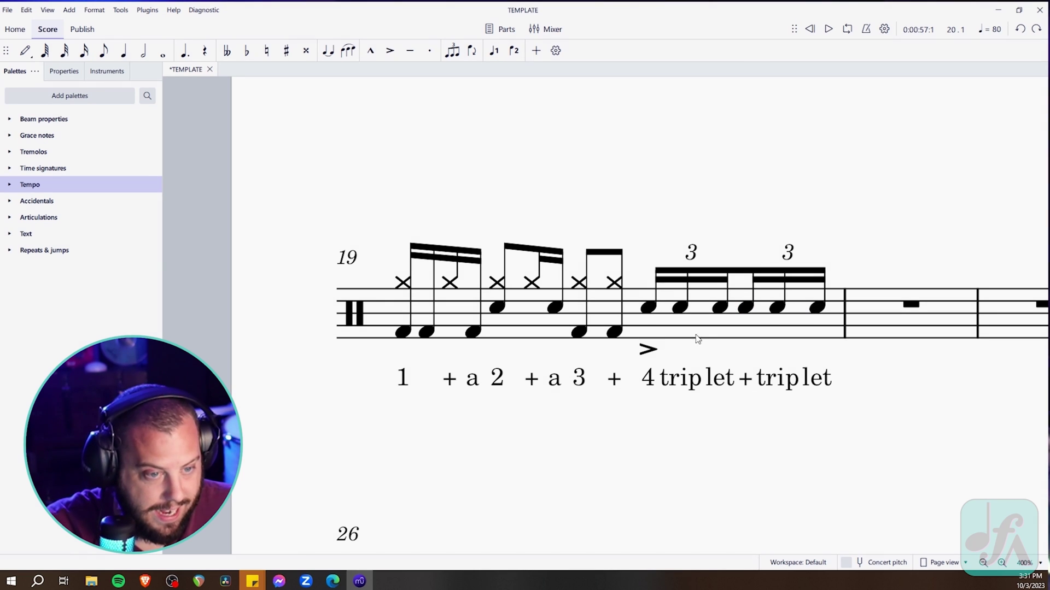
Move the beat 4 accent above the beam and paste a matching accent over the snare note on the "+" of beat 4
drag(655, 354, 661, 262)
key(Escape)
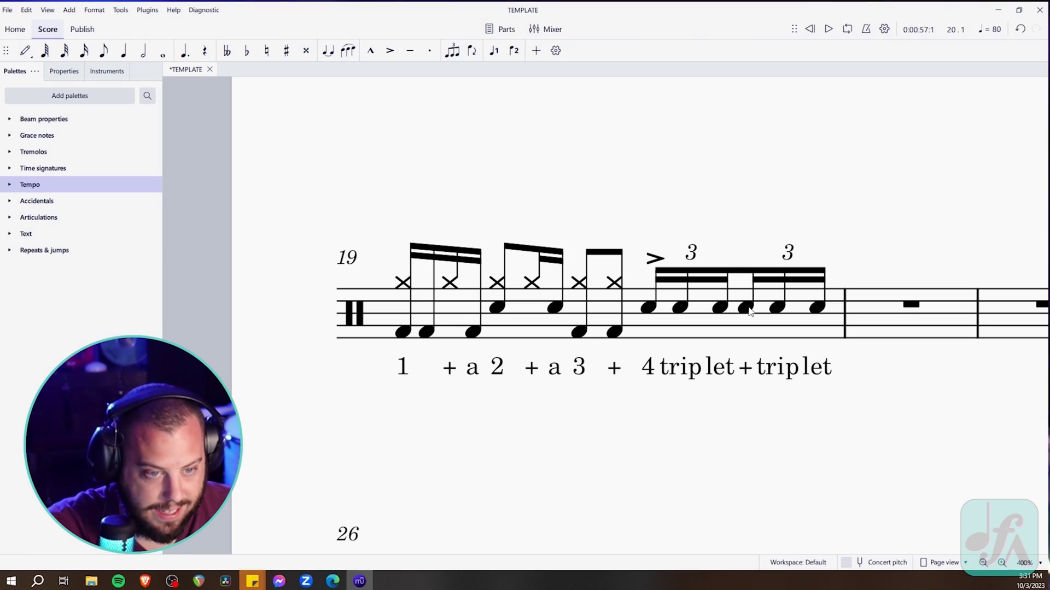
click(746, 308)
key(ctrl+v)
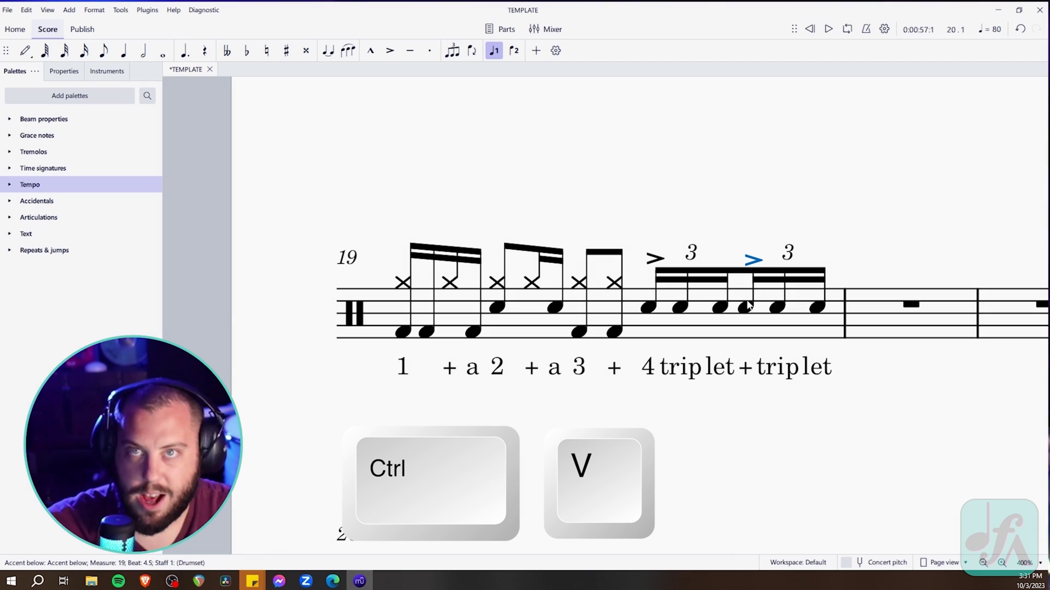
click(753, 262)
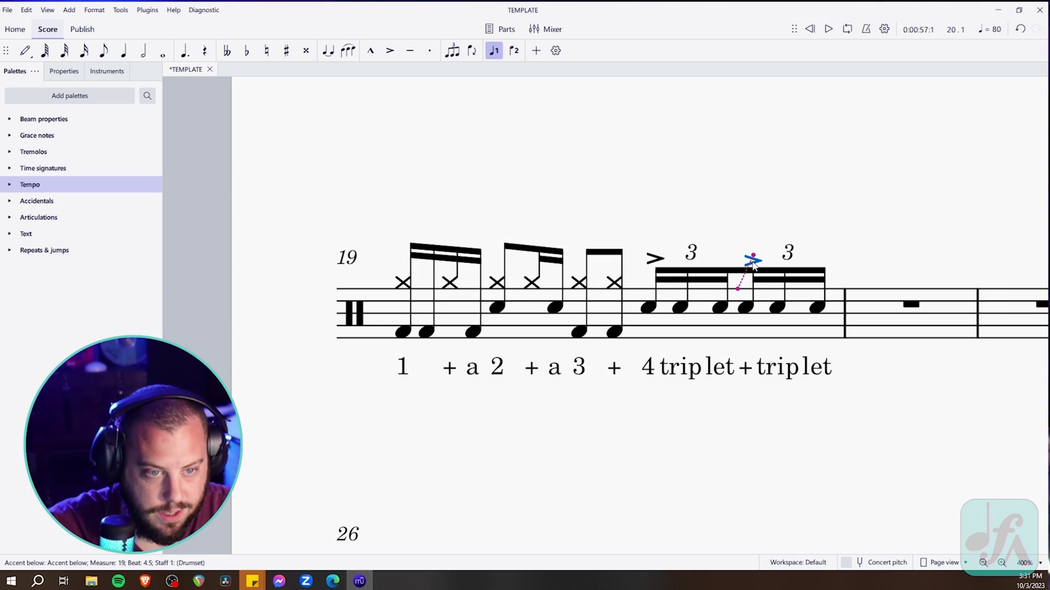
click(756, 220)
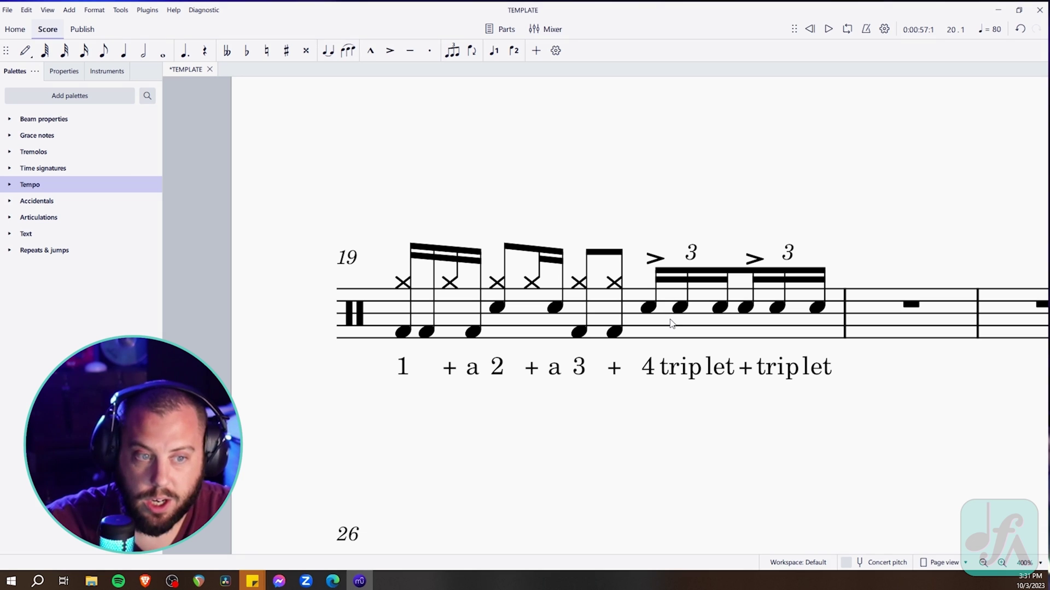
Play back measure 19 to hear the two accented snare triplets
click(552, 323)
key(space)
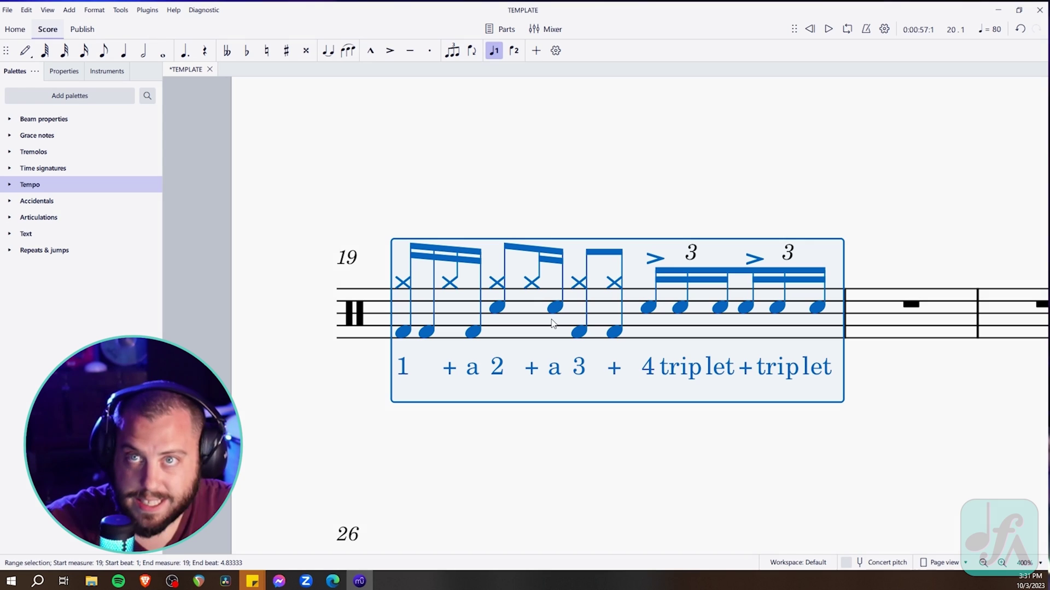
click(736, 185)
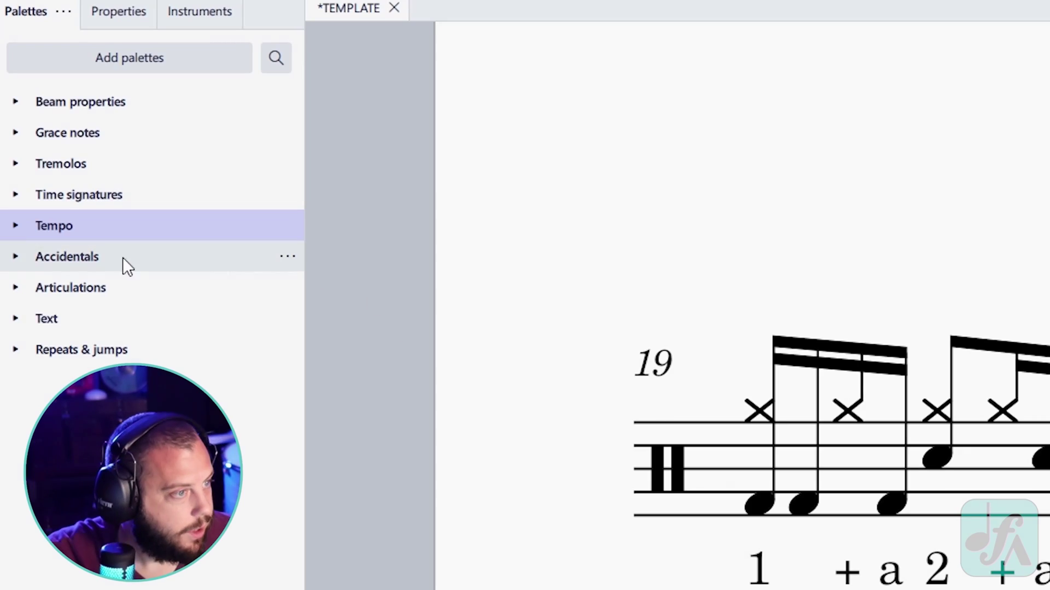
Expand the Accidentals palette and look through its additional symbols
click(17, 256)
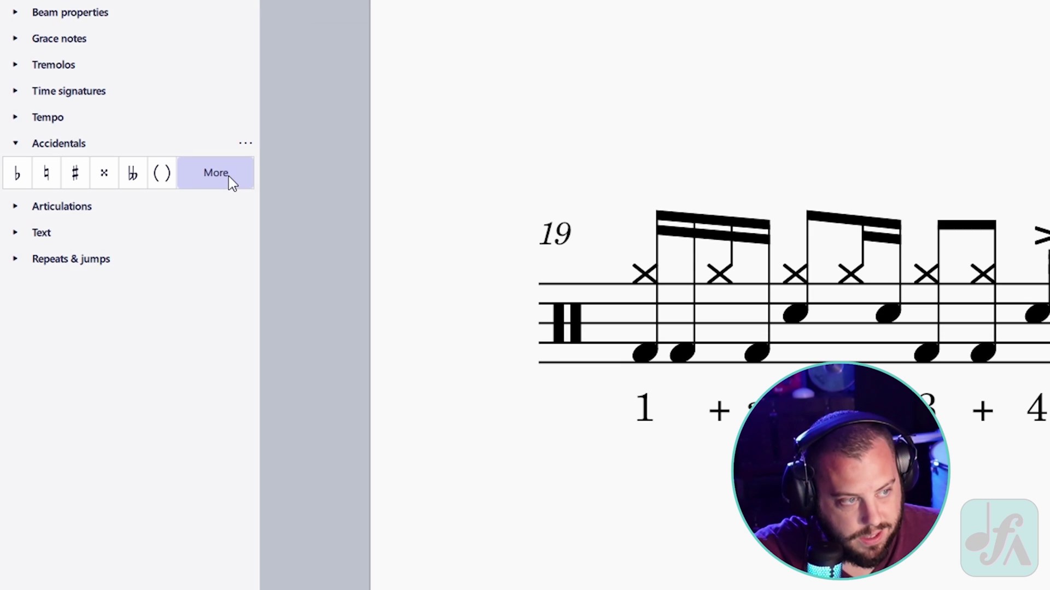
click(229, 176)
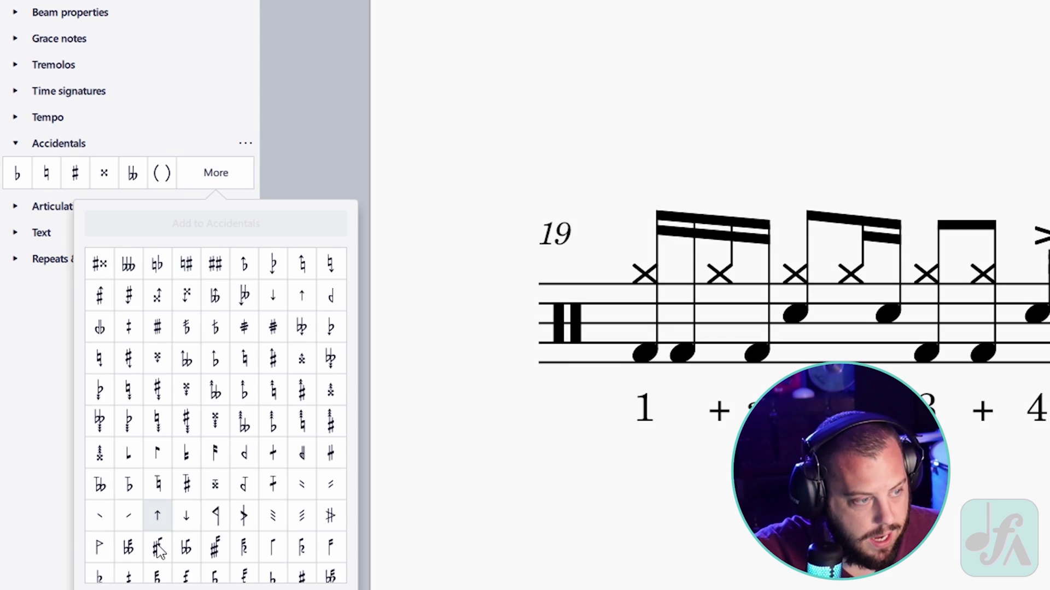
scroll(264, 455, down, 5)
scroll(256, 461, down, 2)
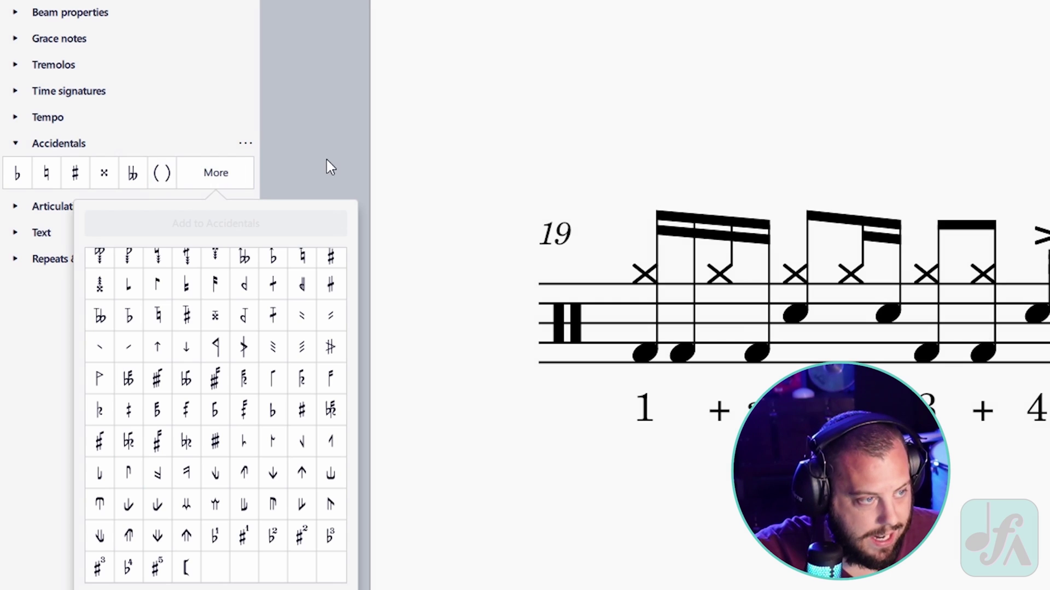
click(184, 175)
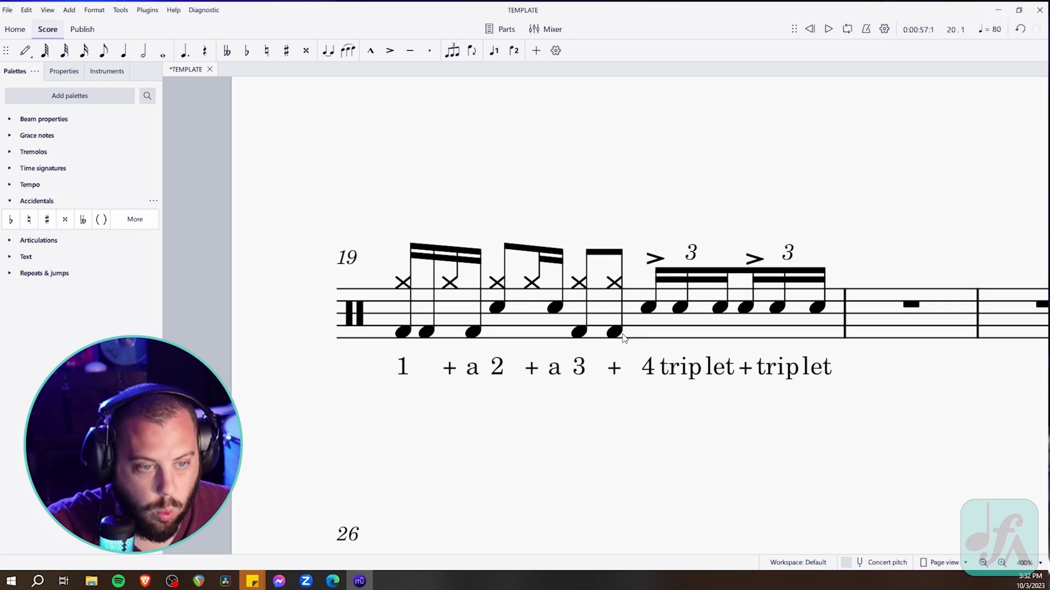
Add parentheses around the second and third snare notes of the first triplet on beat 4 in measure 19
click(679, 308)
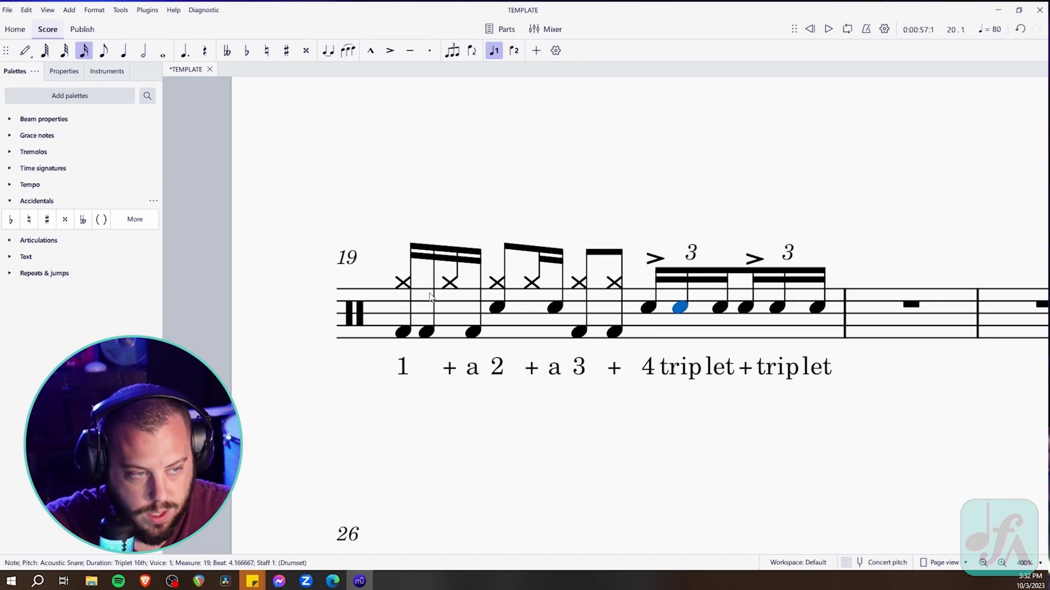
click(103, 220)
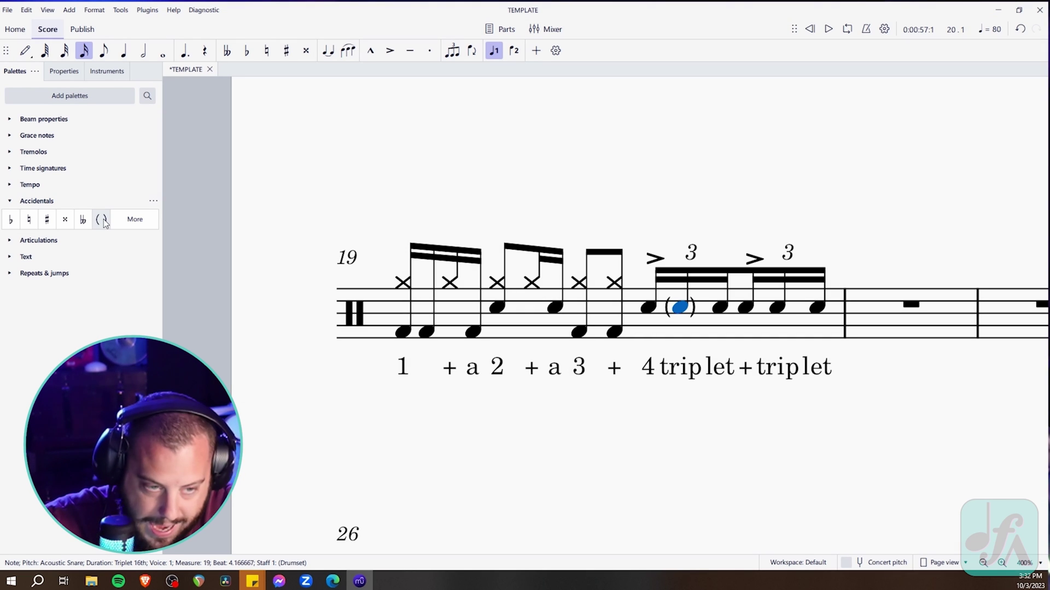
key(Right)
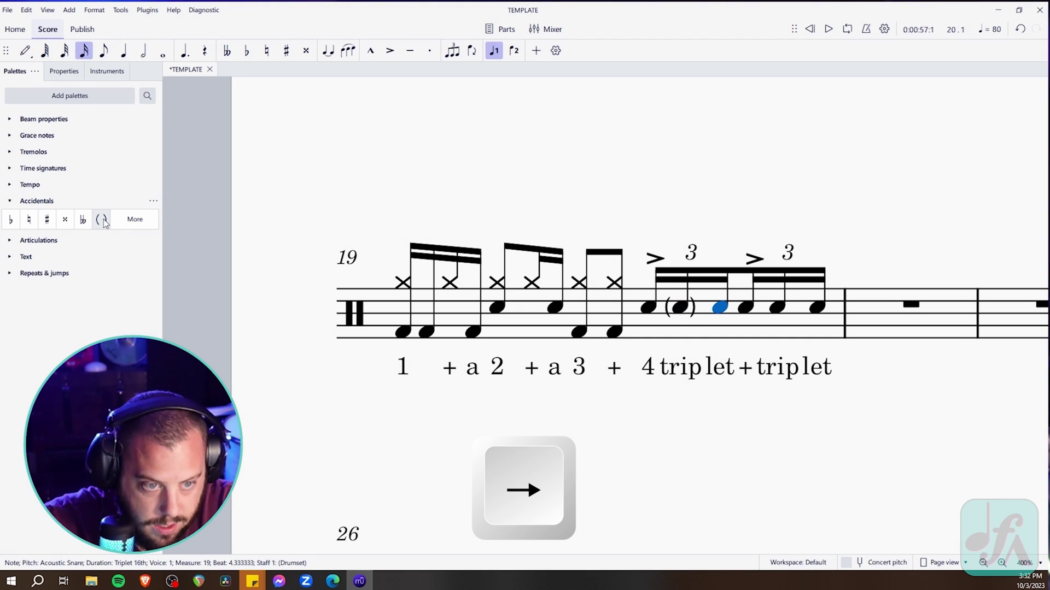
click(104, 221)
Add parentheses around the last two snare notes of the triplet on the "+" of beat 4, and clear the selection
key(Right)
key(Right)
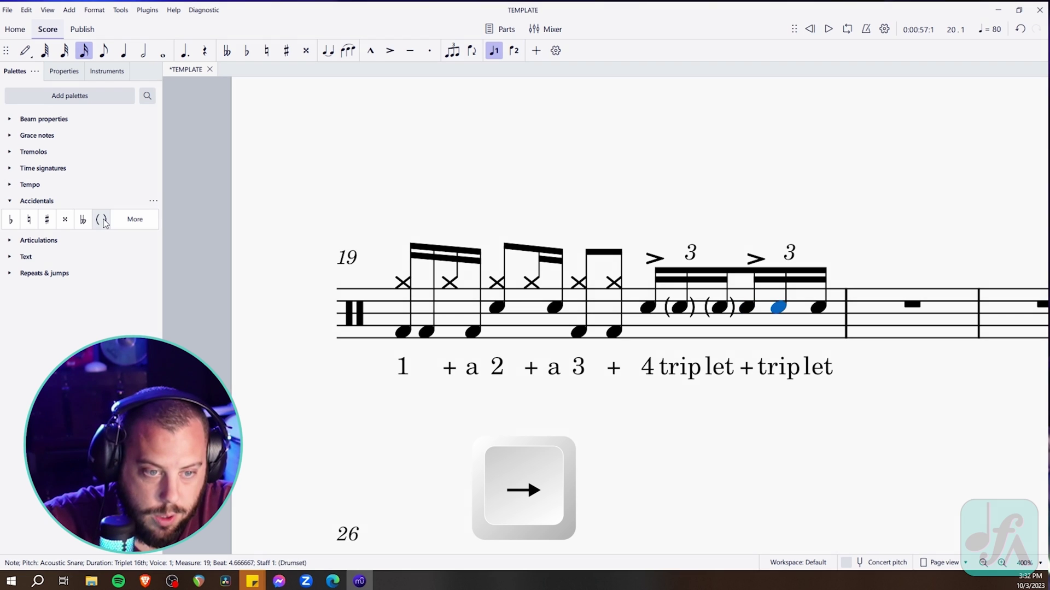
key(Right)
click(104, 222)
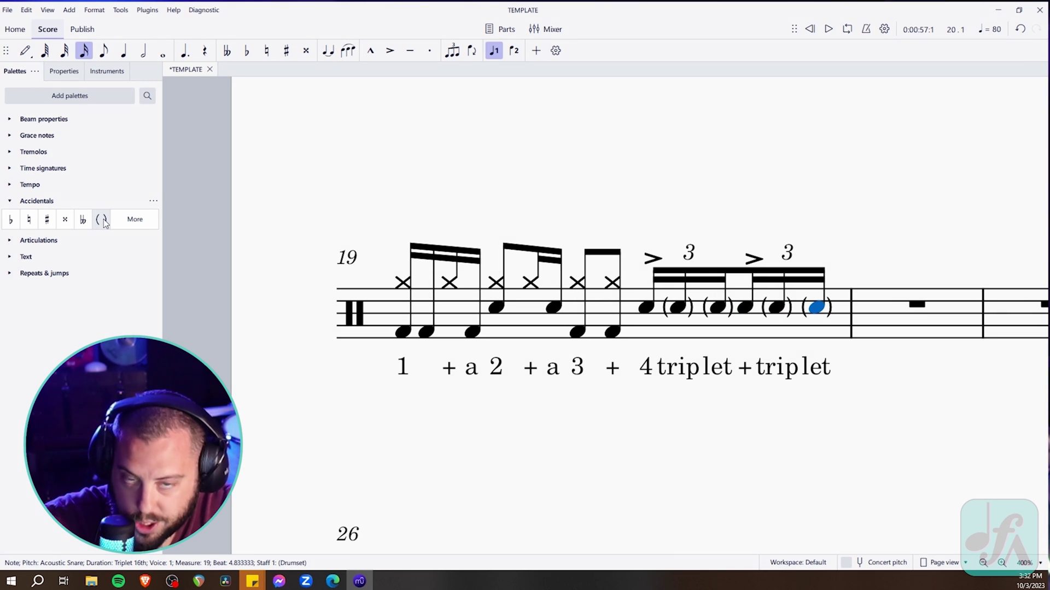
key(Escape)
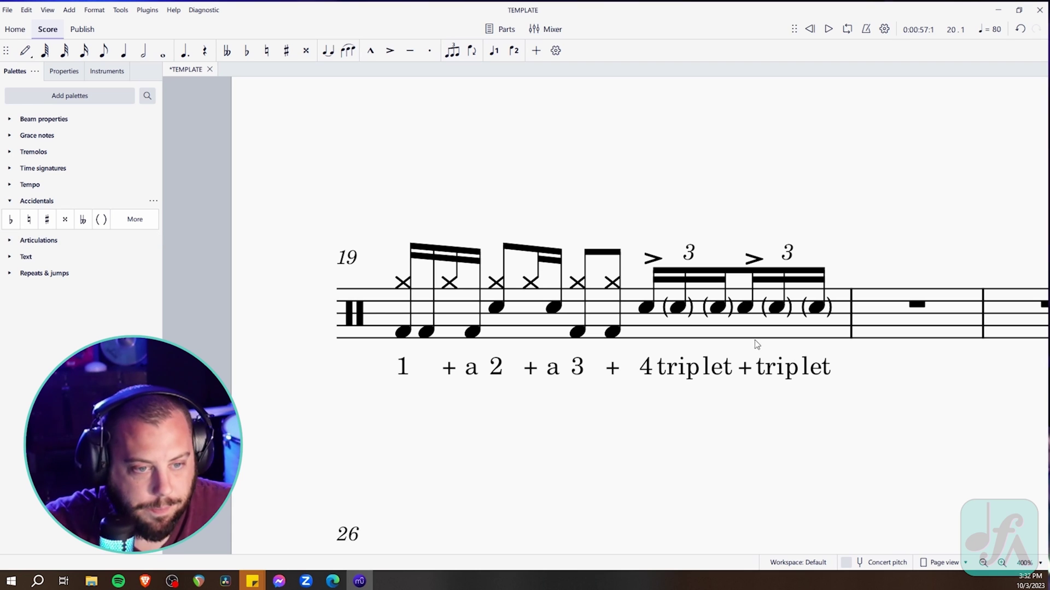
Play back measure 19 to hear the accented and parenthesised snare triplets, and deselect the measure
scroll(764, 367, up, 3)
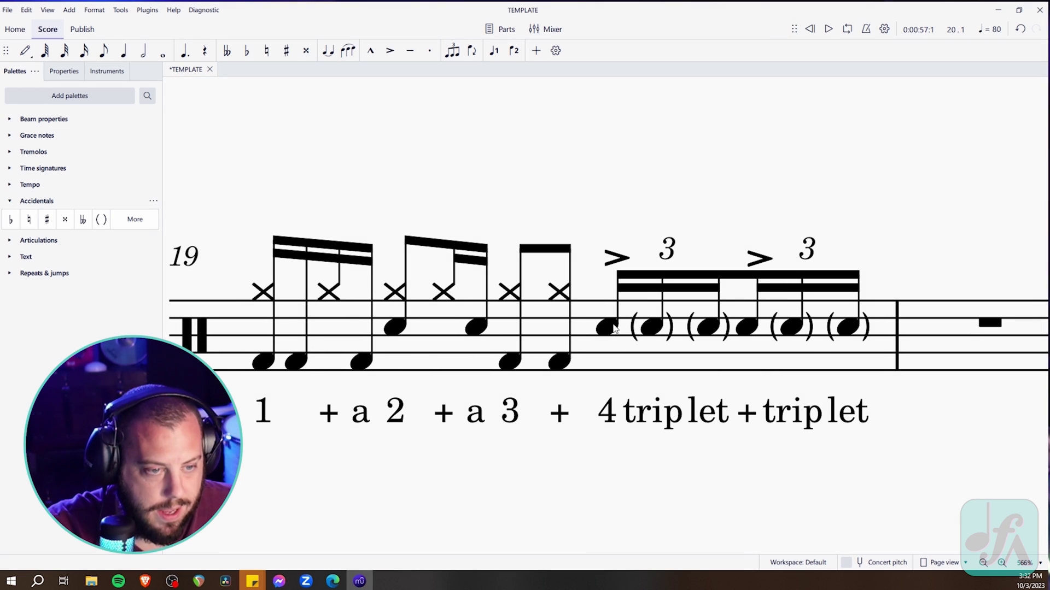
click(608, 327)
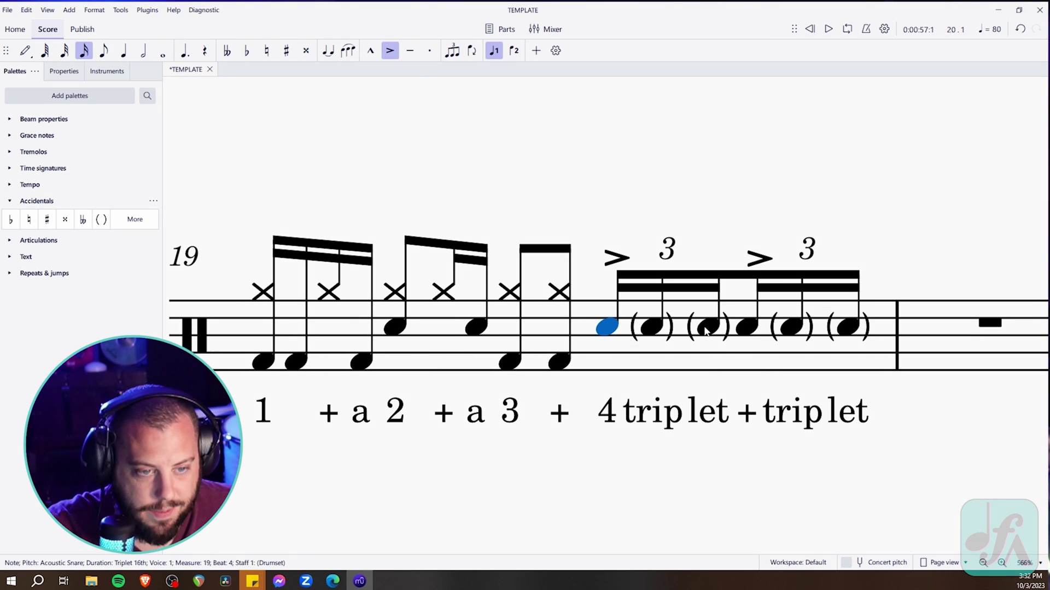
click(443, 363)
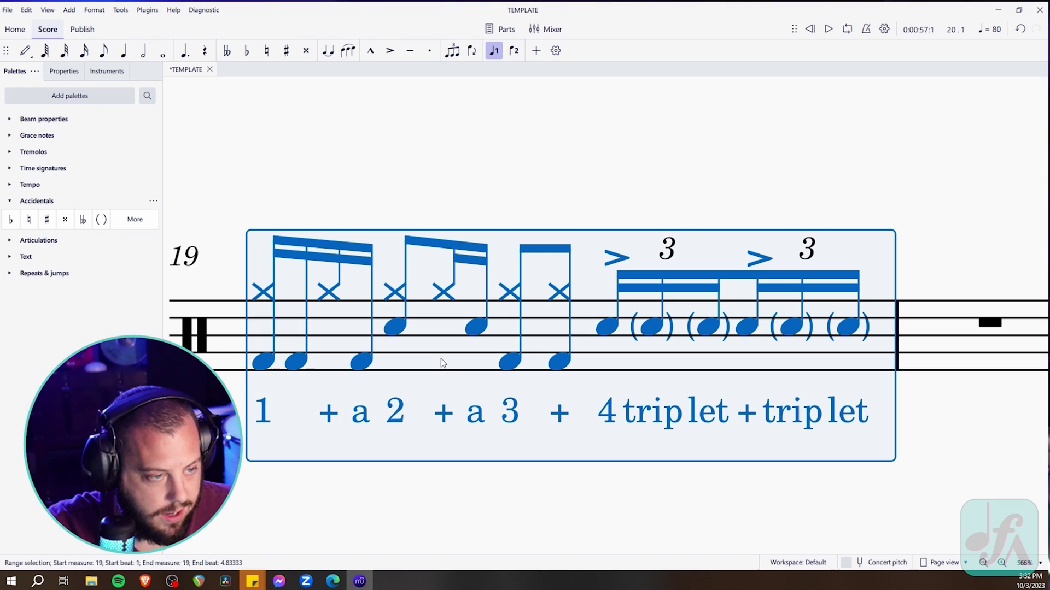
key(space)
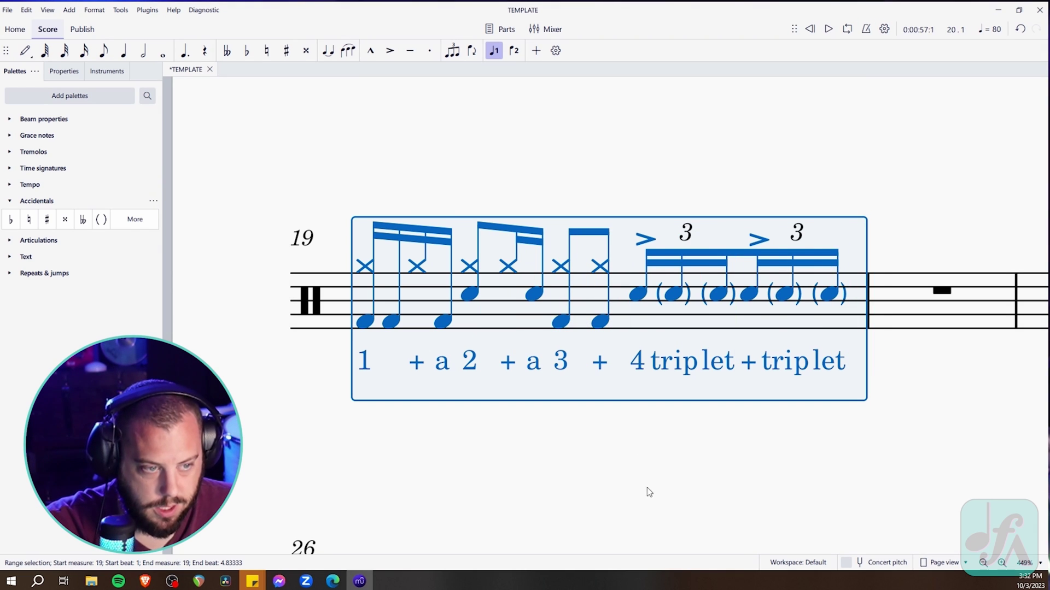
click(633, 445)
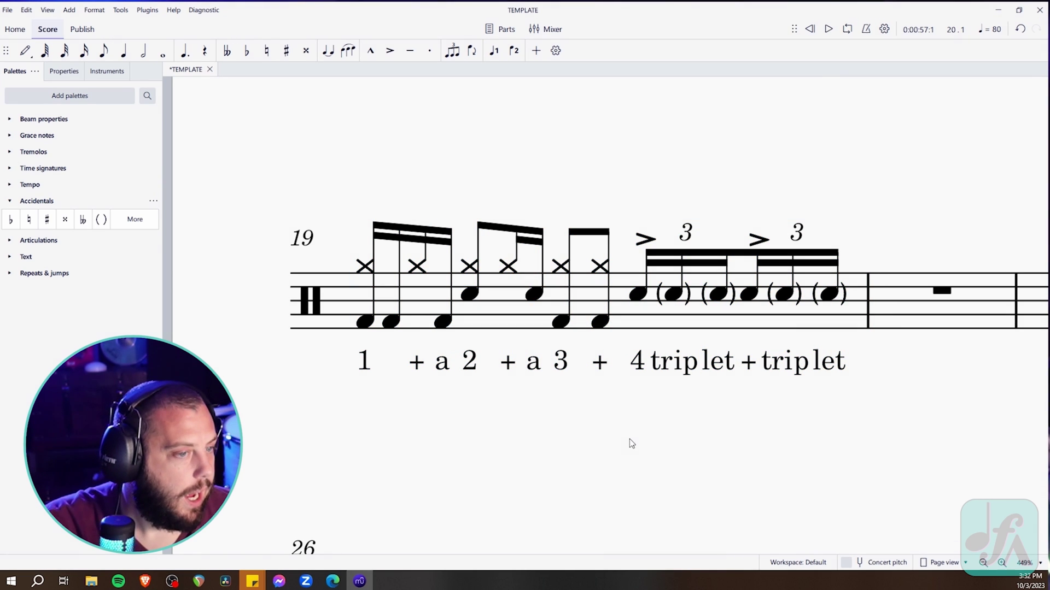
Add the count lyric "e" under the second bass drum note of beat 1 in measure 19
click(392, 323)
key(ctrl+l)
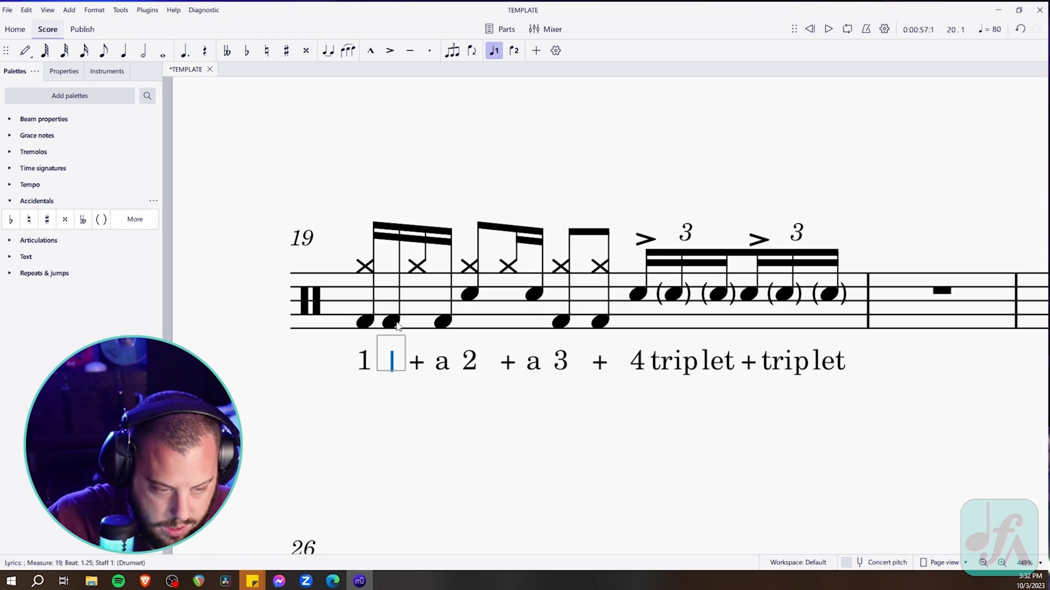
text(e)
key(Escape)
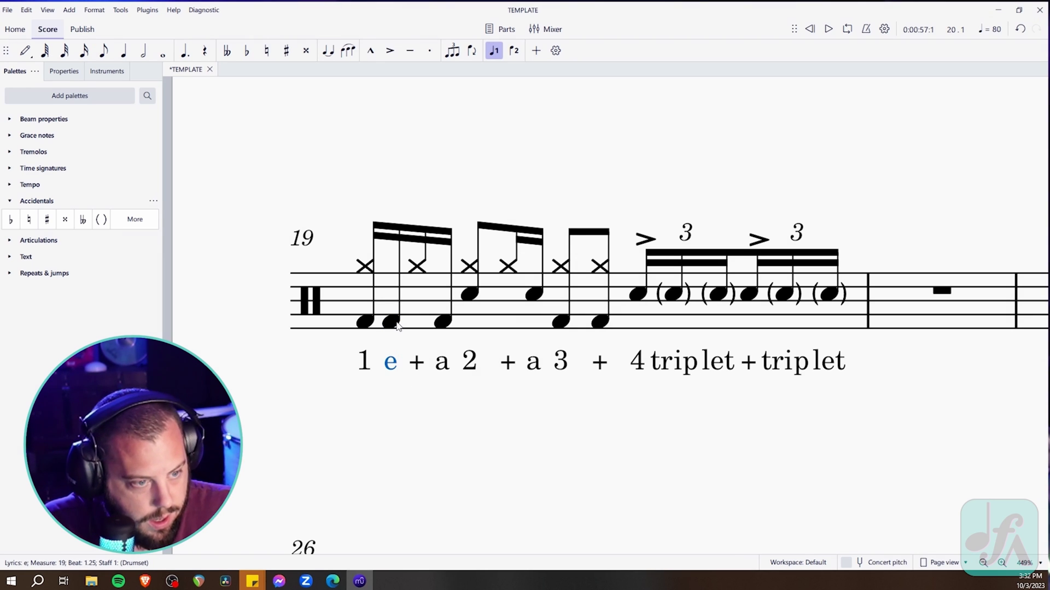
key(Escape)
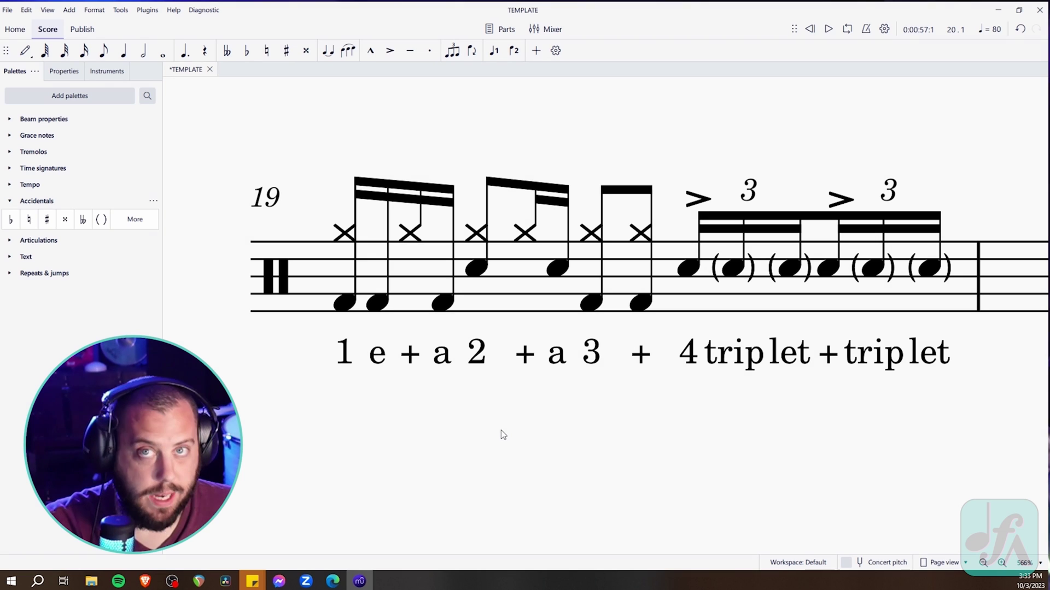
Change the hi-hat and bass drum on beat 1 of measure 19 to an eighth note
ctrl+scroll(503, 431, down, 5)
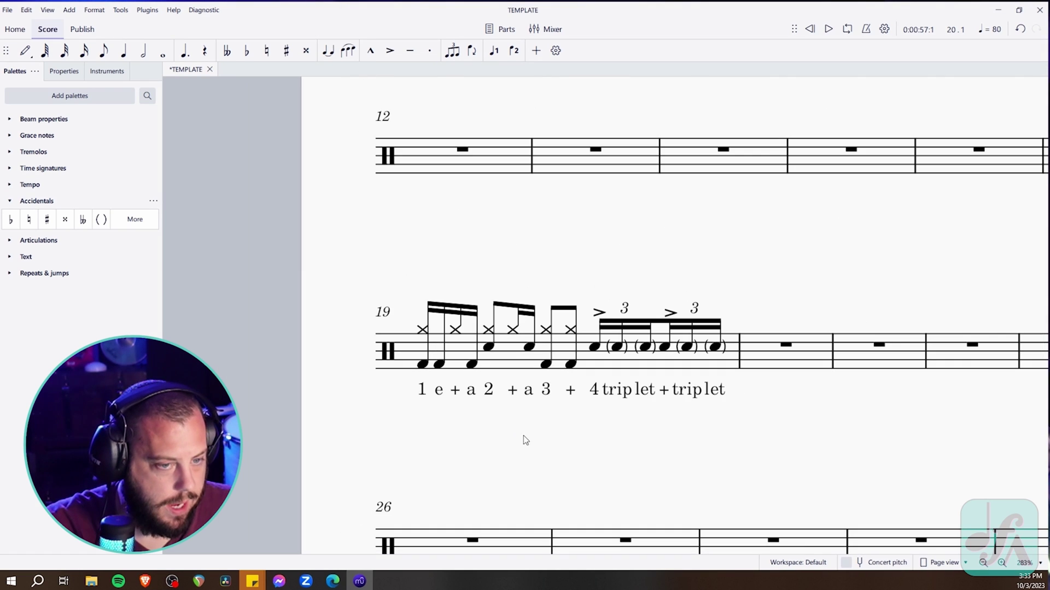
click(574, 344)
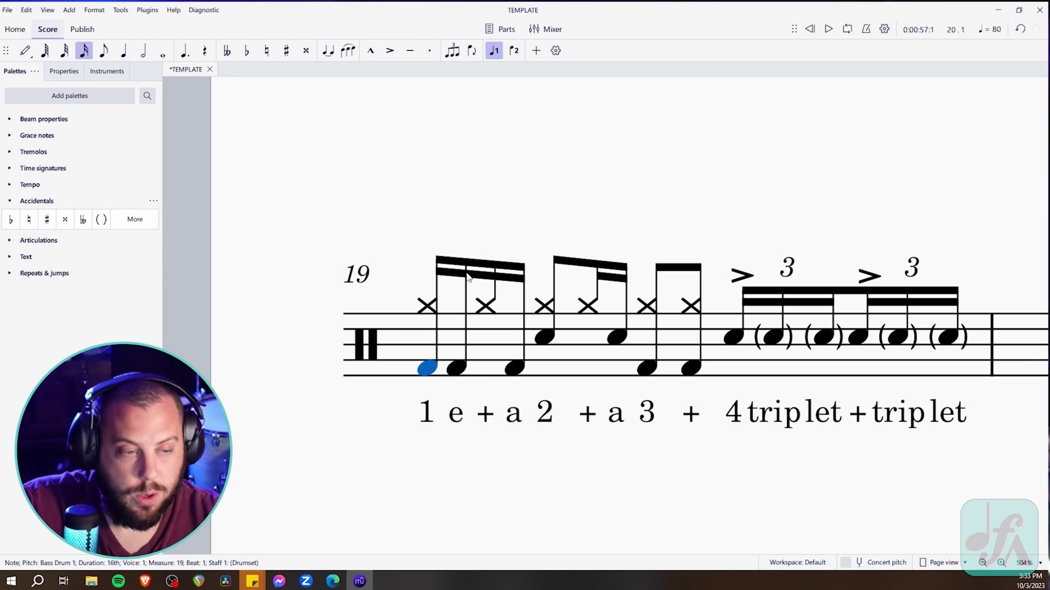
click(456, 368)
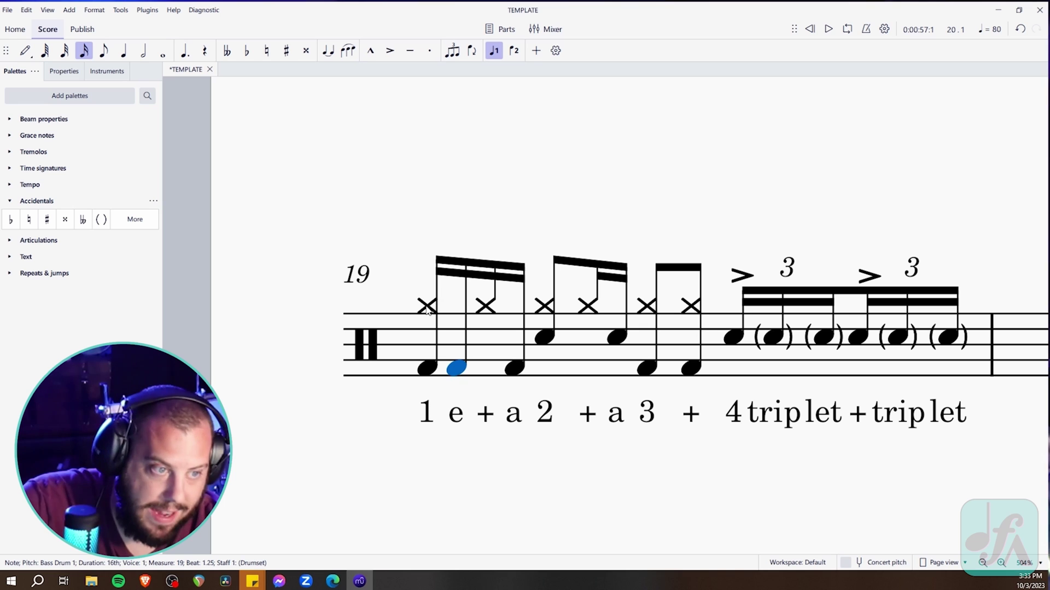
click(426, 371)
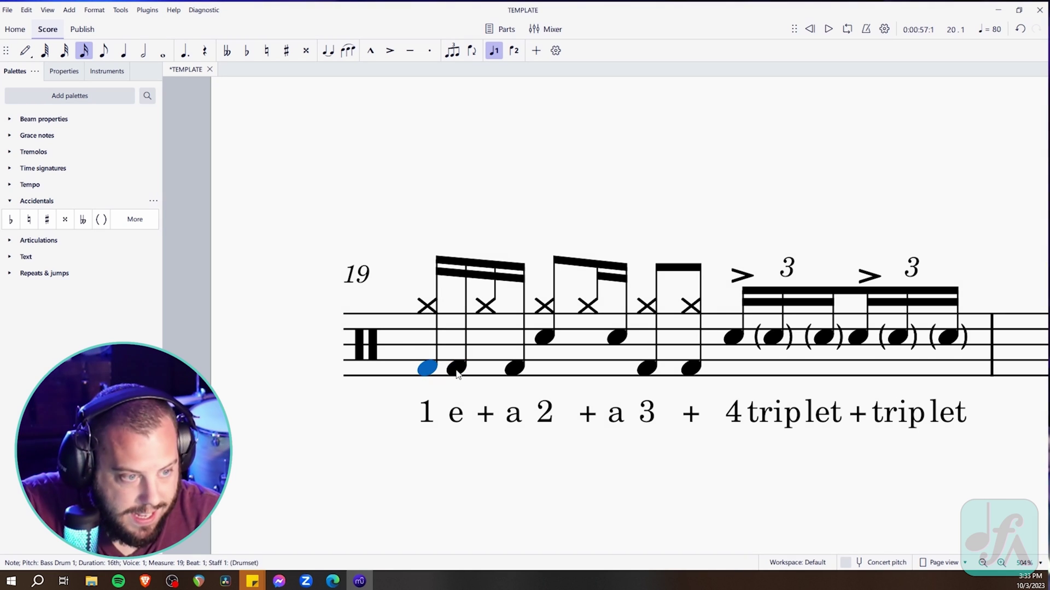
shift+click(458, 371)
click(353, 189)
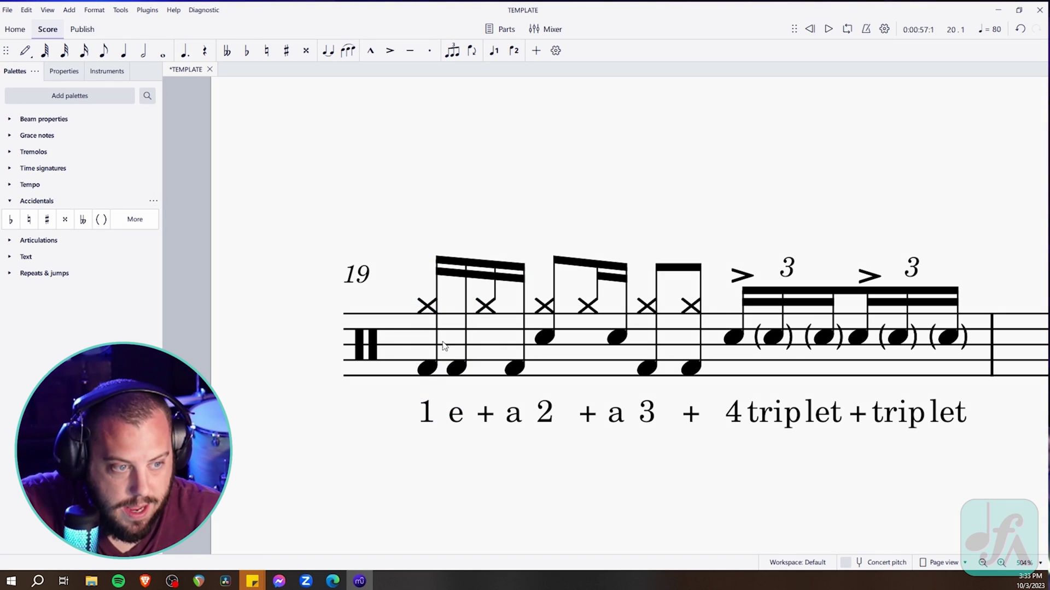
click(457, 369)
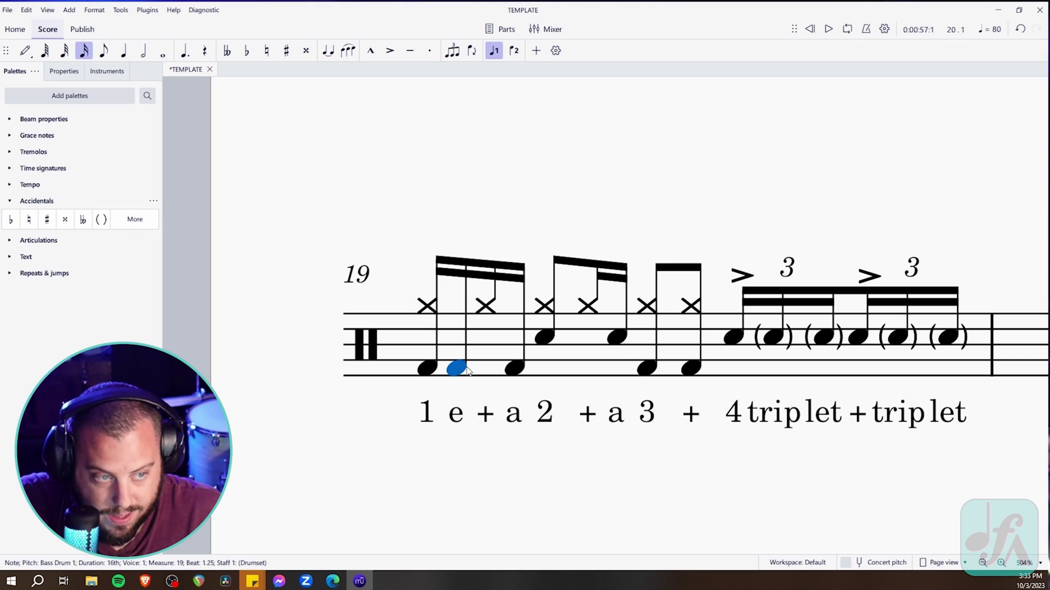
click(427, 306)
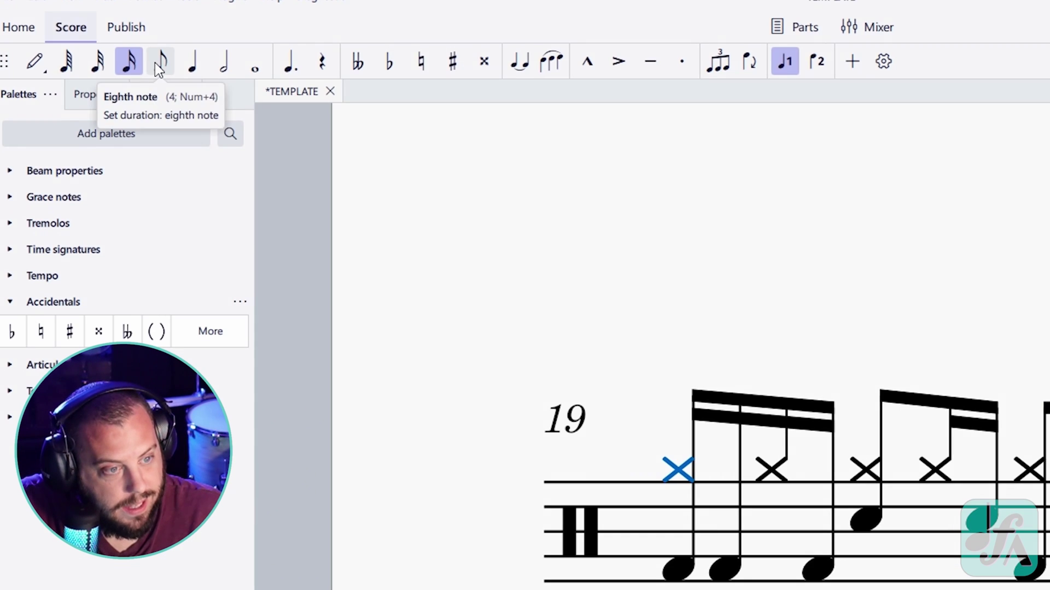
click(102, 51)
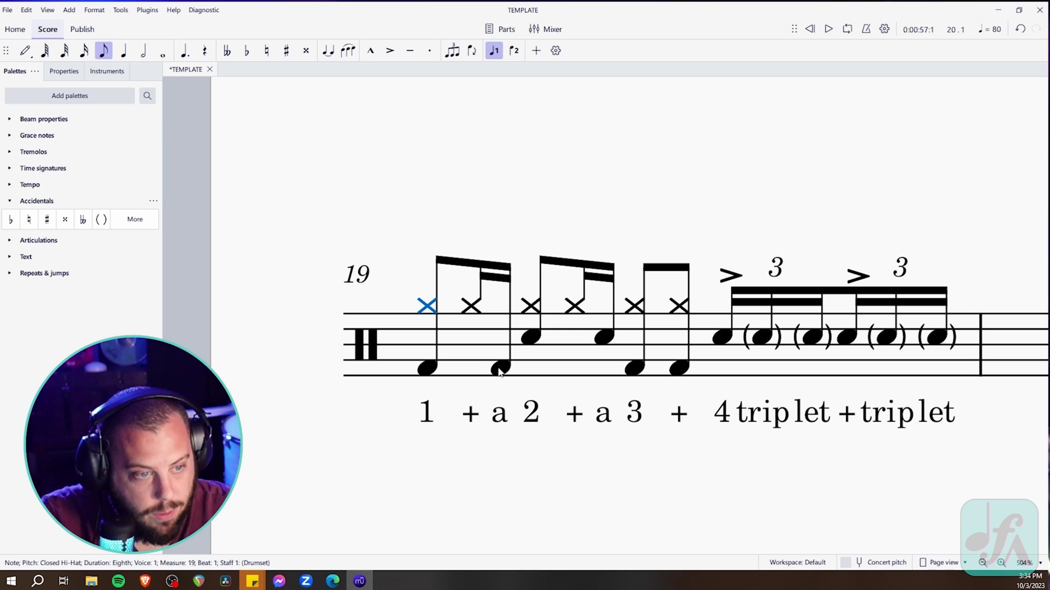
Lengthen the hi-hat on the "+" of beat 1 to an eighth note and add a bass drum note beneath it
click(500, 370)
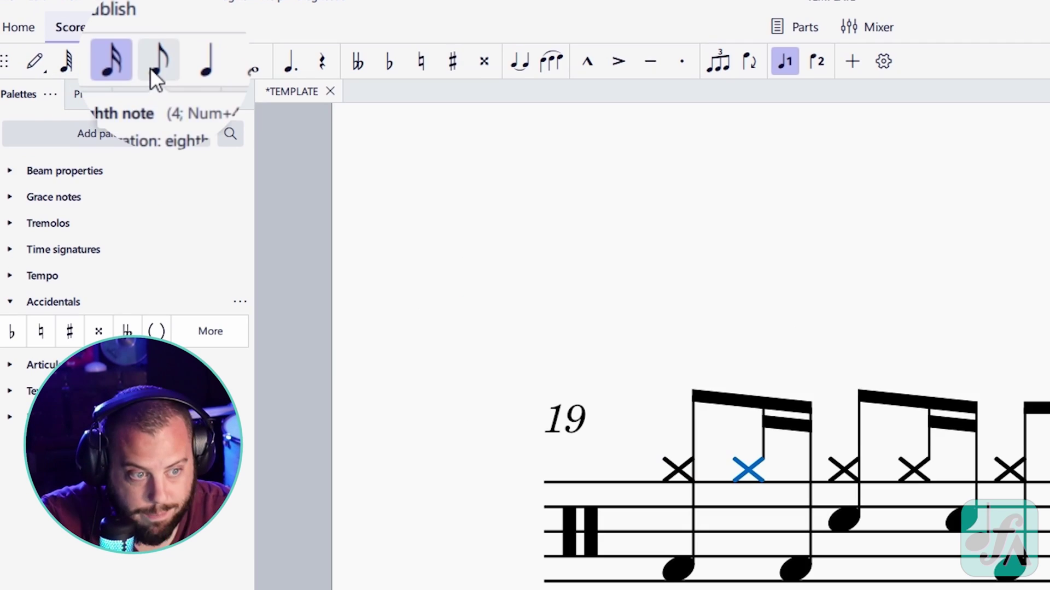
click(104, 50)
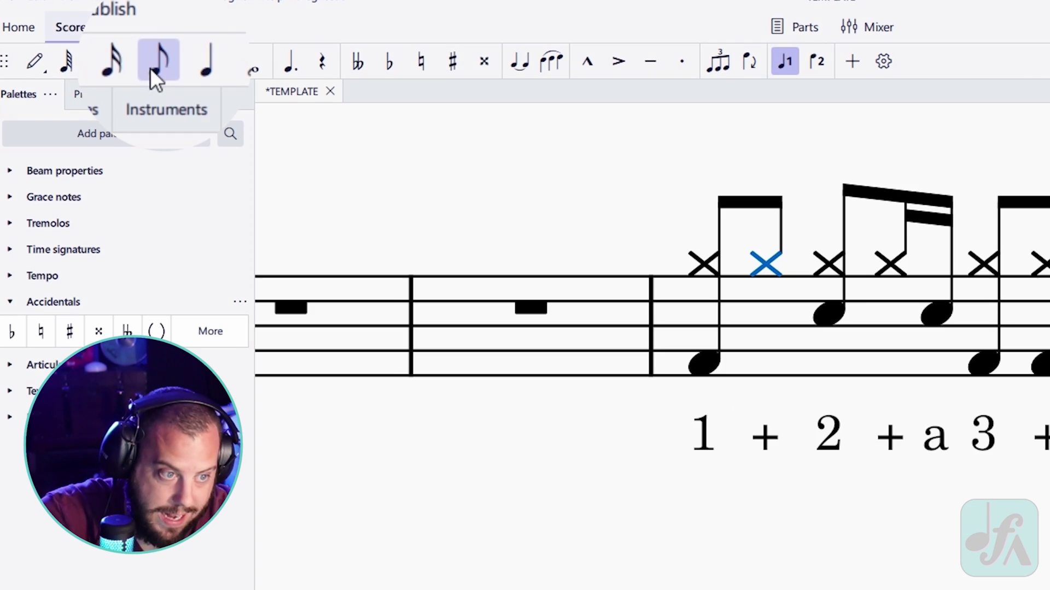
scroll(527, 414, up, 3)
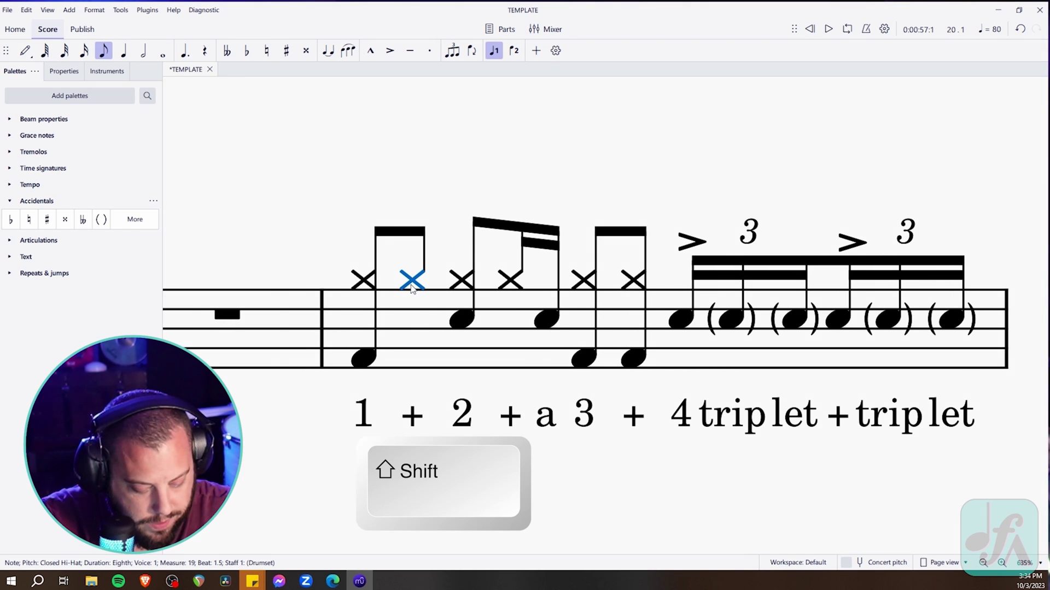
key(shift+b)
key(Escape)
key(Escape)
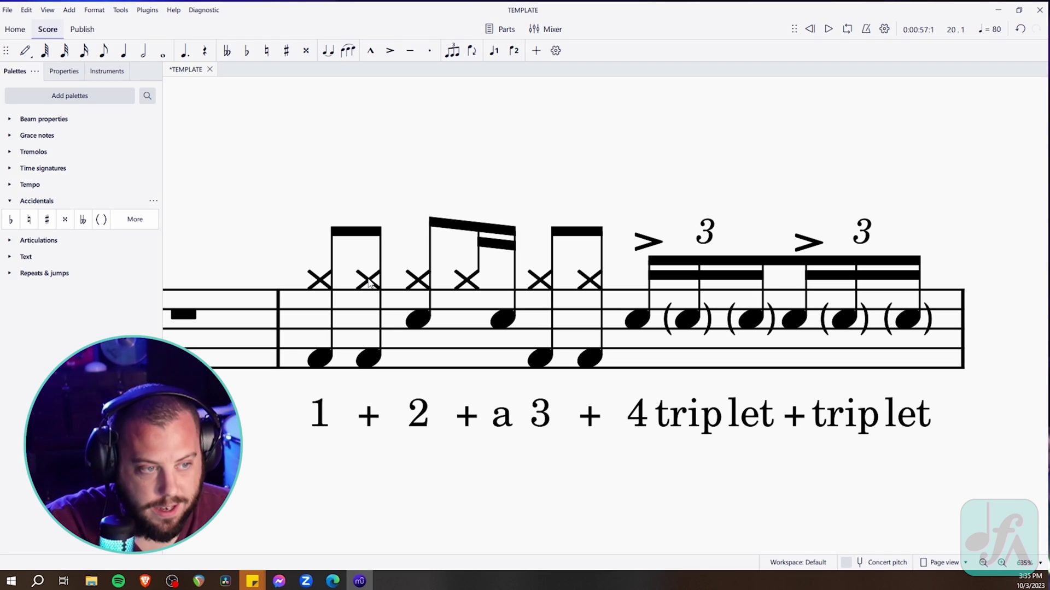
Change the closed hi-hat on the "+" of beat 1 to an open hi-hat
click(369, 280)
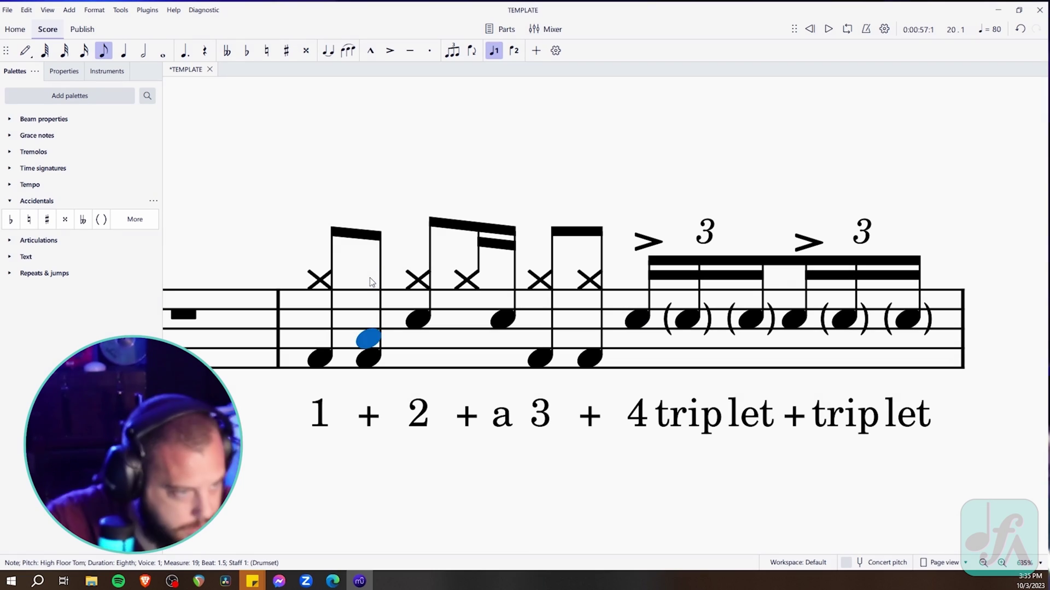
key(Up)
key(Up)
key(Up)
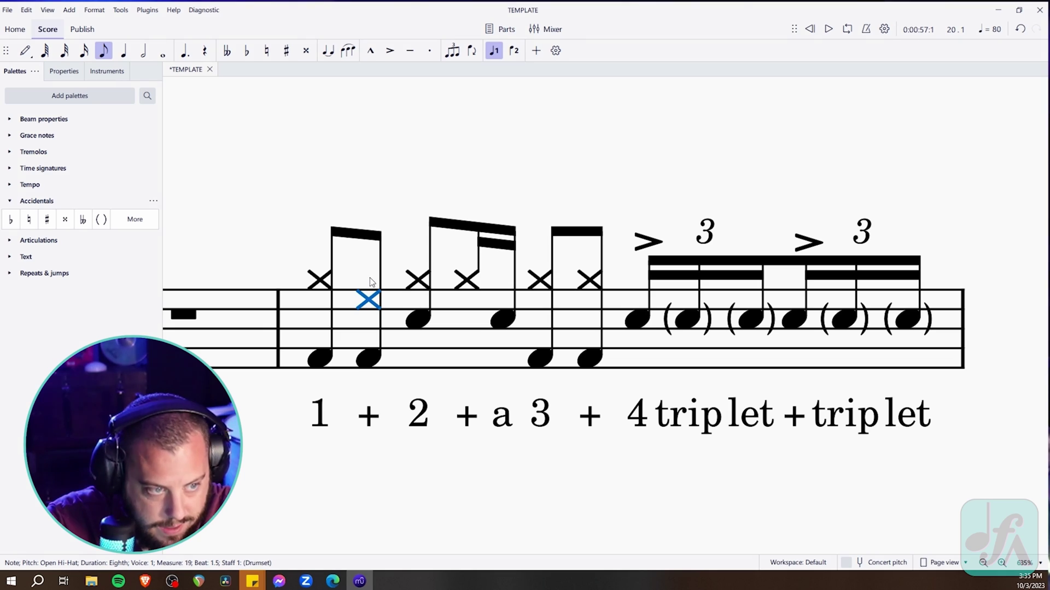
key(Escape)
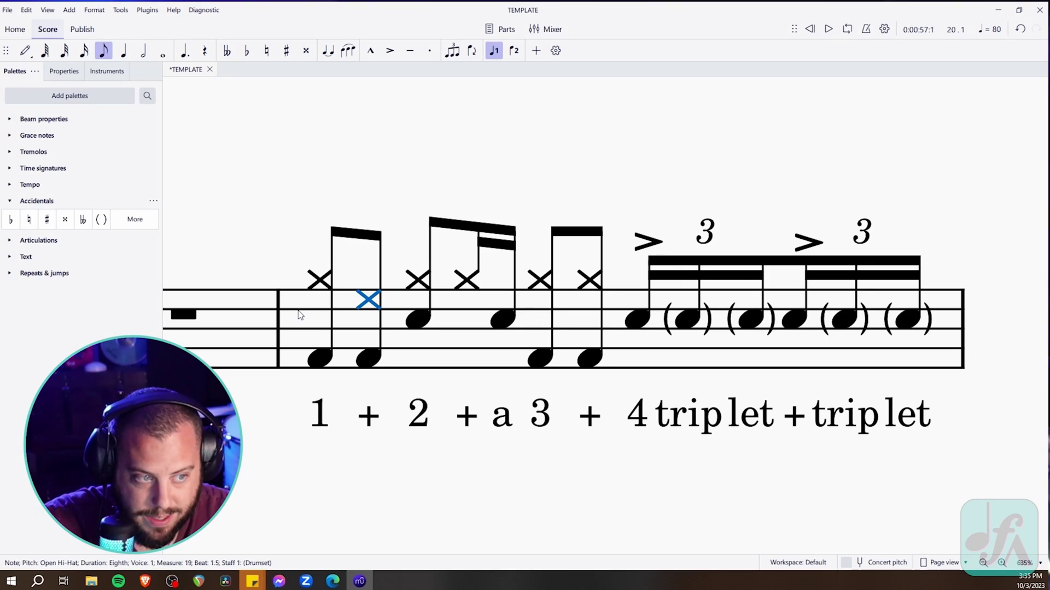
Select measure 19 and play it back briefly to hear the open hi-hat
click(299, 316)
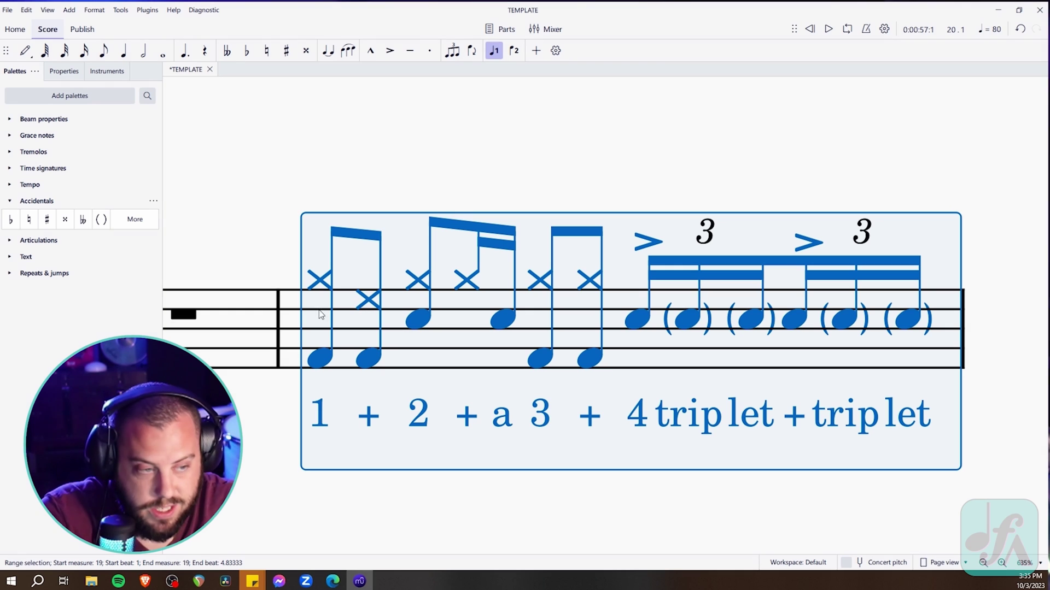
click(263, 329)
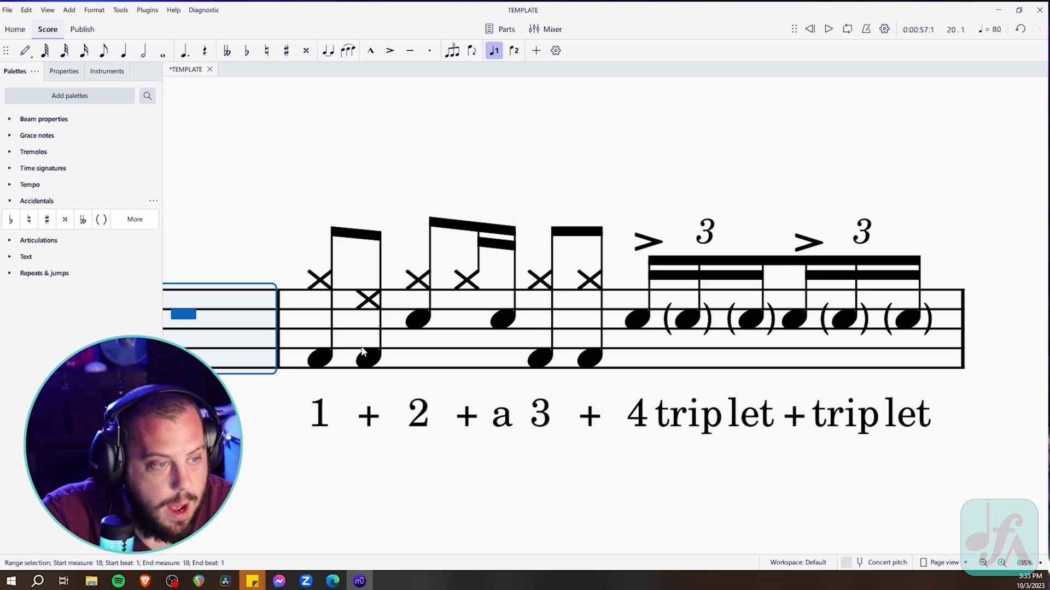
click(429, 355)
key(space)
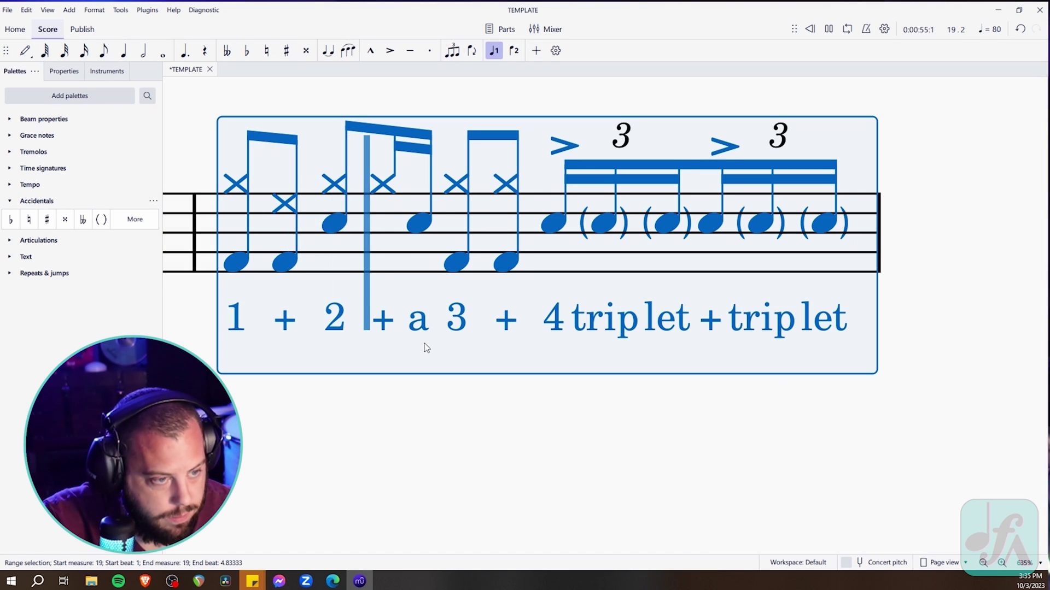
scroll(425, 344, down, 2)
key(space)
Replay measure 19 starting from the bass drum note on beat 1, and stop at the end of the measure
scroll(379, 403, down, 3)
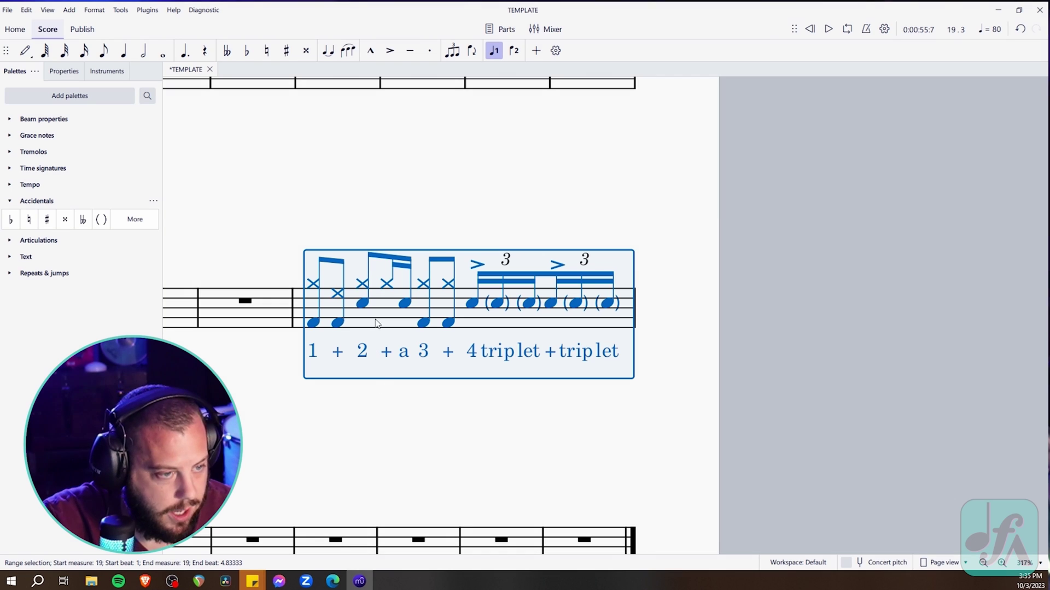
scroll(361, 419, down, 2)
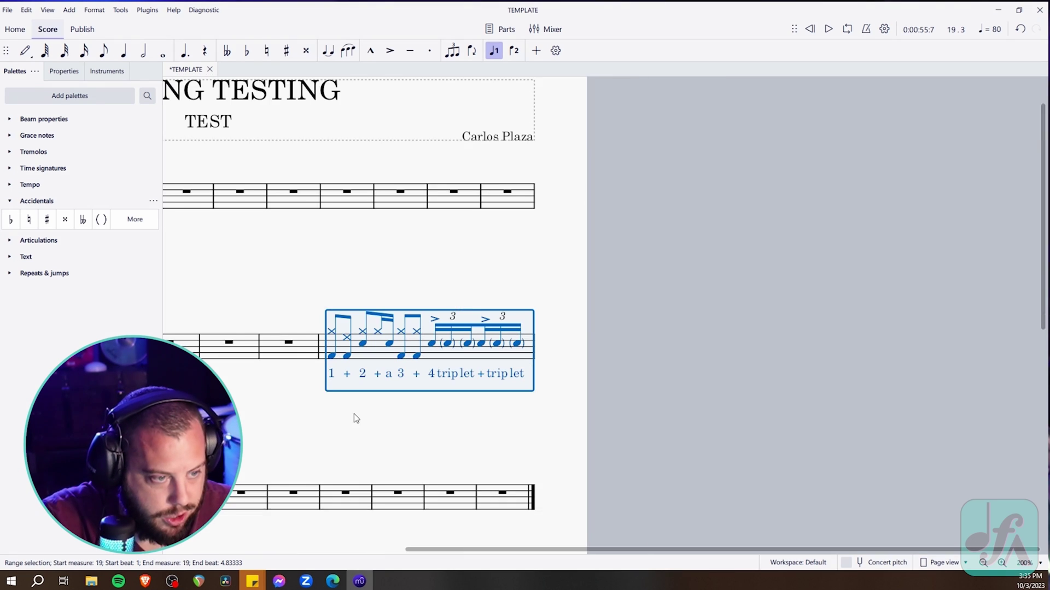
scroll(365, 383, up, 1)
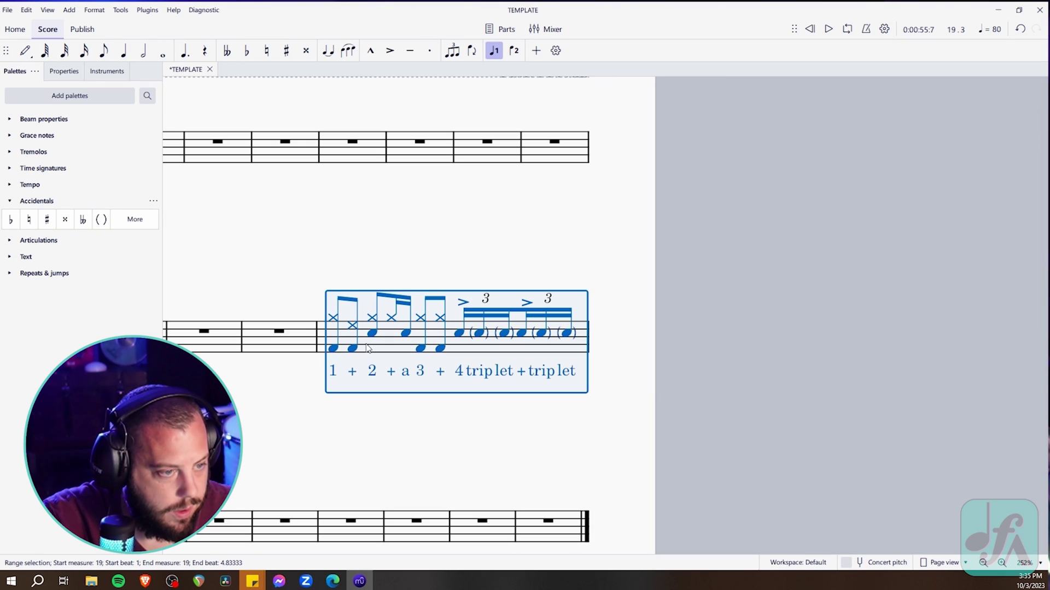
click(333, 349)
key(space)
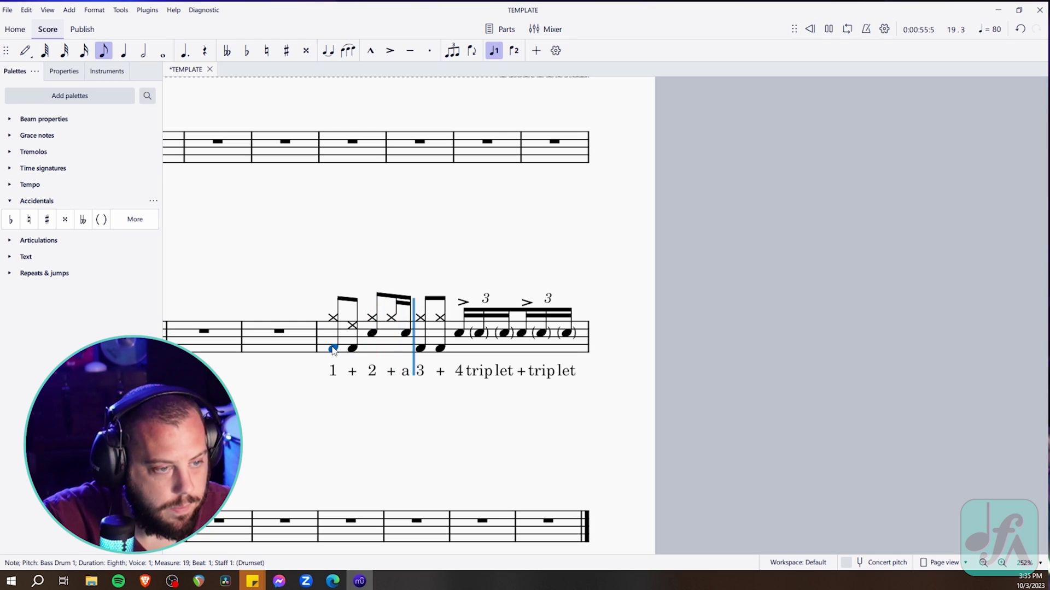
key(space)
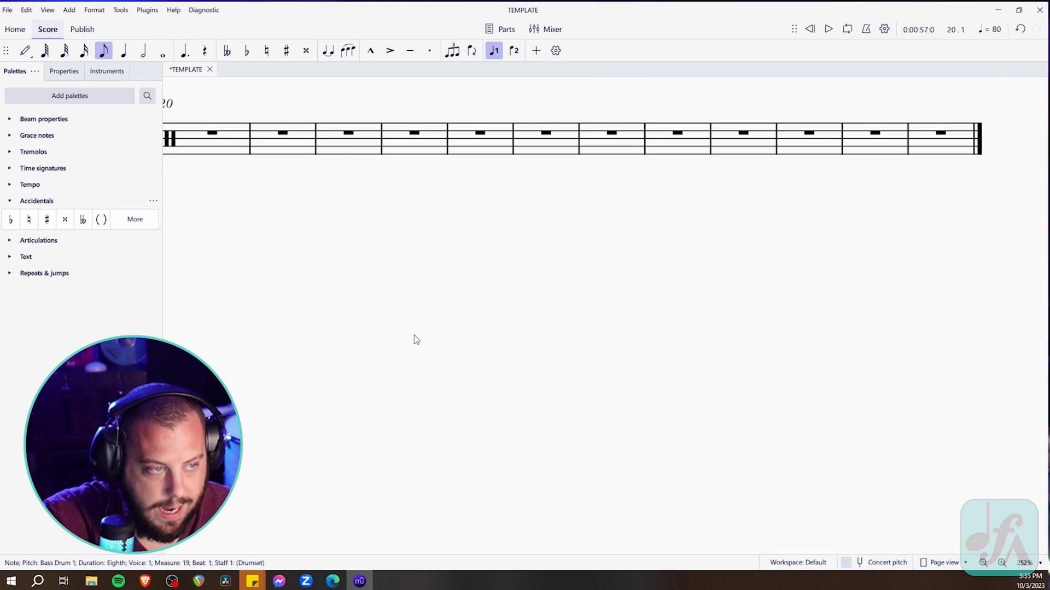
scroll(633, 403, down, 2)
scroll(421, 403, down, 2)
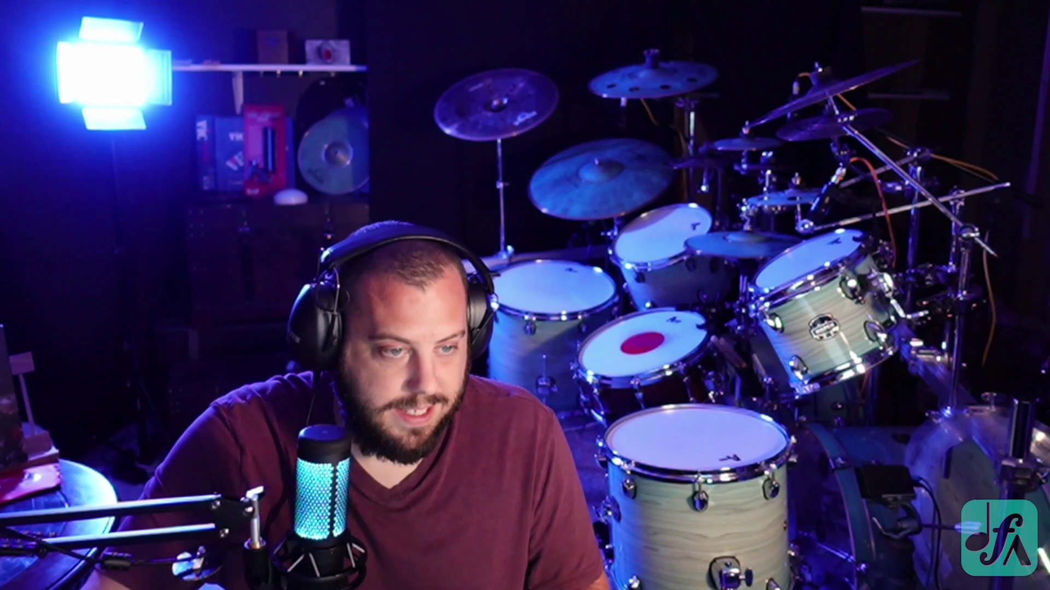
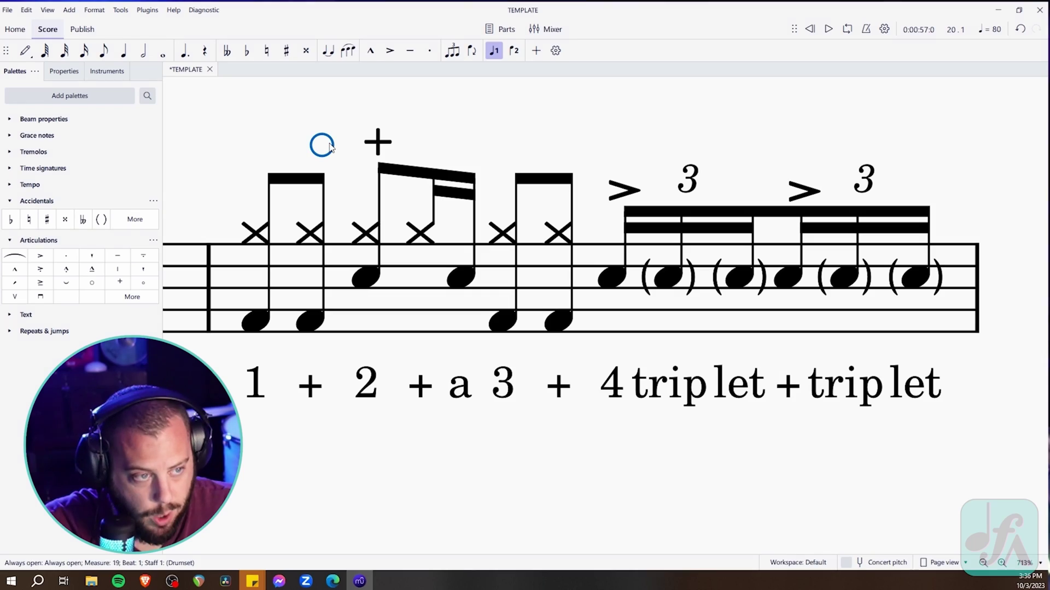
Play back measure 19 with the open and closed hi-hat symbols above the notes, and clear the selection
click(359, 313)
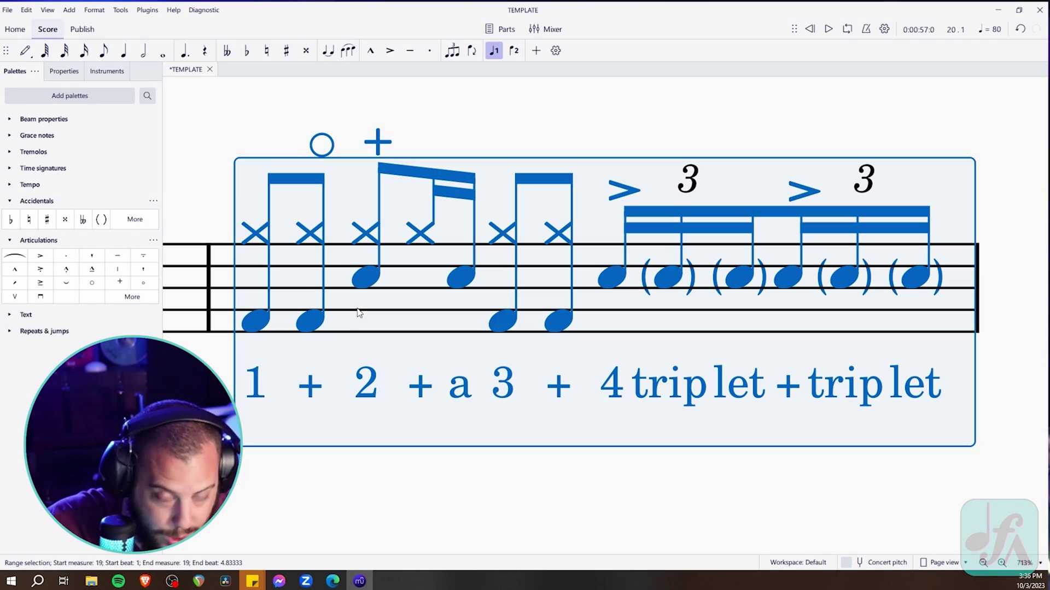
key(space)
scroll(357, 308, down, 3)
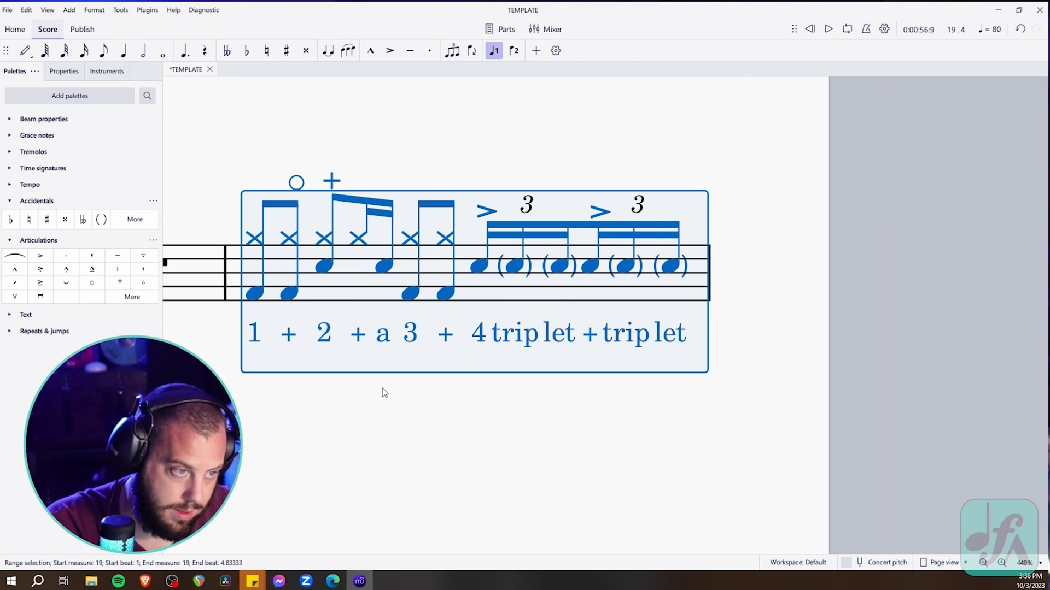
key(Escape)
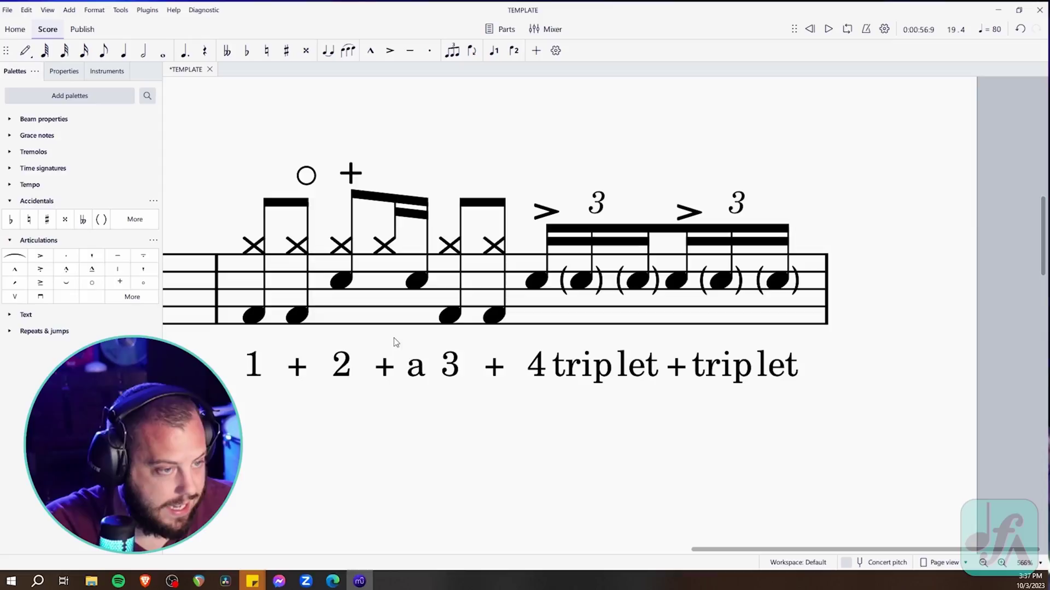
Move the closed hi-hat symbol (+) from beat 2 to above the "a" of beat 2
scroll(382, 408, up, 2)
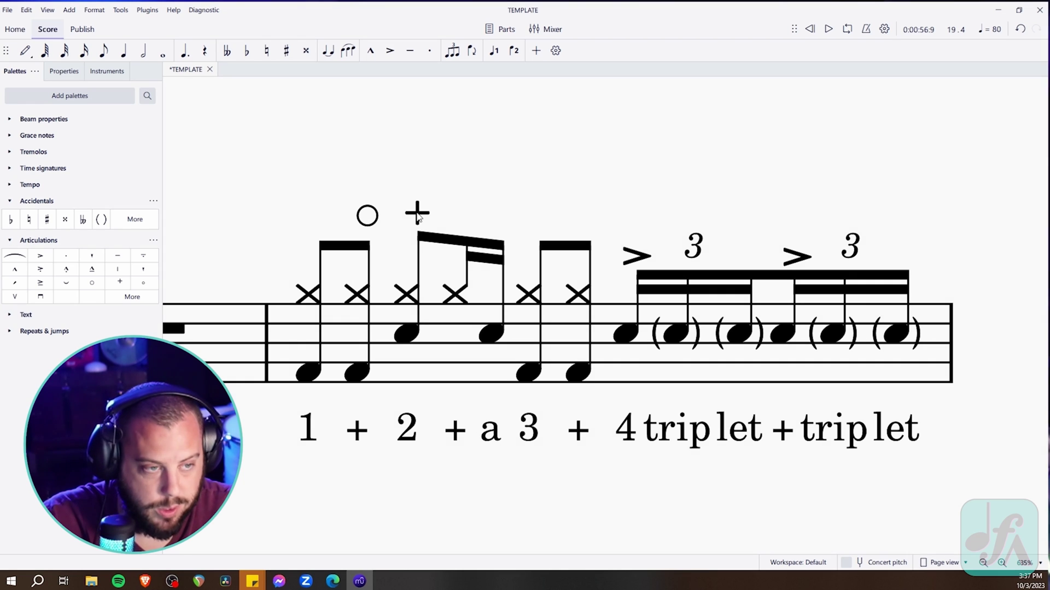
drag(421, 215, 502, 222)
click(520, 200)
click(497, 218)
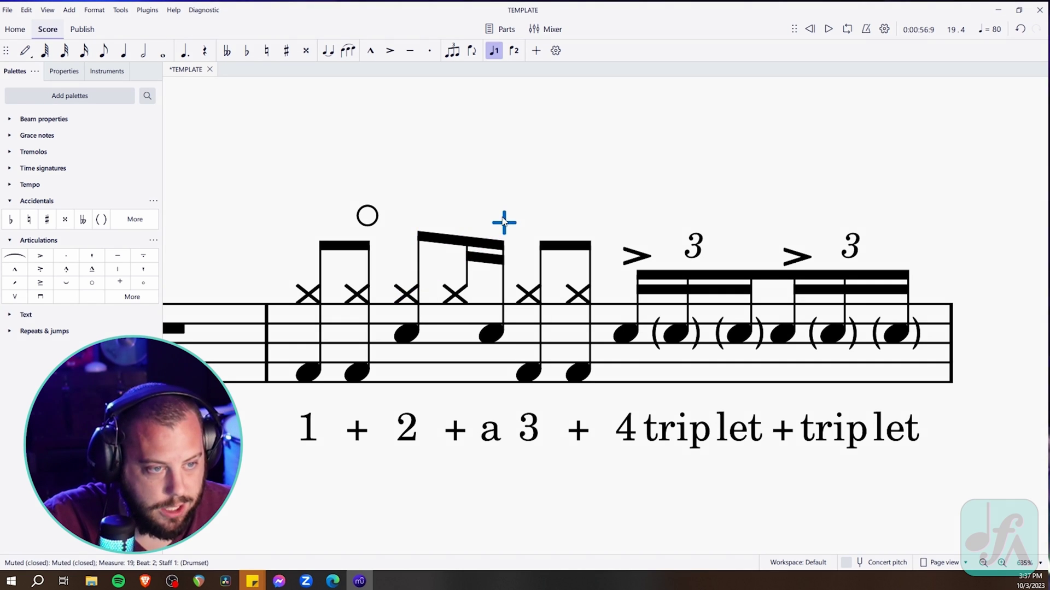
click(481, 196)
Step through the hi-hat notes from the "+" of beat 1 to the snare on the "a" of beat 2
click(360, 295)
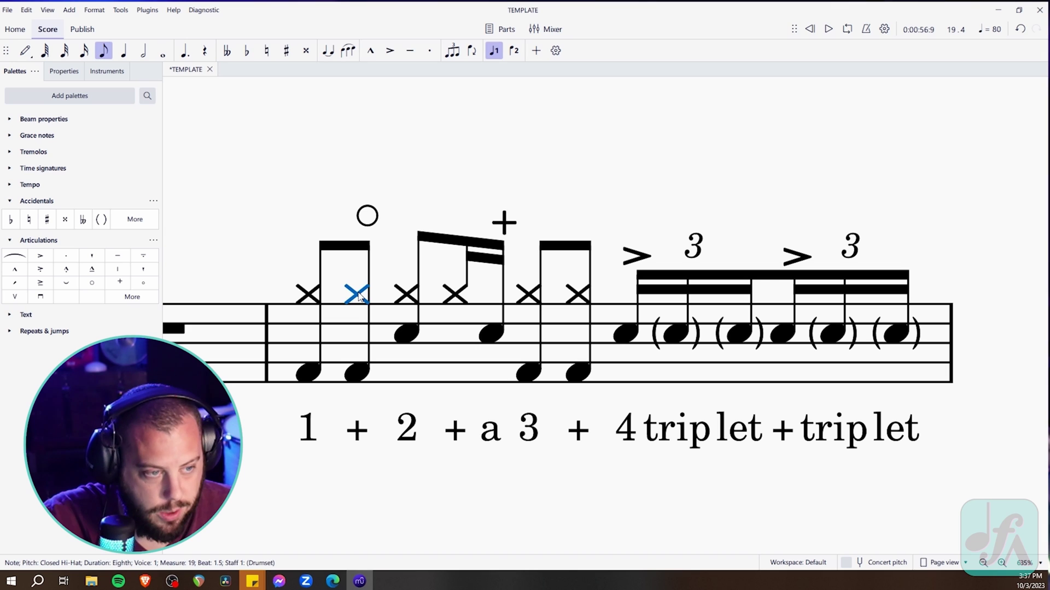
click(409, 293)
click(453, 296)
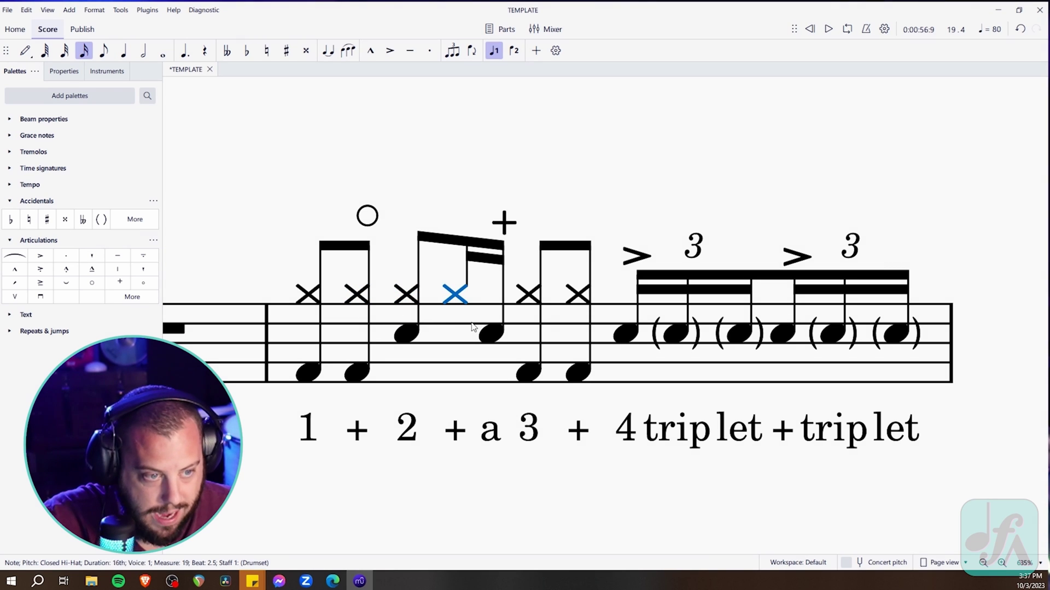
click(492, 333)
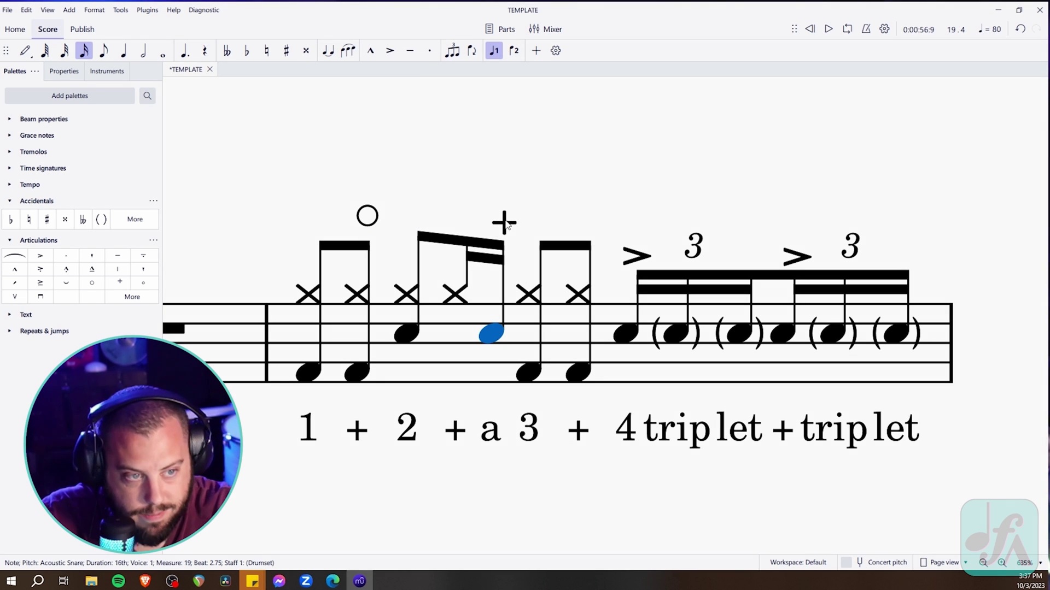
Move the closed hi-hat symbol (+) back above the hi-hat and snare on beat 2
drag(502, 229, 417, 220)
click(438, 204)
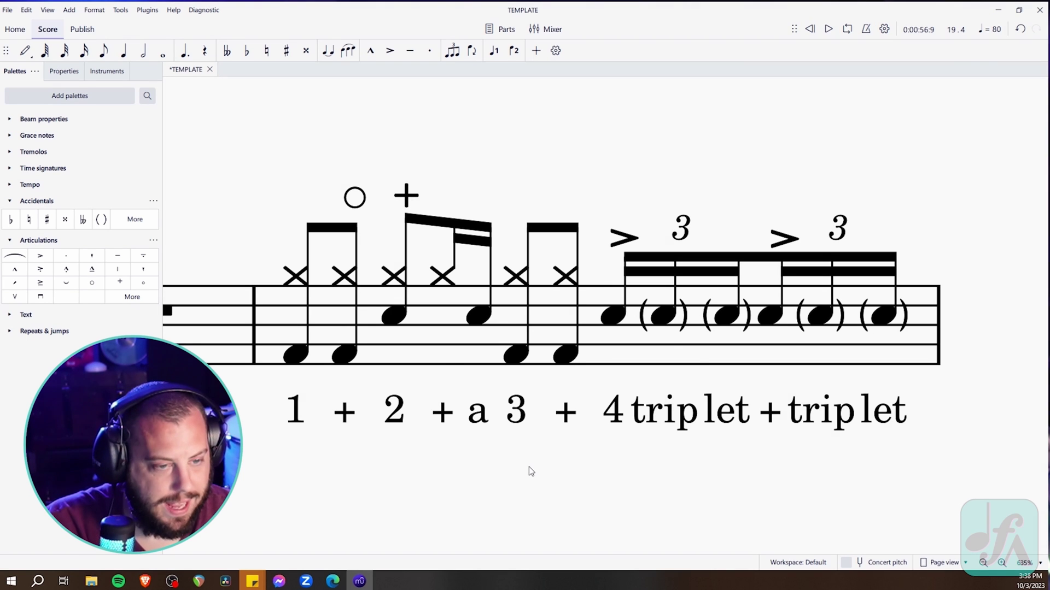
ctrl+scroll(530, 471, down, 5)
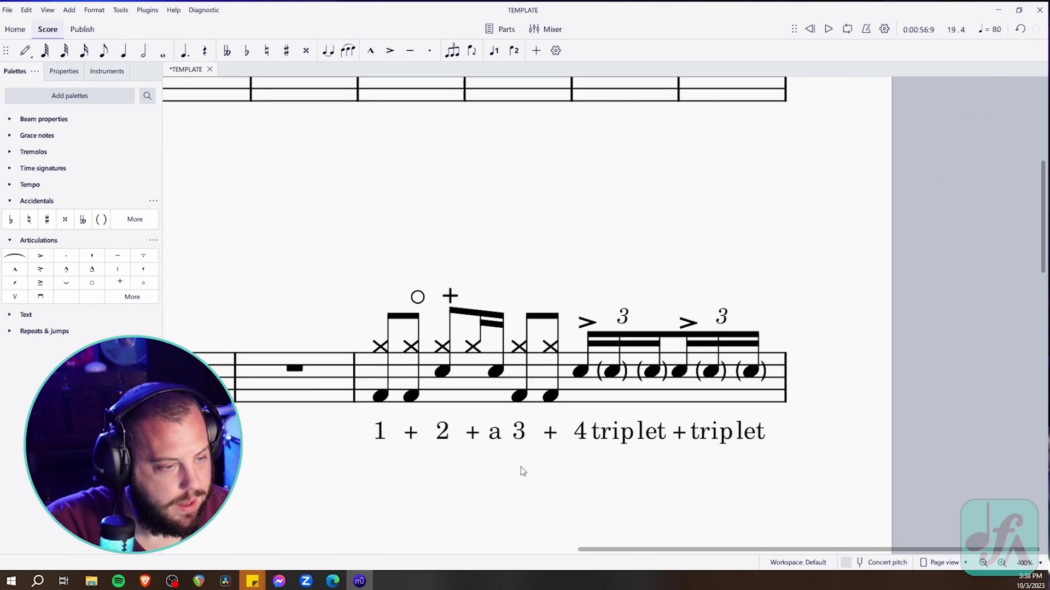
Delete all the contents of measure 19, including the groove and its counting text
click(482, 400)
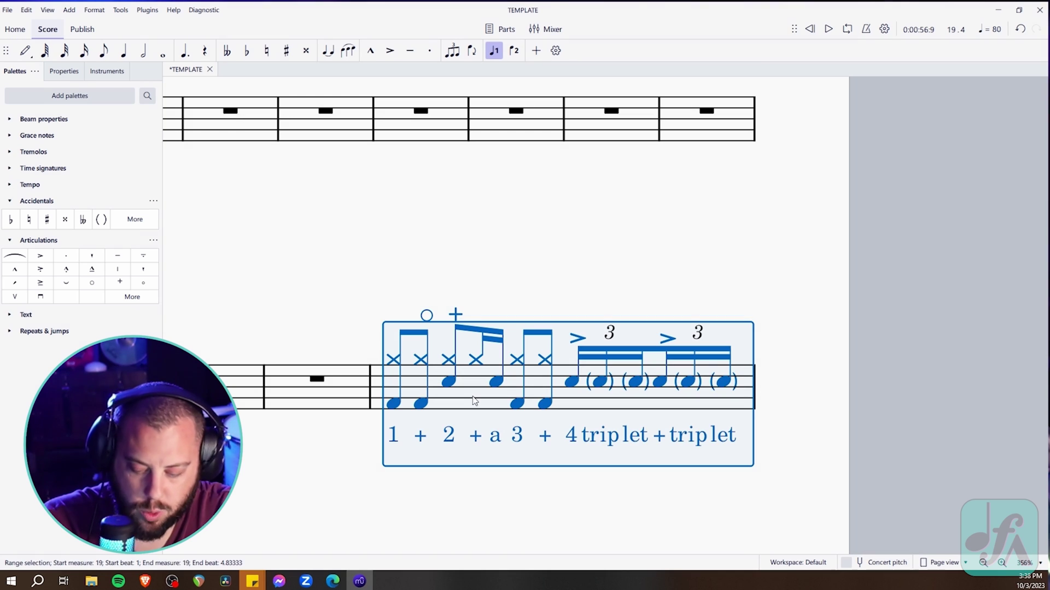
key(Delete)
ctrl+scroll(448, 432, up, 3)
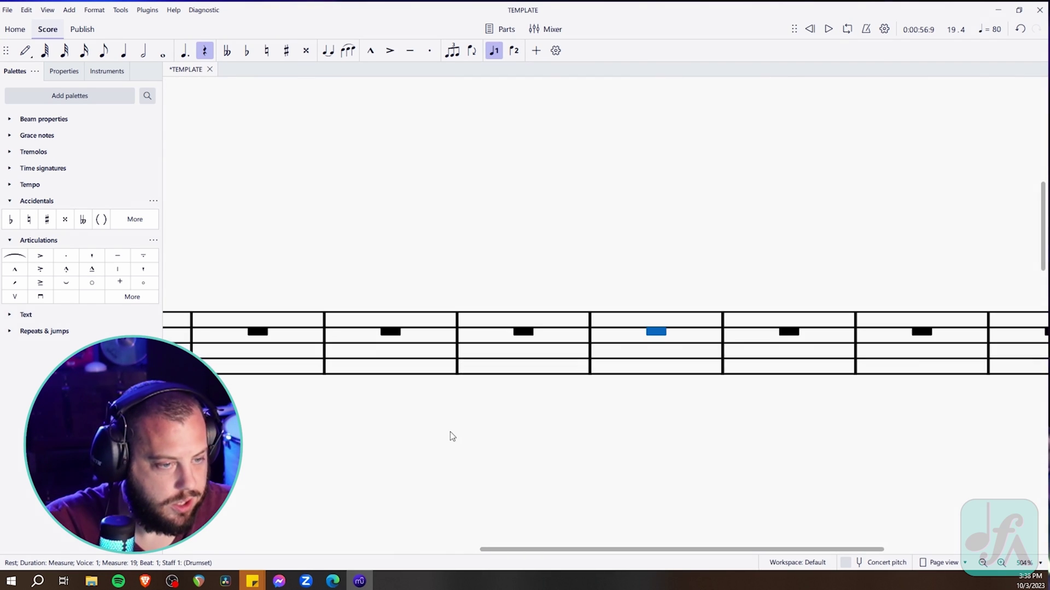
Fill measure 18 with eighth notes alternating acoustic snare on the beats and bass drum on the off-beats
click(480, 348)
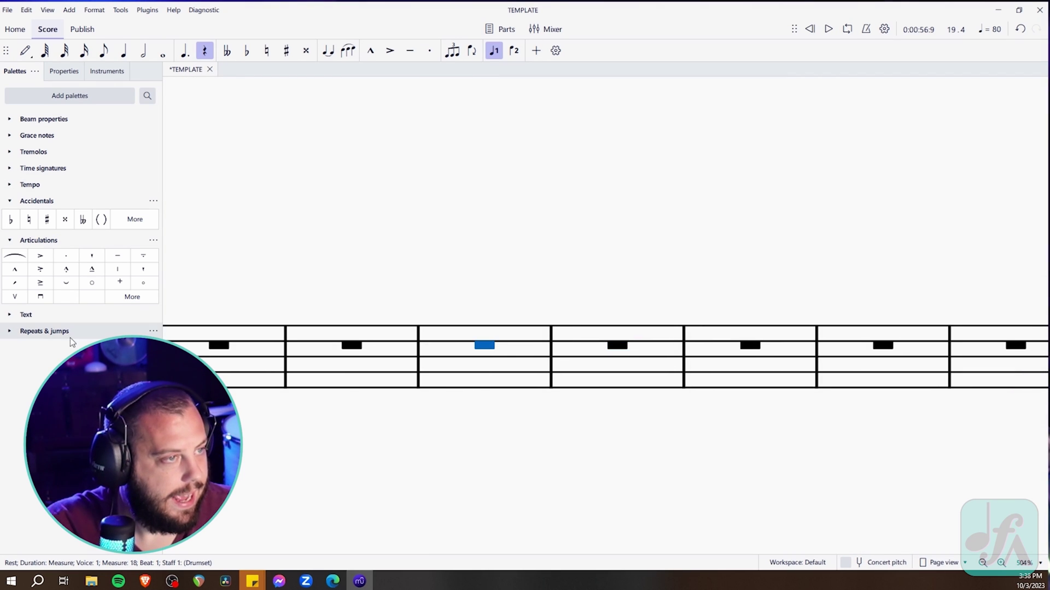
click(103, 50)
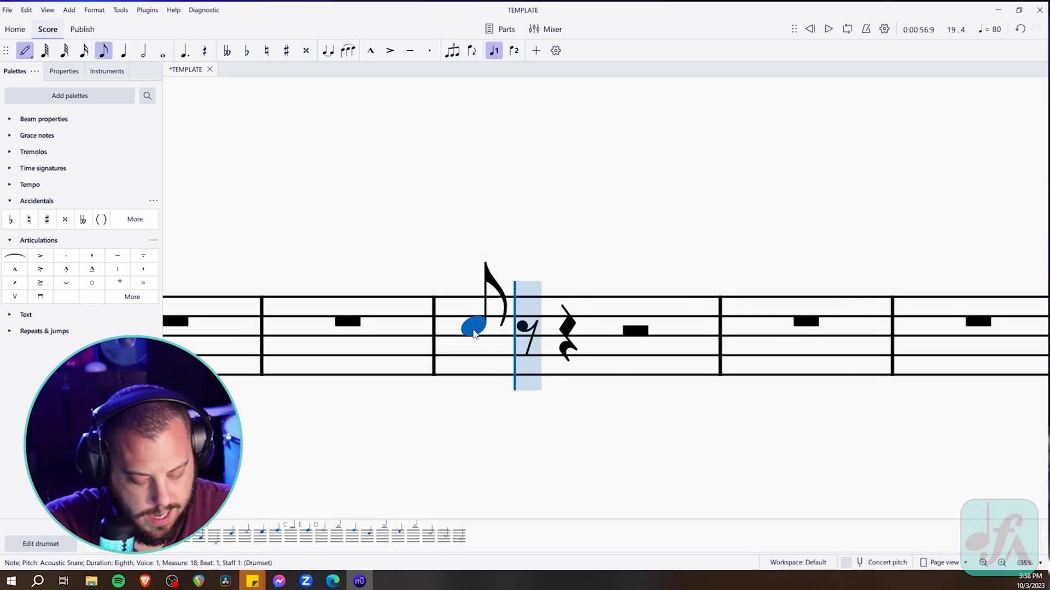
key(b)
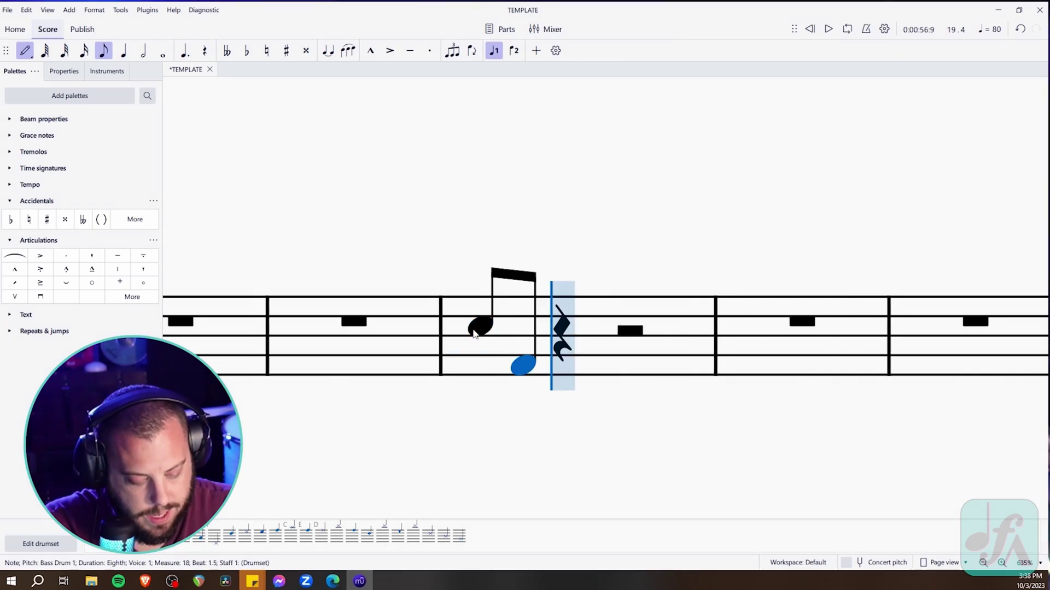
key(a)
key(b)
key(a)
key(b)
key(a)
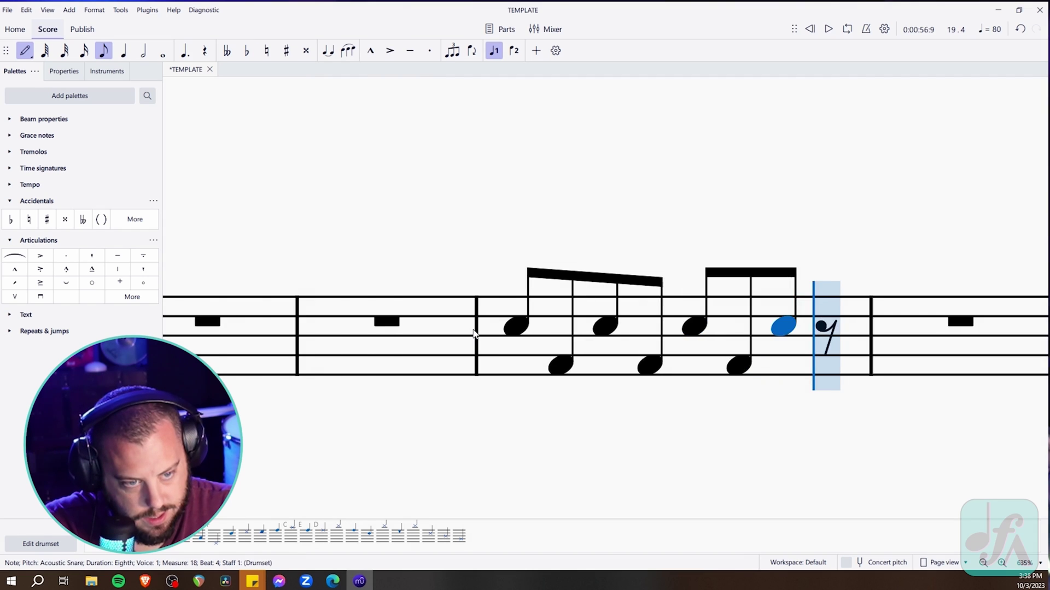
key(b)
key(Escape)
key(Escape)
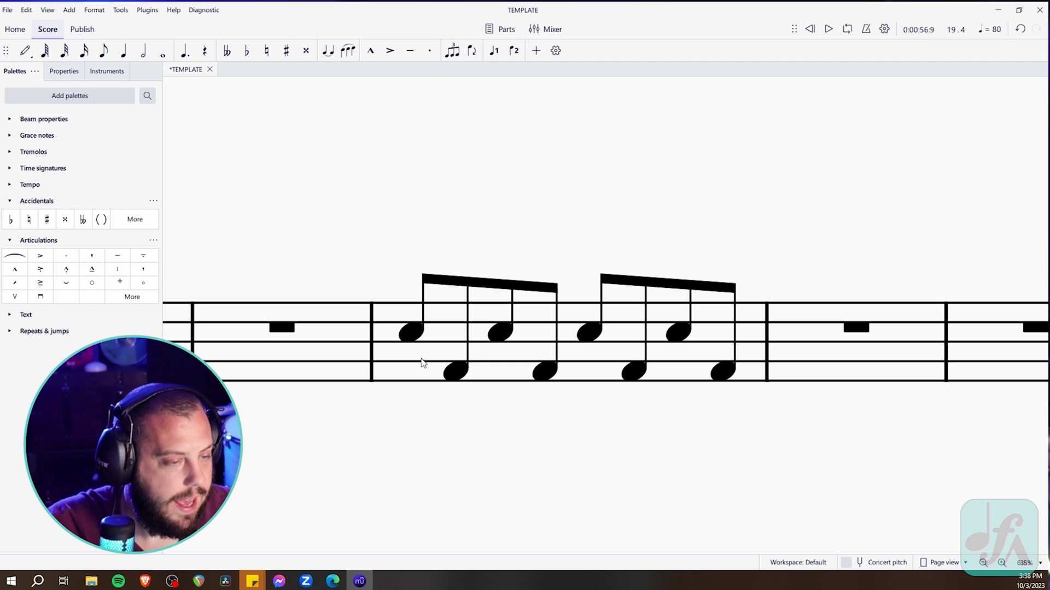
Add an acciaccatura grace note before the snare on beat 1 of measure 18
click(411, 333)
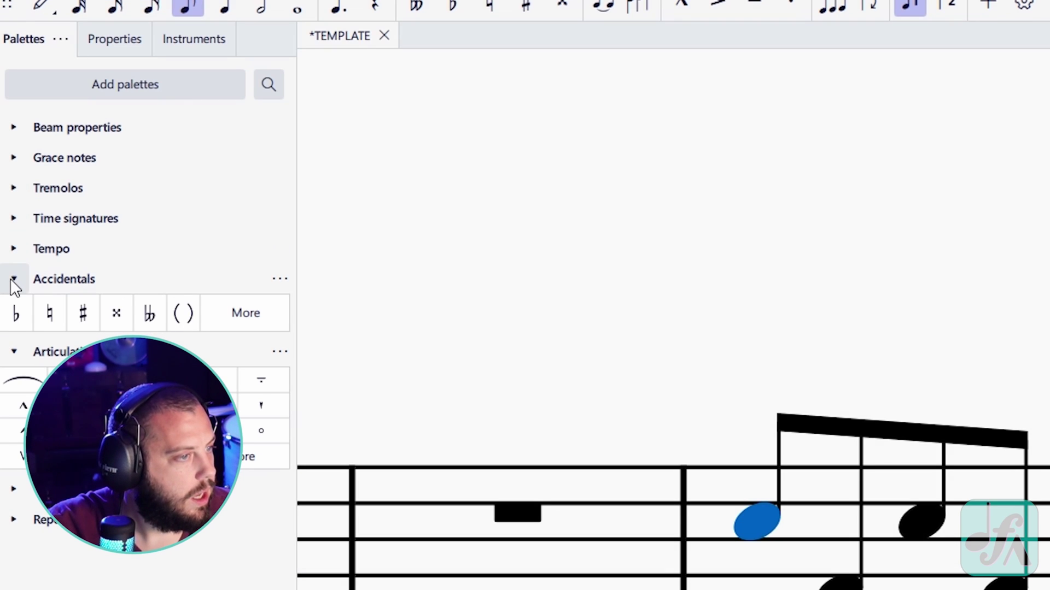
click(14, 157)
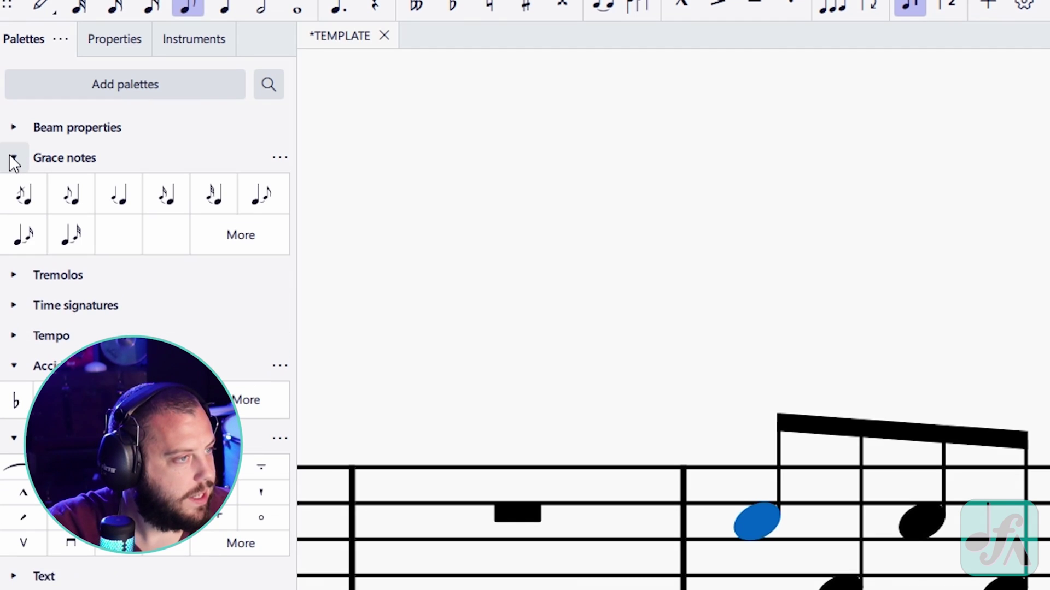
click(22, 198)
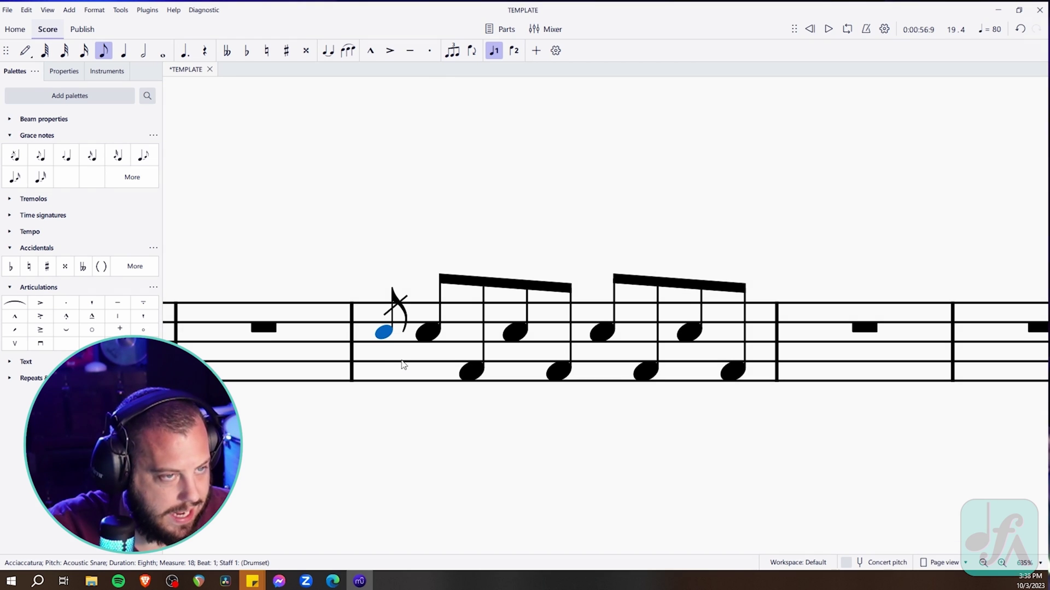
Tie the grace note to the main snare note on beat 1 to notate a flam
click(430, 333)
click(383, 334)
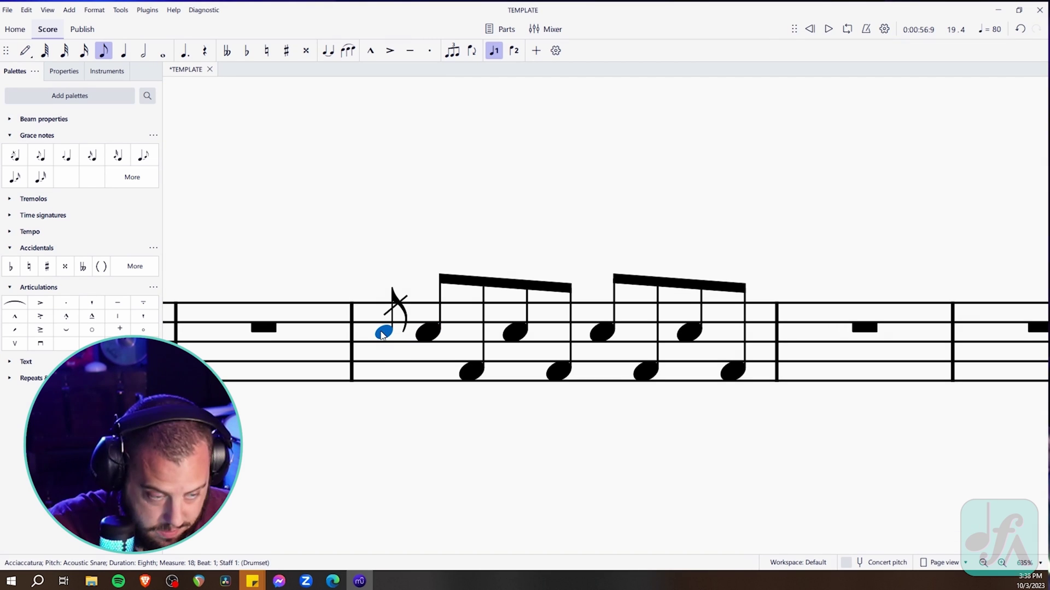
click(328, 52)
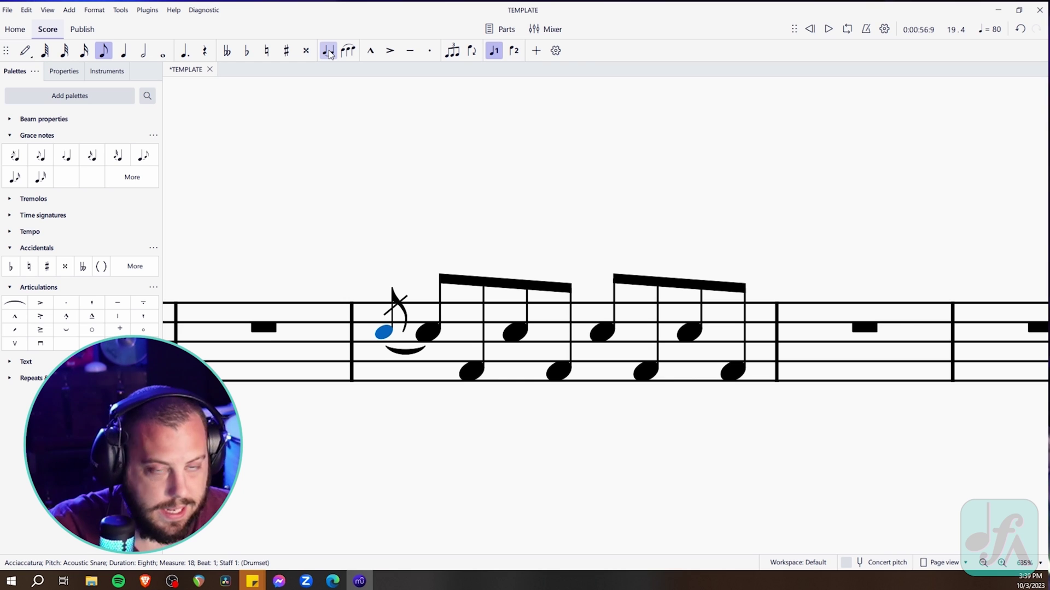
click(399, 418)
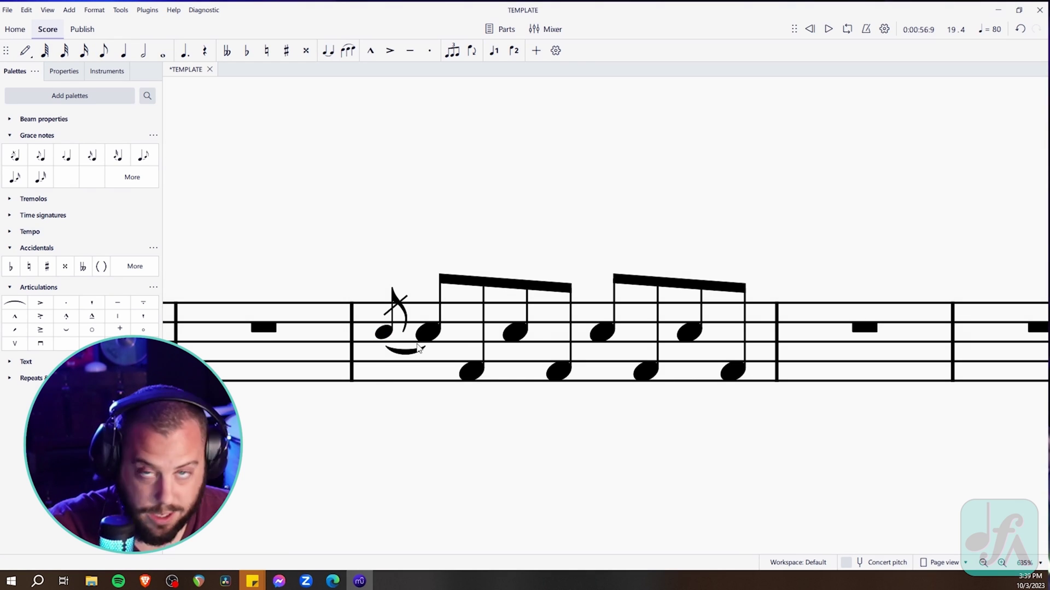
Play back measure 18 with the beat 1 flam and compare the snare notes on beats 1 and 2
click(385, 370)
key(space)
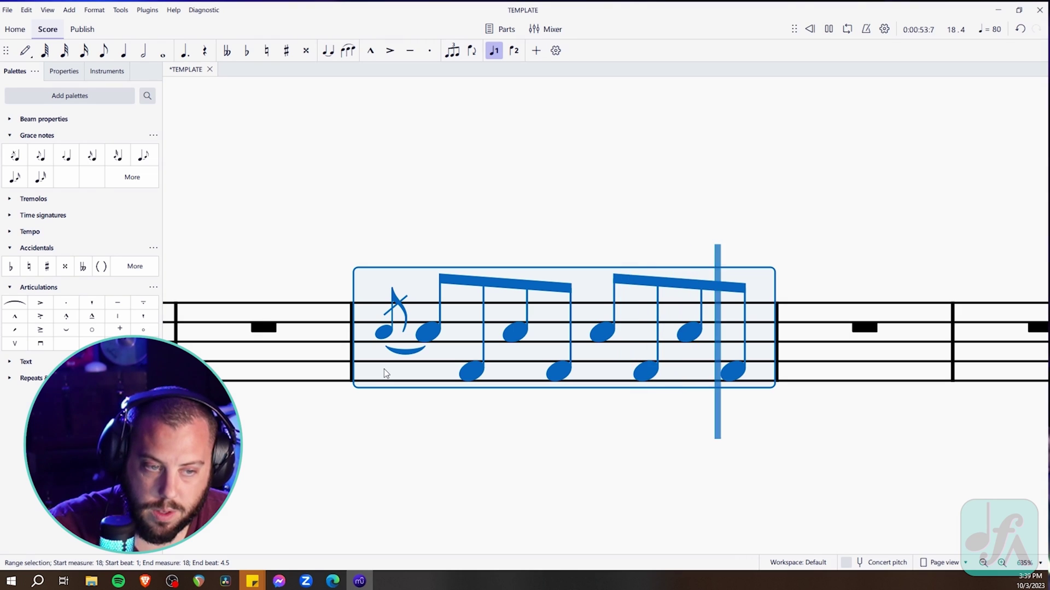
click(399, 389)
click(427, 334)
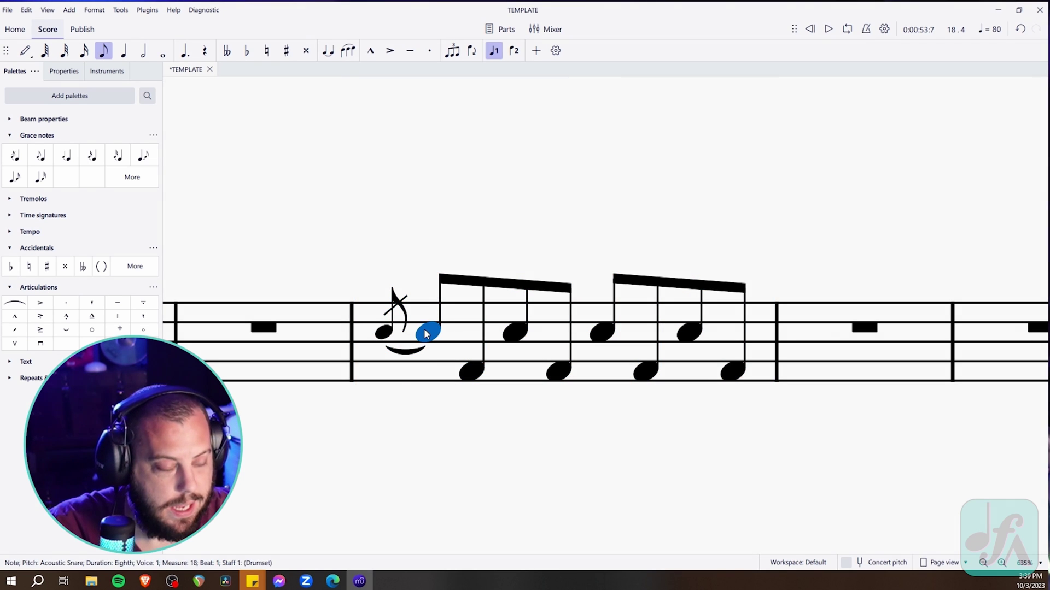
click(517, 333)
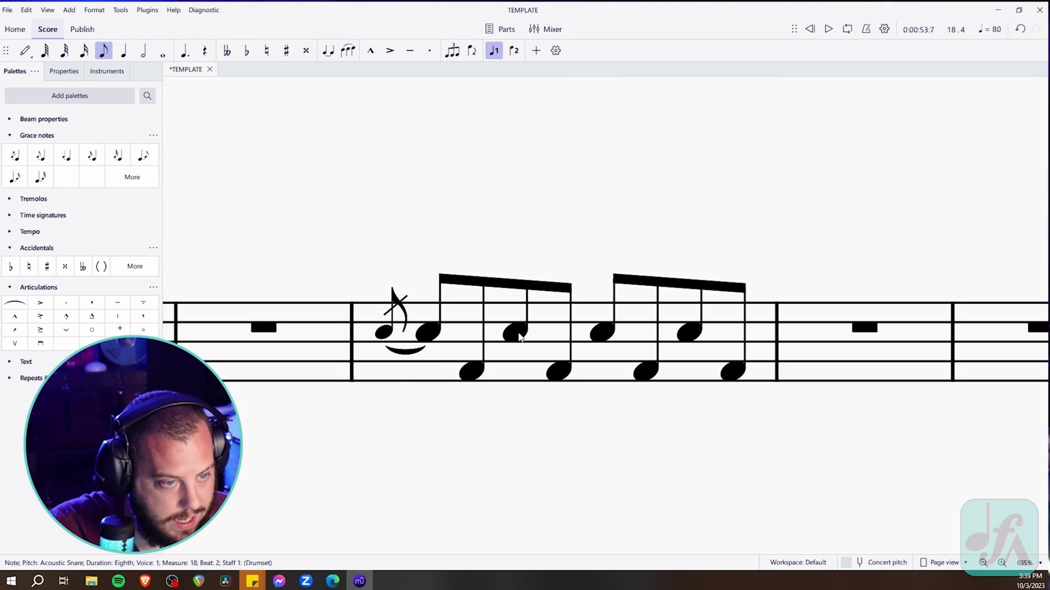
Copy the tied snare flam from beat 1 onto beats 2, 3 and 4 of measure 18
click(385, 334)
shift+click(424, 338)
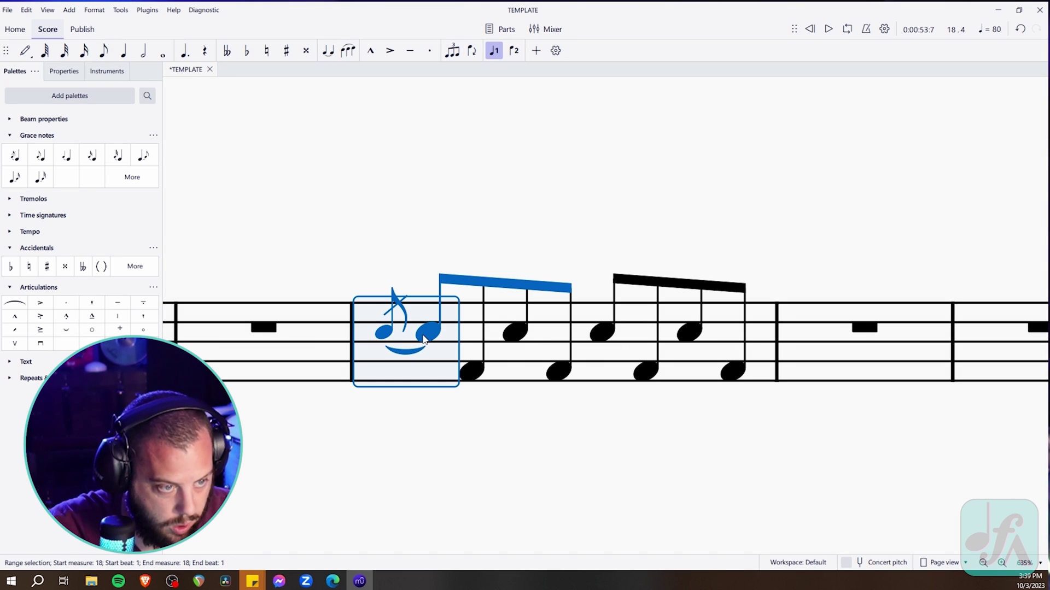
click(521, 339)
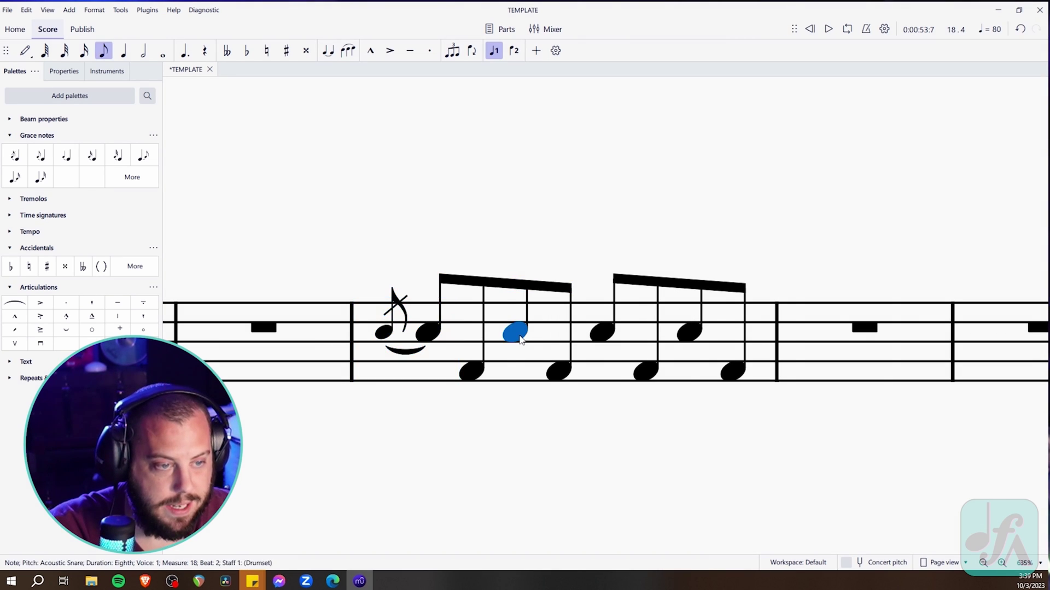
key(ctrl+v)
click(738, 338)
key(ctrl+v)
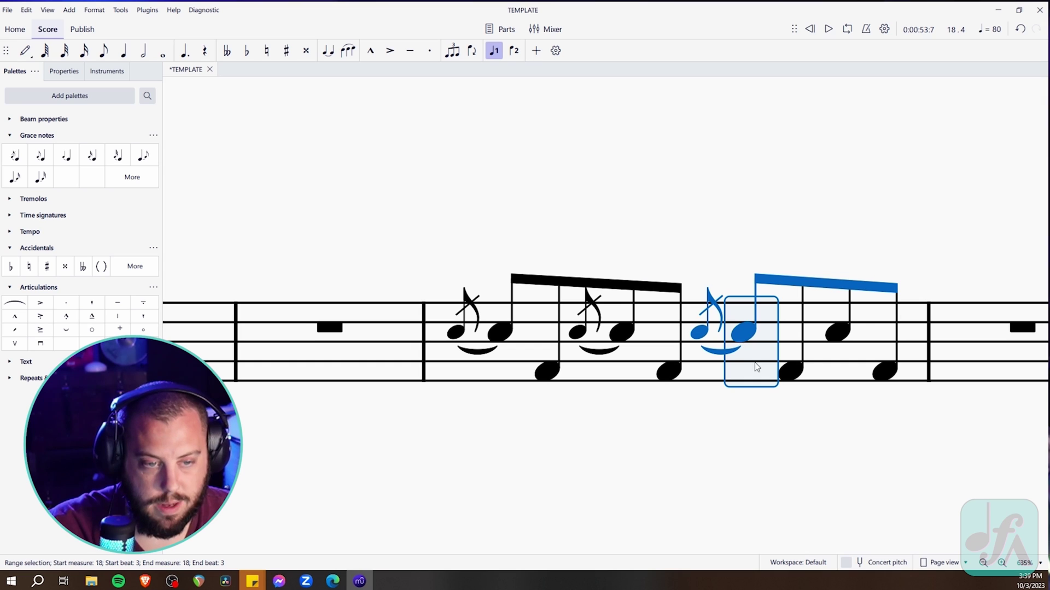
click(840, 338)
key(ctrl+v)
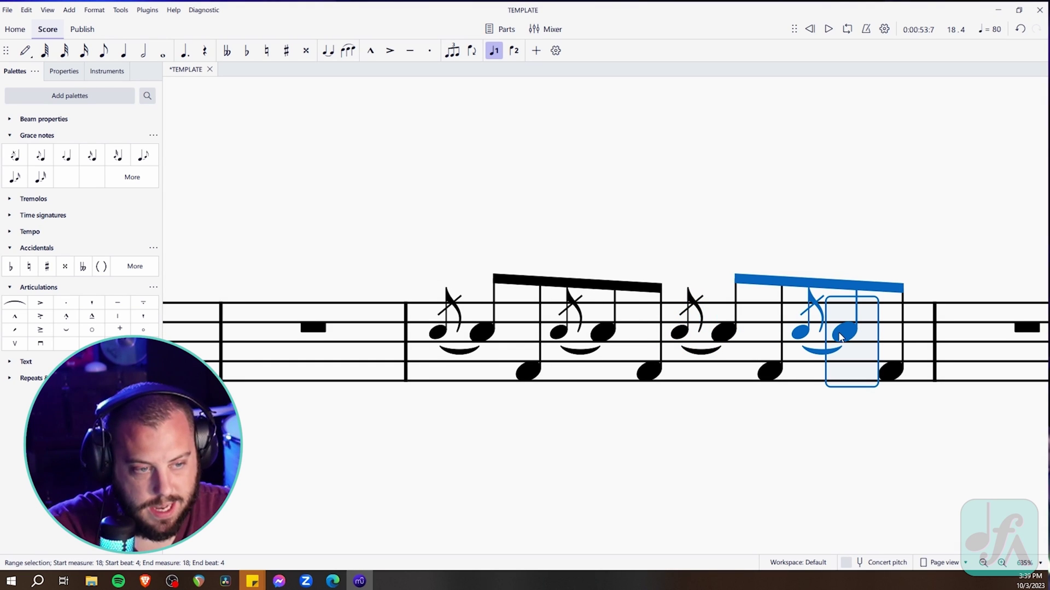
Play back measure 18 with a flam on every beat, and clear the selection
key(Escape)
click(452, 362)
key(space)
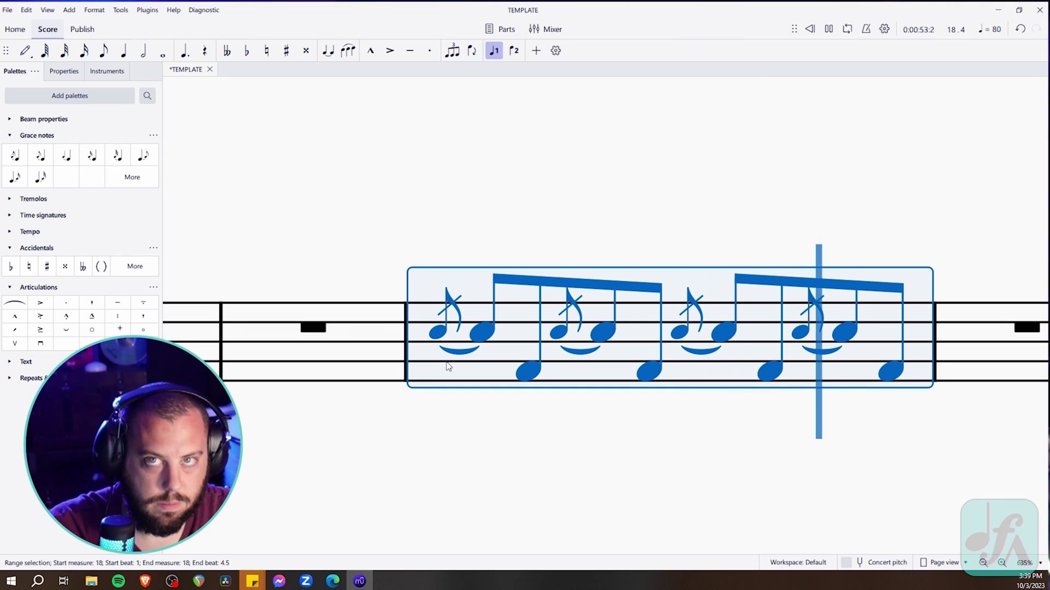
click(527, 427)
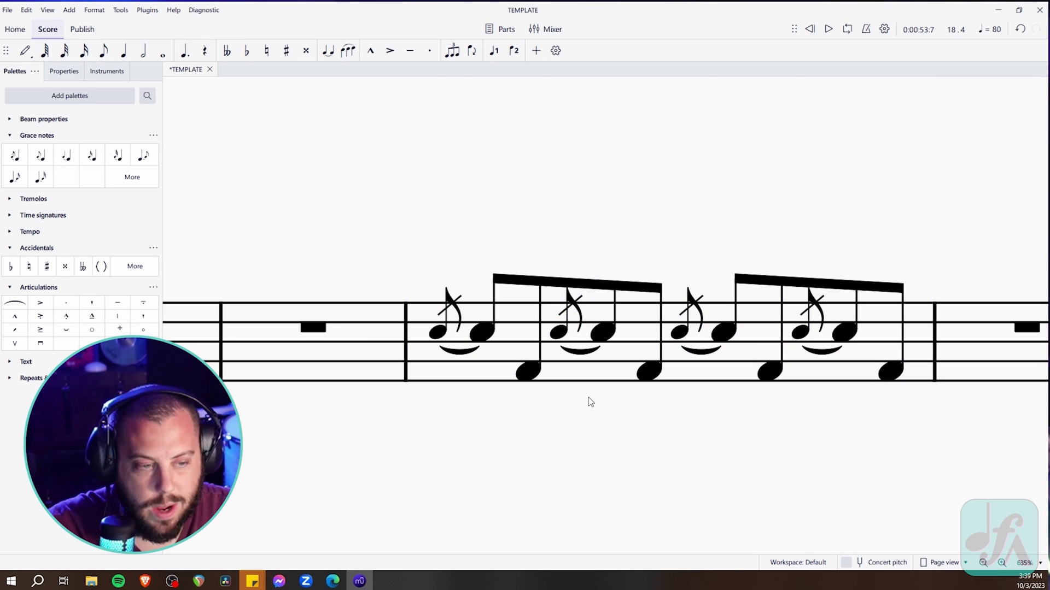
Examine the notehead, stem and beam of the snare flam on beat 2
ctrl+scroll(592, 444, up, 5)
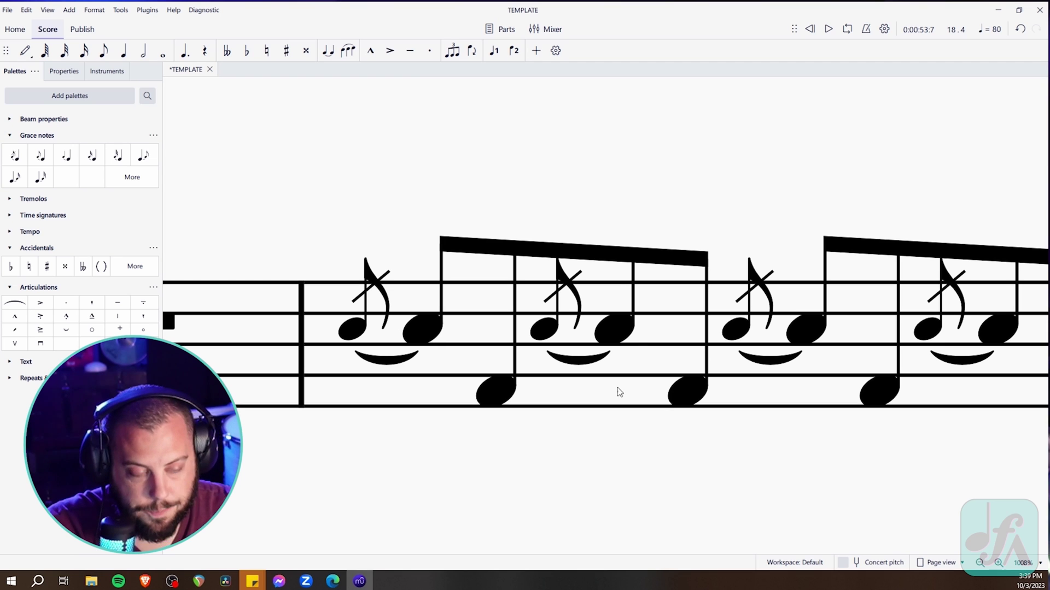
click(618, 326)
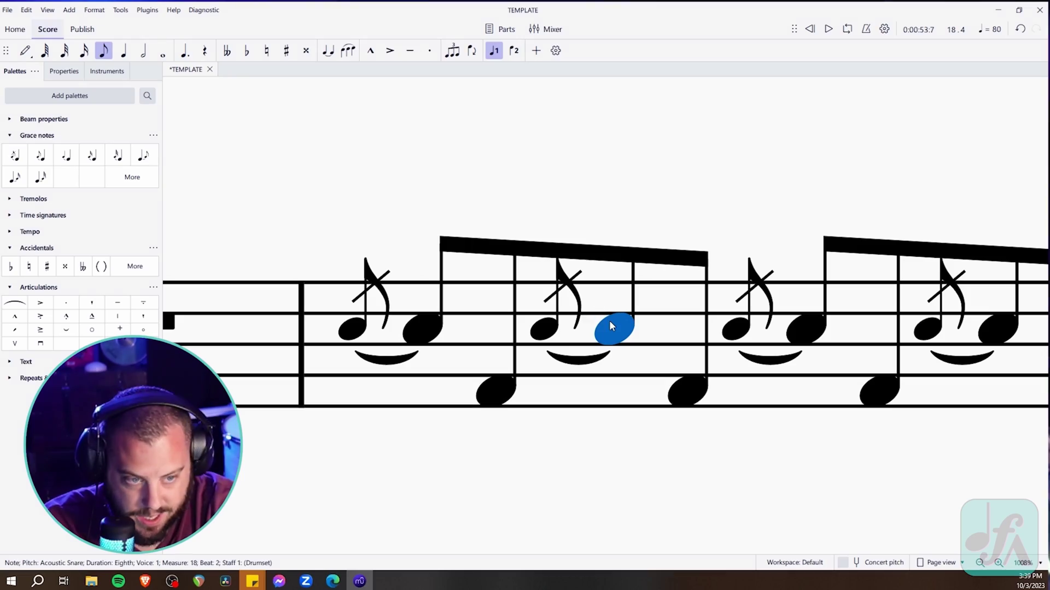
click(632, 304)
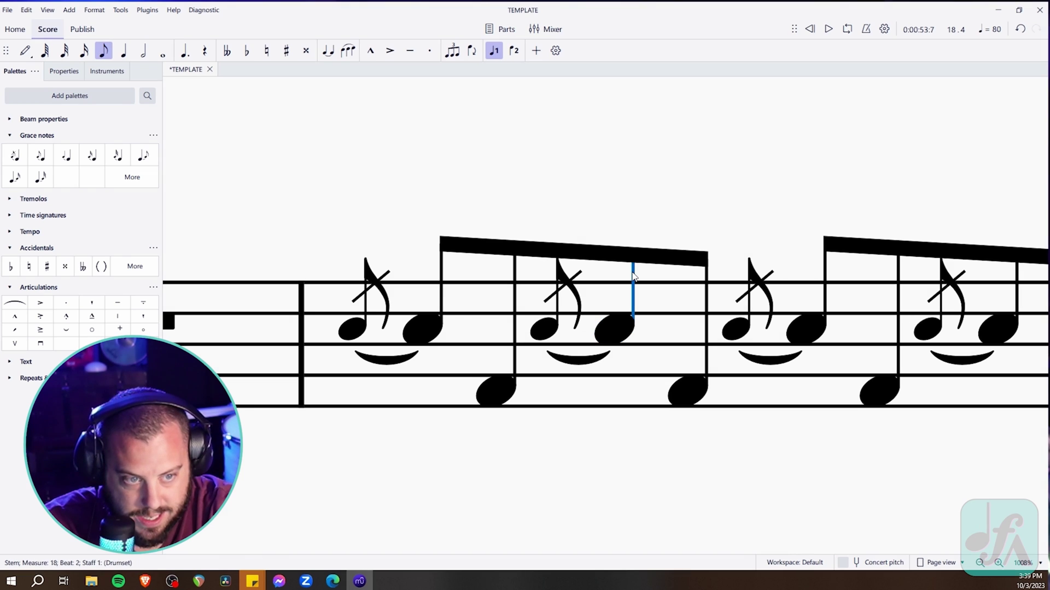
click(634, 261)
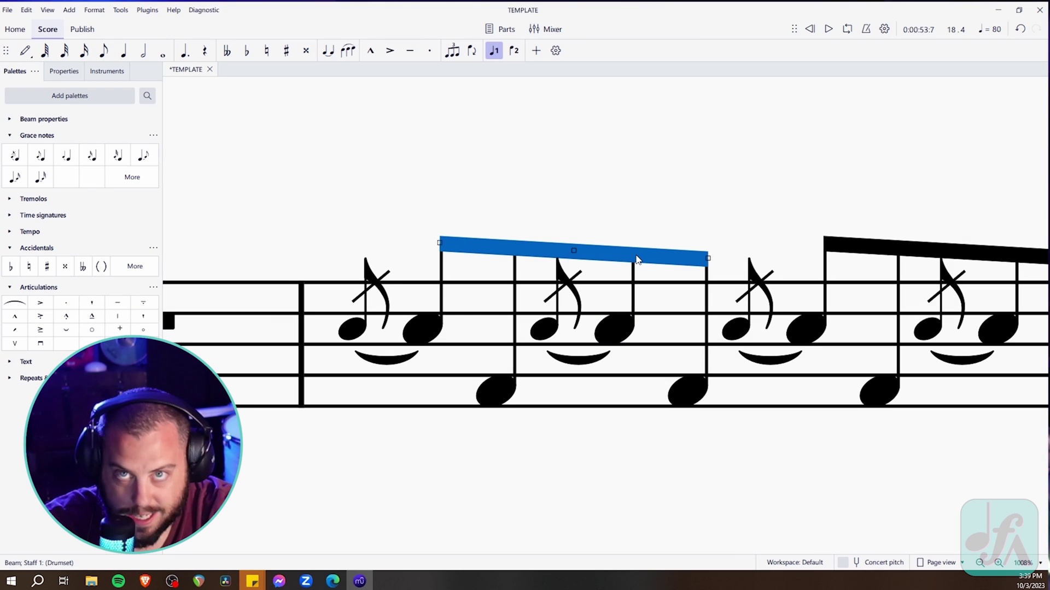
click(633, 289)
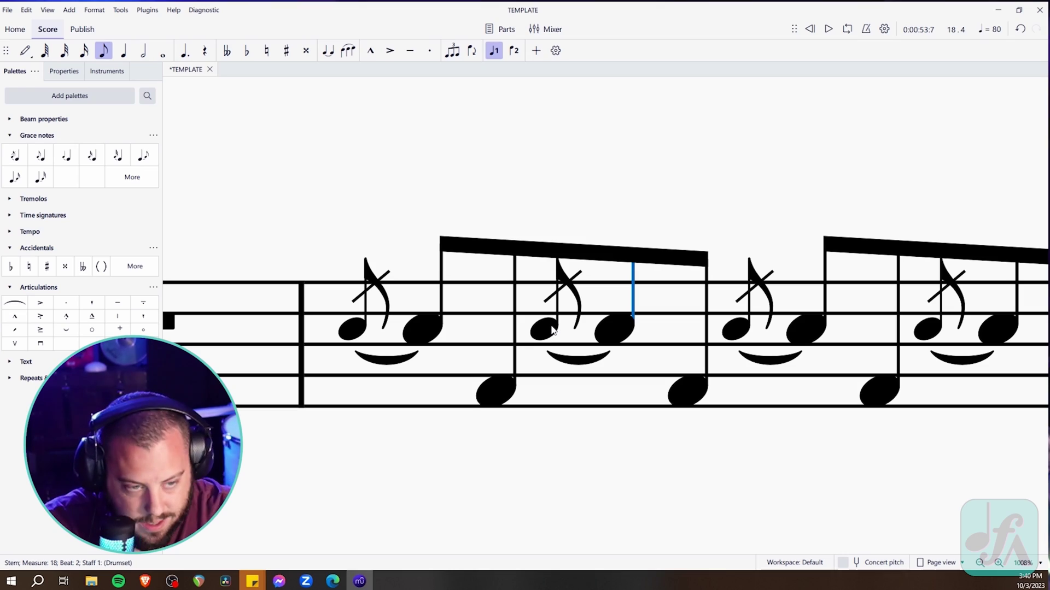
click(574, 469)
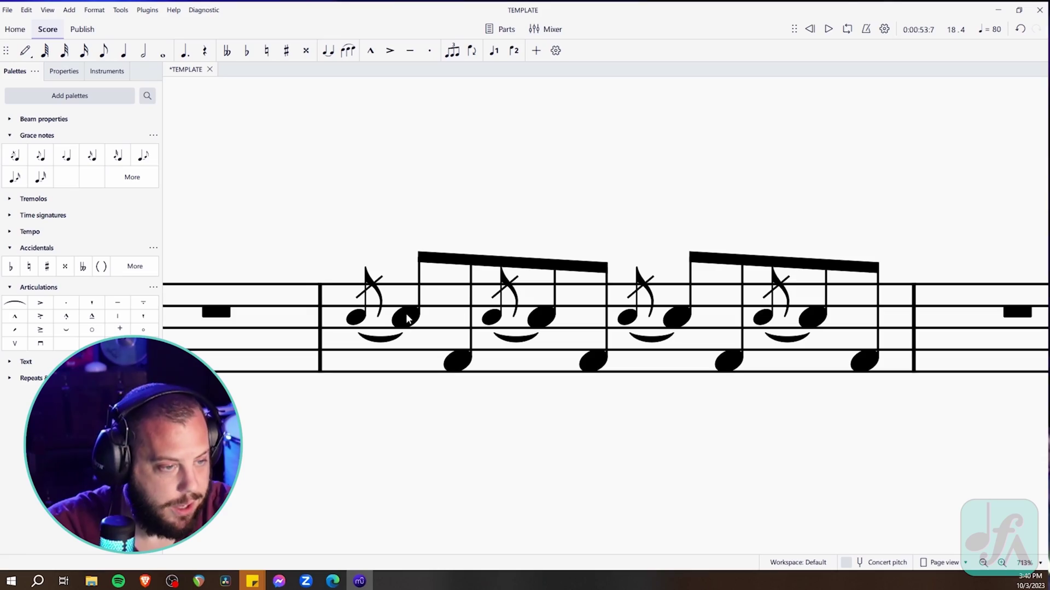
Change the flam on beat 3 of measure 18 from snare to Low-Mid Tom
click(677, 319)
key(g)
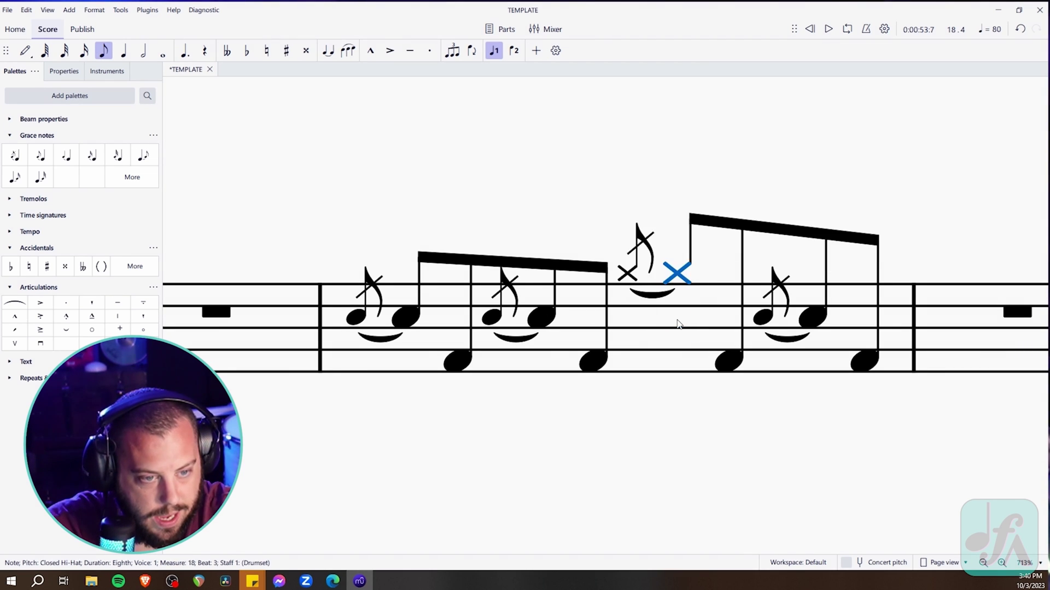
key(Up)
key(Up)
key(Up)
key(Up)
key(Up)
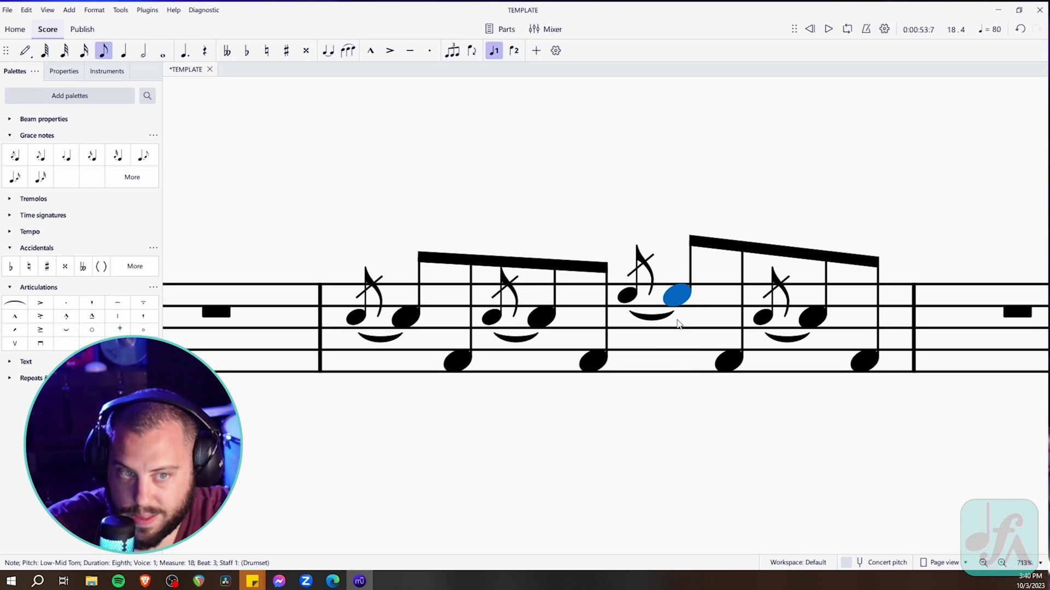
key(Escape)
Change the flam on beat 4 from snare to Low Floor Tom, and play back measure 18
click(815, 317)
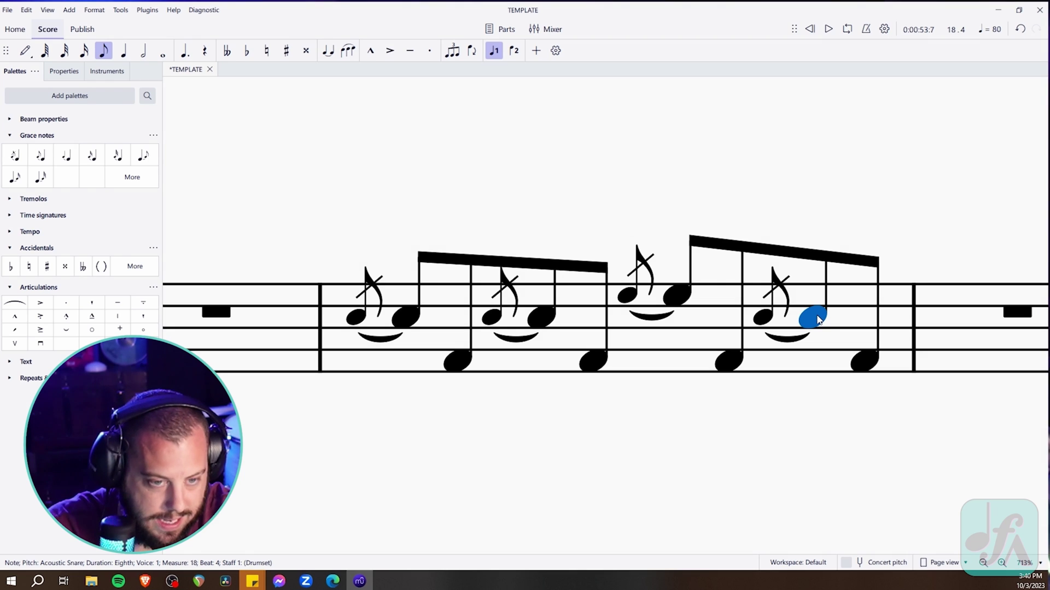
key(Down)
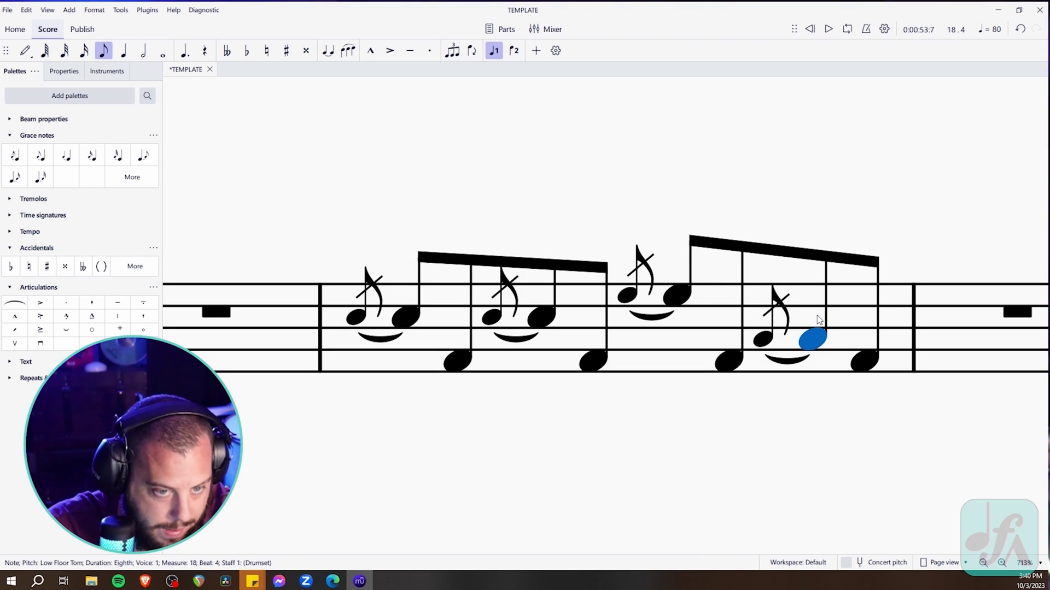
key(Escape)
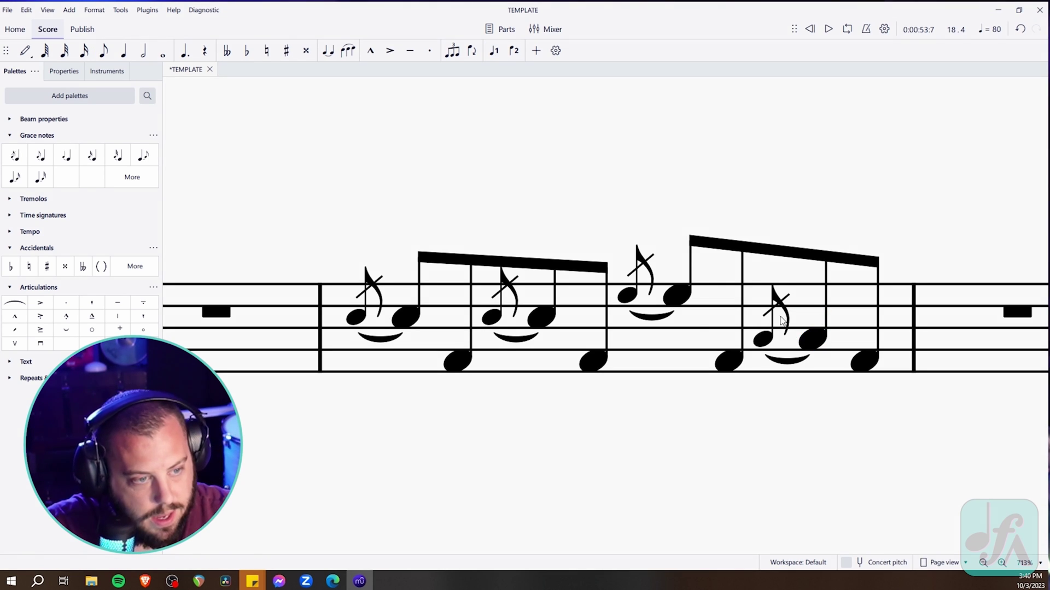
click(390, 358)
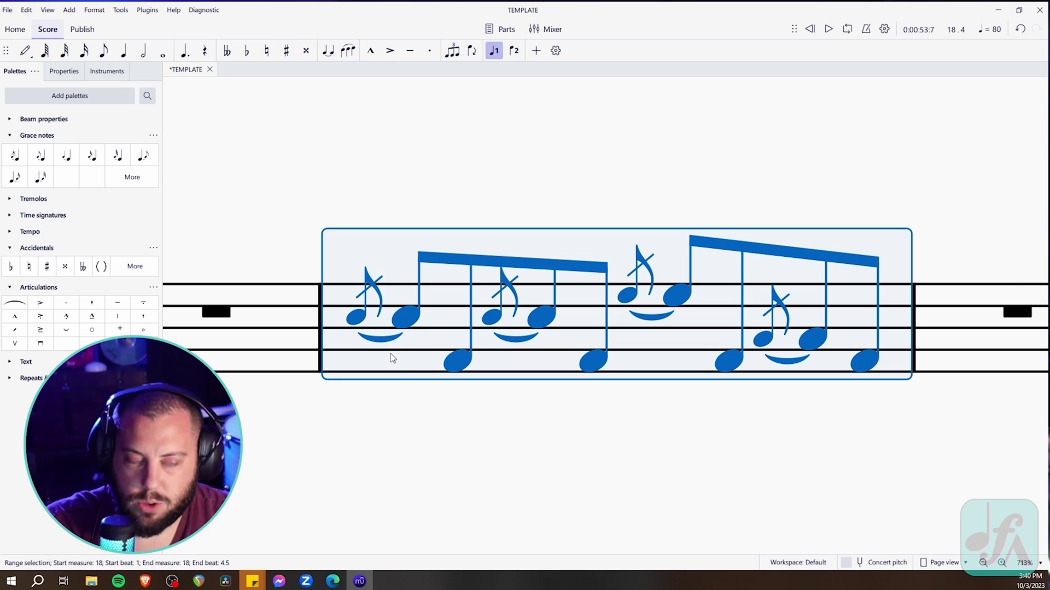
key(space)
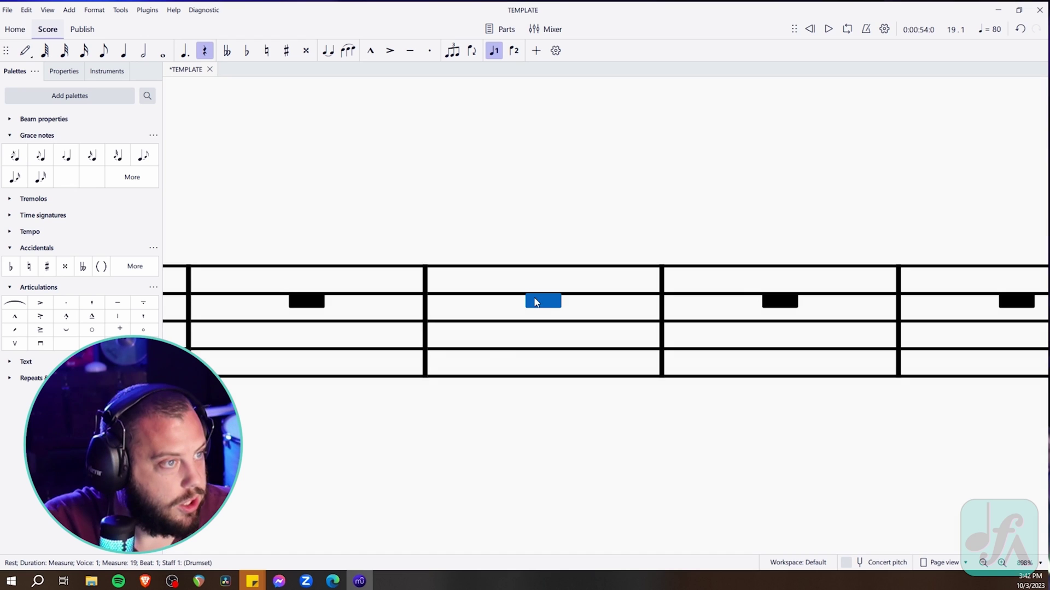
Fill measure 19 with four quarter-note Acoustic Snare hits
click(124, 50)
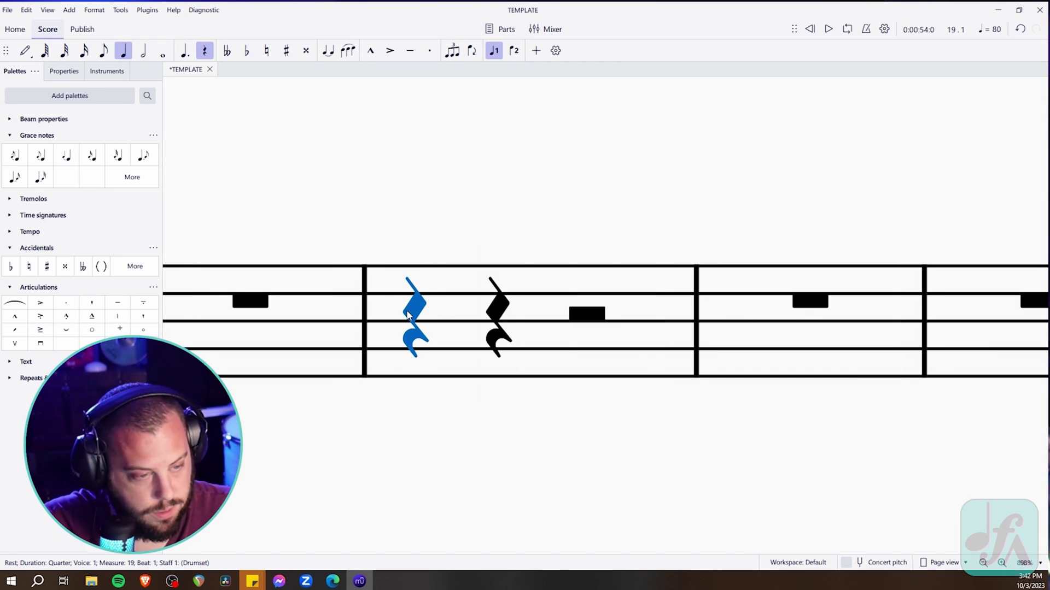
key(n)
key(a)
key(a)
key(a)
key(a)
key(Escape)
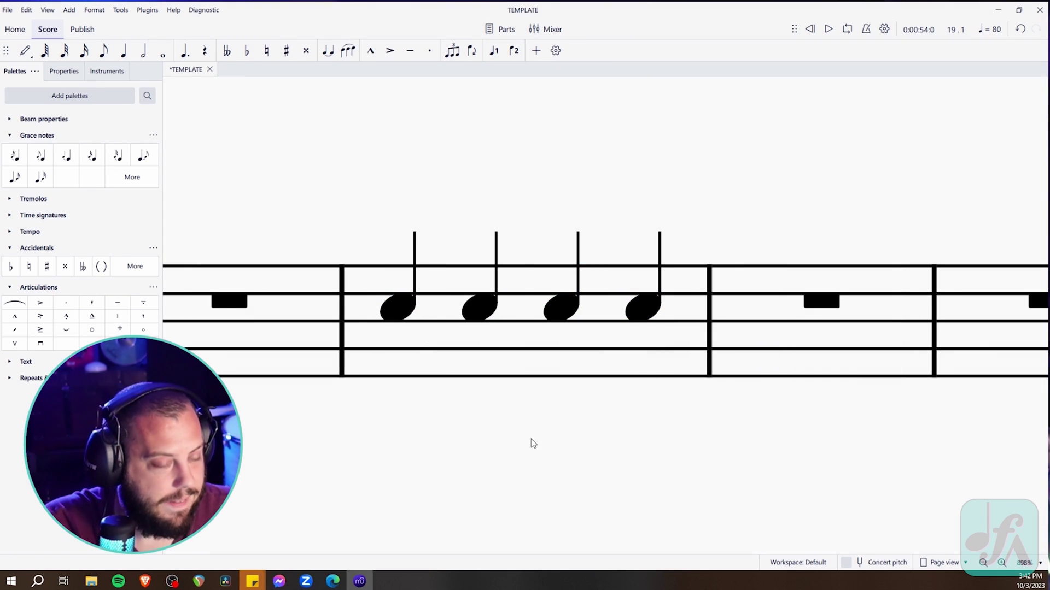
Repeat the four snare quarter notes of measure 19 in measure 20
click(642, 309)
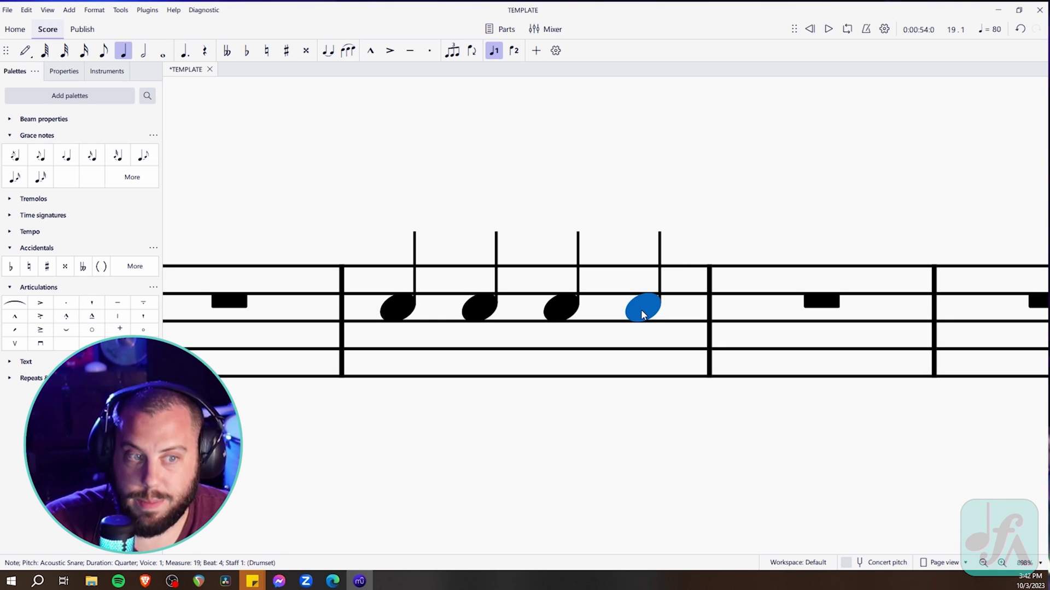
click(569, 342)
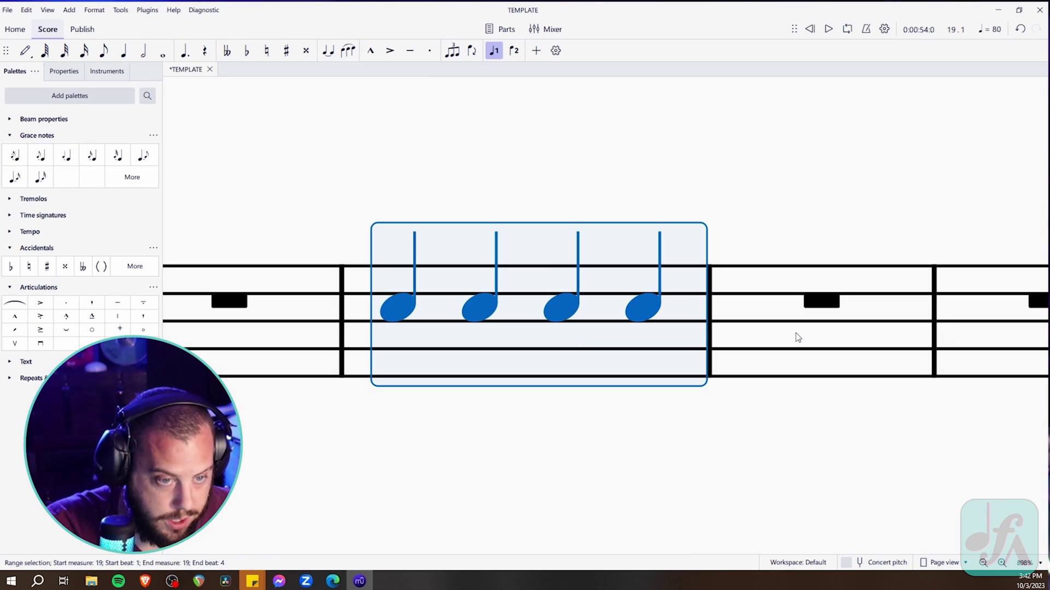
key(r)
ctrl+scroll(734, 392, down, 2)
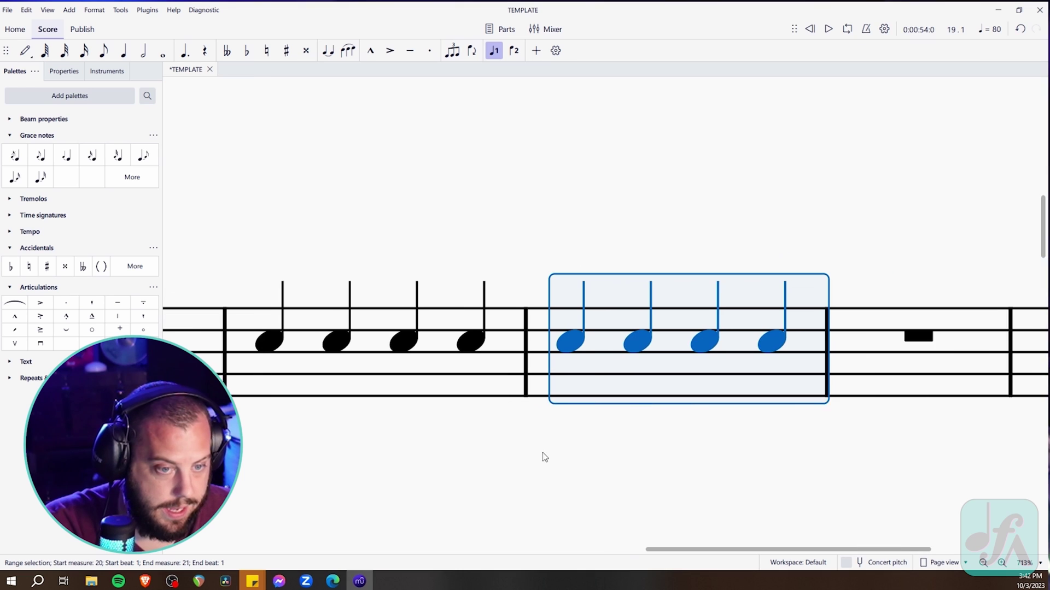
key(Escape)
Split the snare quarter note on beat 4 of measure 20 into two eighth-note snare hits
click(767, 341)
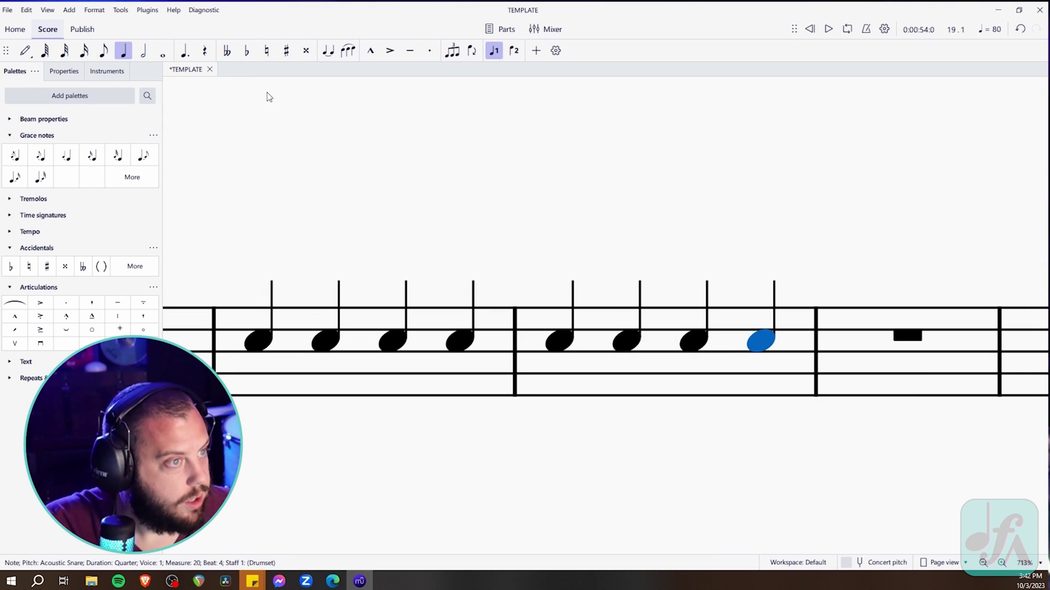
click(103, 50)
click(609, 344)
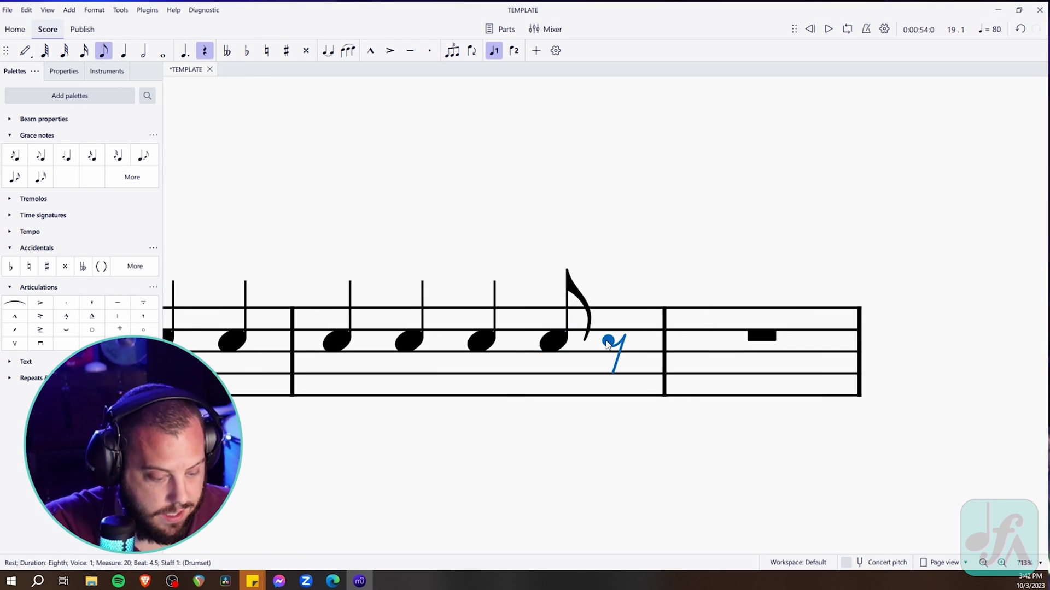
key(a)
key(Escape)
key(Escape)
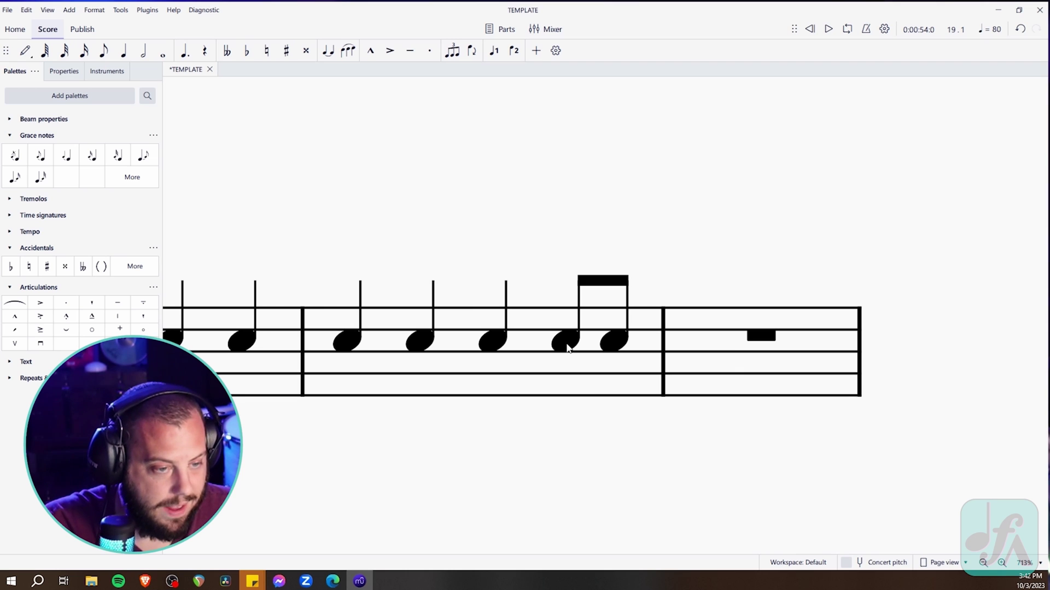
Add the sticking R R as lyrics under the two eighth notes on beat 4 of measure 20
click(567, 344)
key(ctrl+l)
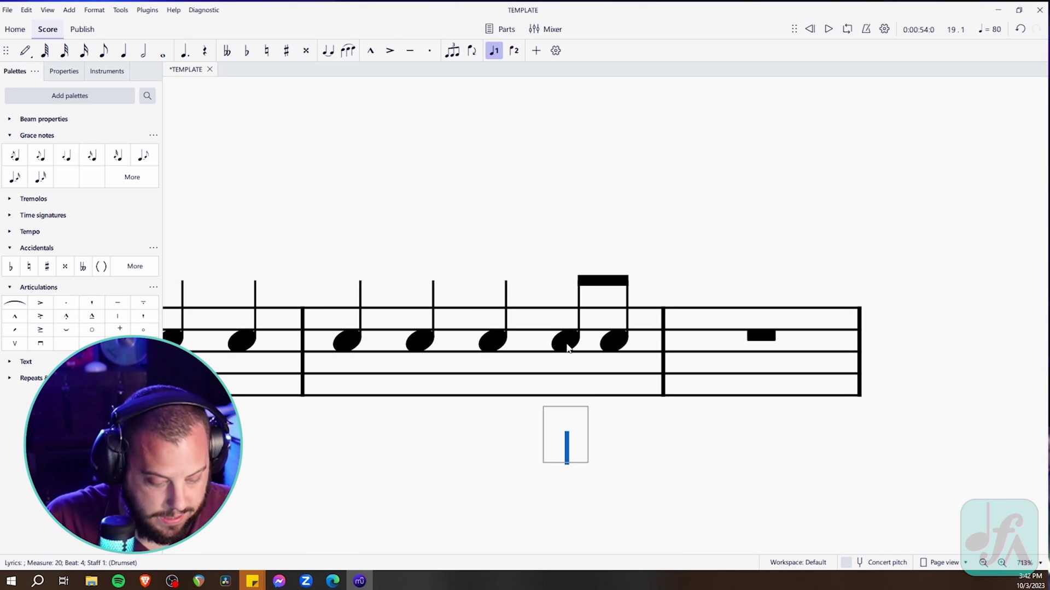
text(R)
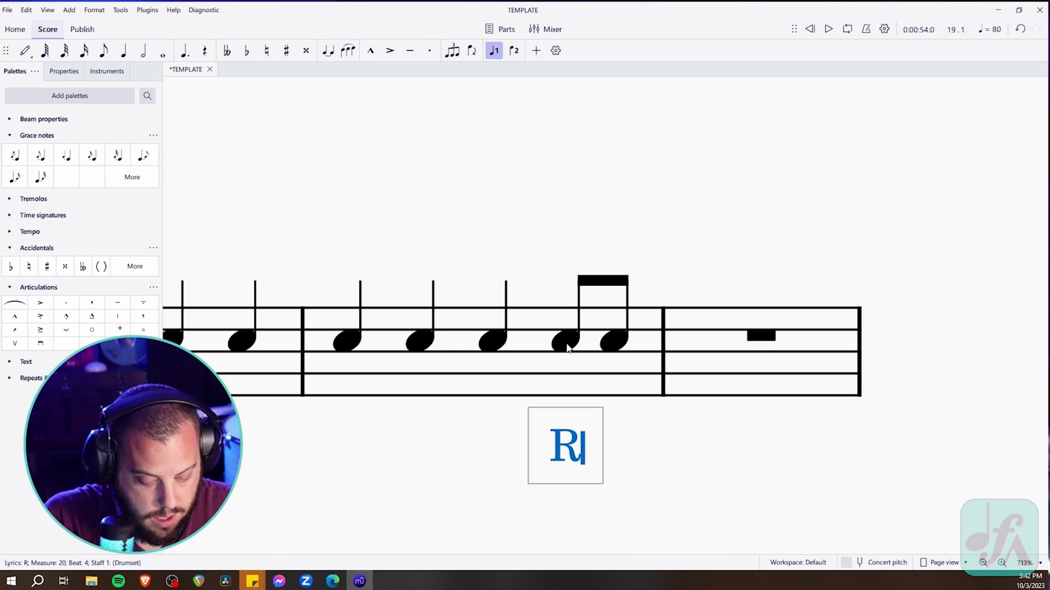
key(space)
text(R)
key(Escape)
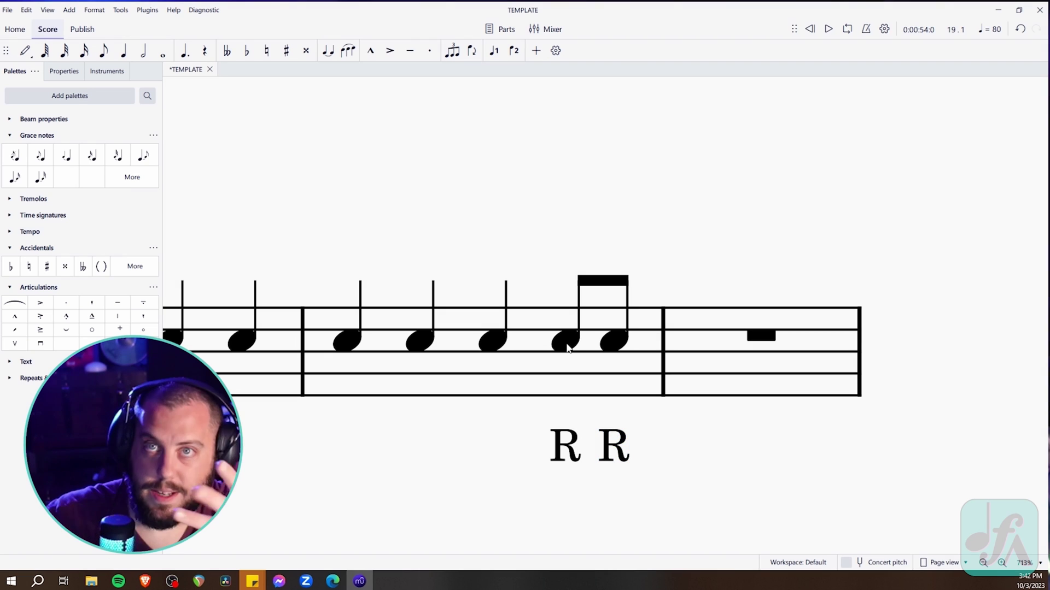
Apply the Eighth through stem tremolo to the snare quarter note on beat 4 of measure 19, and check its name
scroll(499, 412, left, 5)
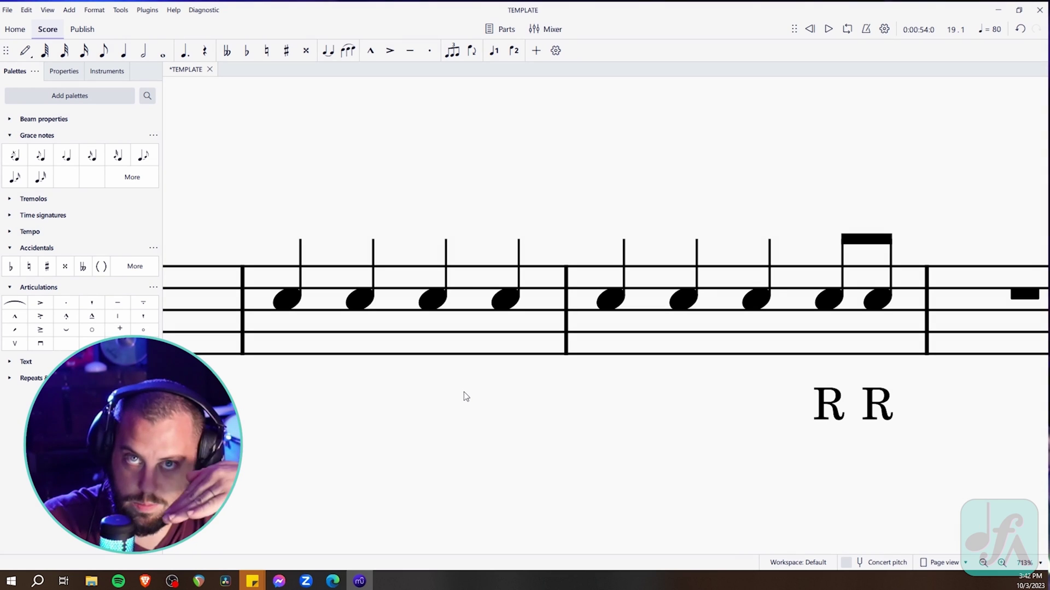
click(505, 297)
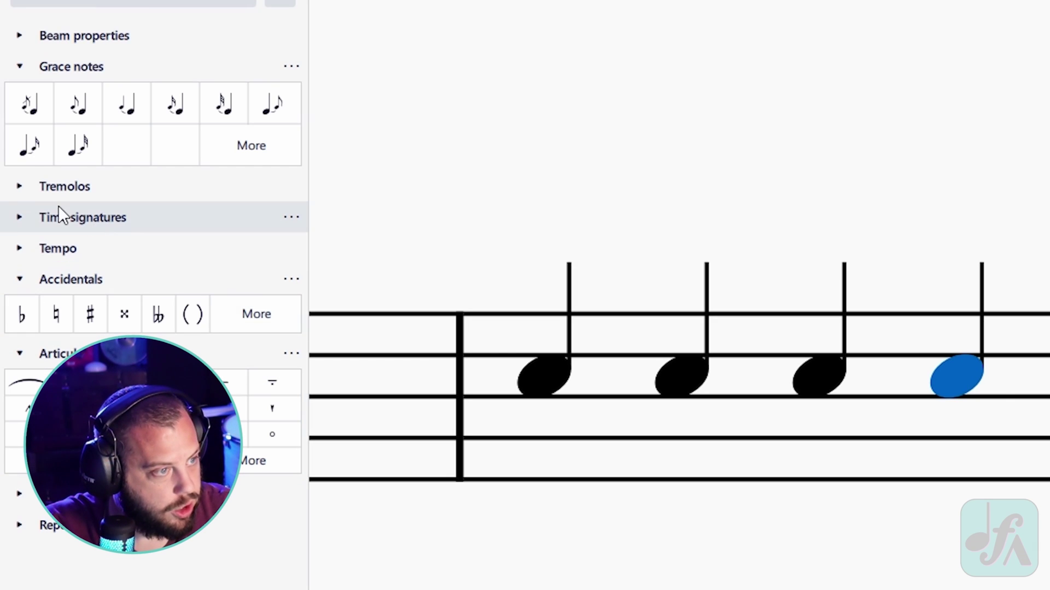
click(21, 188)
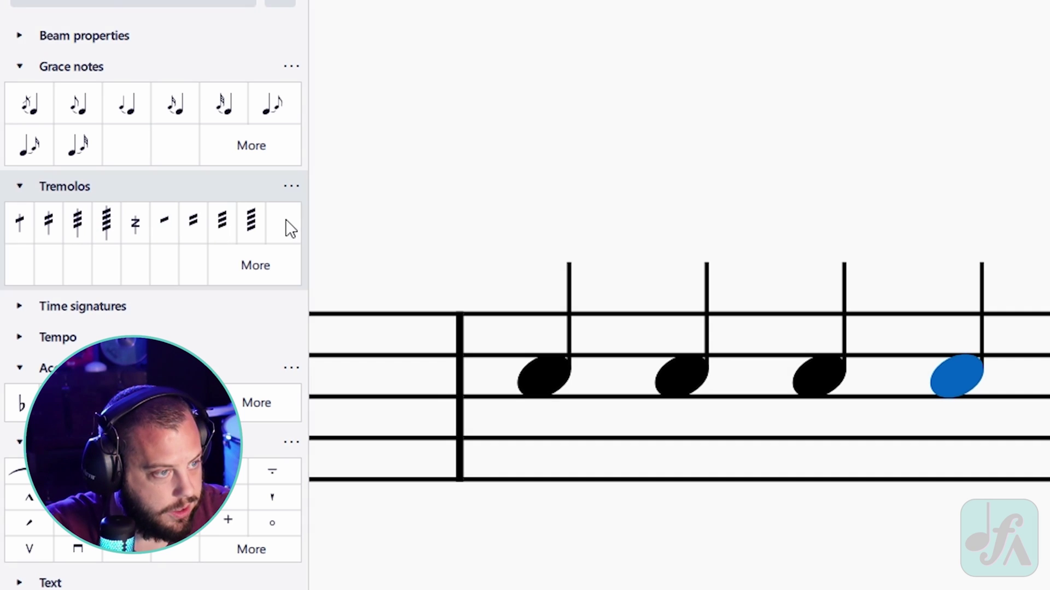
click(20, 225)
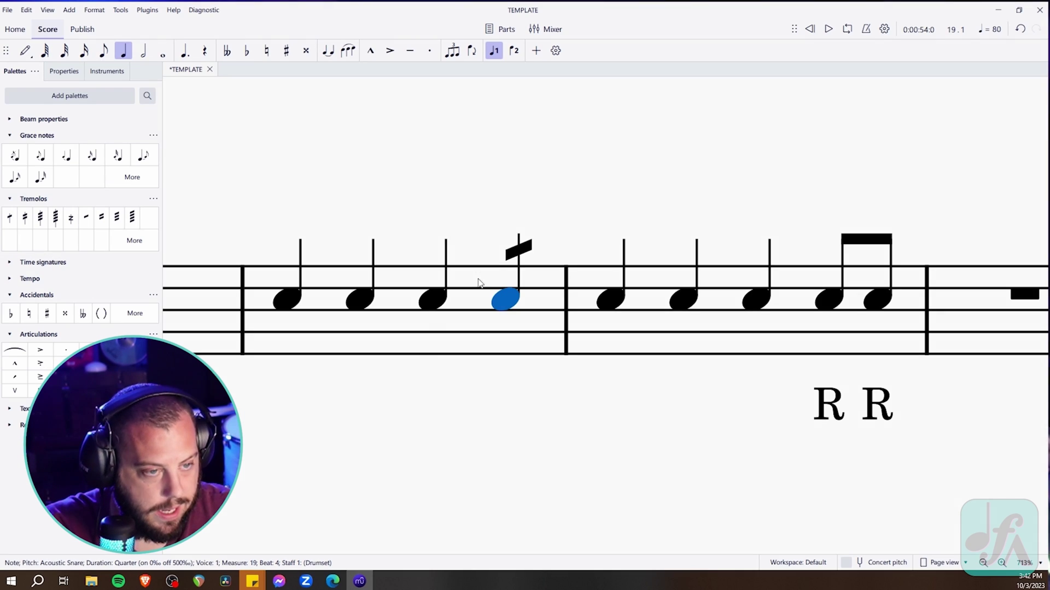
click(520, 254)
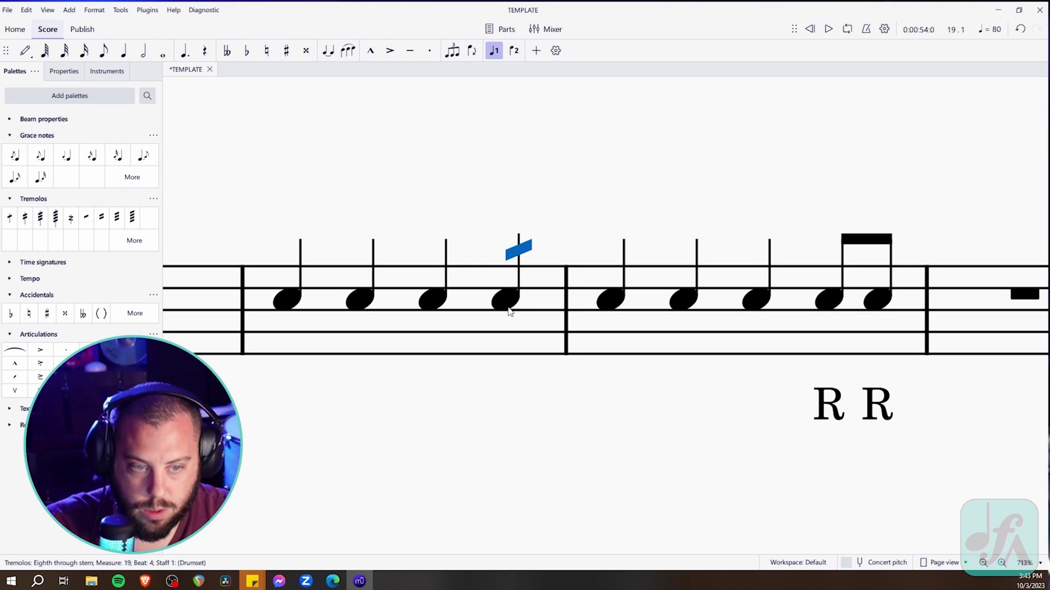
key(Escape)
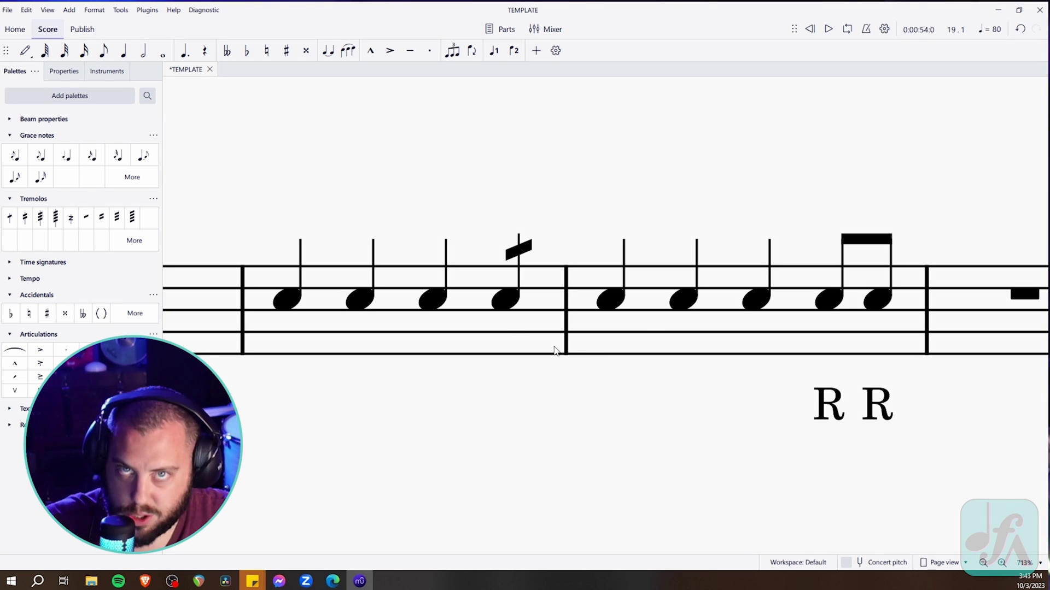
Play back measures 19 and 20 to compare the tremolo with the written-out eighth notes, and clear the selection
click(445, 339)
key(space)
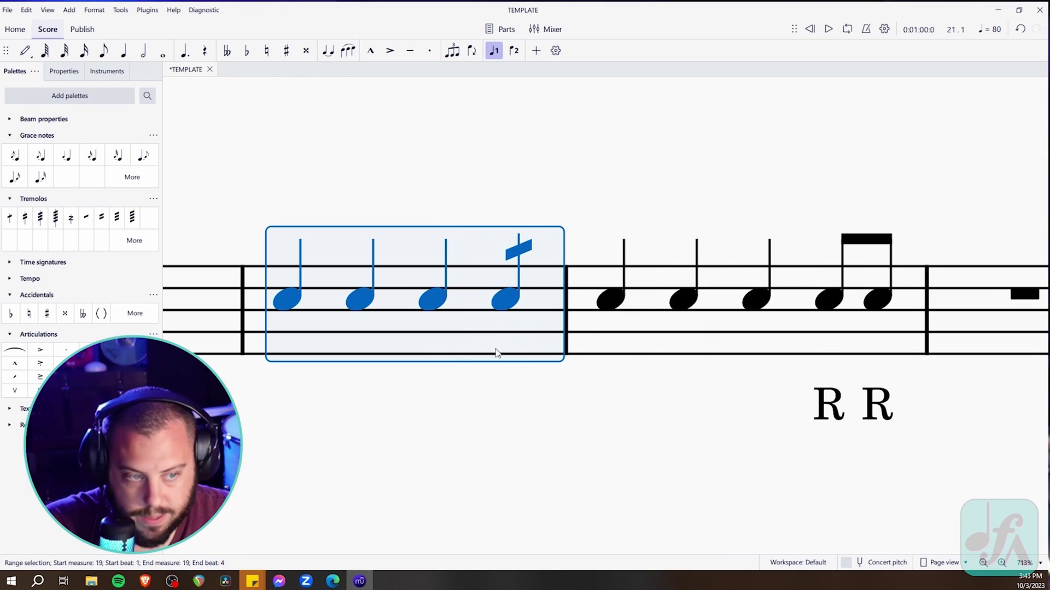
key(Escape)
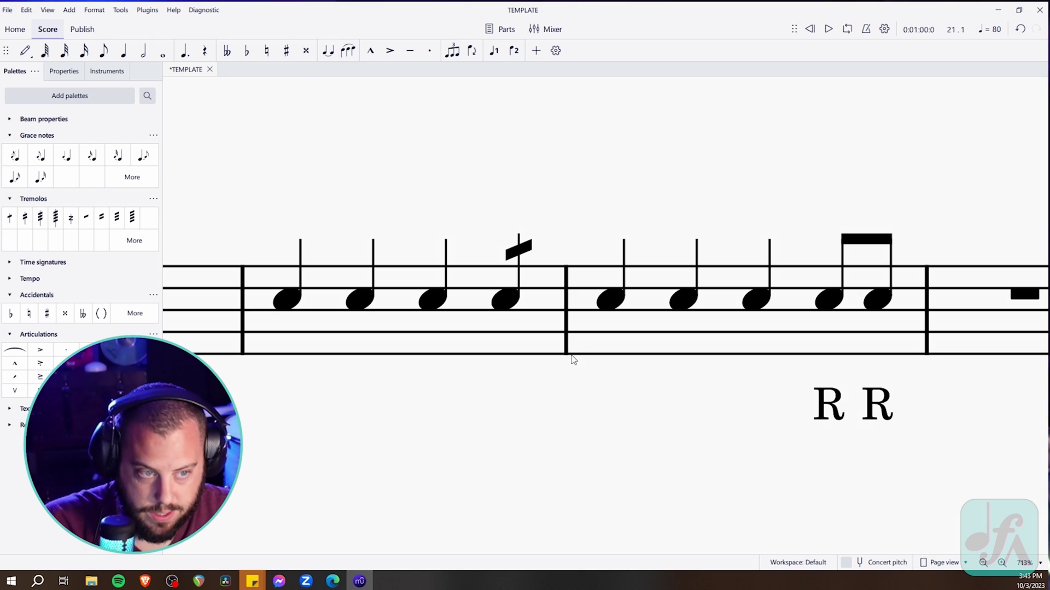
Move the tremolo slash on beat 4 of measure 19 up off its stem, and undo the move
drag(584, 393, 590, 424)
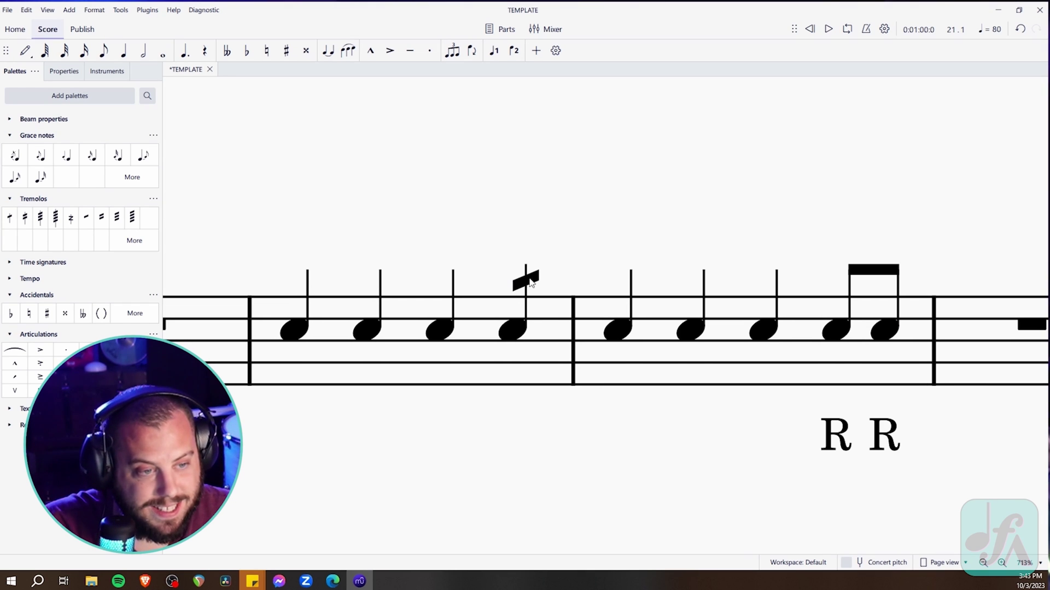
drag(525, 280, 507, 167)
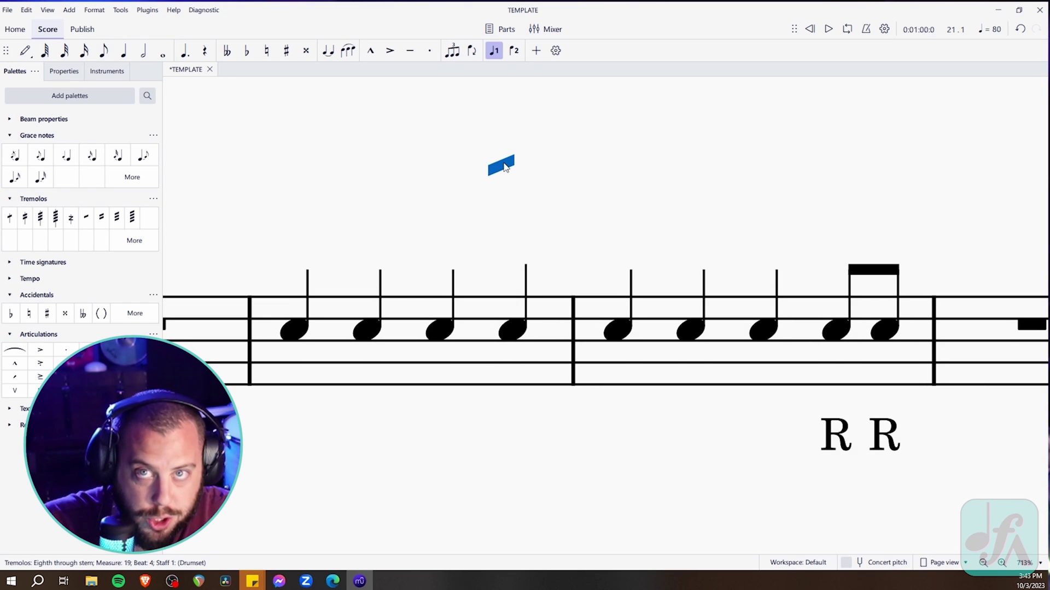
key(ctrl+z)
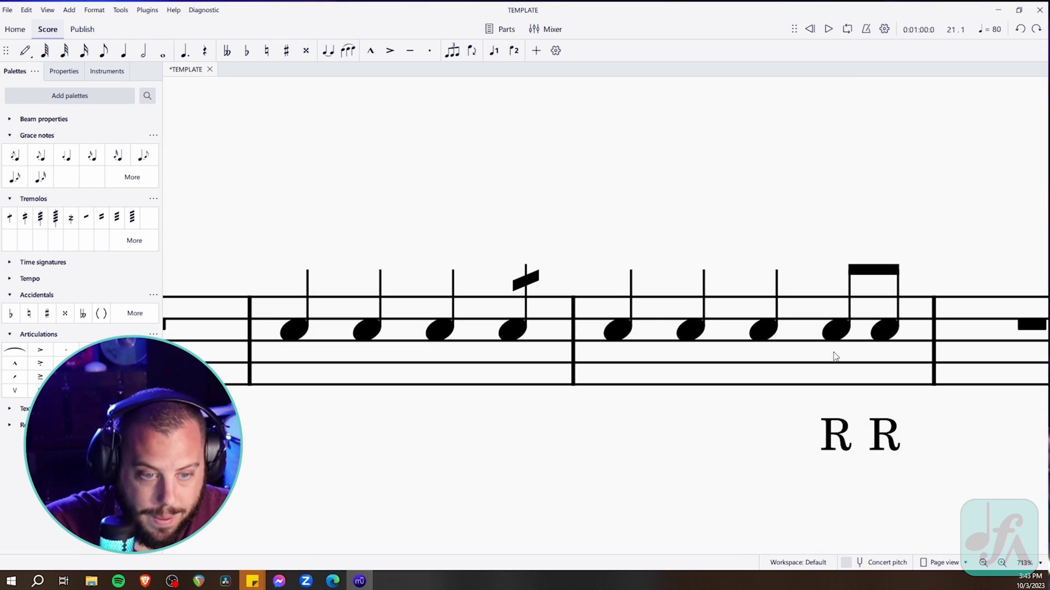
Delete both R sticking lyrics under beat 4 of measure 20
click(842, 435)
key(Delete)
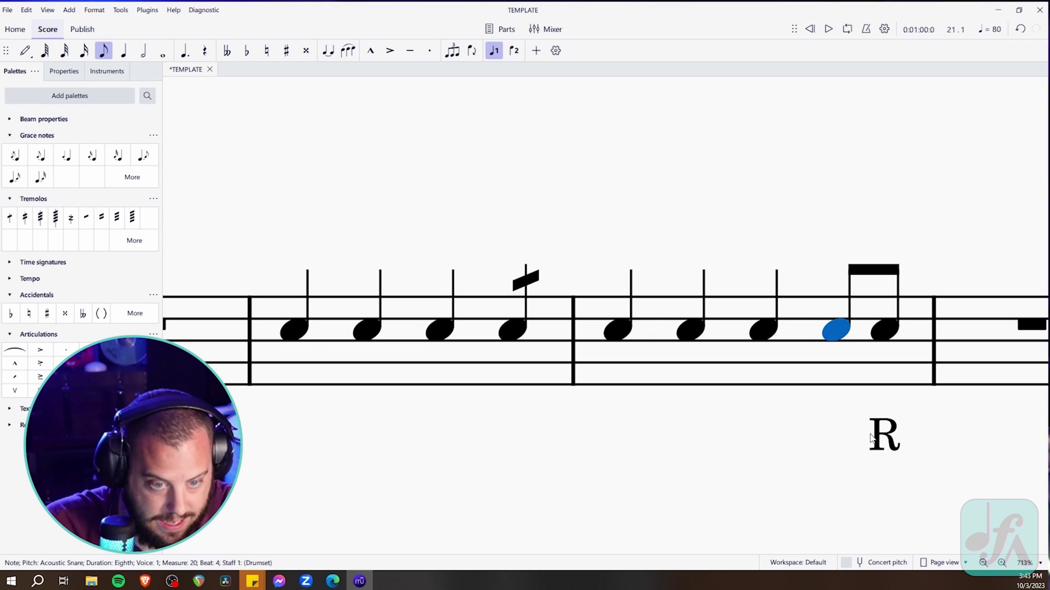
click(884, 436)
key(Delete)
key(Escape)
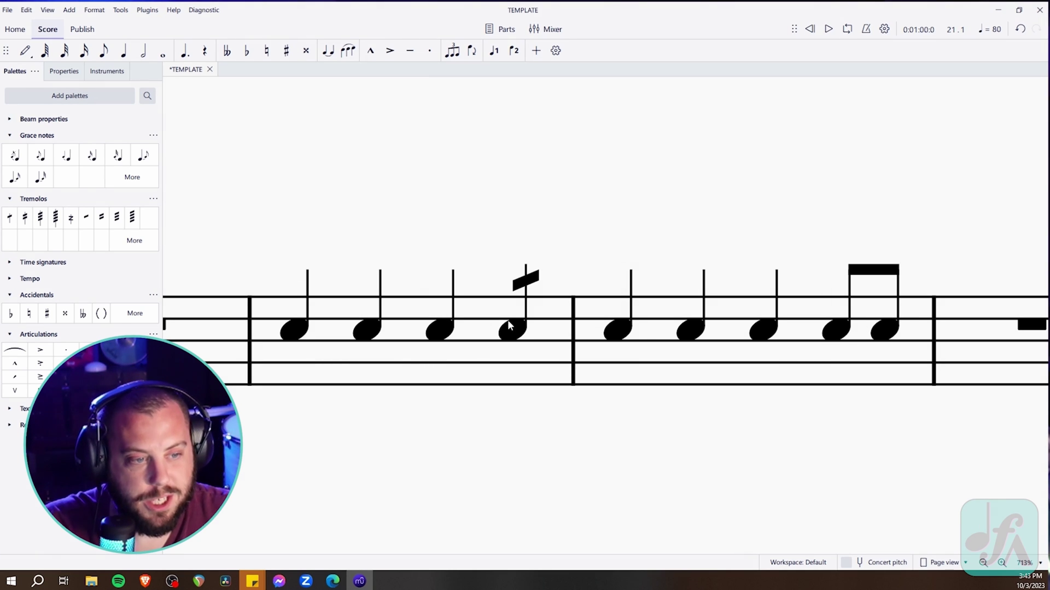
Check the tremolo slash in measure 19 once more, and clear all notes from measure 20
click(481, 350)
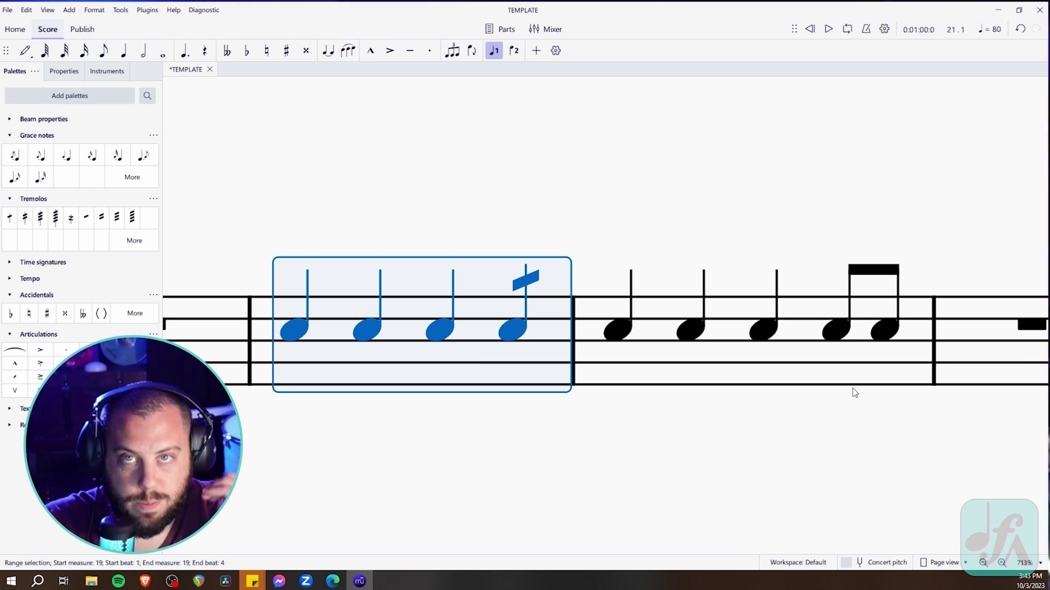
click(535, 282)
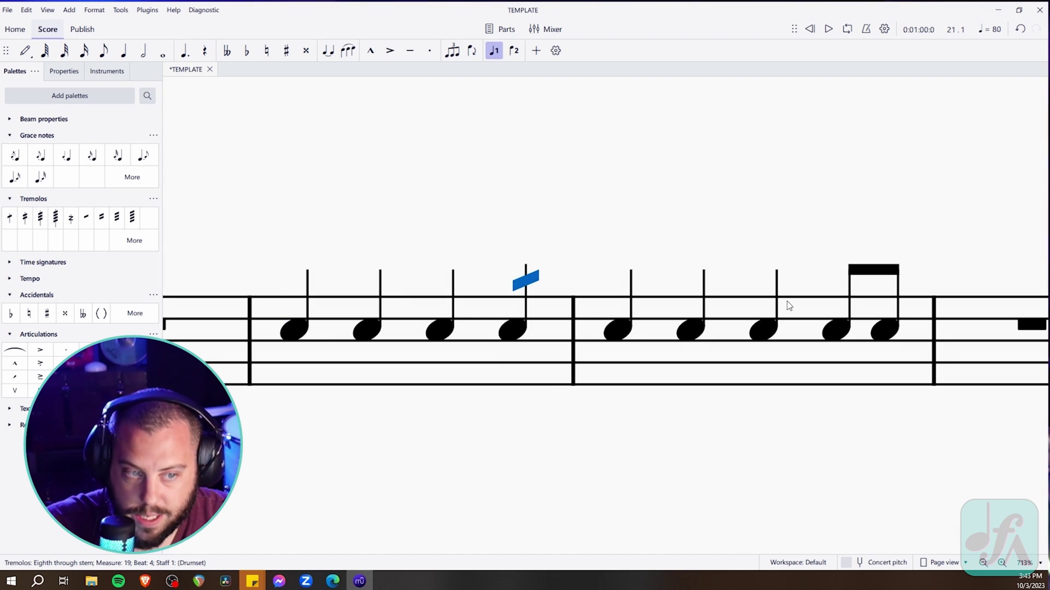
click(776, 365)
key(Delete)
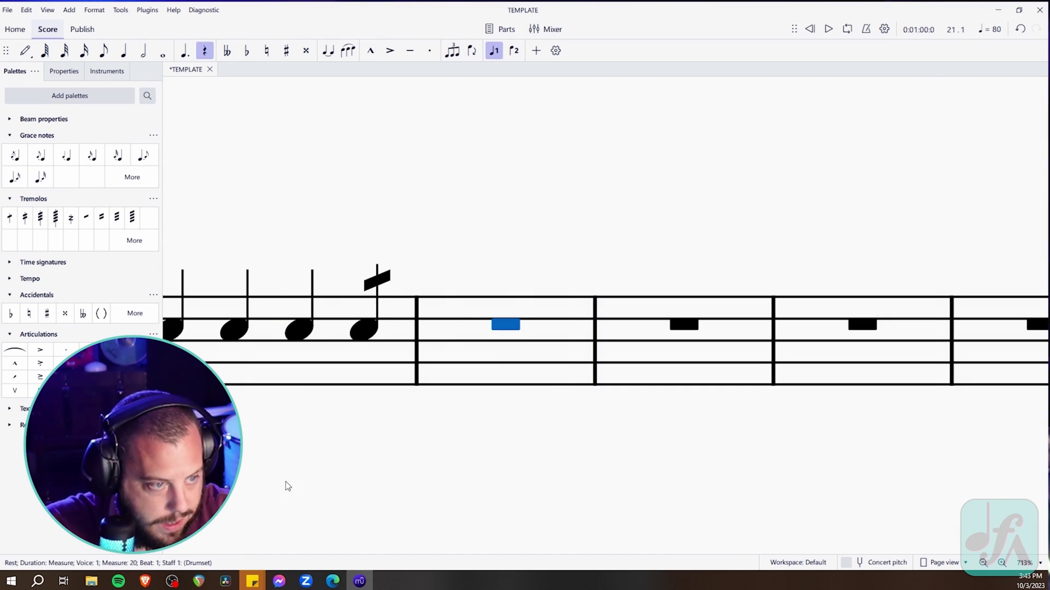
Split the snare quarter note on beat 2 of measure 19 into two eighth-note snare hits
drag(286, 485, 616, 449)
drag(640, 386, 610, 468)
scroll(557, 448, up, 2)
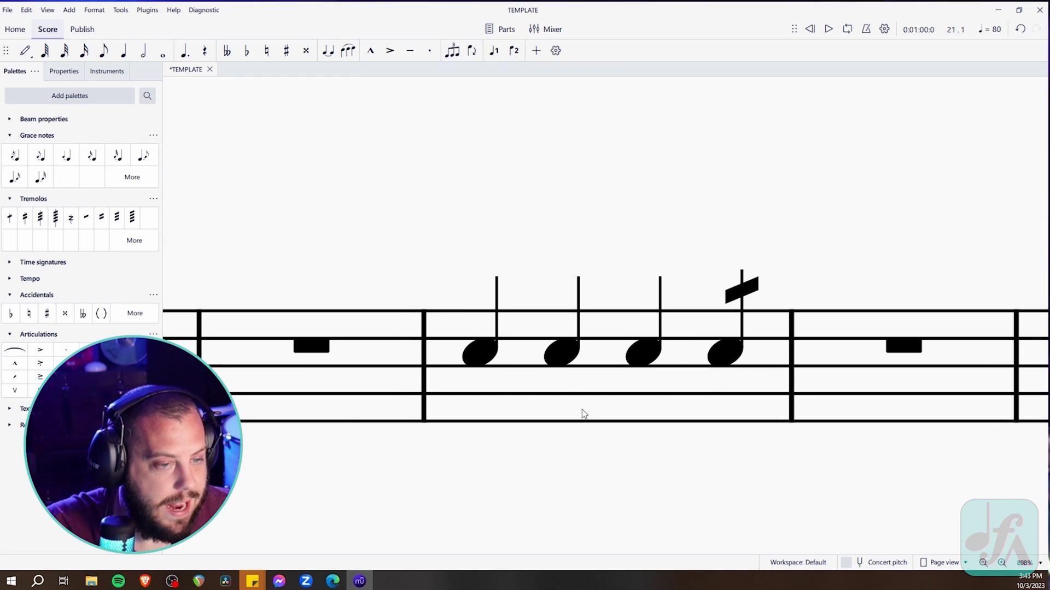
click(564, 358)
key(4)
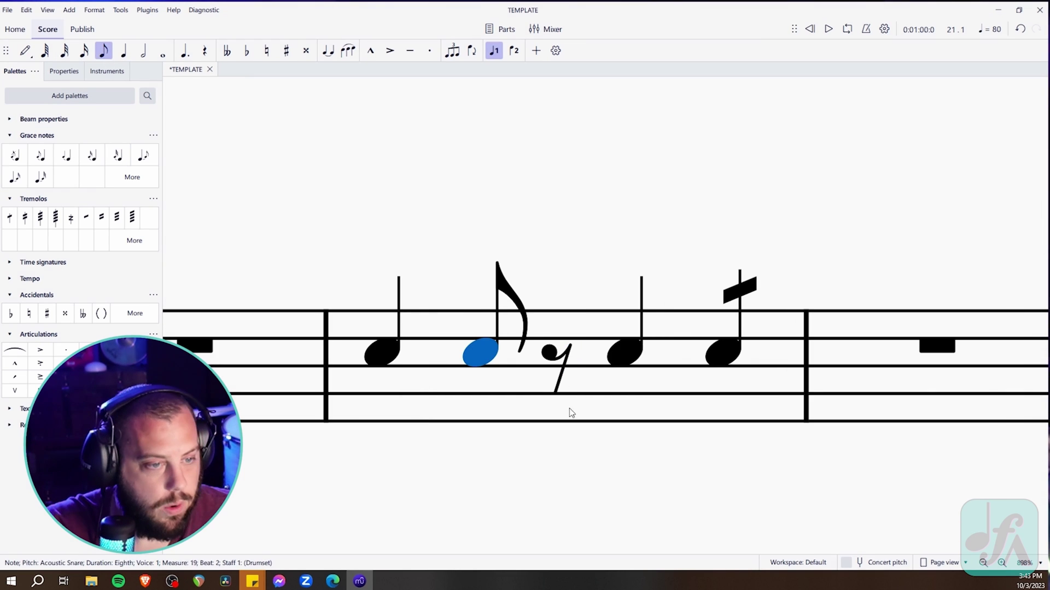
click(548, 354)
key(a)
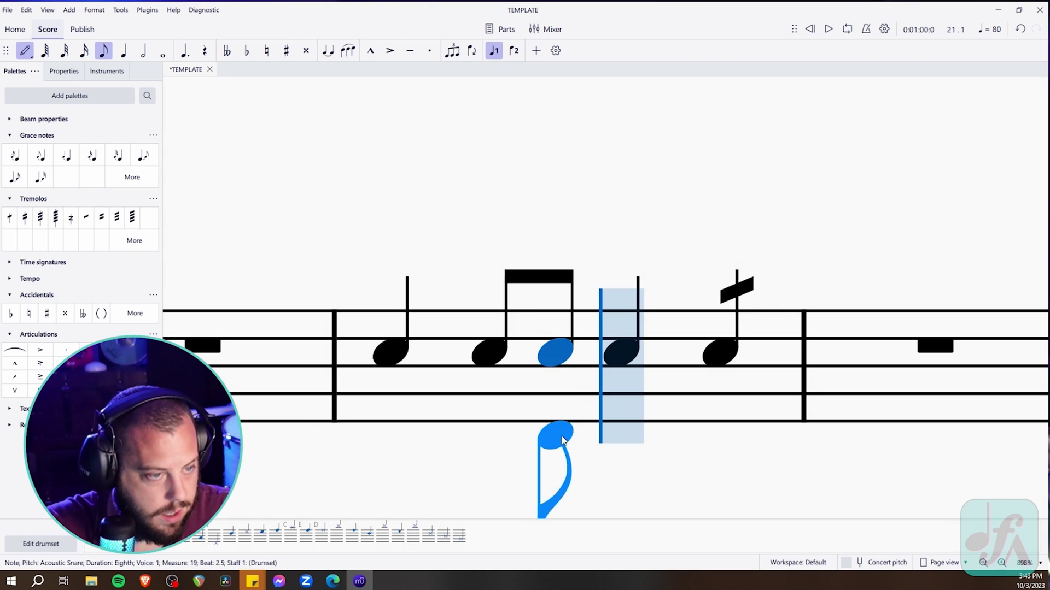
key(Escape)
Apply the Eighth through stem tremolo to the second eighth note of beat 2 in measure 19, and compare it with beat 4
click(563, 359)
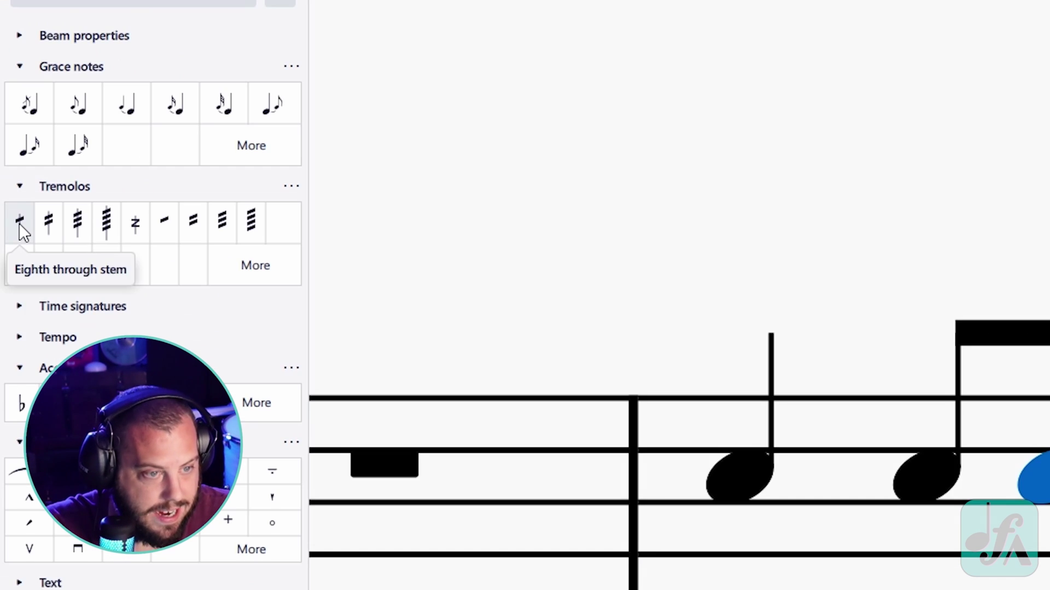
drag(20, 224, 687, 198)
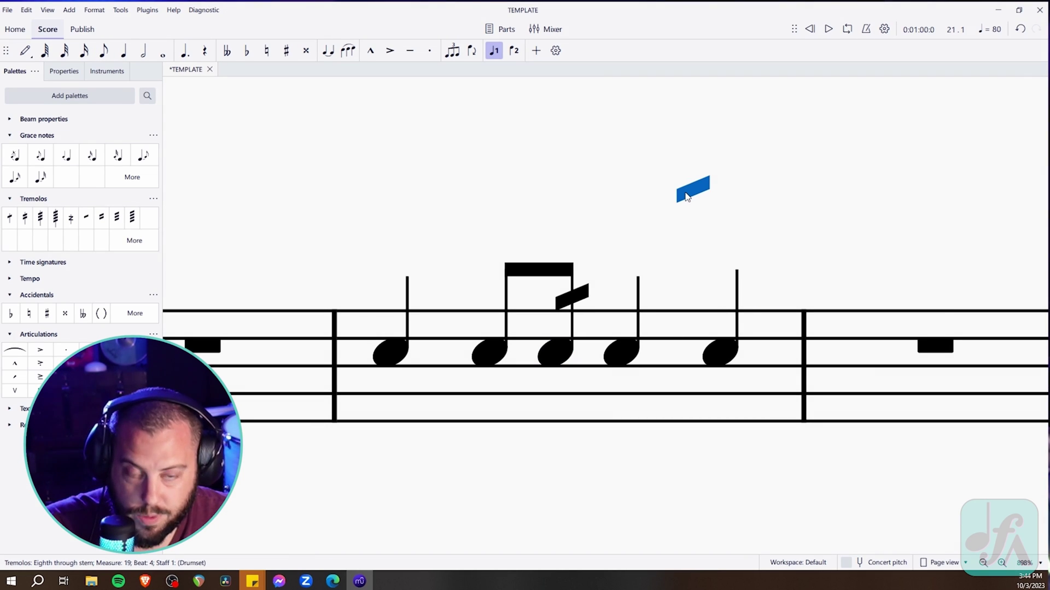
drag(687, 198, 687, 197)
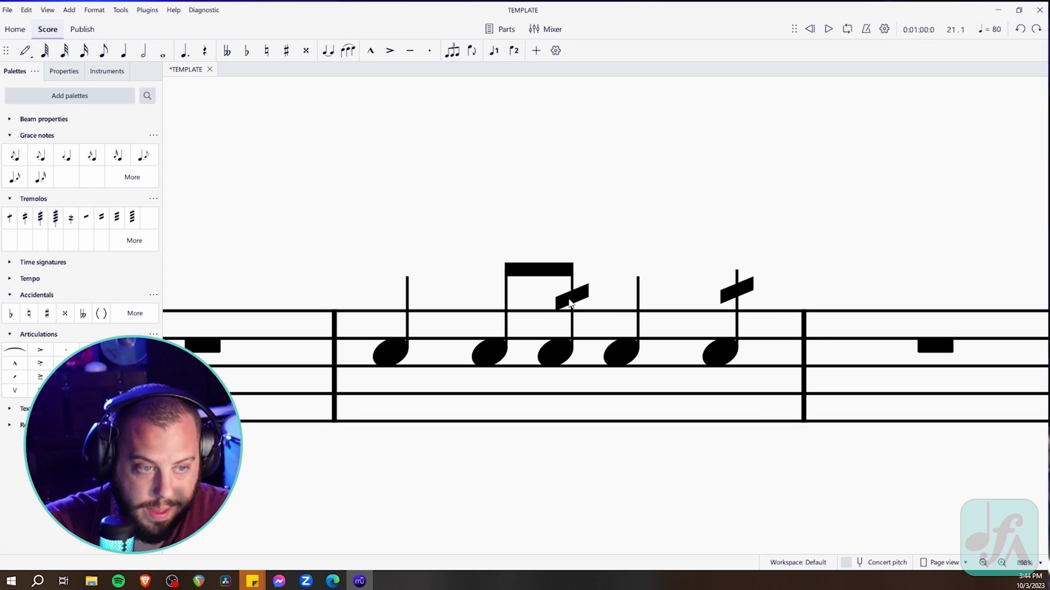
click(557, 358)
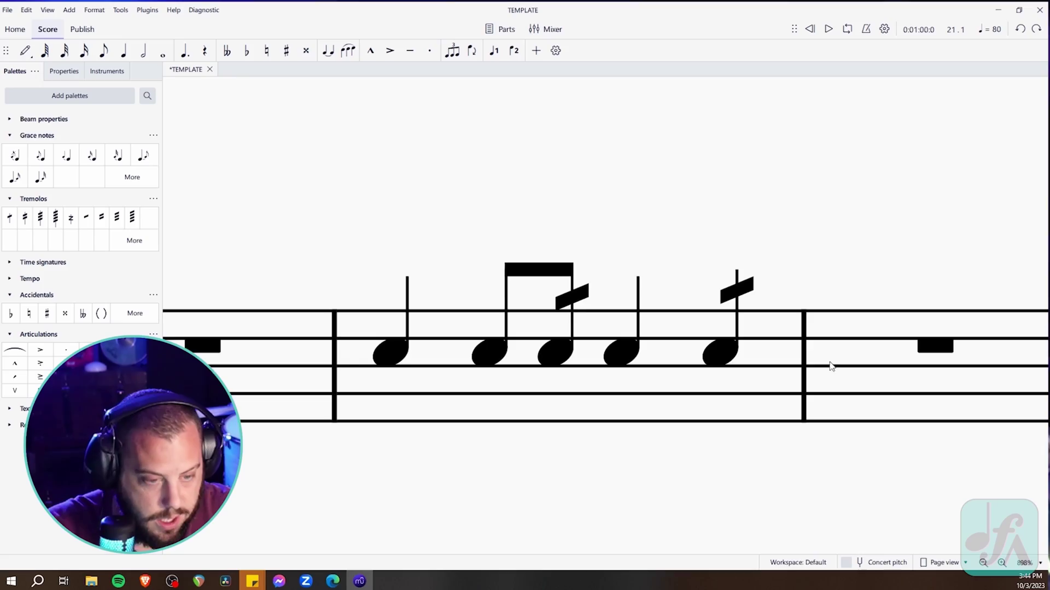
scroll(790, 269, up, 5)
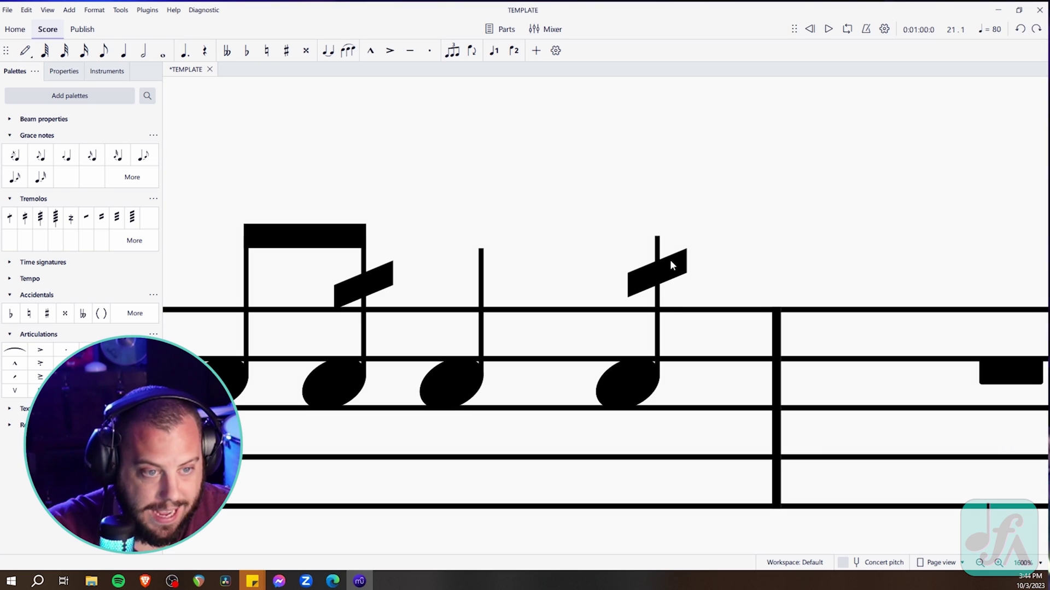
Try moving the tremolo slash on beat 4 of measure 19 up off its stem, and undo the move
drag(671, 261, 702, 237)
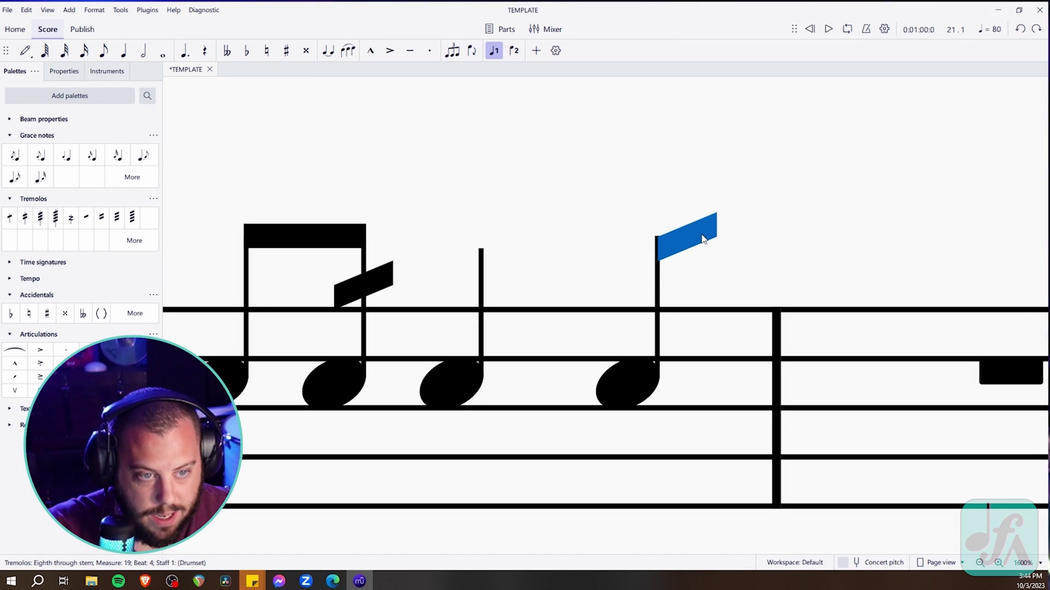
key(ctrl+z)
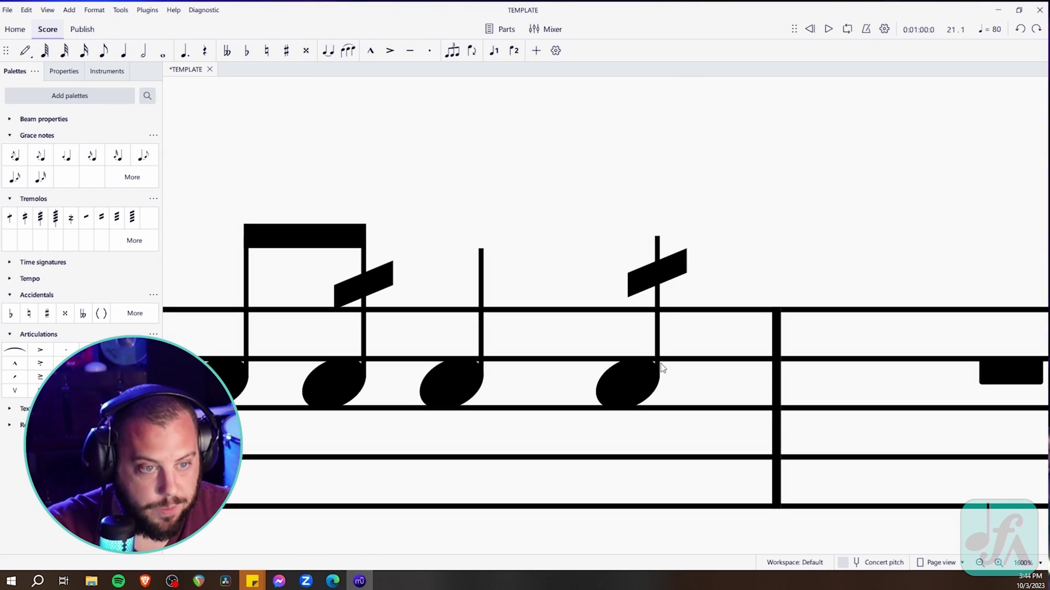
click(651, 369)
Examine the beam, tremolo slash and notehead of the second eighth note on beat 2 of measure 19
drag(465, 196, 630, 197)
scroll(638, 260, left, 2)
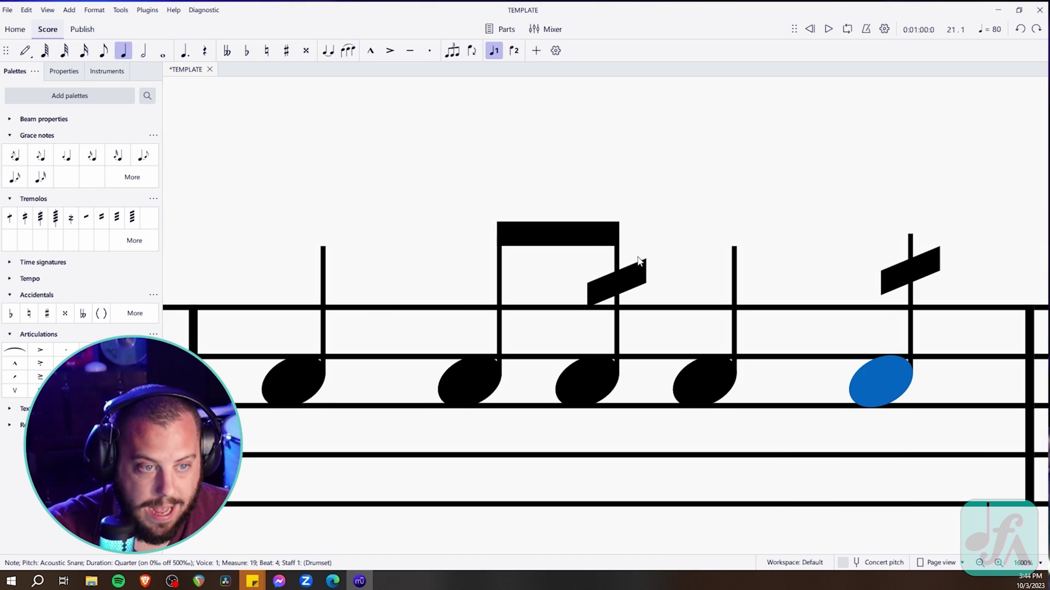
click(615, 273)
click(603, 230)
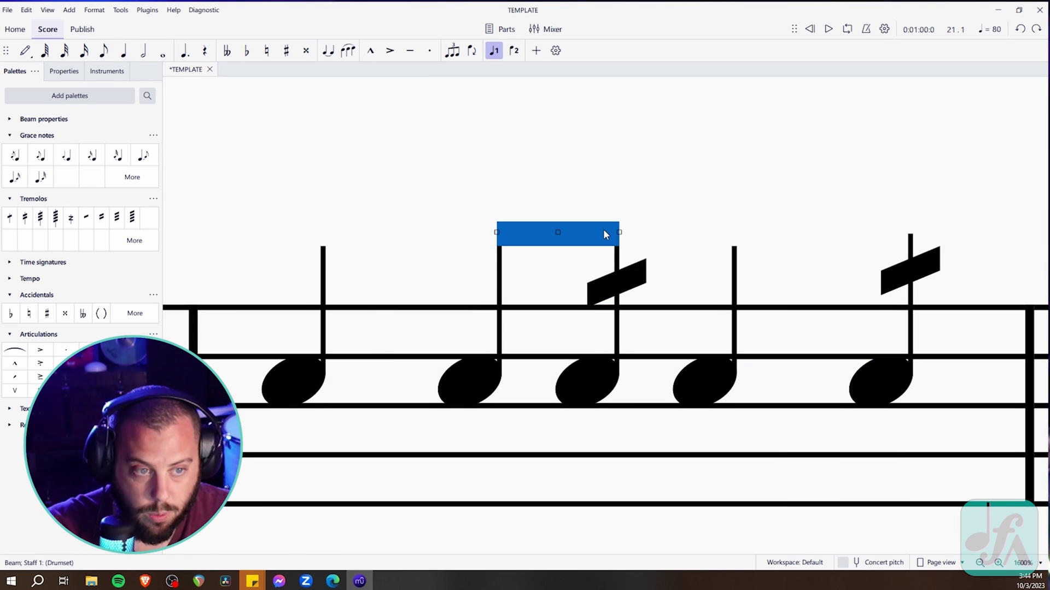
click(624, 275)
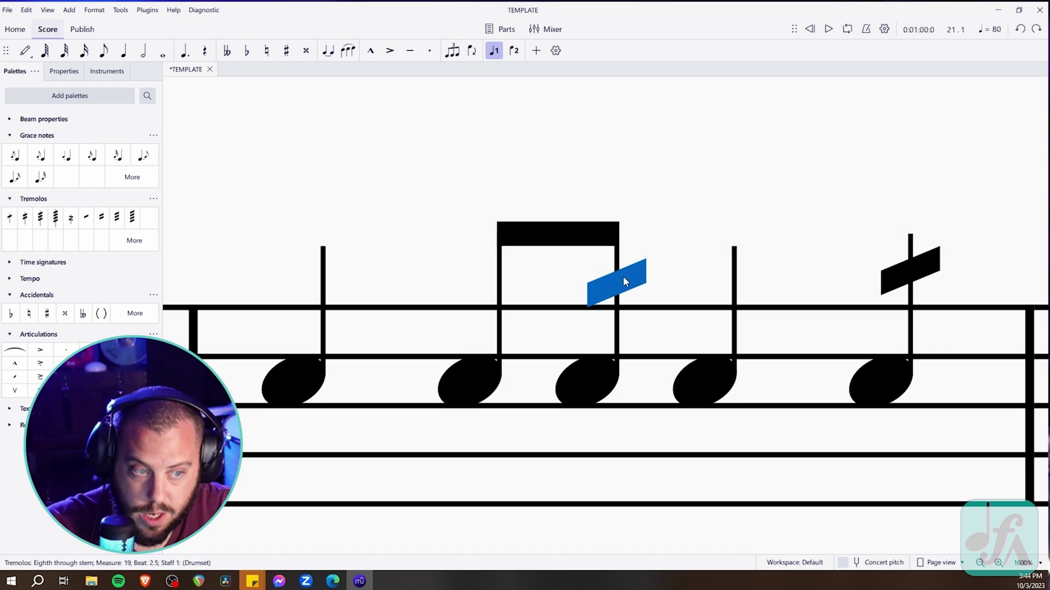
click(595, 384)
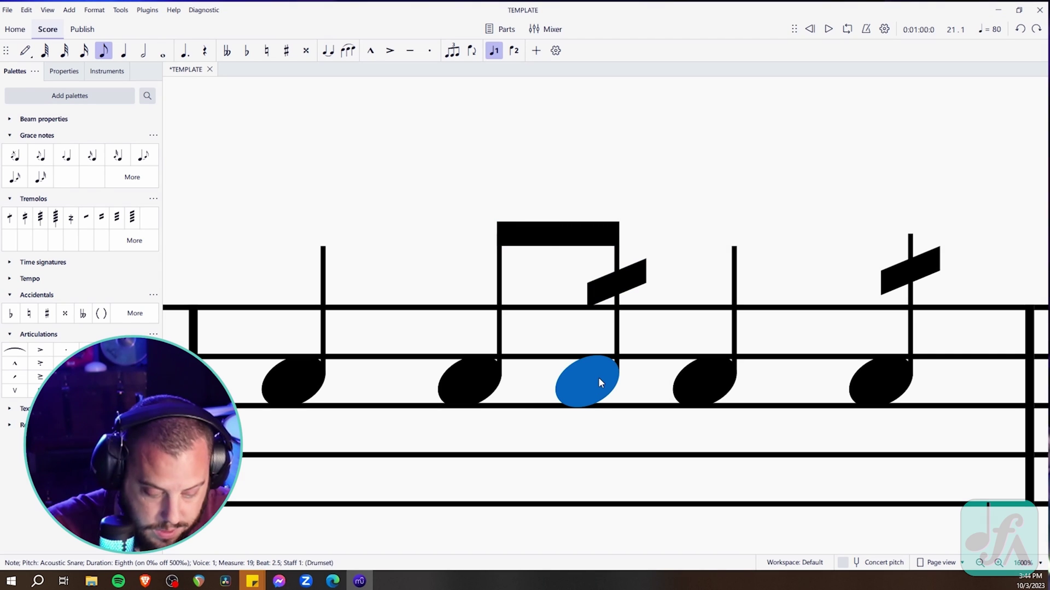
Play back measure 19 to hear the two tremolo strokes
scroll(599, 377, down, 3)
click(492, 432)
key(space)
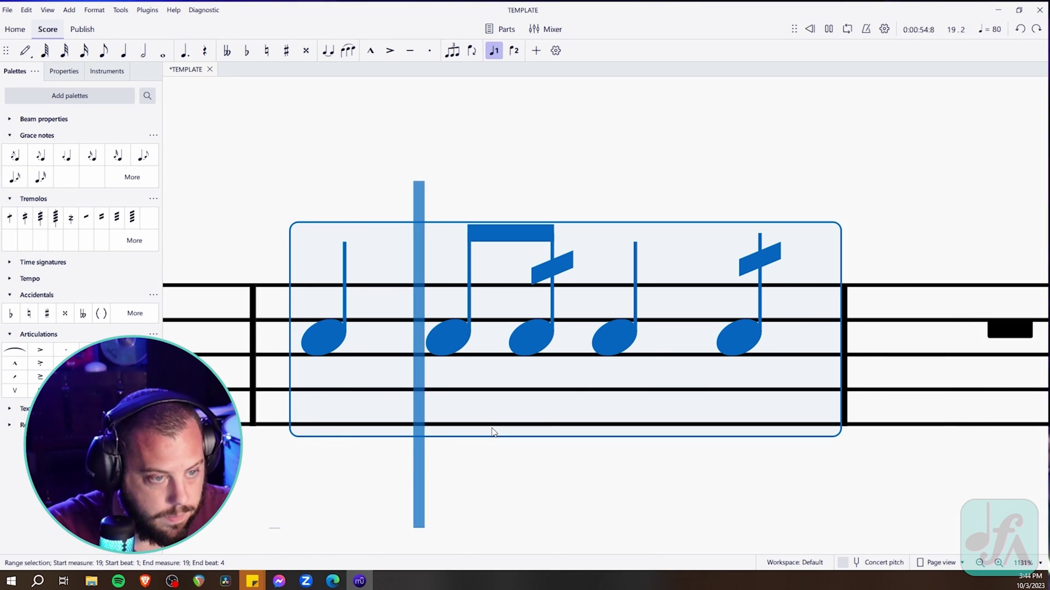
key(space)
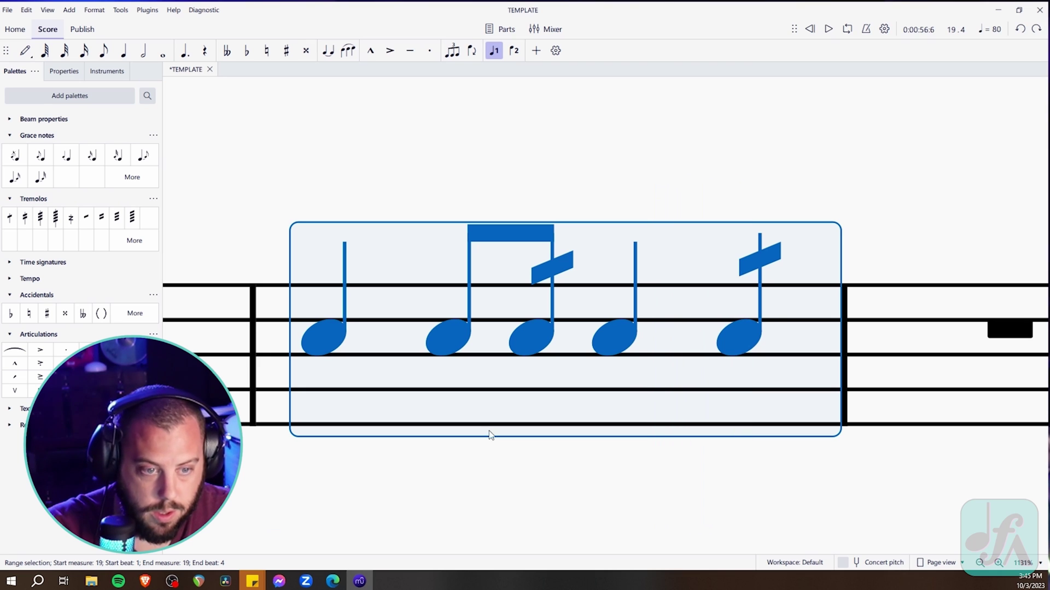
Play back measures 15 and 16 to compare the slashed eighth note with its written-out sixteenth notes
click(368, 286)
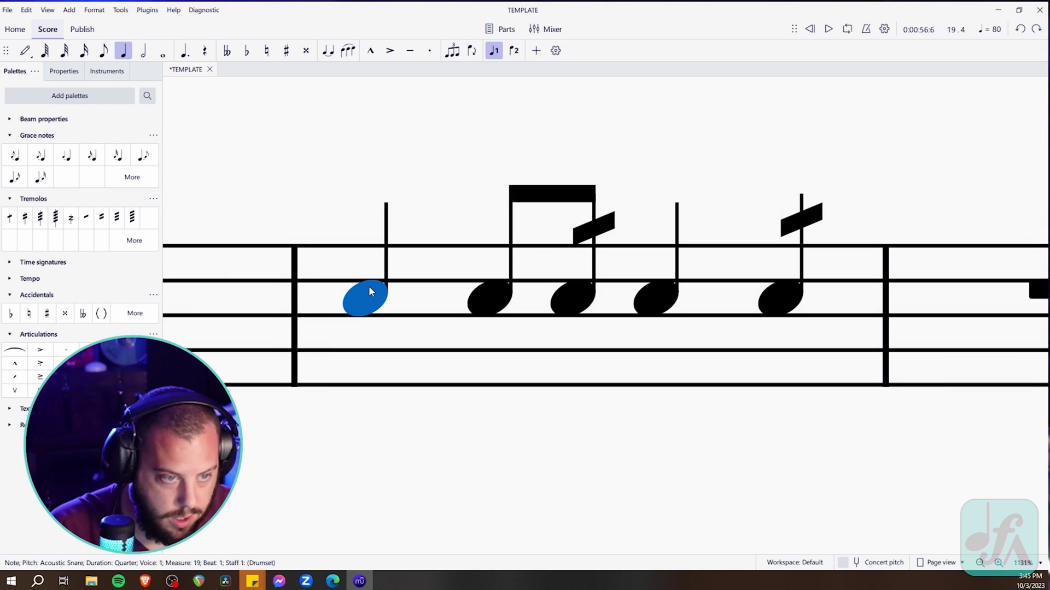
scroll(383, 290, down, 5)
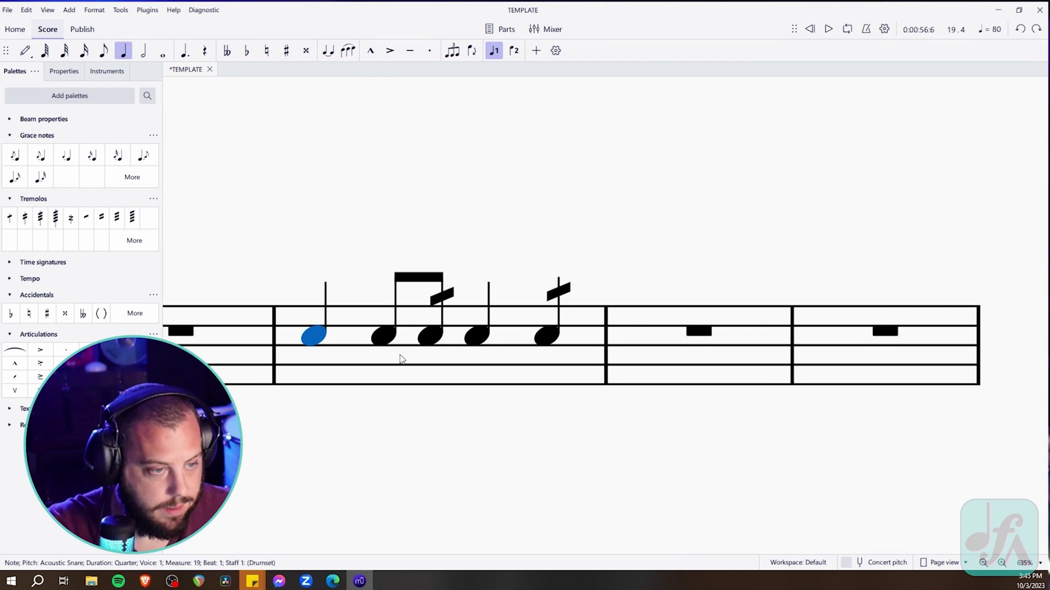
scroll(400, 359, down, 1)
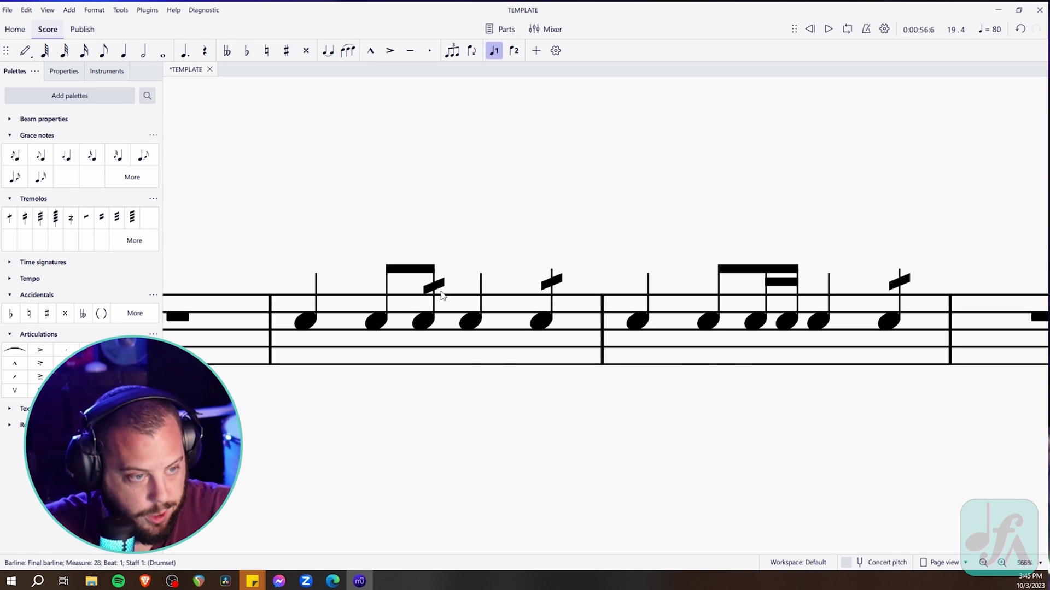
click(464, 352)
key(space)
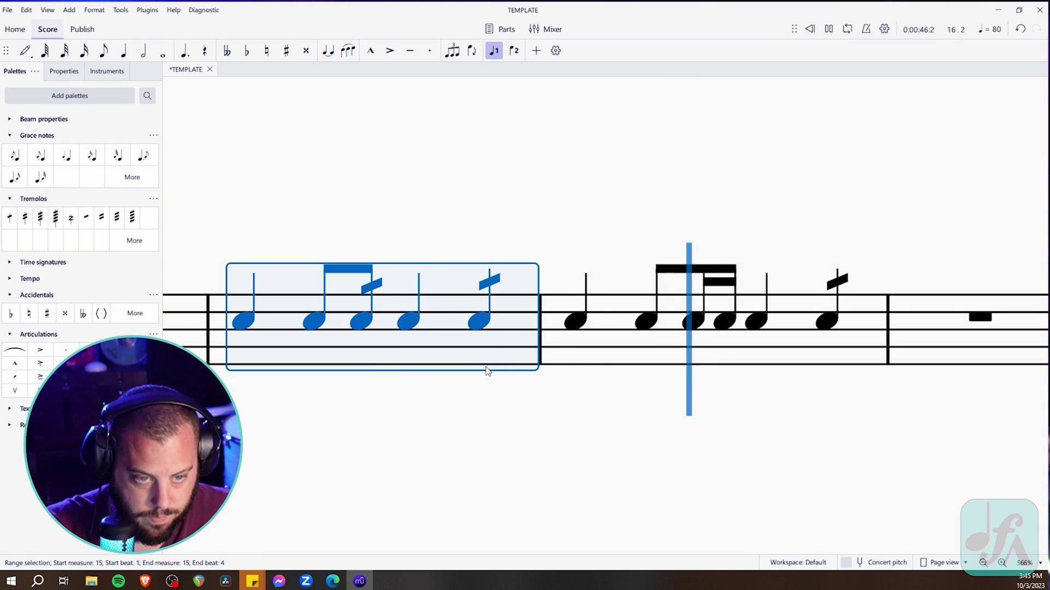
key(space)
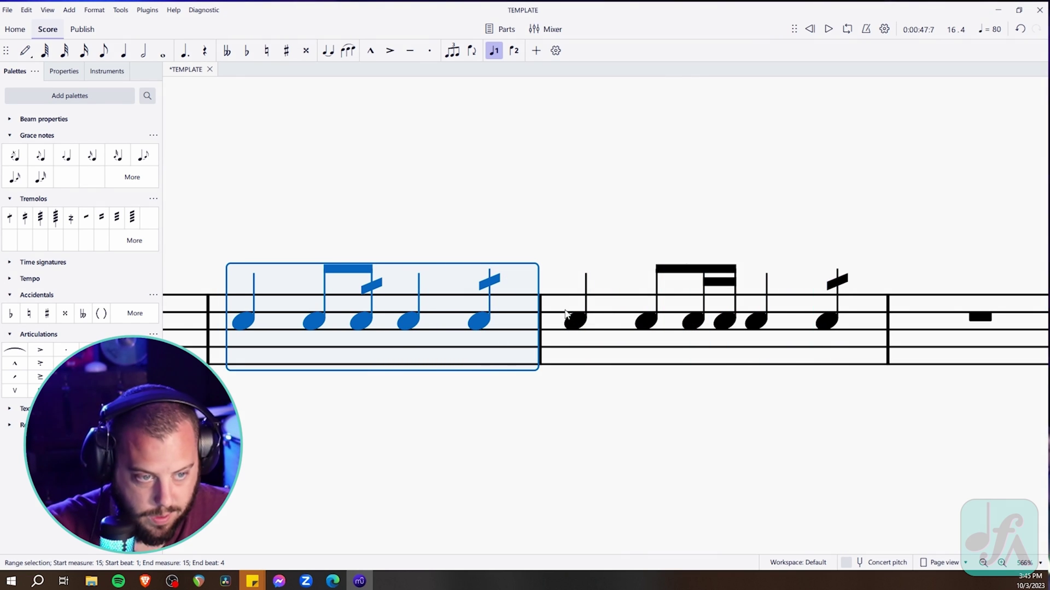
Add the counting lyrics 1, 2, +, a and 3 under the first five notes of measure 16
click(577, 326)
key(ctrl+l)
text(1)
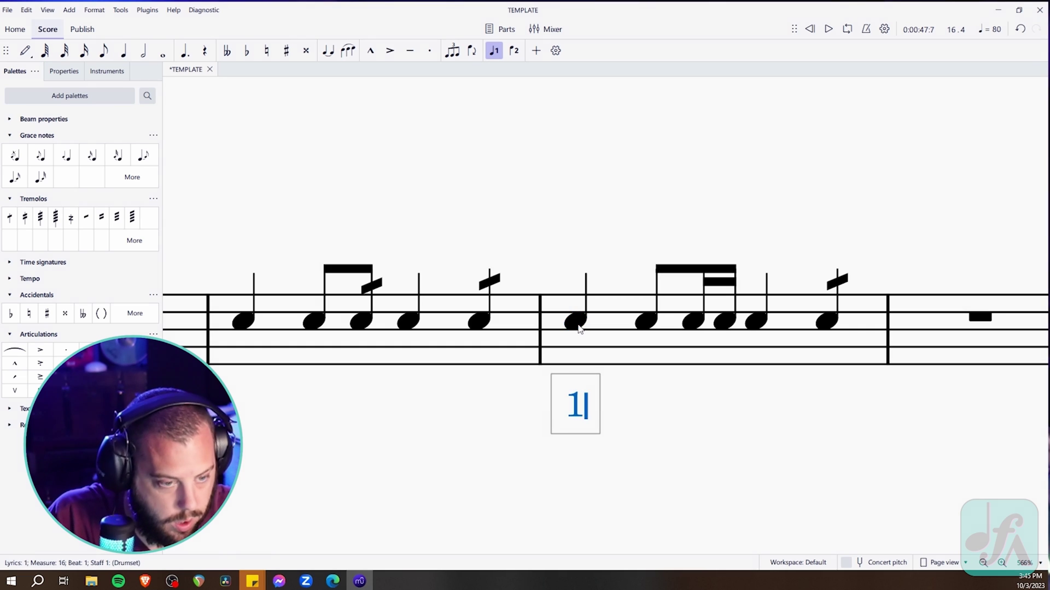
key(space)
text(2)
key(space)
text(+)
key(space)
text(a)
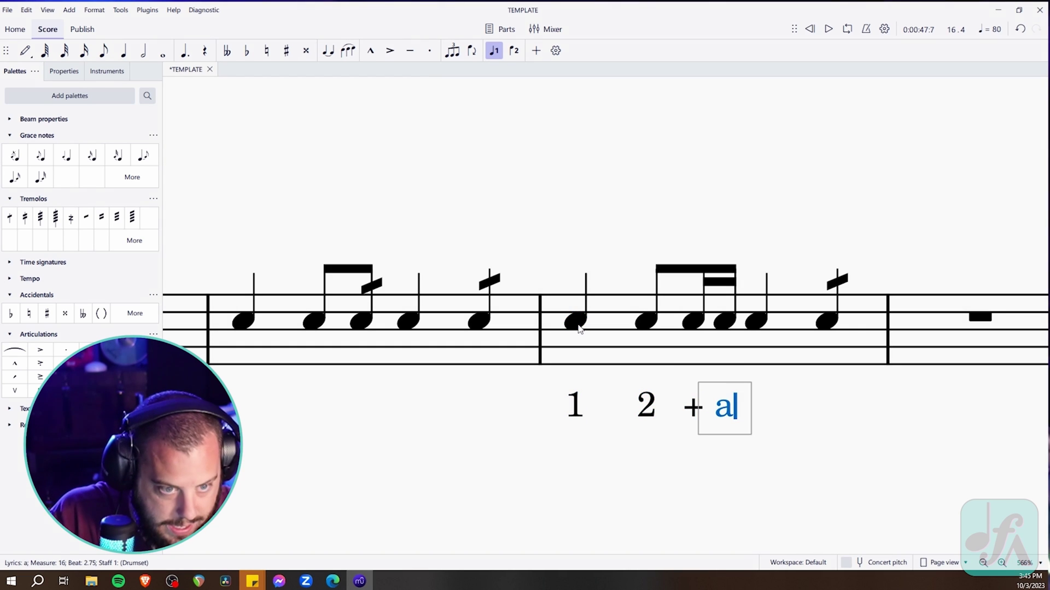
key(space)
text(3)
key(space)
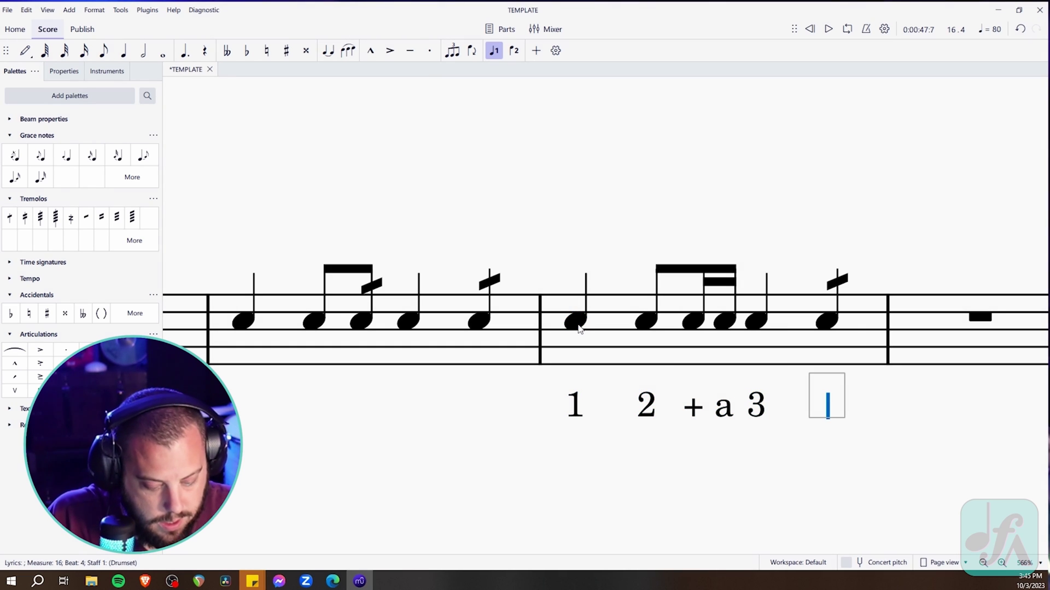
key(Escape)
Delete the tremolo from beat 4 of measure 16 and split that quarter note into two eighth-note snare hits
click(838, 283)
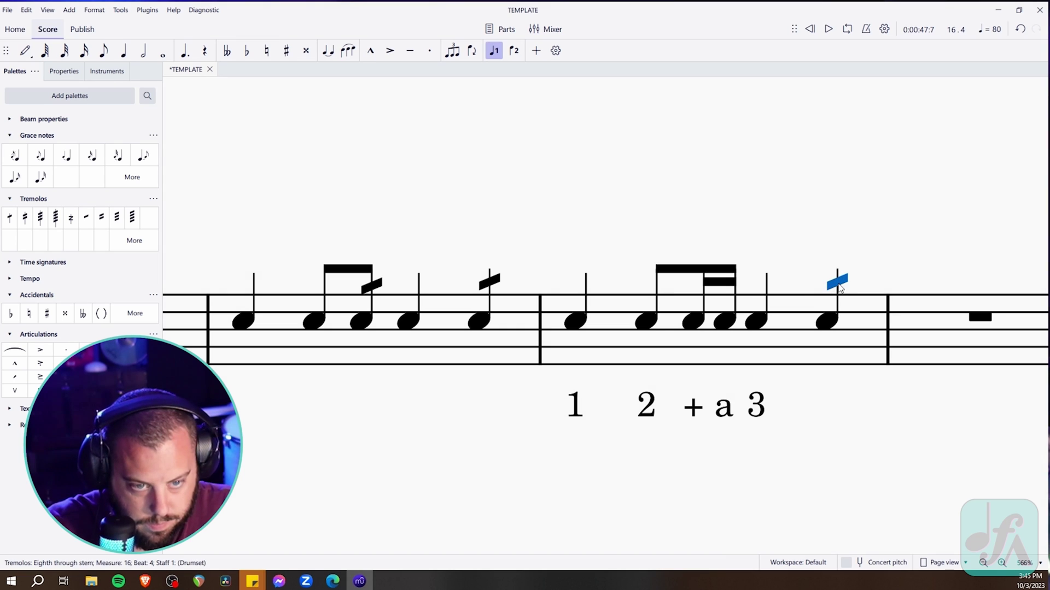
key(Delete)
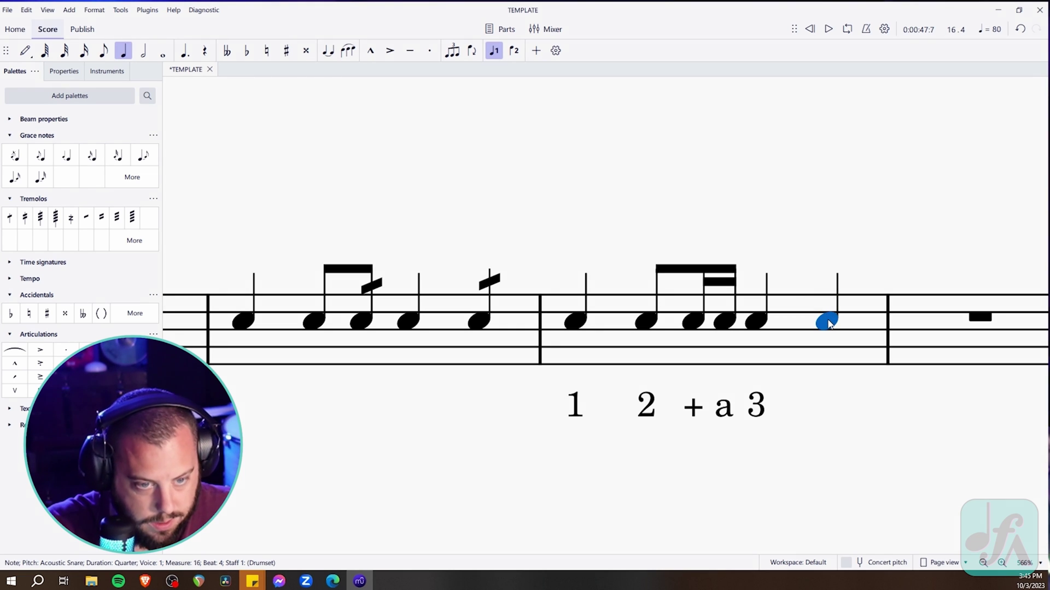
click(104, 50)
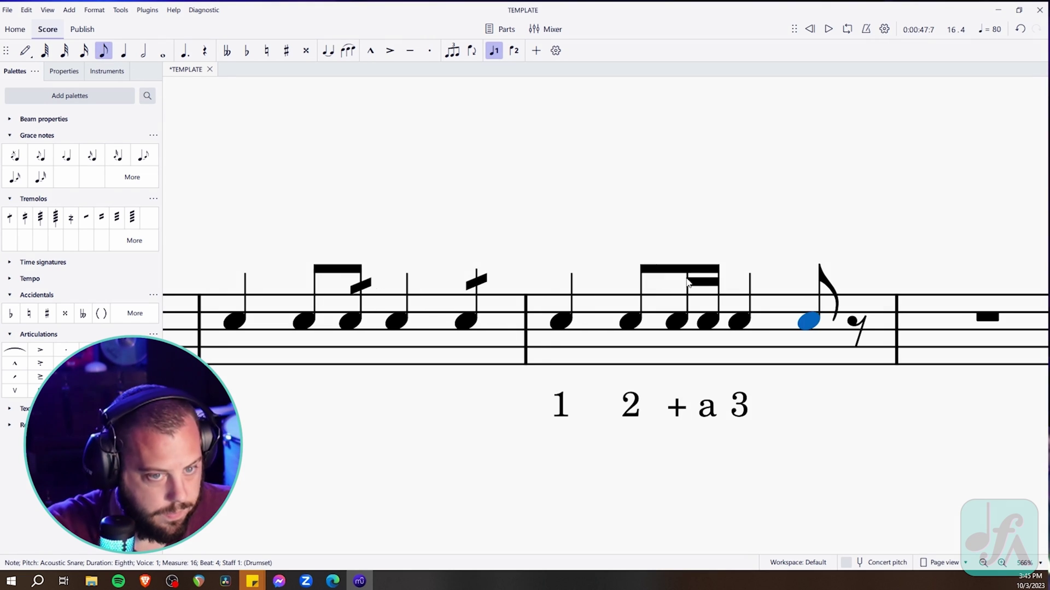
click(856, 328)
key(a)
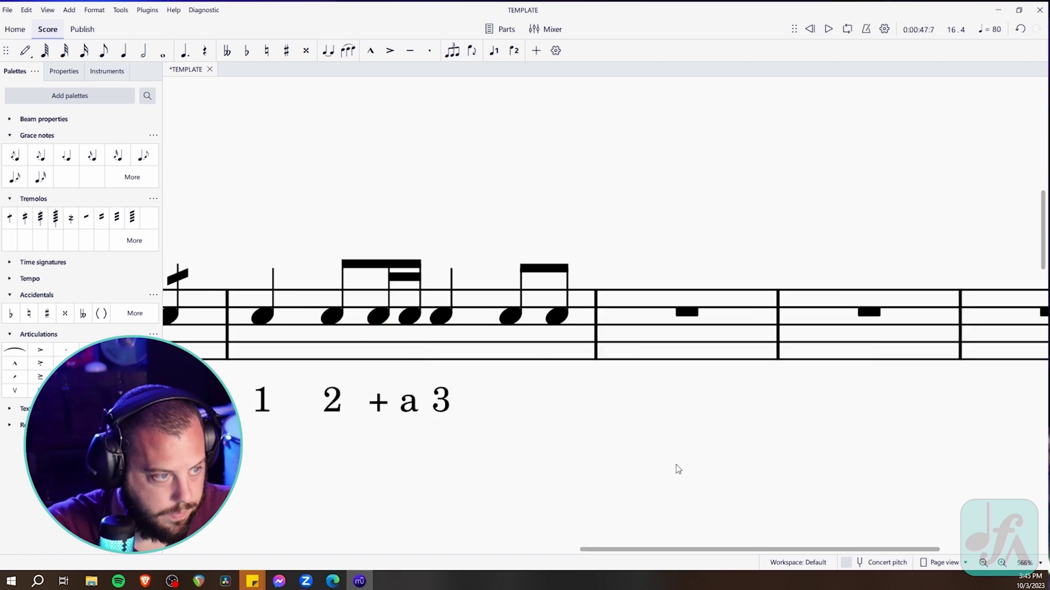
key(Escape)
Add the counting lyrics 4 and + under the two eighth notes on beat 4 of measure 16
click(821, 327)
key(ctrl+l)
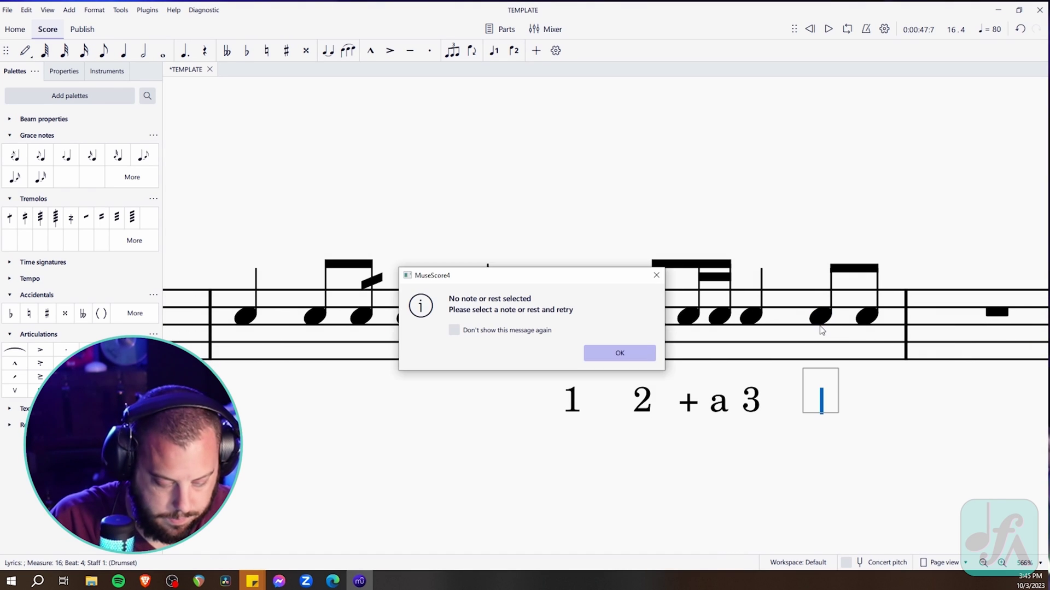
key(Return)
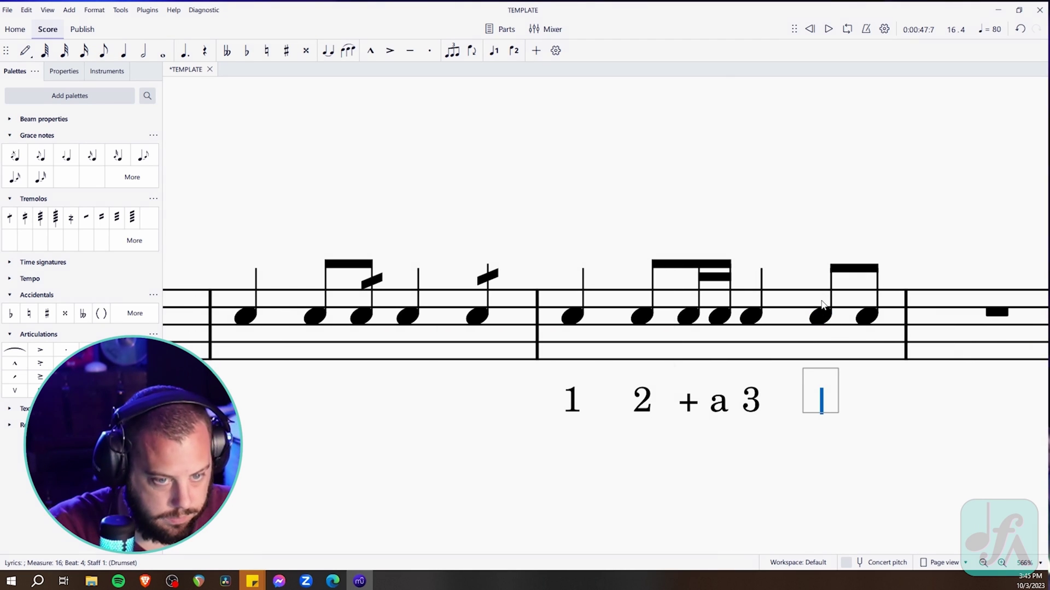
text(4)
key(space)
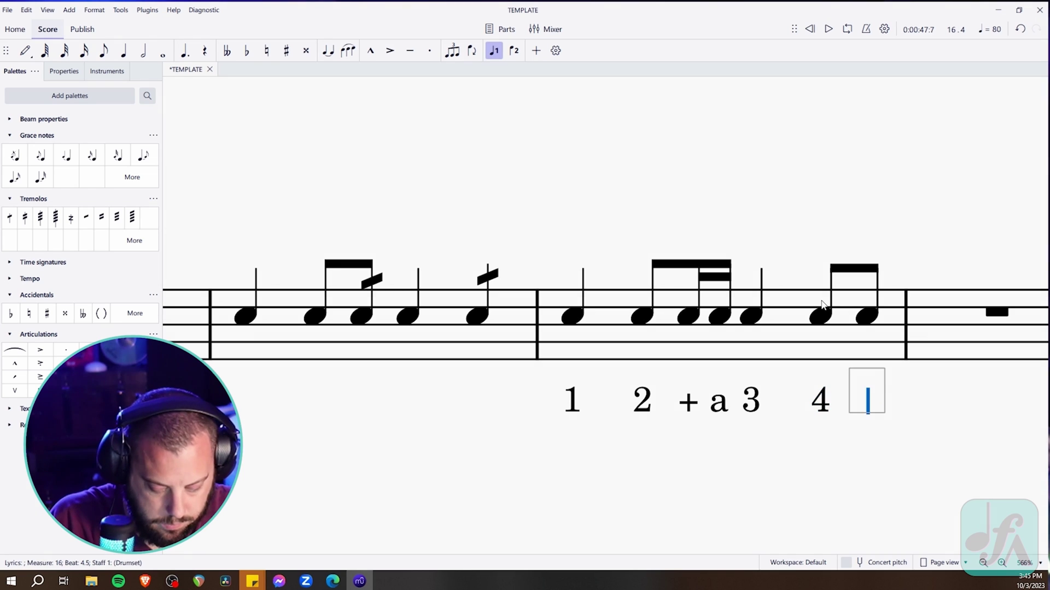
text(+)
key(Escape)
Examine the tremolo slashes on beats 2.5 and 4 of measure 15, along with the beam and notehead of the slashed eighth note
scroll(453, 430, left, 2)
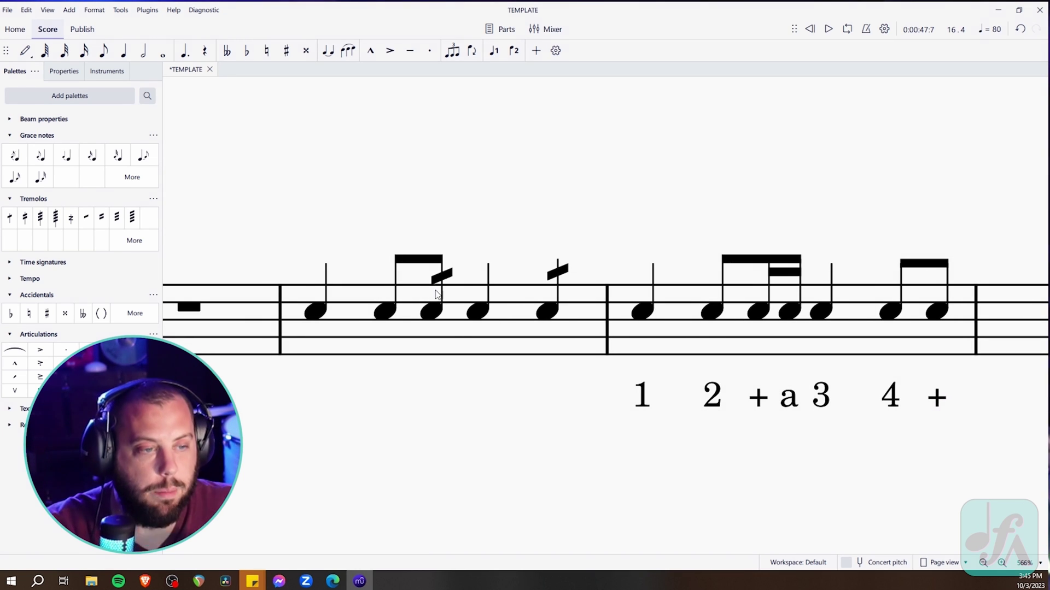
ctrl+scroll(454, 350, up, 2)
click(602, 445)
ctrl+scroll(602, 445, up, 2)
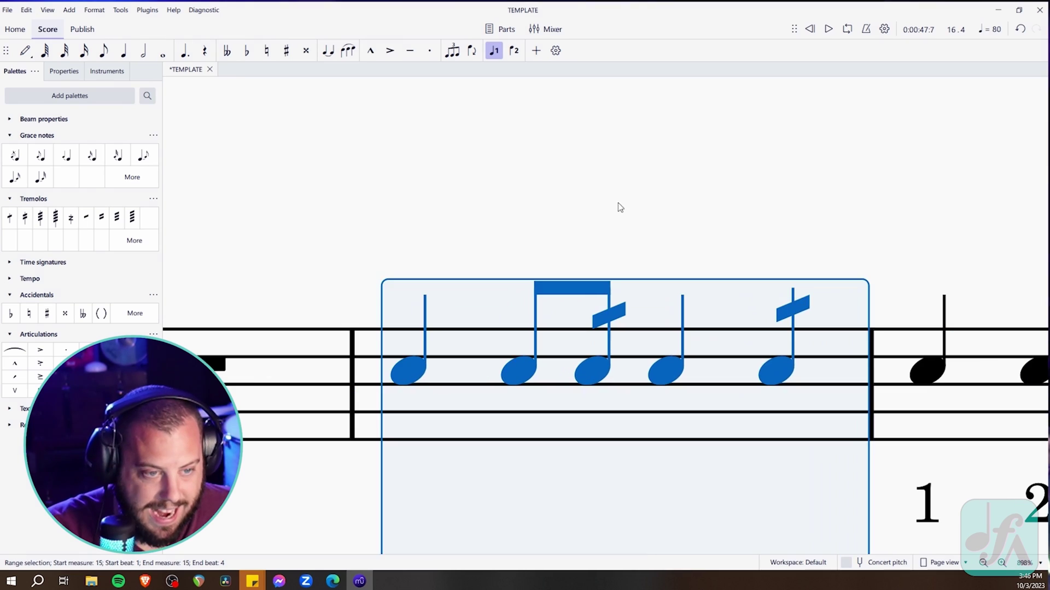
key(Escape)
click(612, 315)
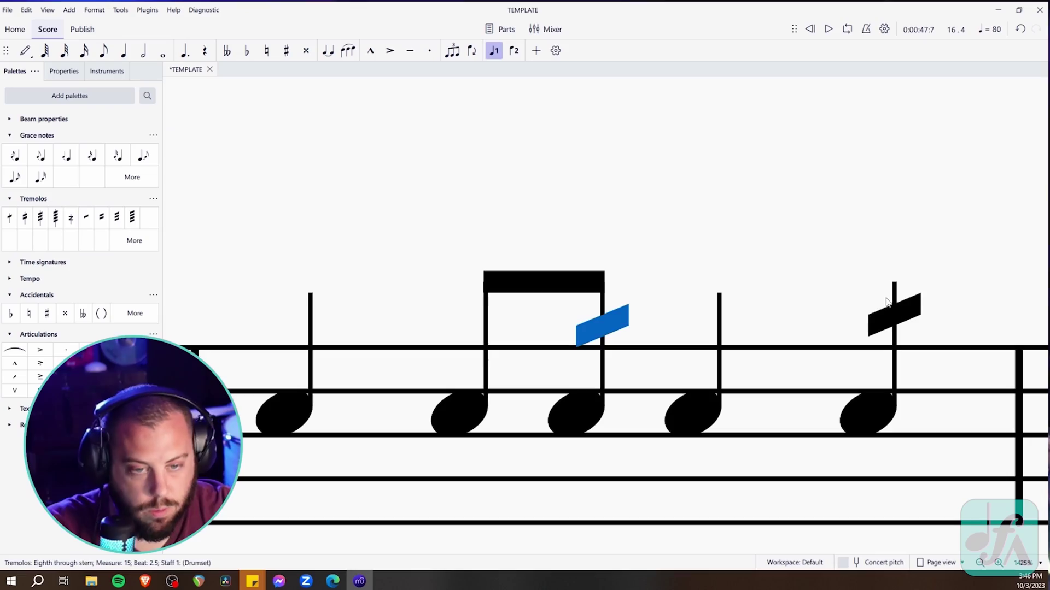
click(894, 316)
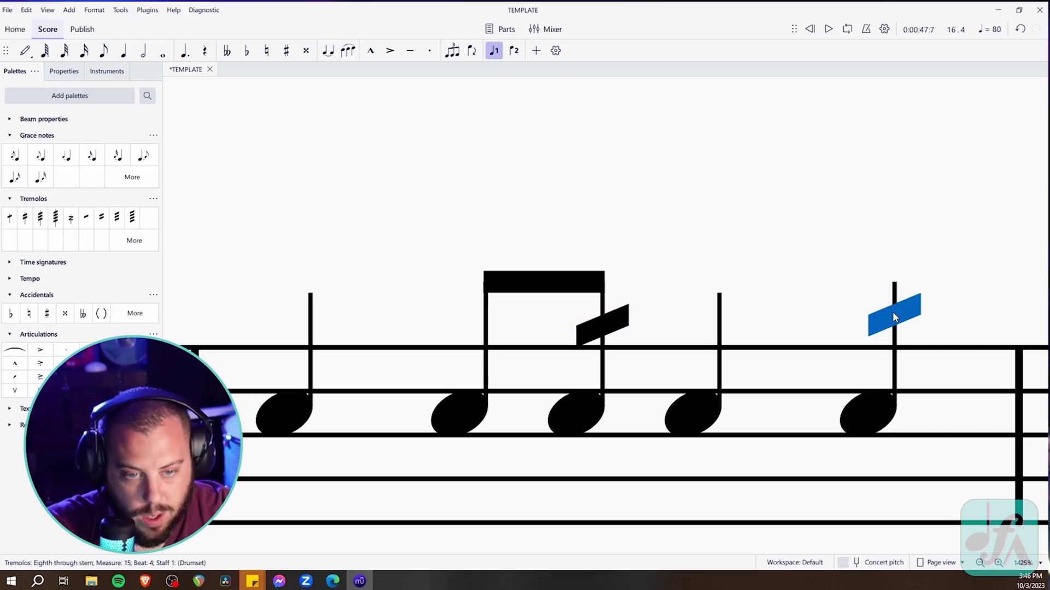
click(590, 284)
click(588, 414)
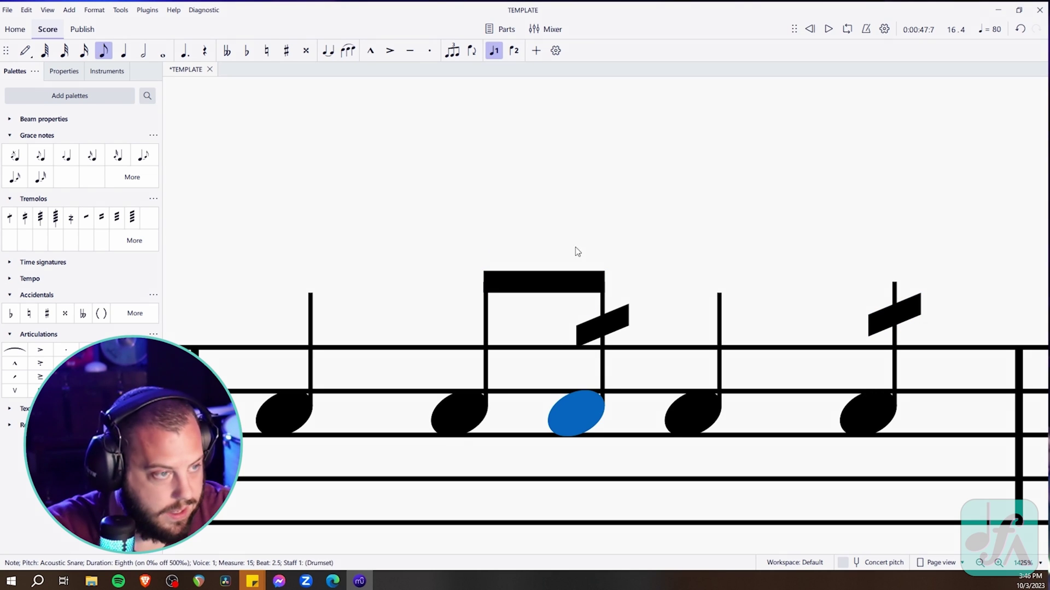
Replace beat 1 of measure 15 with four sixteenth-note snare hits and add a single-slash stem tremolo to the fourth
key(Left)
key(Left)
key(3)
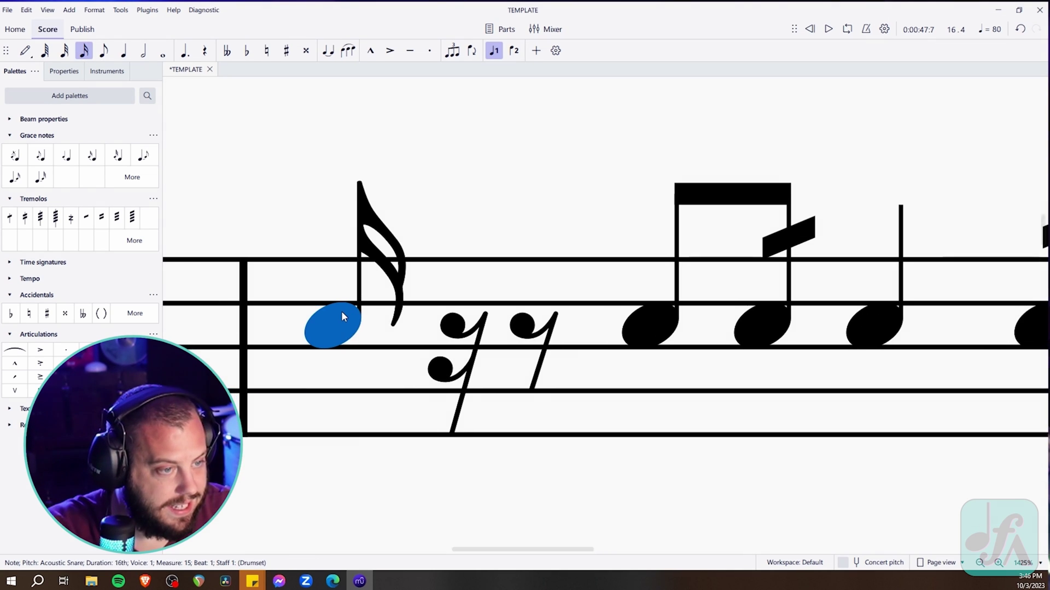
key(n)
key(a)
key(a)
key(a)
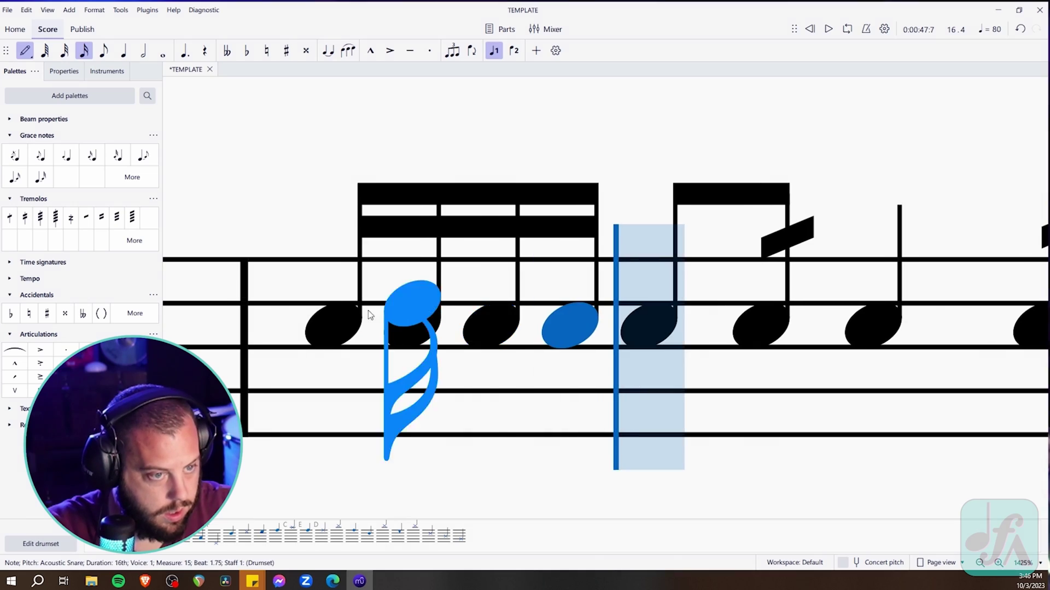
key(Escape)
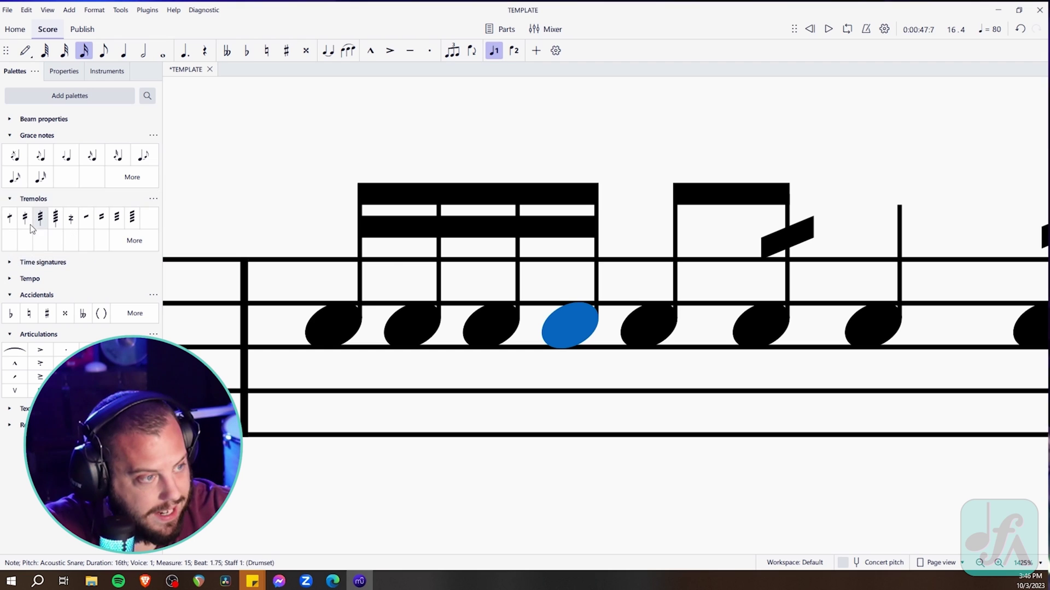
click(31, 225)
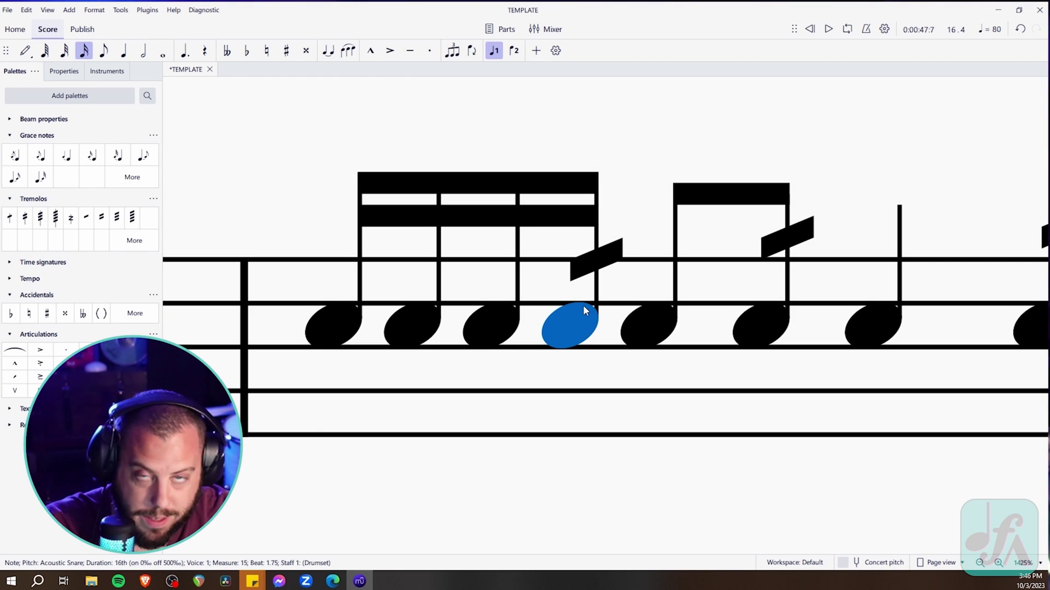
Rewrite beat 1 of measure 16 as three sixteenth-note snare hits followed by two thirty-second-note snare hits
ctrl+scroll(551, 381, down, 8)
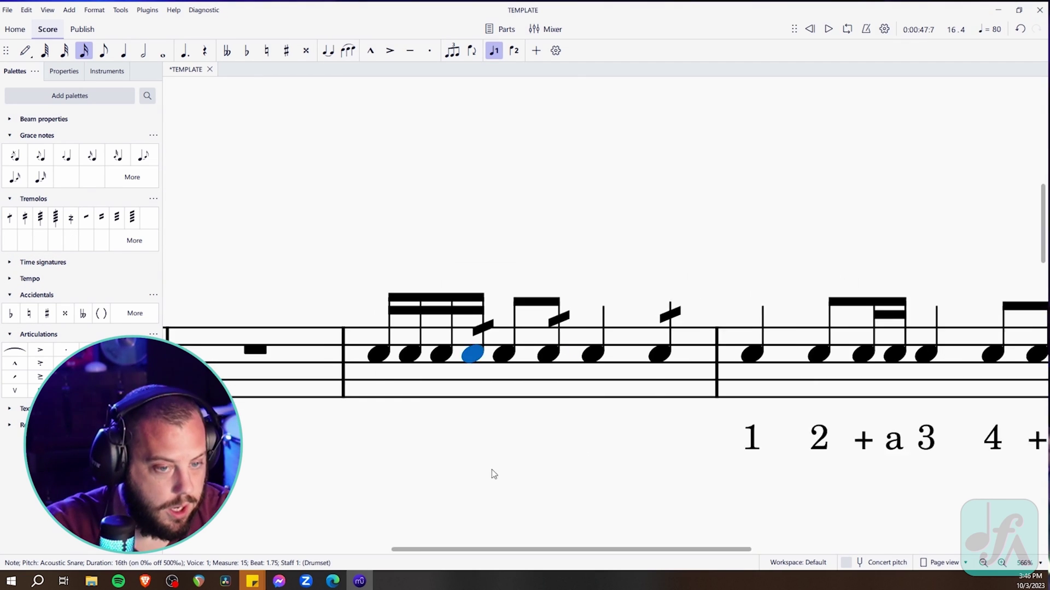
click(741, 256)
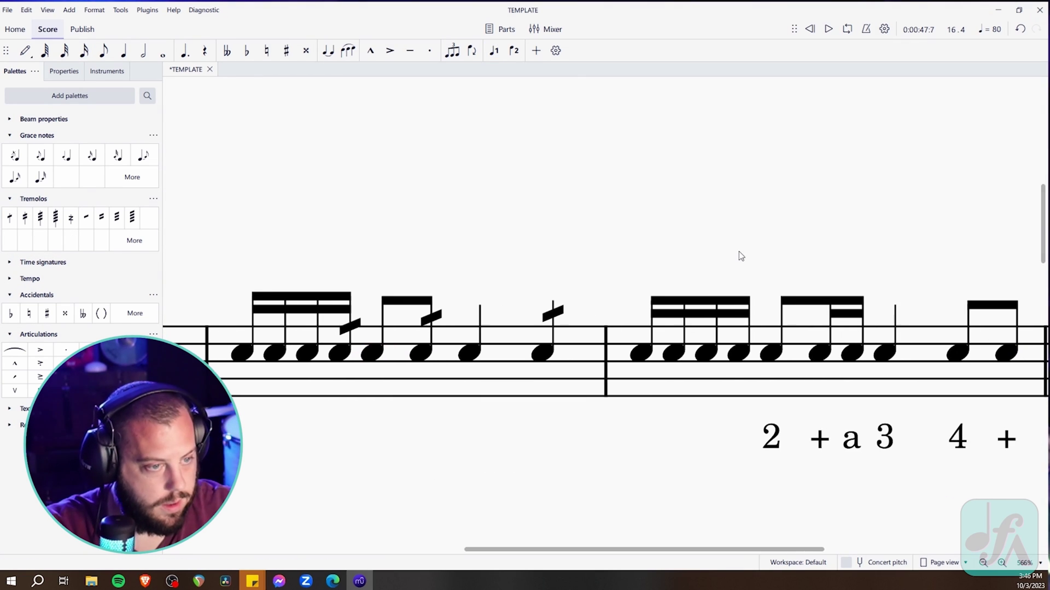
click(738, 354)
click(64, 51)
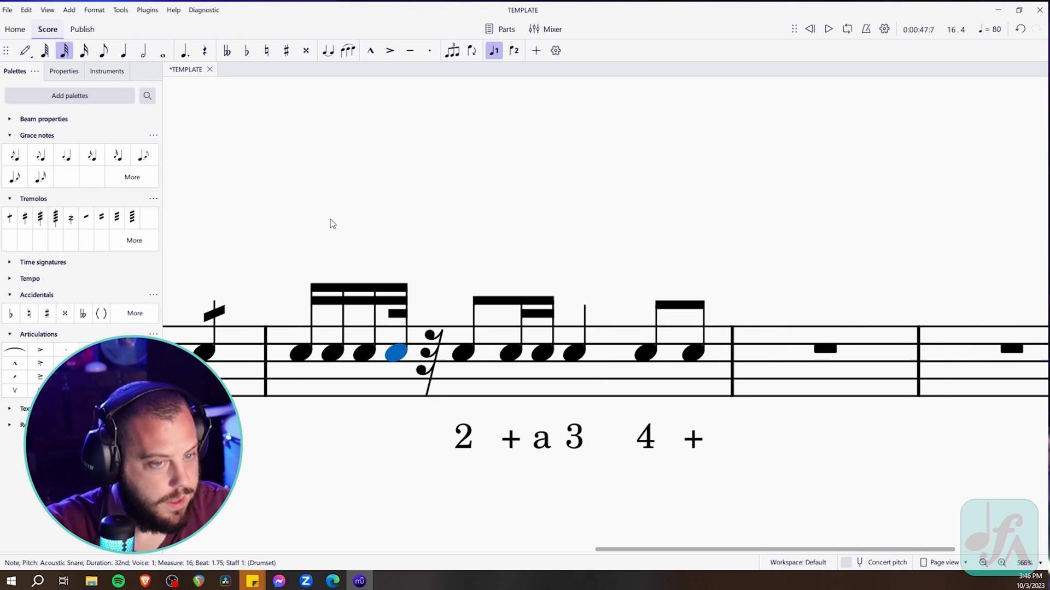
click(424, 356)
key(n)
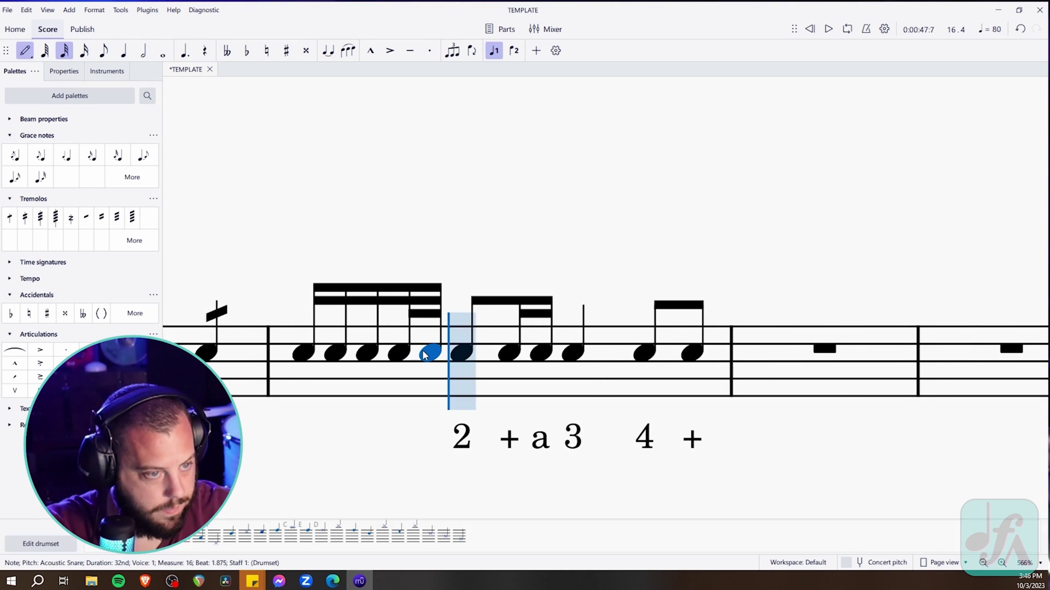
key(a)
key(Escape)
Play back measures 15 and 16 to compare the slashed notation with the written-out rhythm
drag(316, 497, 581, 469)
click(366, 351)
key(space)
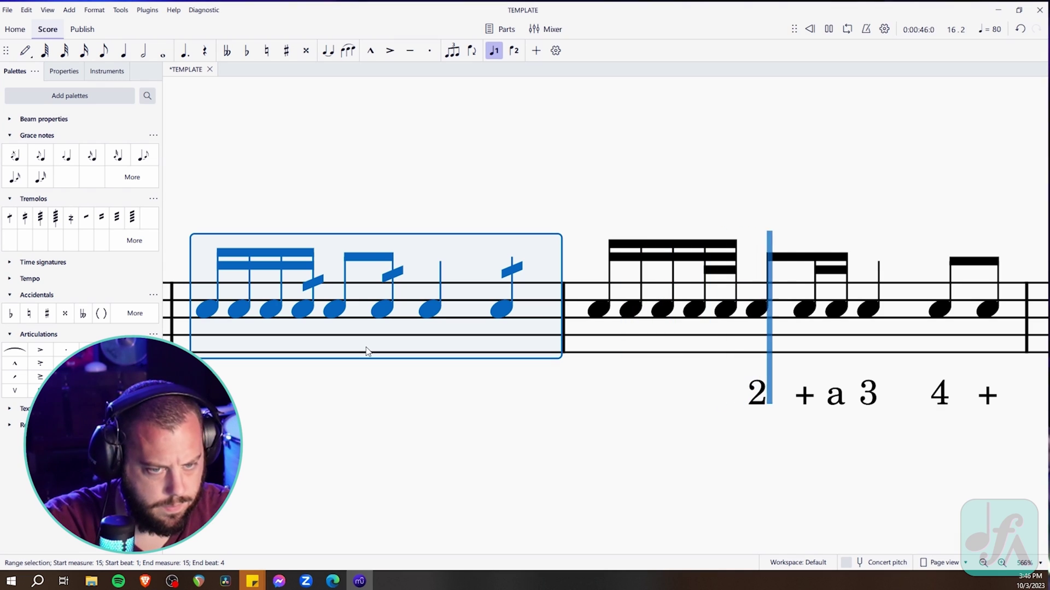
key(space)
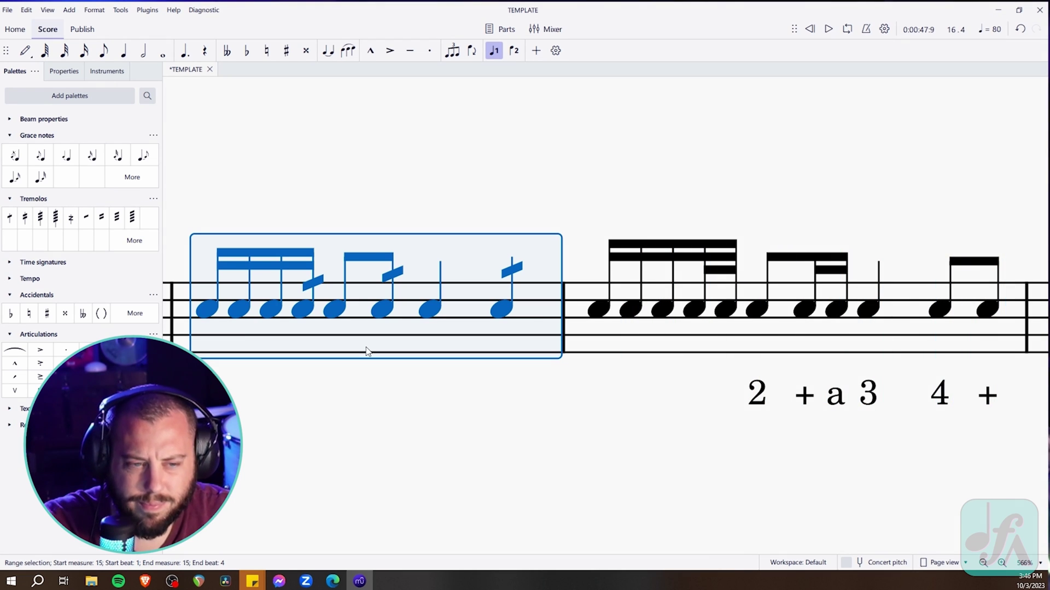
key(Escape)
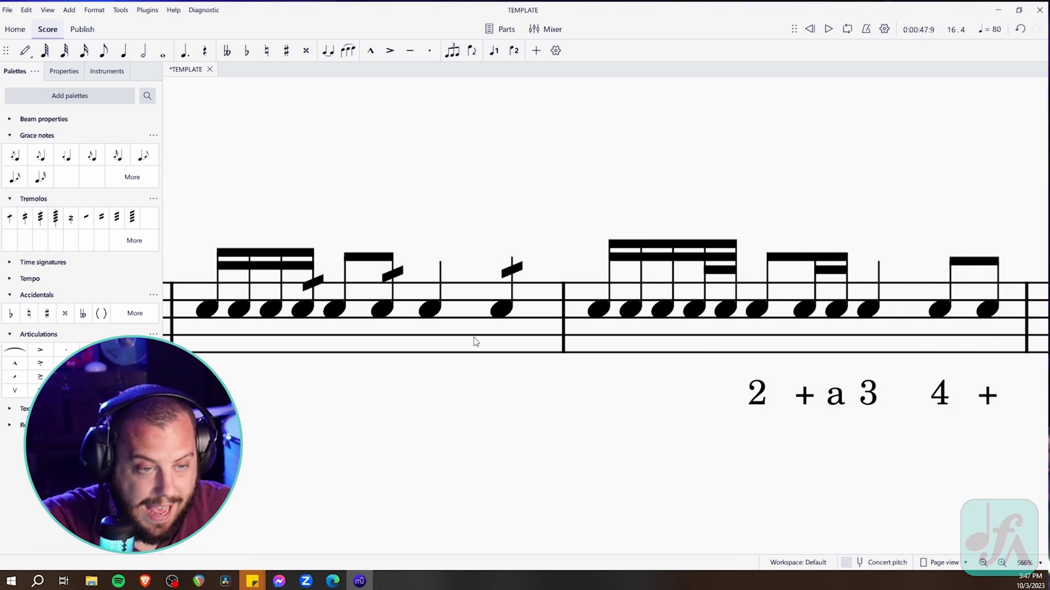
Examine the beam group on beat 1 of measure 16, including the extra beam joining the two thirty-second notes
scroll(723, 257, up, 5)
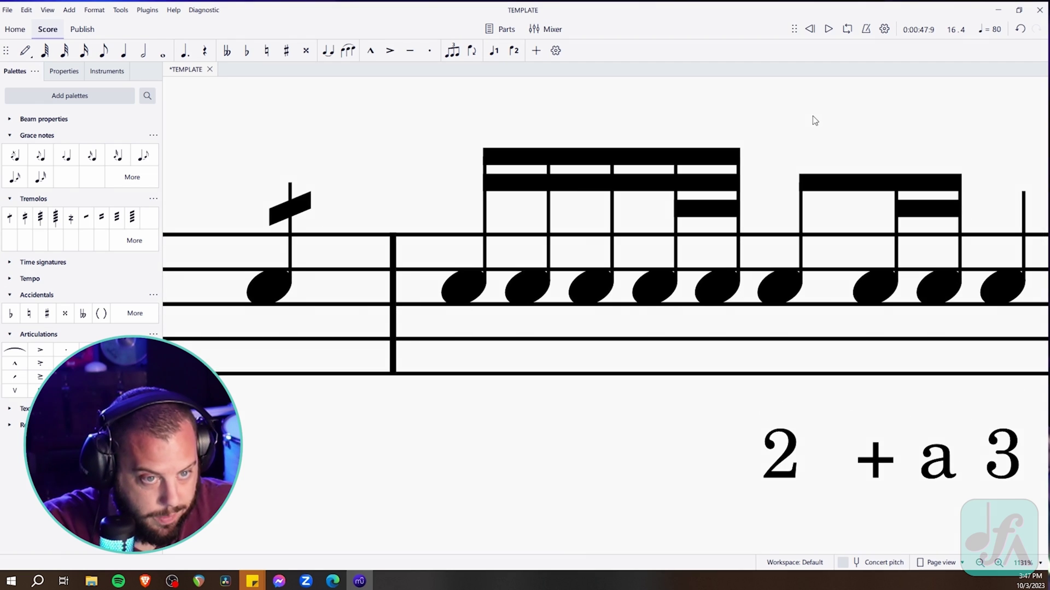
click(704, 250)
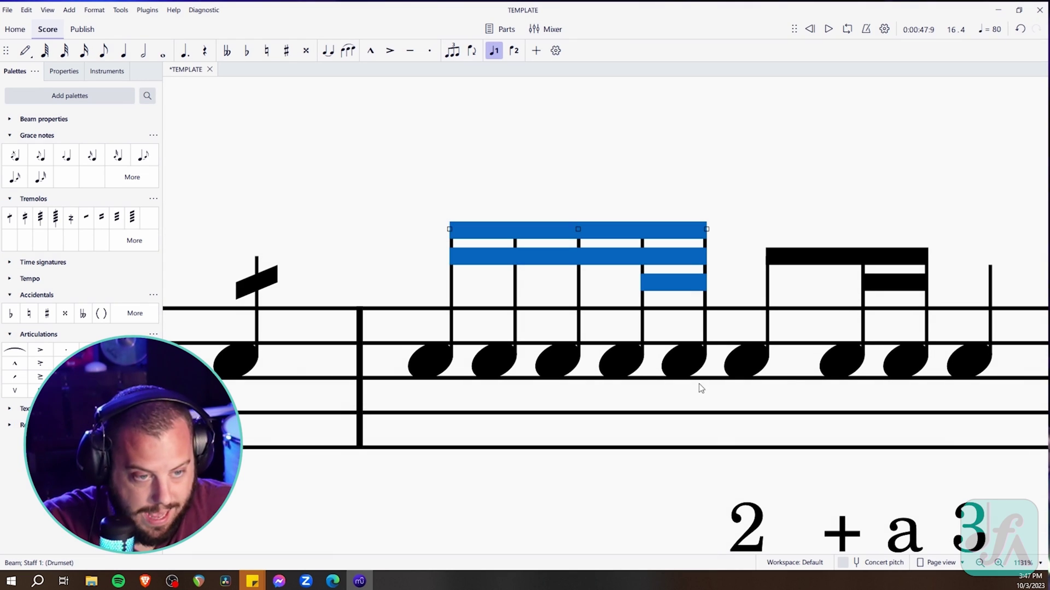
scroll(659, 365, down, 6)
scroll(675, 502, left, 4)
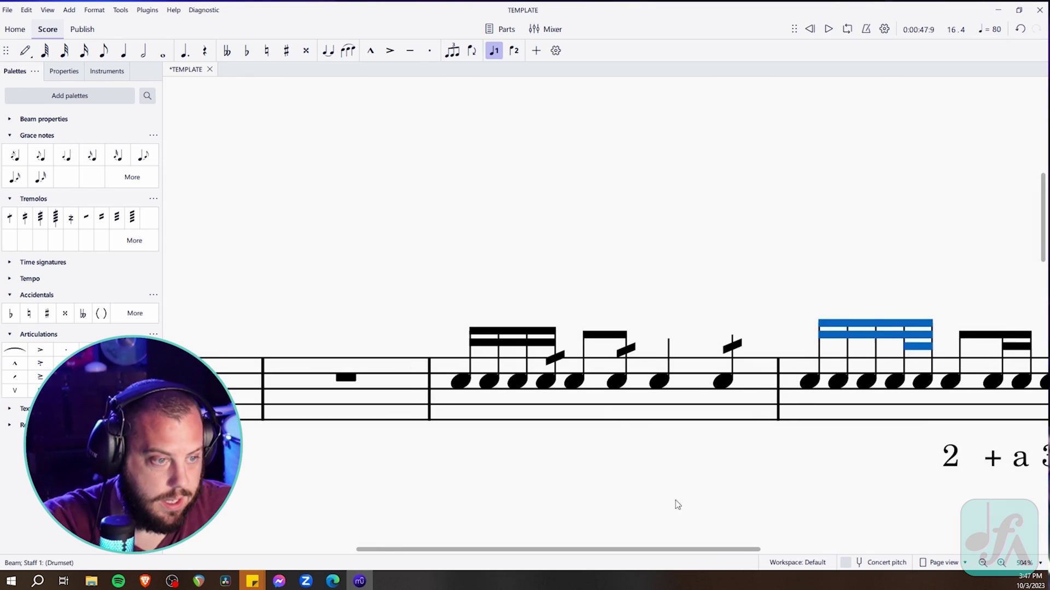
Try moving the tremolo slash on the fourth sixteenth note of measure 15 up against the beam, and undo the move
scroll(548, 352, up, 5)
scroll(546, 349, up, 3)
click(542, 317)
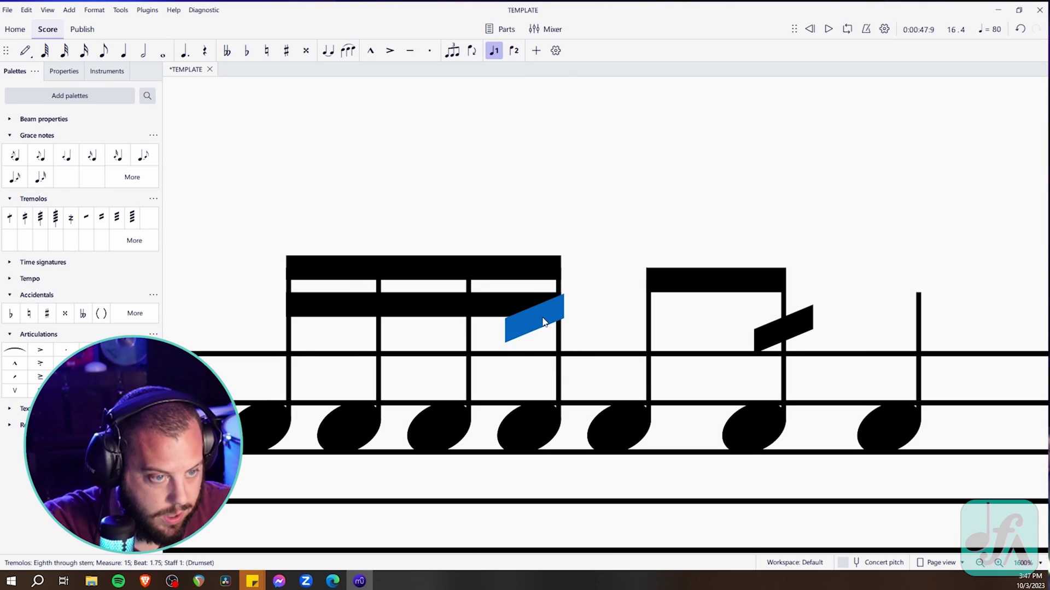
key(ctrl+z)
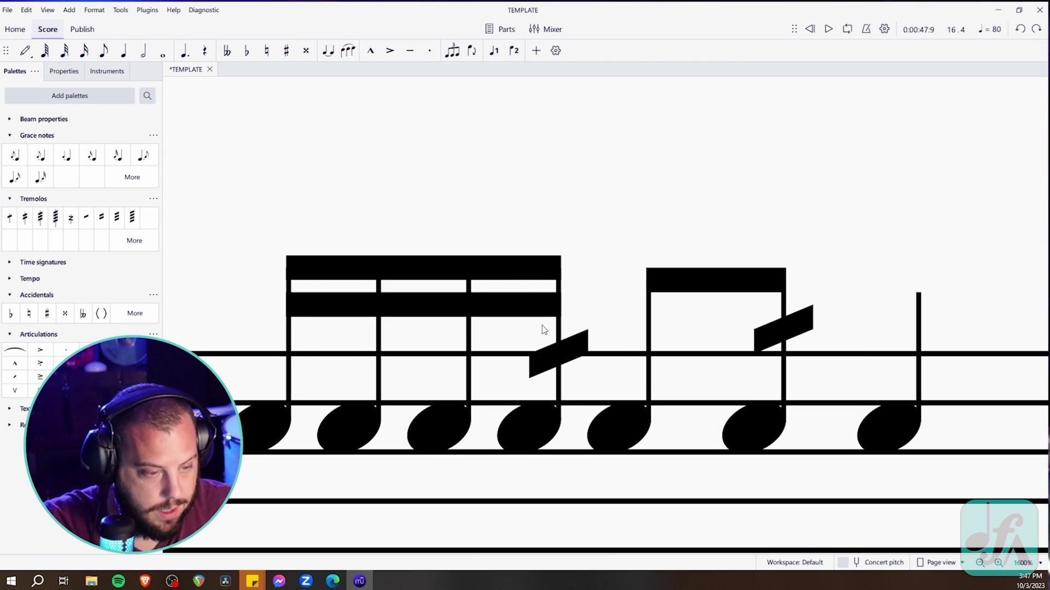
click(545, 434)
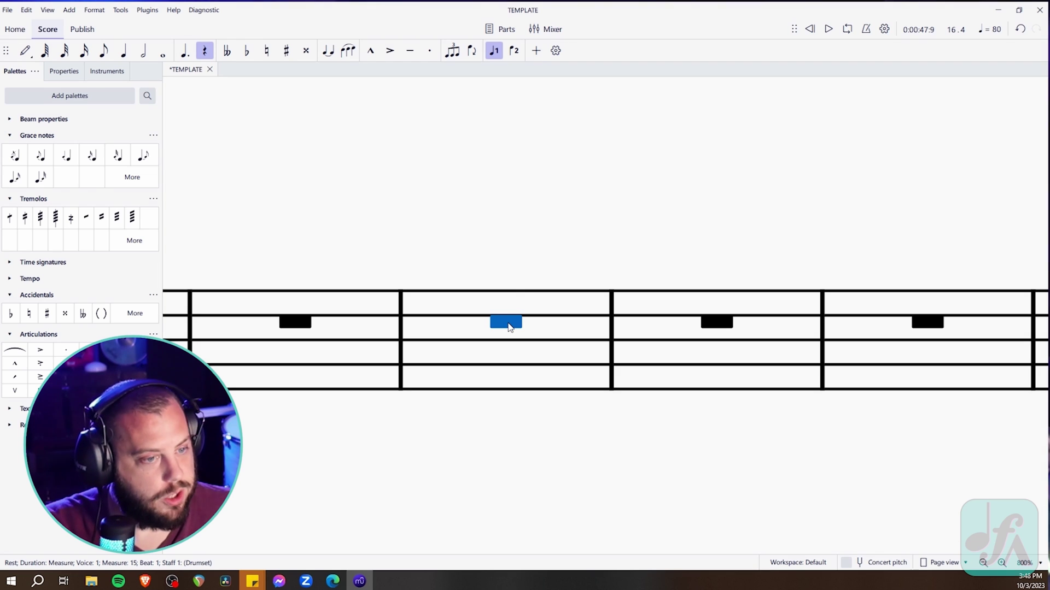
Fill the empty measure 15 with four quarter-note snare hits
click(491, 352)
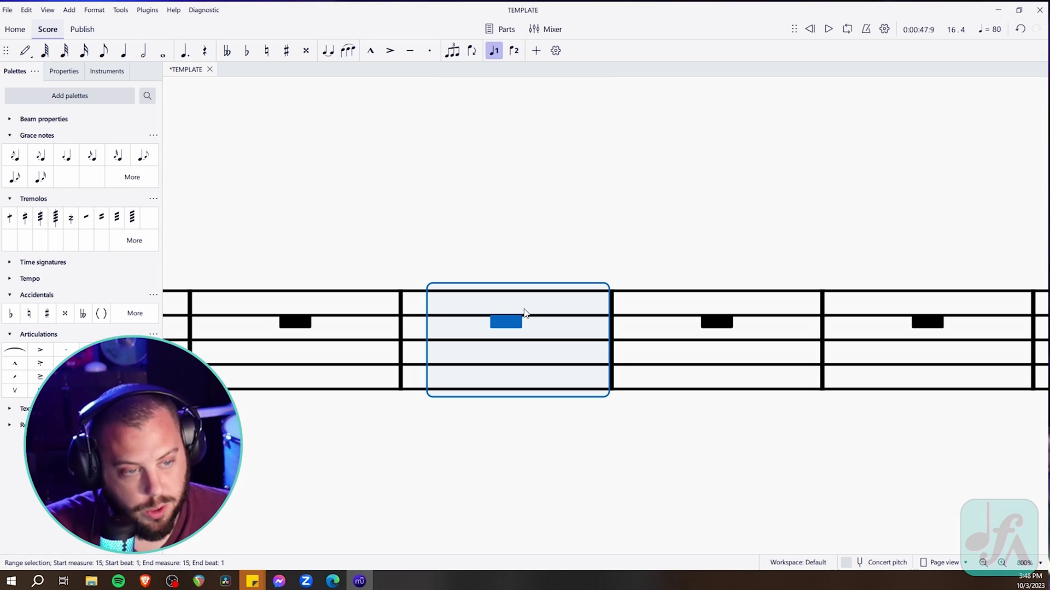
click(517, 327)
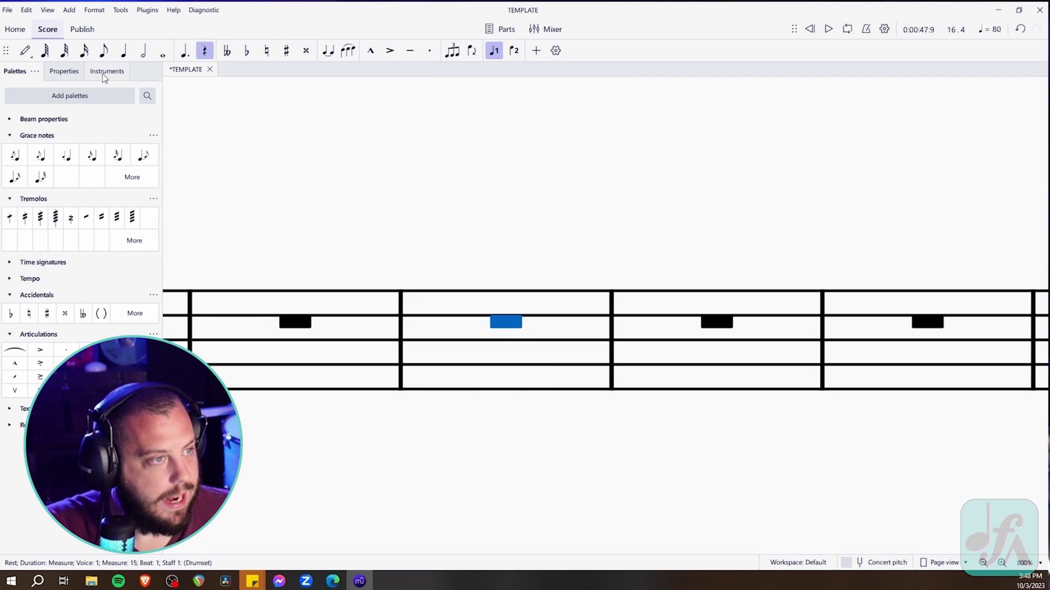
click(121, 53)
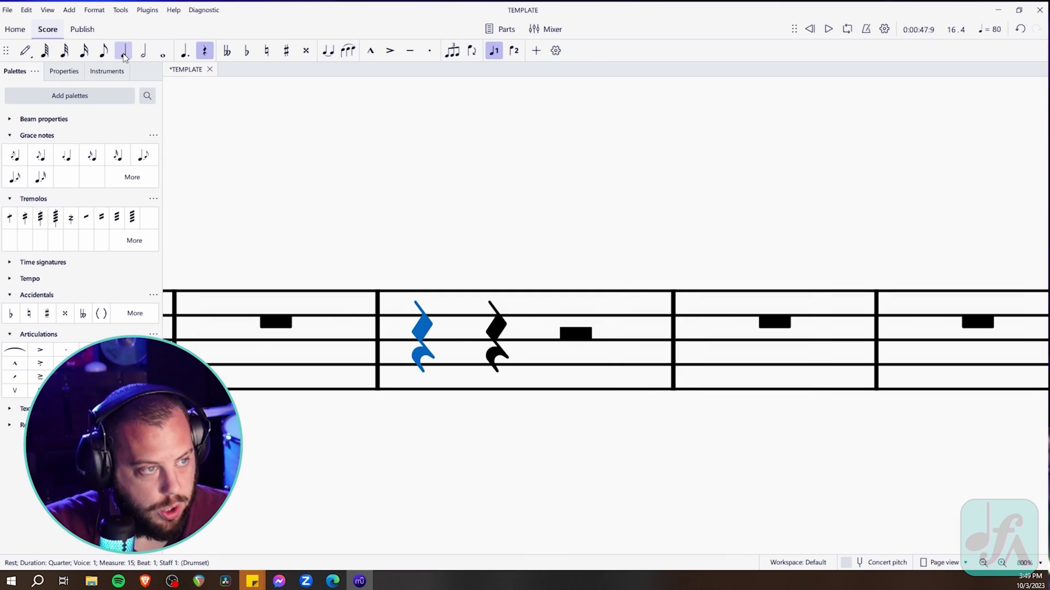
key(n)
key(a)
key(a)
key(a)
key(a)
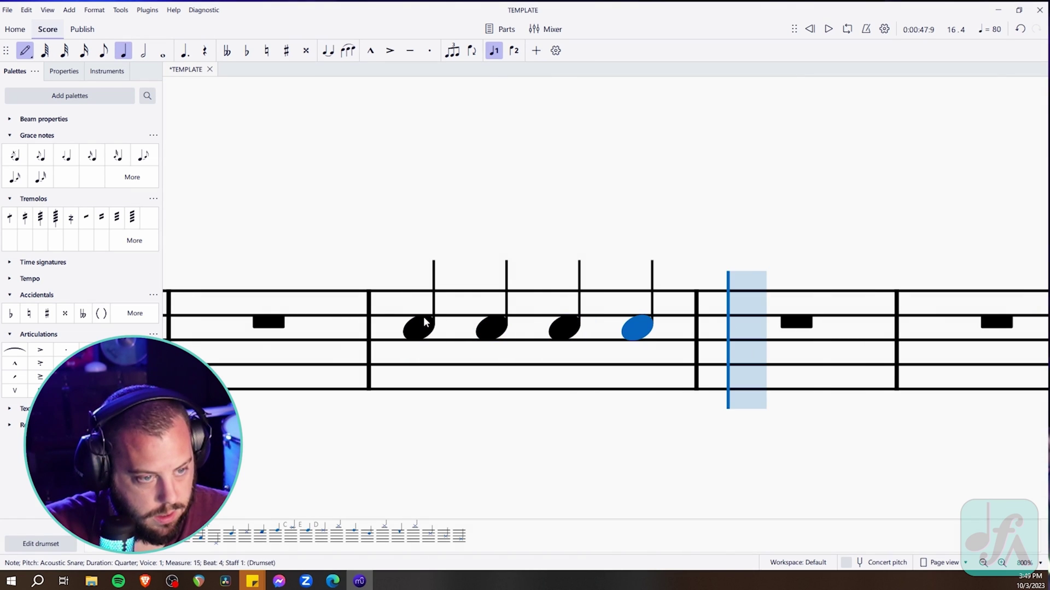
key(Escape)
key(Escape)
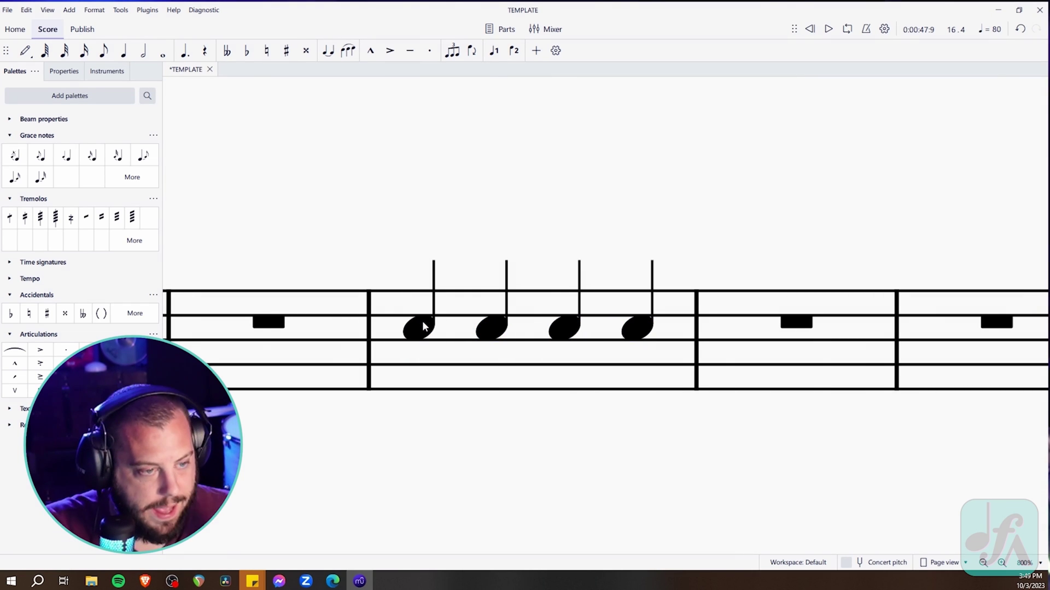
Change the first quarter note of measure 15 to a dotted eighth note
click(422, 323)
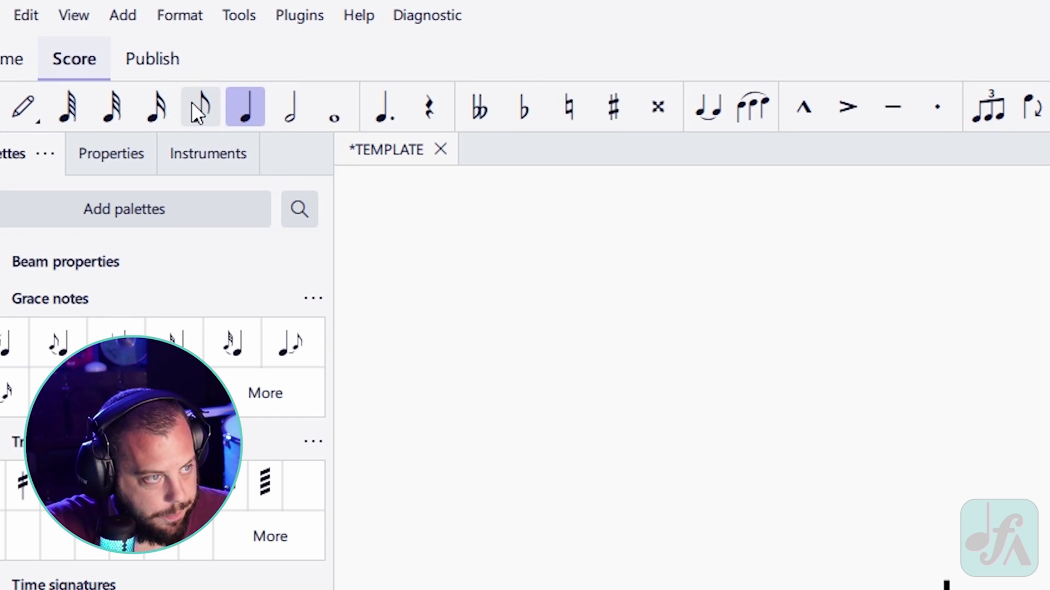
click(199, 108)
key(Escape)
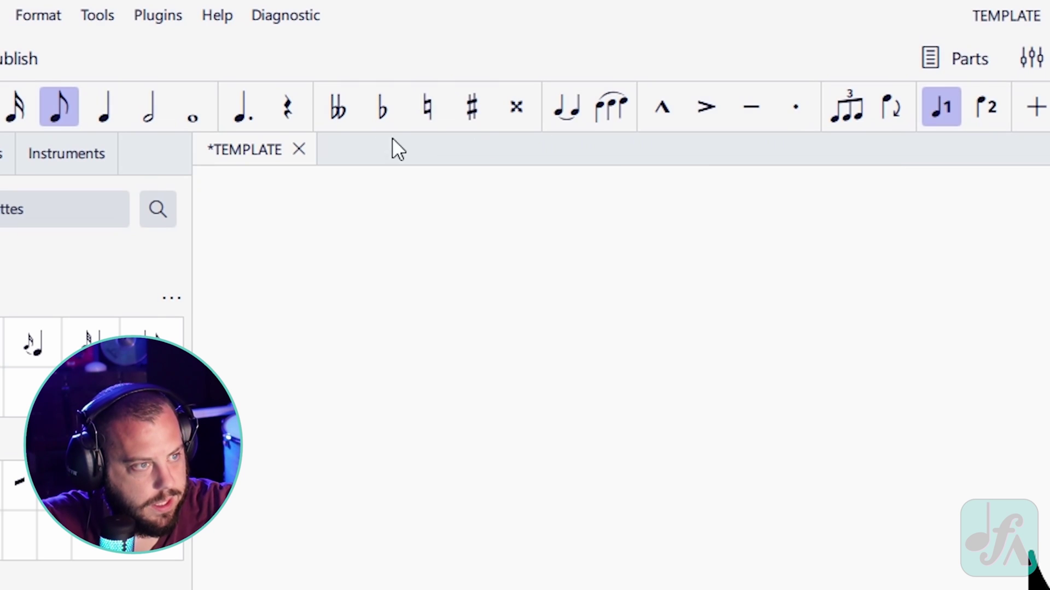
click(241, 115)
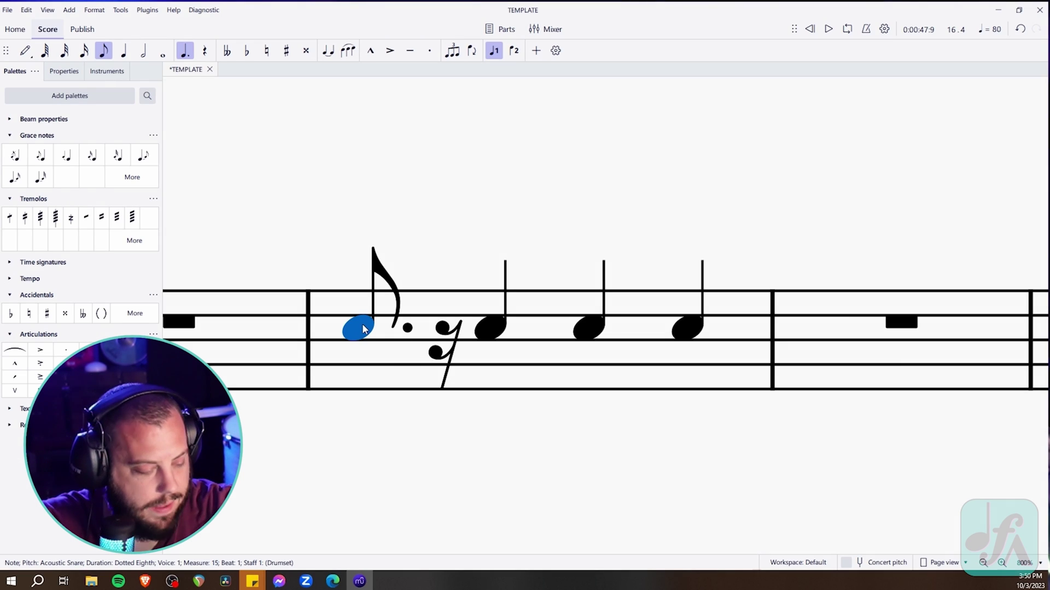
Replace the sixteenth rest on beat 1 of measure 15 with a sixteenth-note snare hit
click(443, 328)
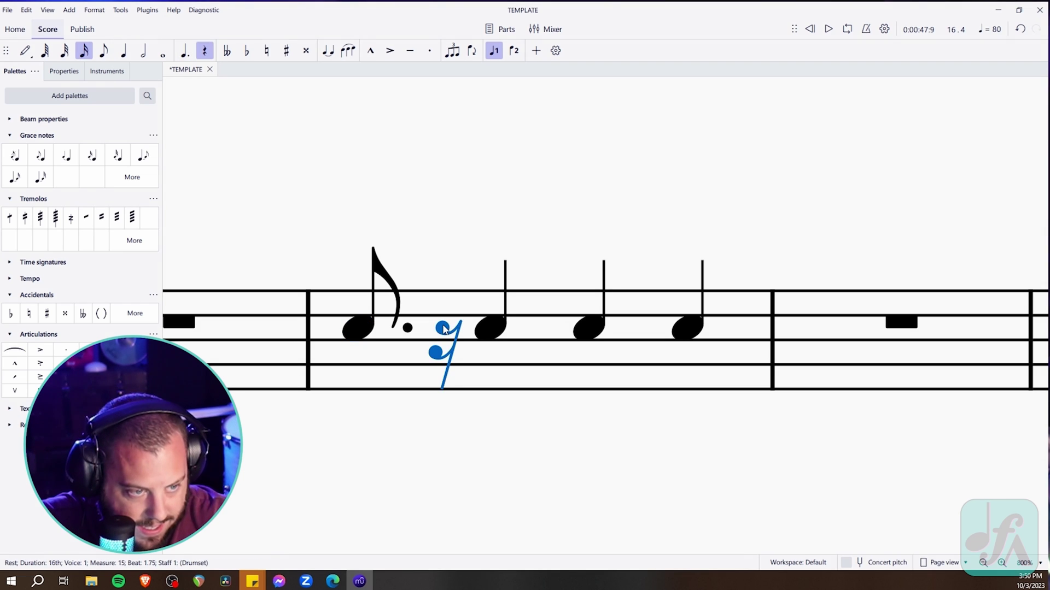
key(n)
click(446, 331)
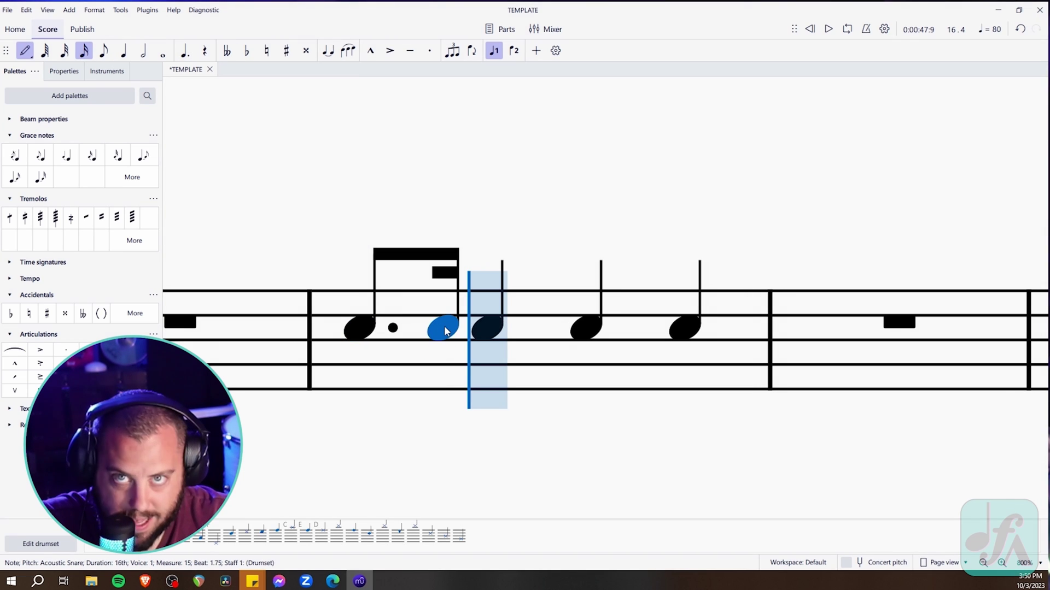
key(Escape)
key(Escape)
Copy the dotted-eighth and sixteenth figure from beat 1 of measure 15 onto beats 2, 3 and 4
scroll(461, 305, left, 5)
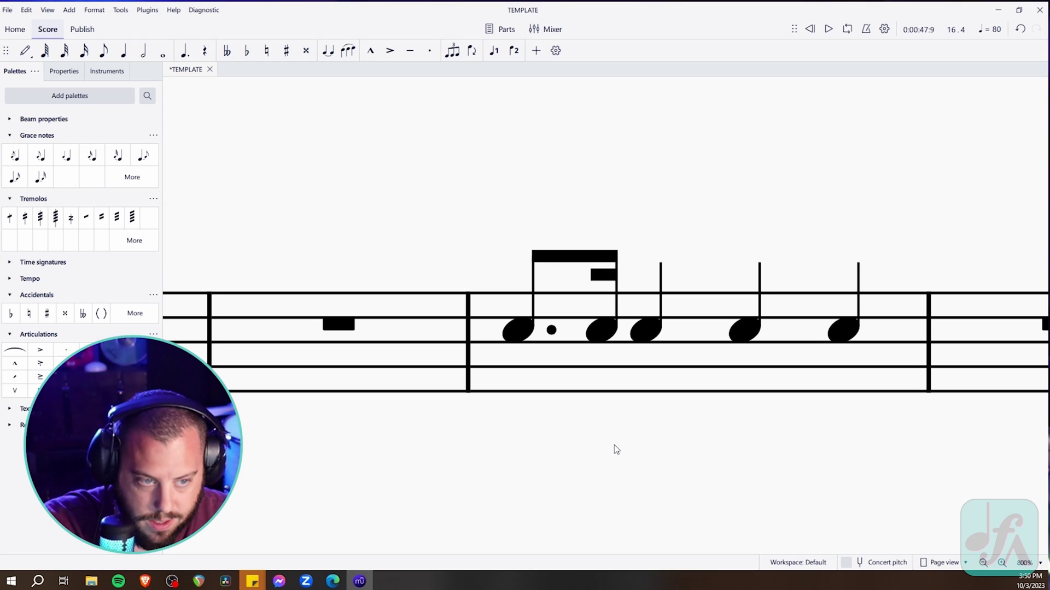
scroll(547, 432, right, 2)
scroll(523, 408, up, 2)
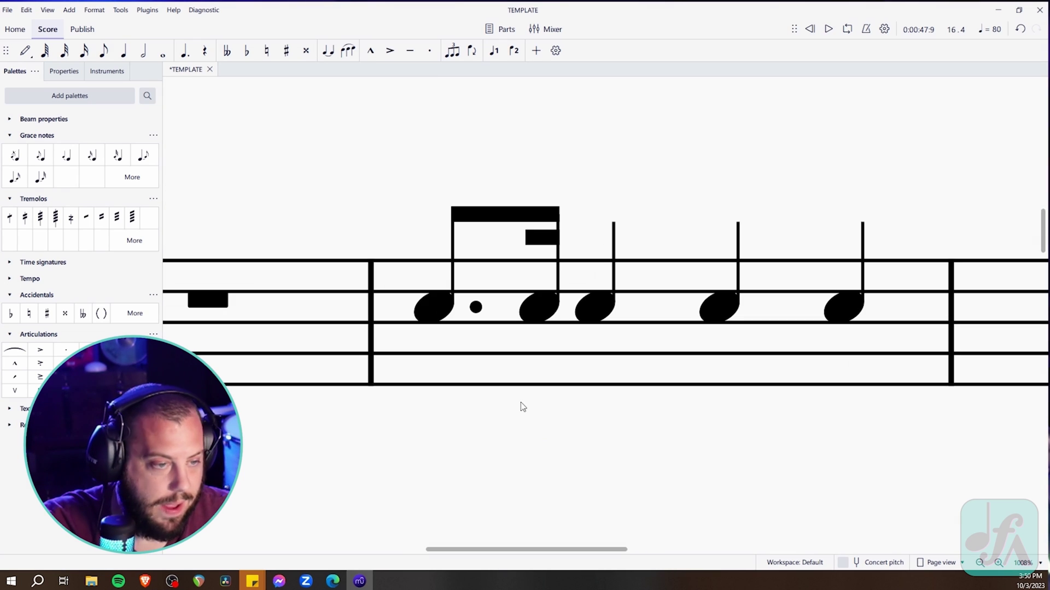
click(437, 312)
shift+click(526, 307)
key(ctrl+c)
click(586, 304)
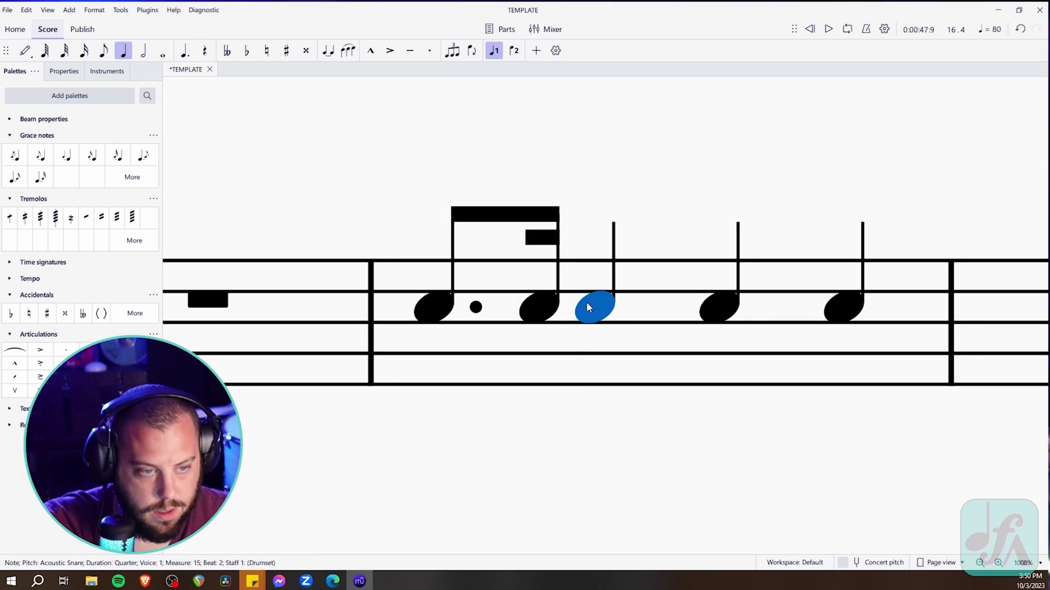
key(ctrl+v)
click(742, 304)
key(ctrl+v)
click(883, 306)
key(ctrl+v)
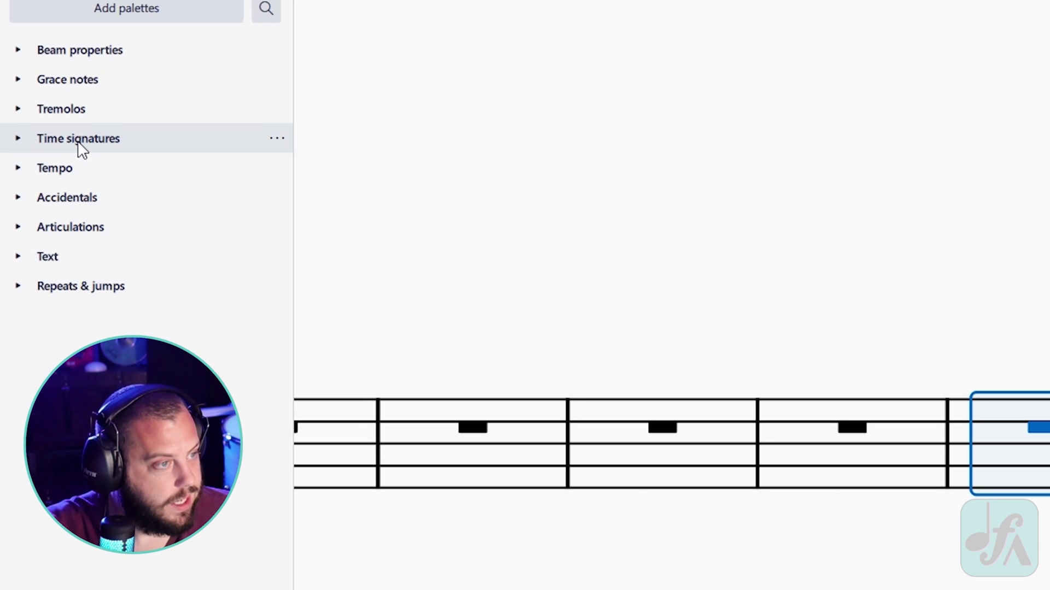
Add a 4/4 time signature to measure 17 and a 6/4 time signature to measure 18
click(79, 145)
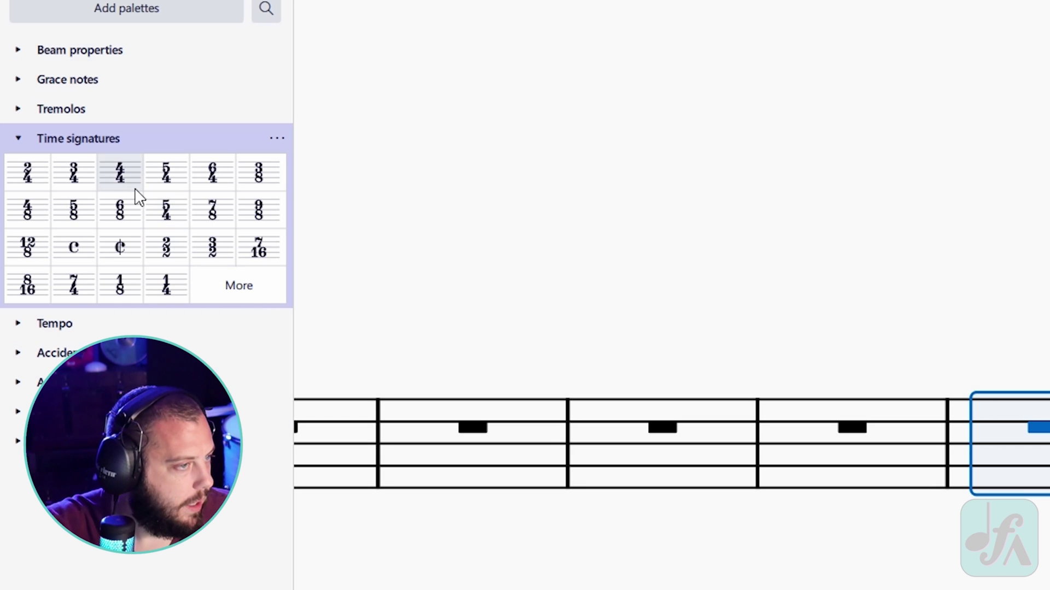
mouse_move(124, 171)
mouse_down()
mouse_move(115, 244)
mouse_move(984, 485)
mouse_up()
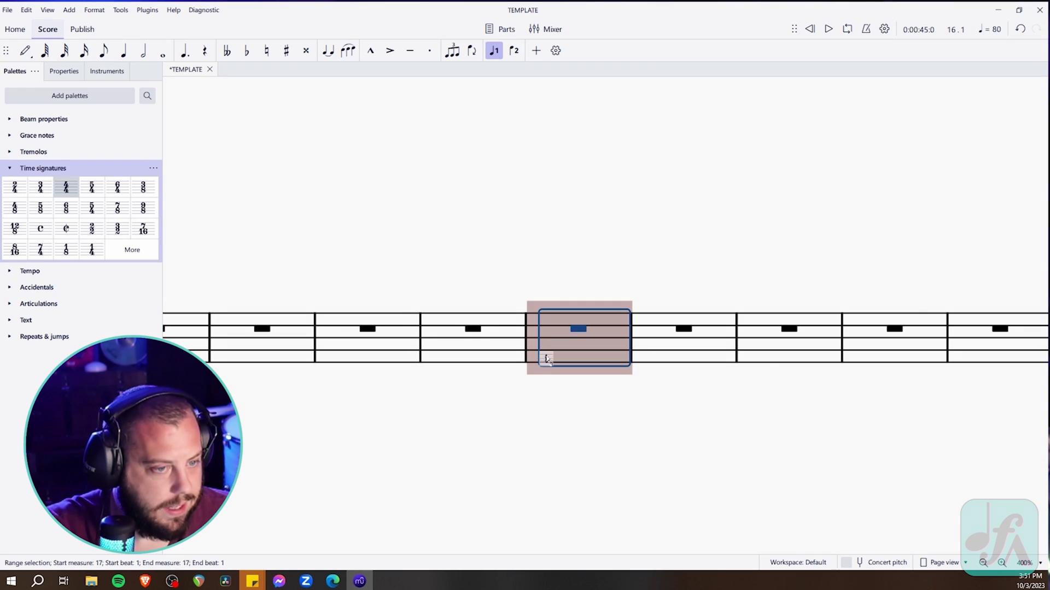
drag(546, 360, 550, 348)
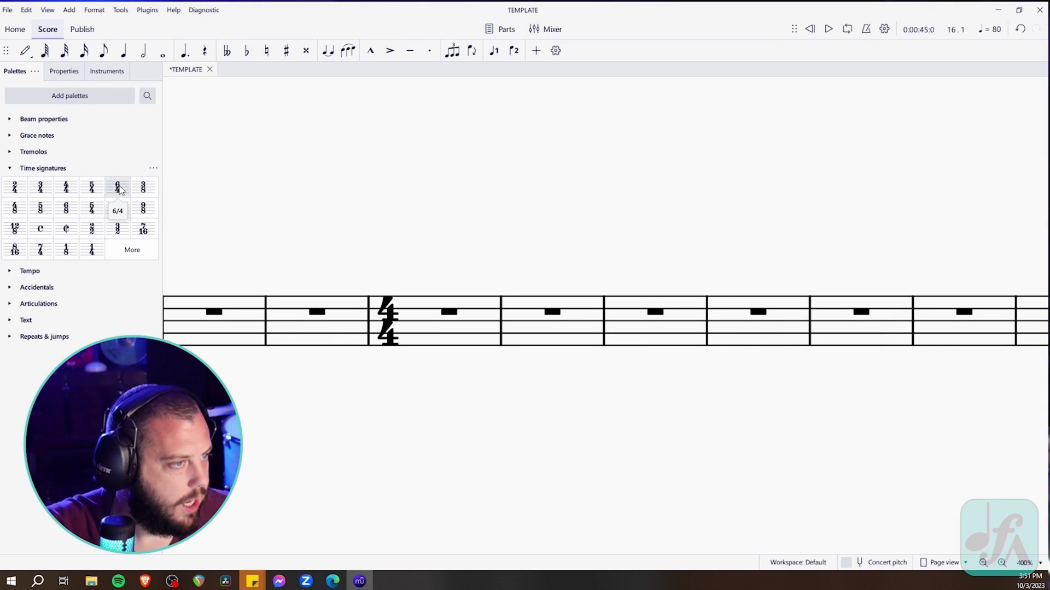
mouse_move(115, 190)
mouse_down()
mouse_move(539, 328)
mouse_move(547, 364)
mouse_up()
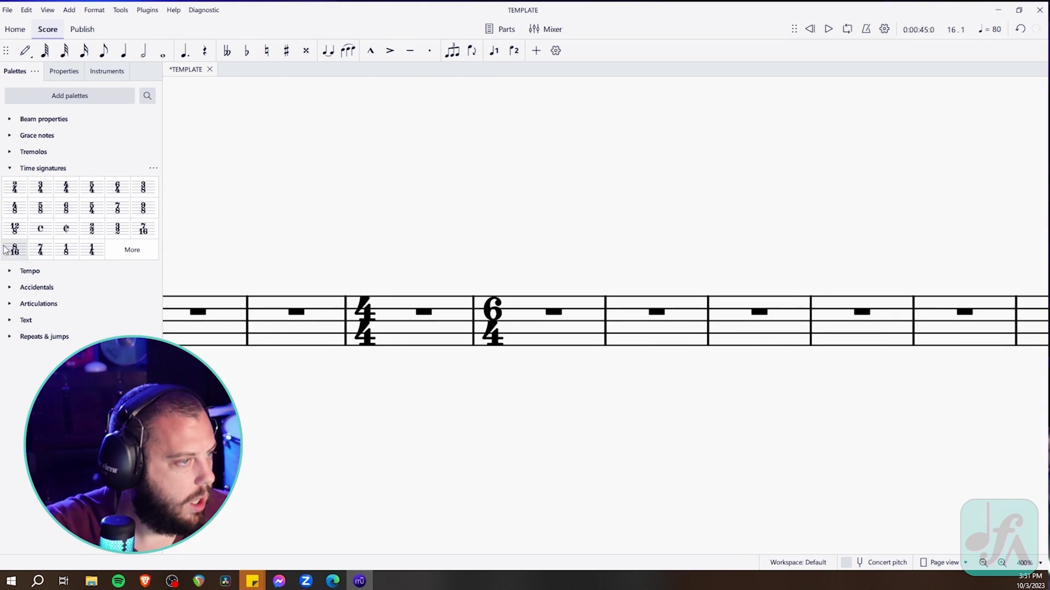
Add a 7/8 time signature to measure 19 and a 7/16 time signature to measure 20
mouse_move(116, 211)
mouse_down()
mouse_move(403, 434)
mouse_move(634, 328)
mouse_up()
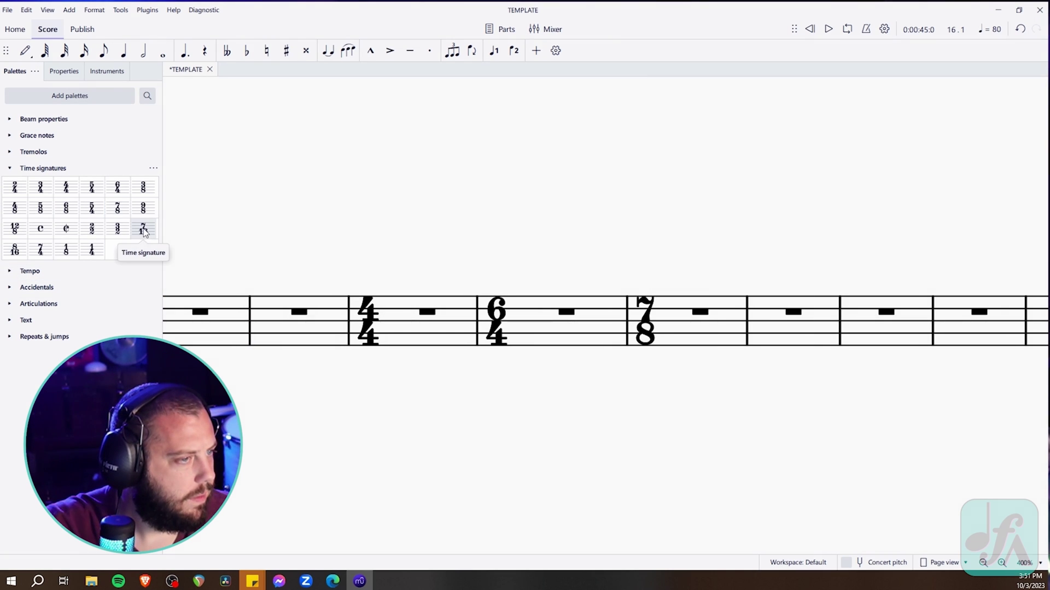
drag(145, 233, 602, 451)
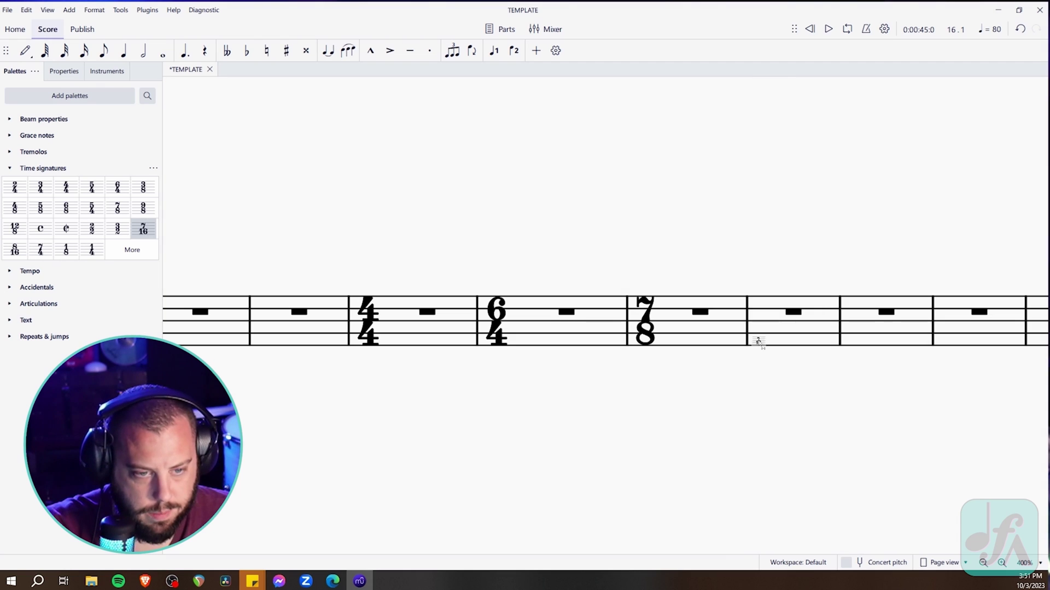
drag(759, 341, 763, 331)
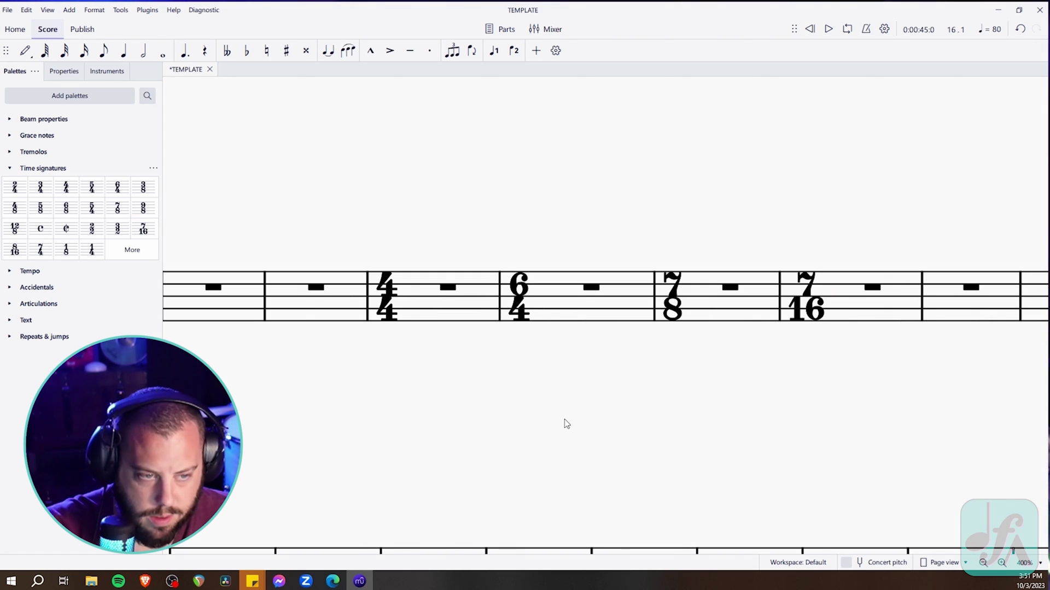
scroll(566, 424, down, 2)
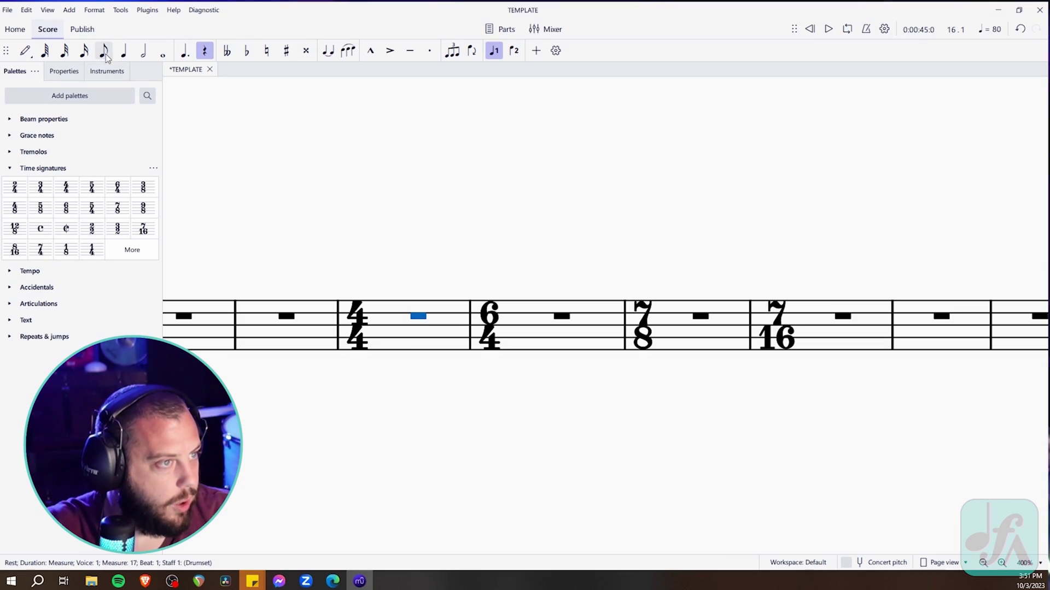
Fill measures 17 to 19 with eighth-note snare hits and measure 20 with seven sixteenth-note snare hits
click(106, 56)
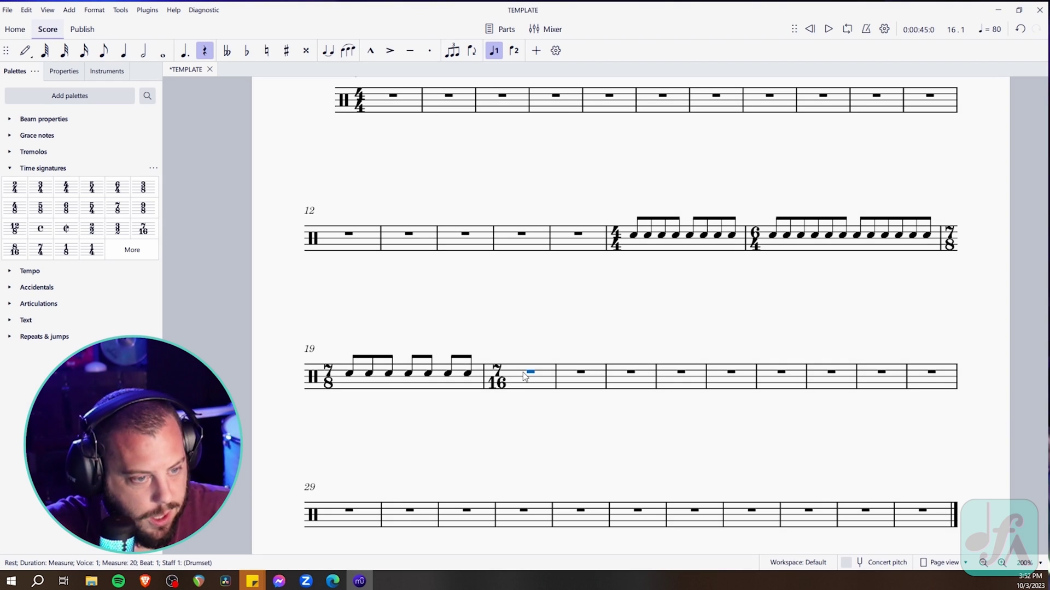
click(87, 53)
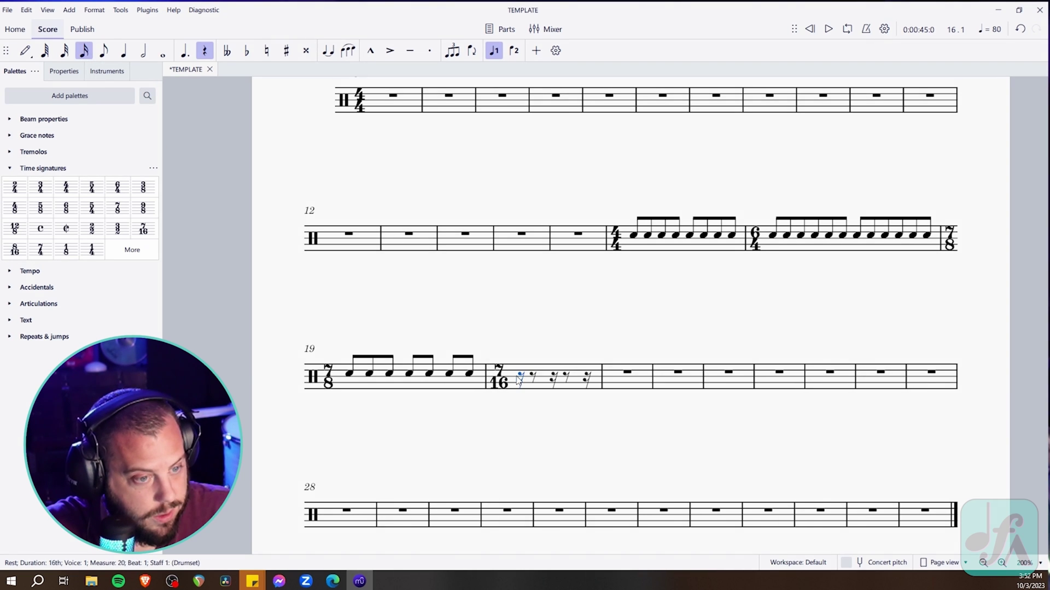
key(a)
key(a)
key(a)
key(a)
key(a)
key(a)
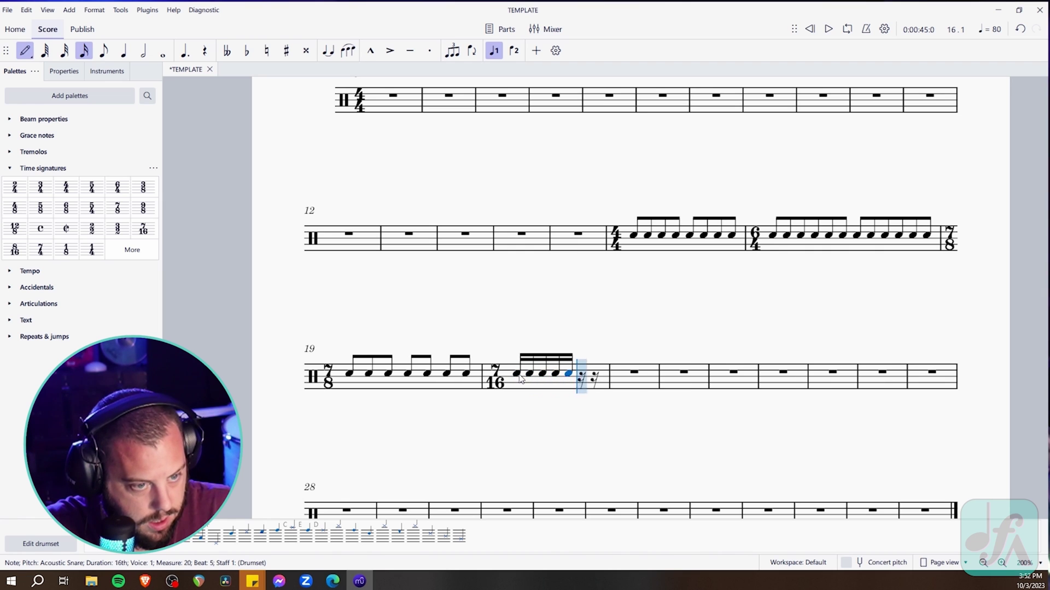
key(Escape)
scroll(643, 243, down, 2)
scroll(551, 367, up, 4)
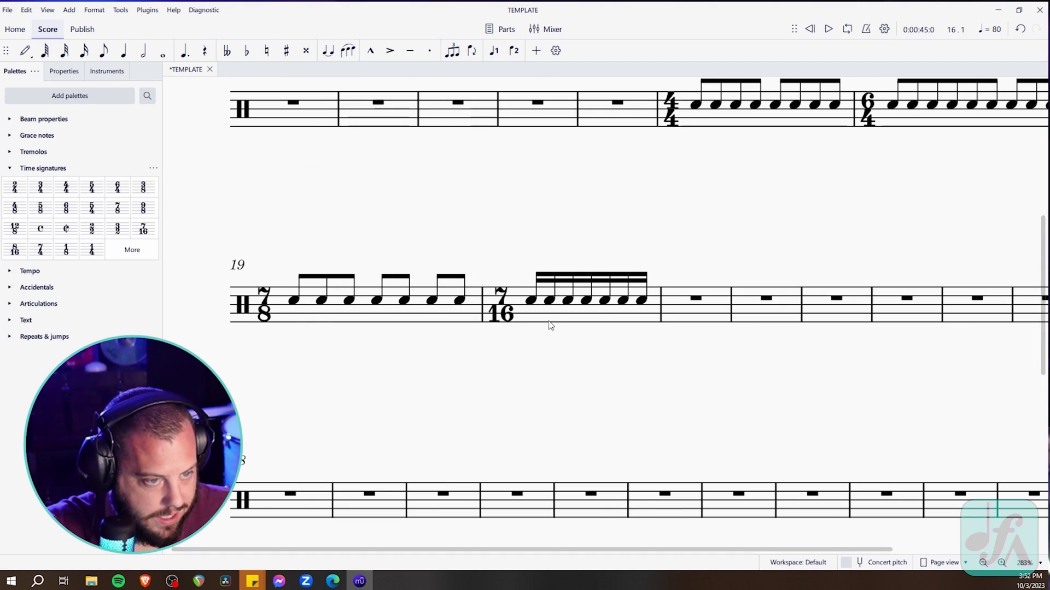
Add a bass drum note under the first snare hit of each of measures 17, 18, 19 and 20
scroll(550, 366, down, 1)
scroll(494, 410, up, 1)
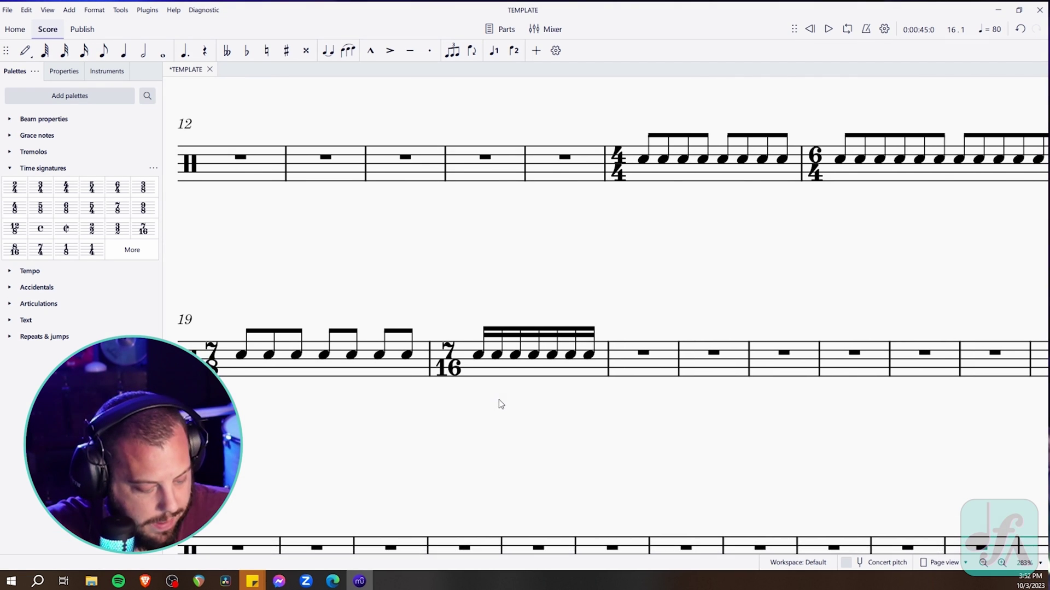
scroll(494, 410, down, 1)
scroll(502, 410, right, 1)
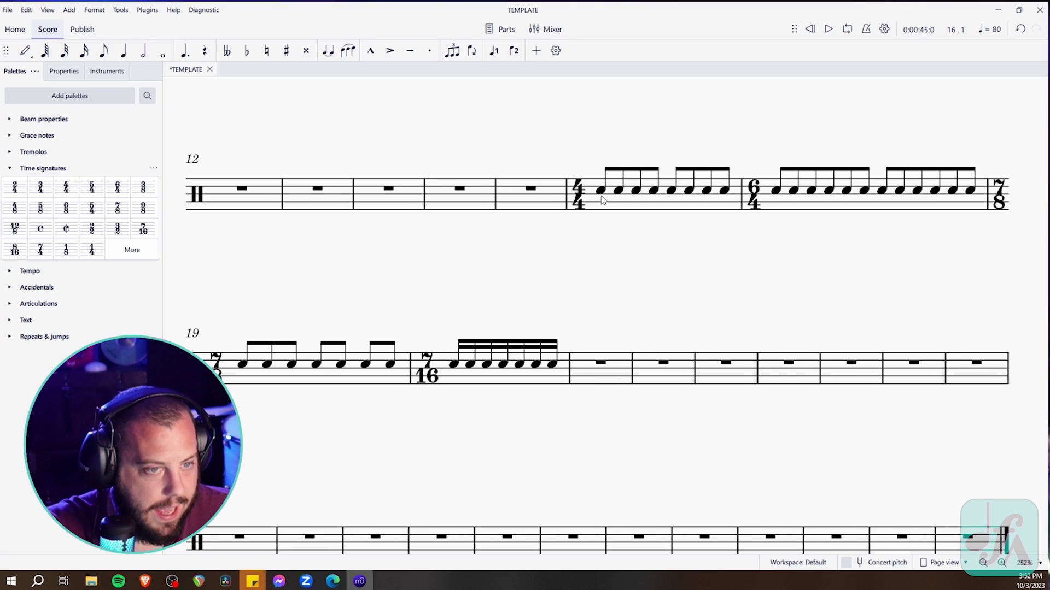
click(601, 192)
key(n)
key(b)
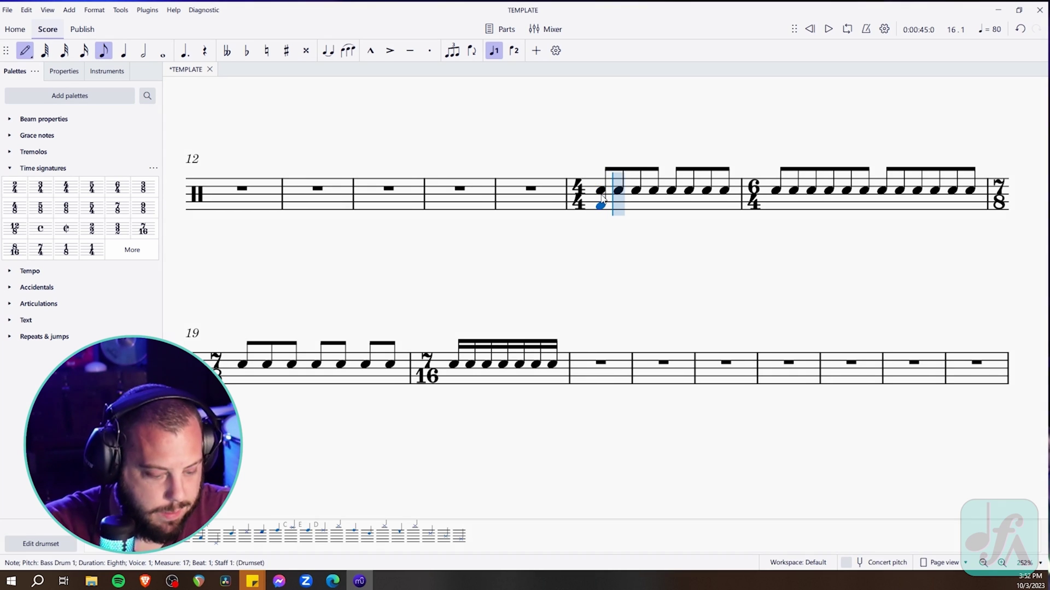
key(Escape)
key(Escape)
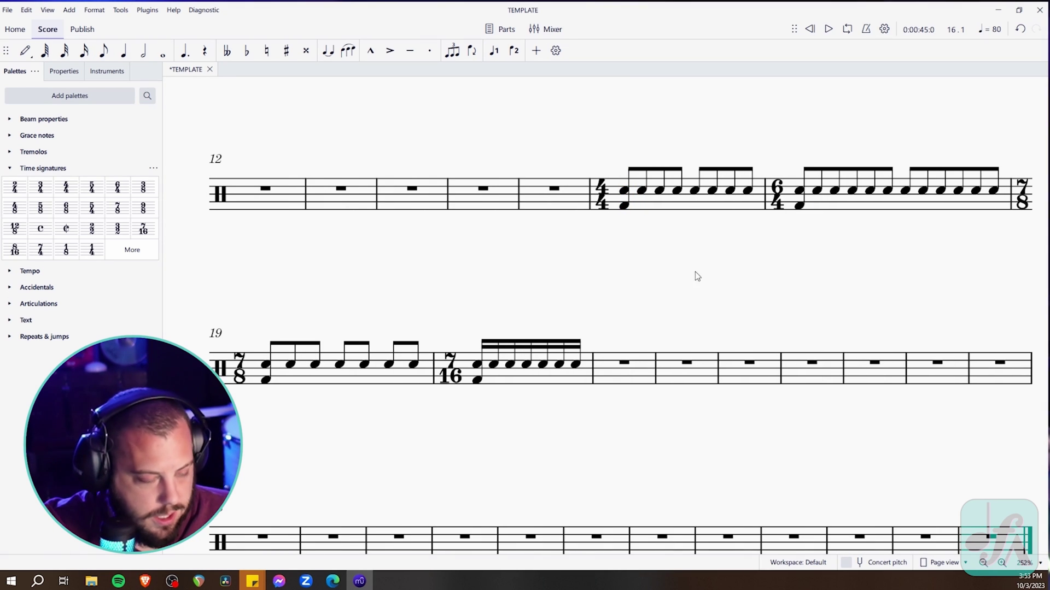
Set the opening tempo marking at measure 1 to quarter note = 150
scroll(697, 276, down, 3)
scroll(712, 403, up, 5)
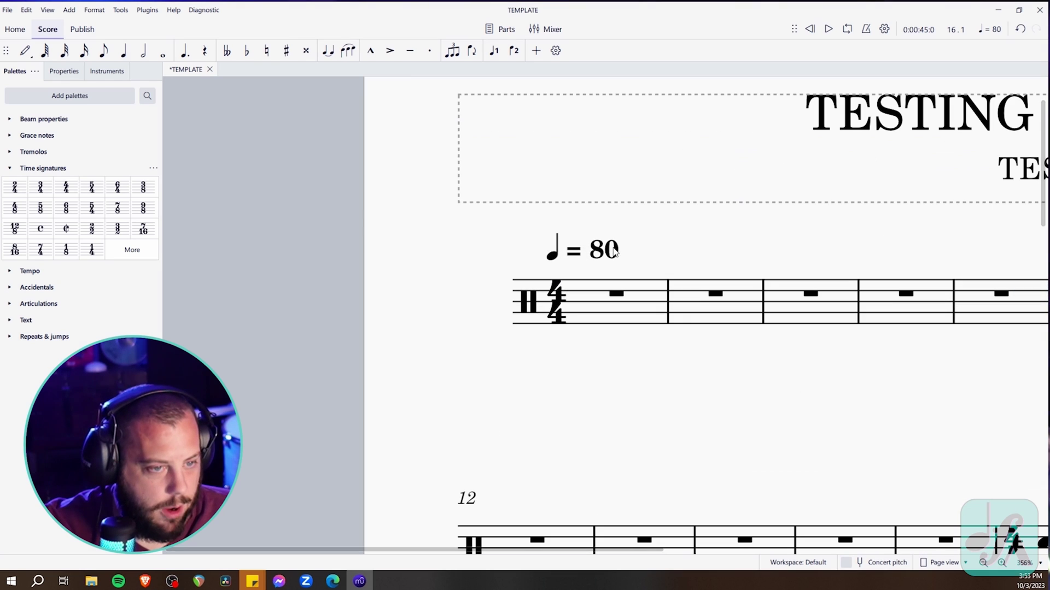
click(609, 256)
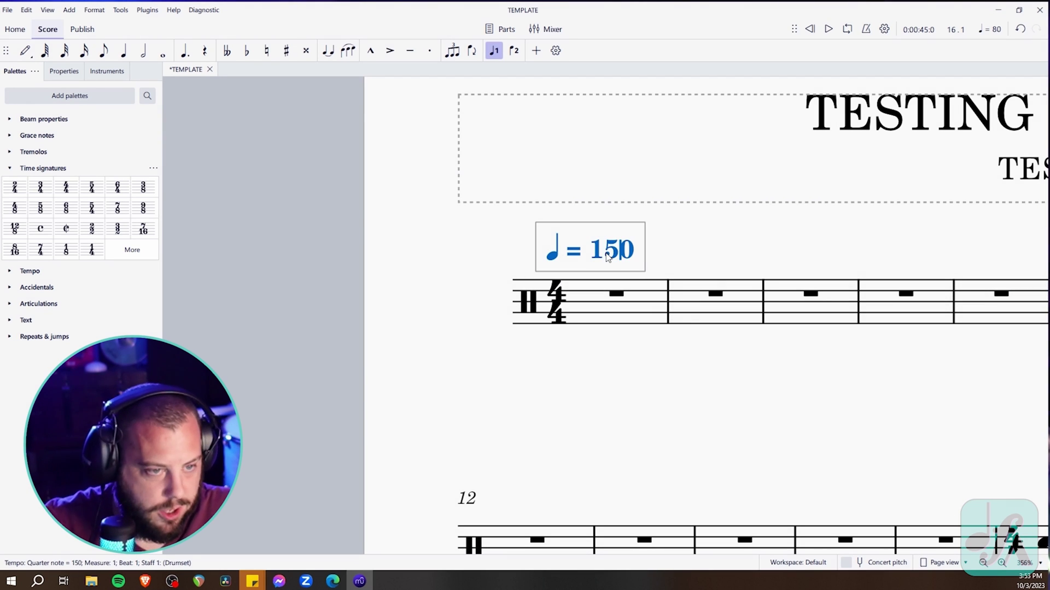
key(Escape)
key(Escape)
scroll(720, 340, down, 8)
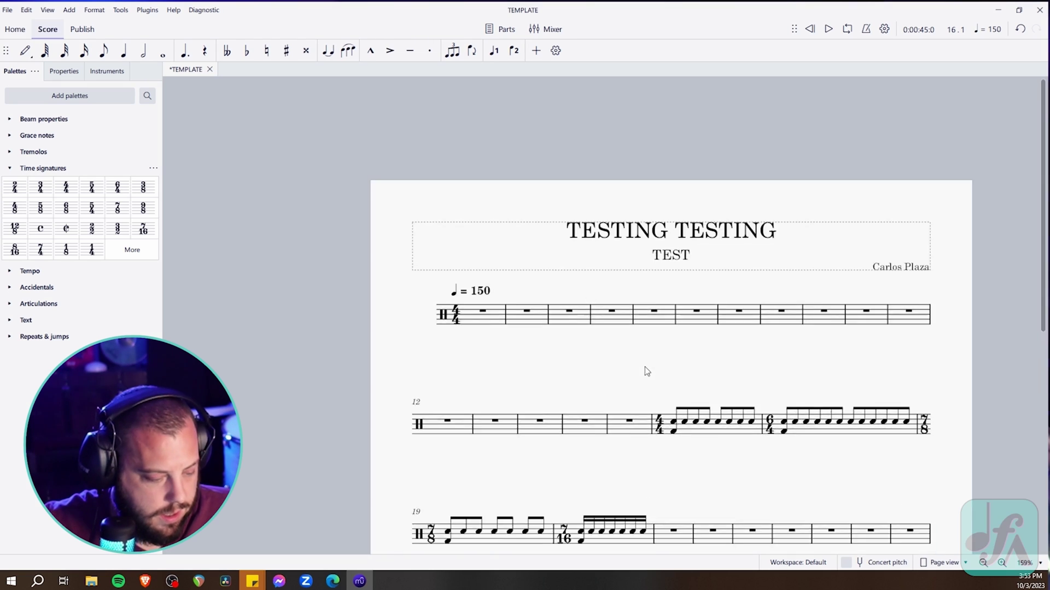
scroll(600, 169, down, 3)
scroll(597, 225, up, 4)
click(599, 215)
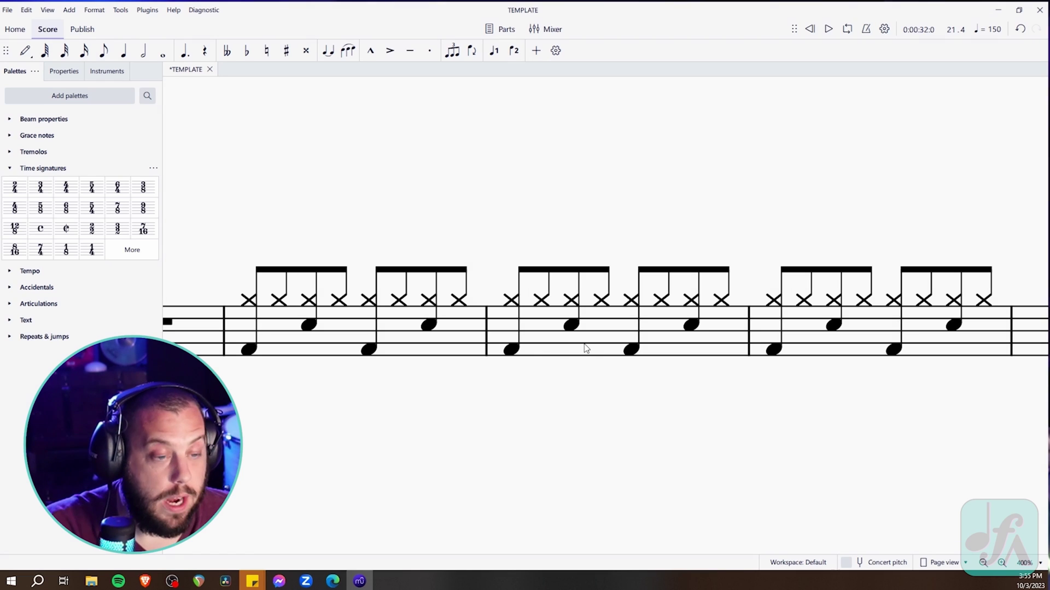
click(585, 348)
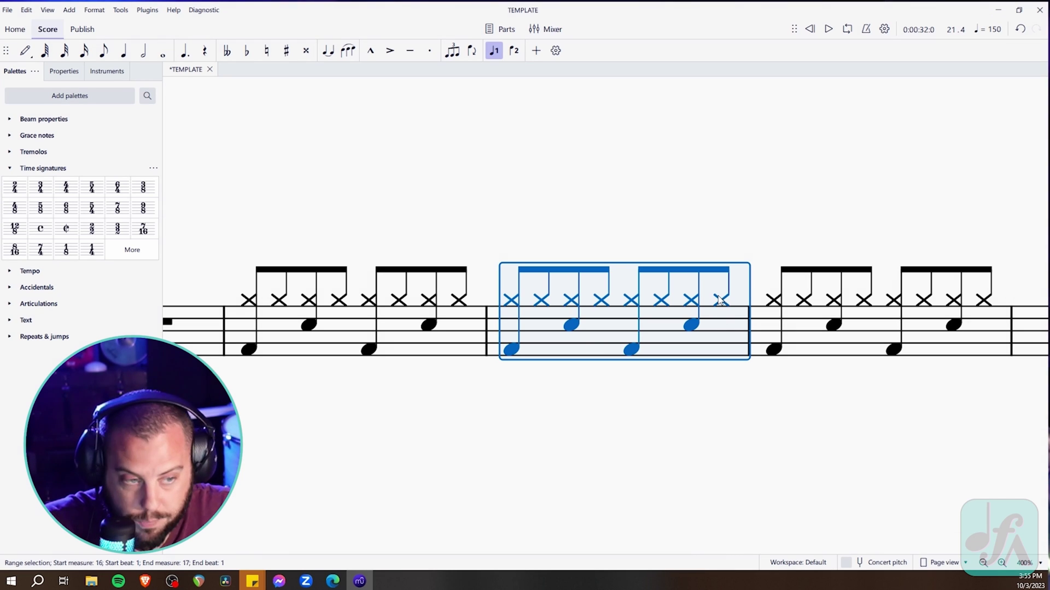
click(664, 374)
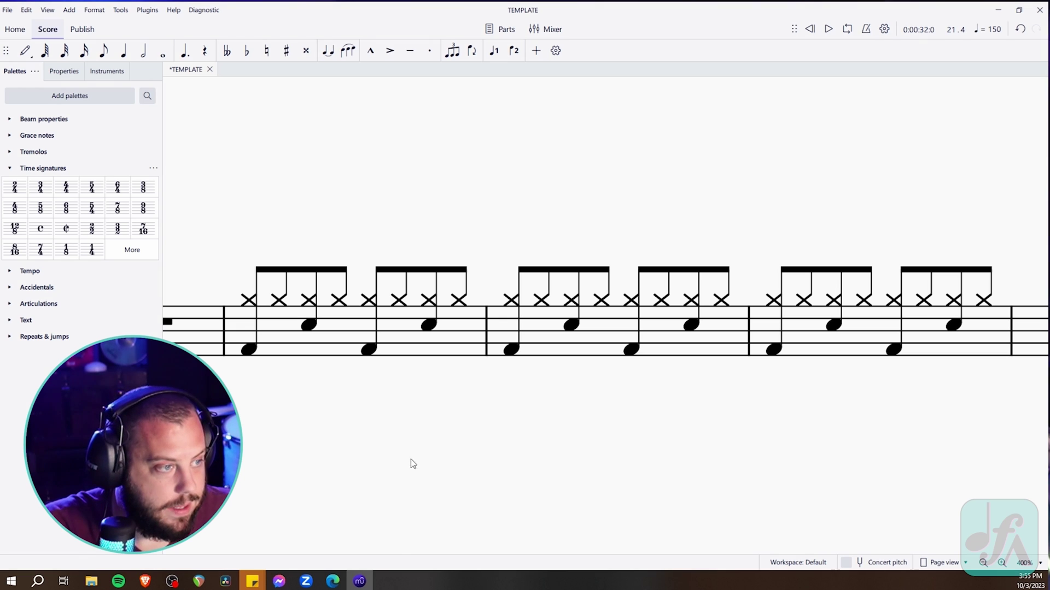
click(554, 345)
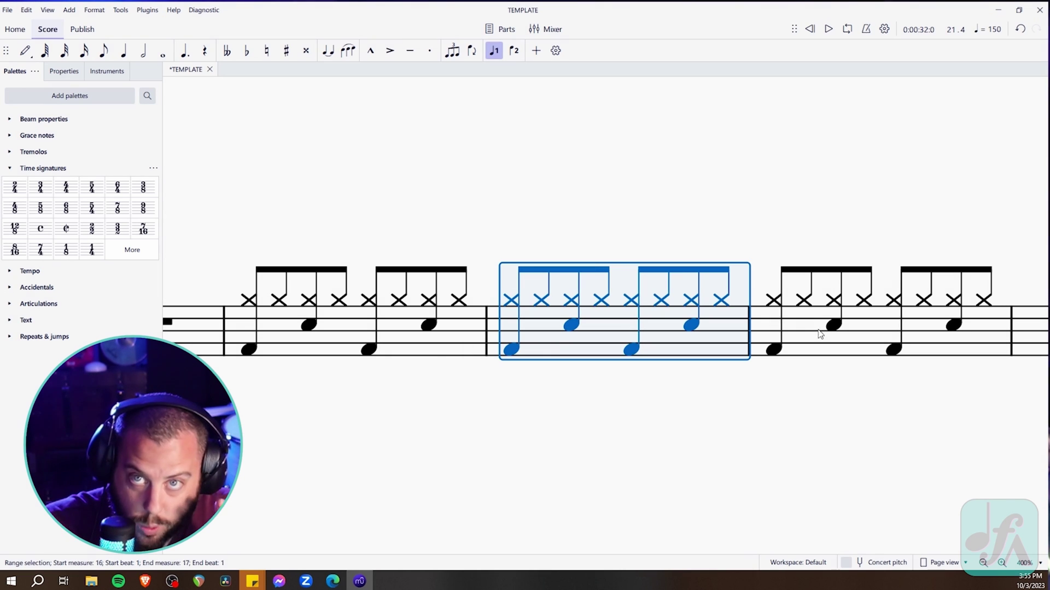
click(559, 381)
Try applying a 7/8 time signature to measure 16, the middle of the three groove measures
click(536, 323)
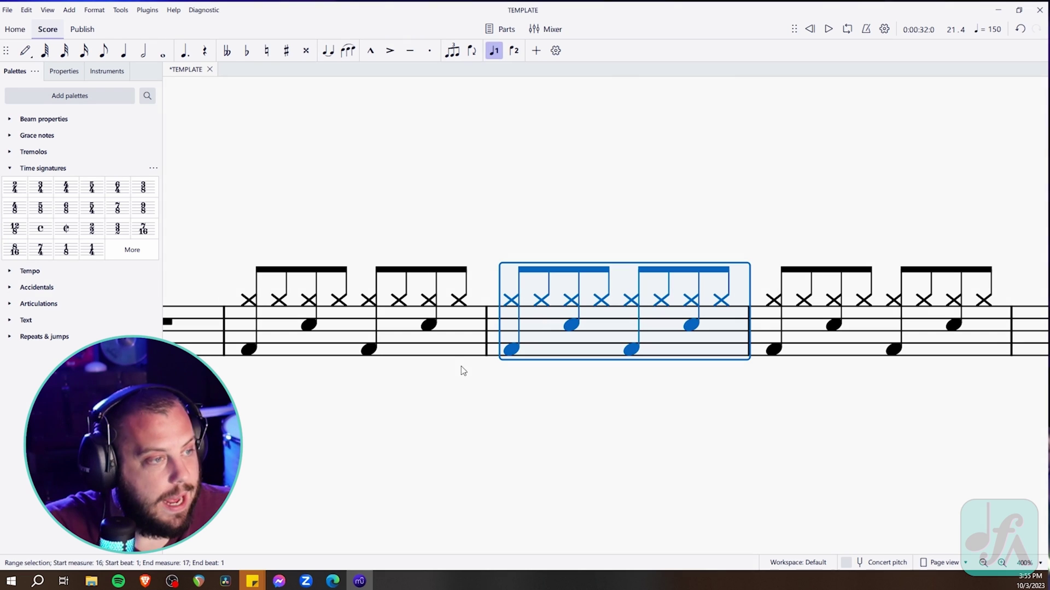
mouse_move(120, 216)
mouse_down()
mouse_move(445, 403)
mouse_move(520, 335)
mouse_up()
drag(625, 363, 509, 386)
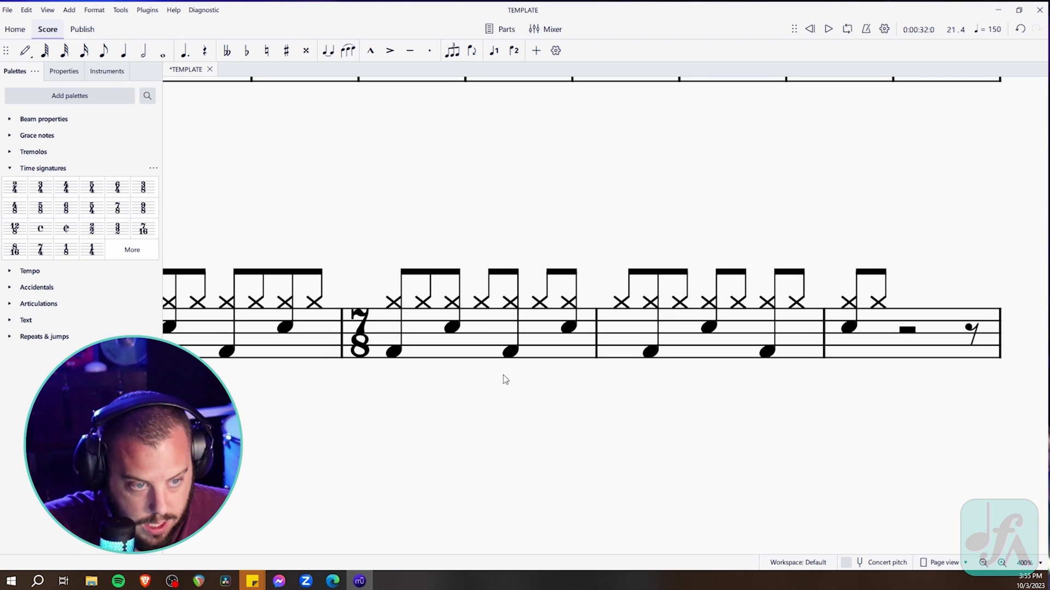
Number the seven eighth notes of measure 16 with lyrics 1 to 7 beneath the staff
click(435, 339)
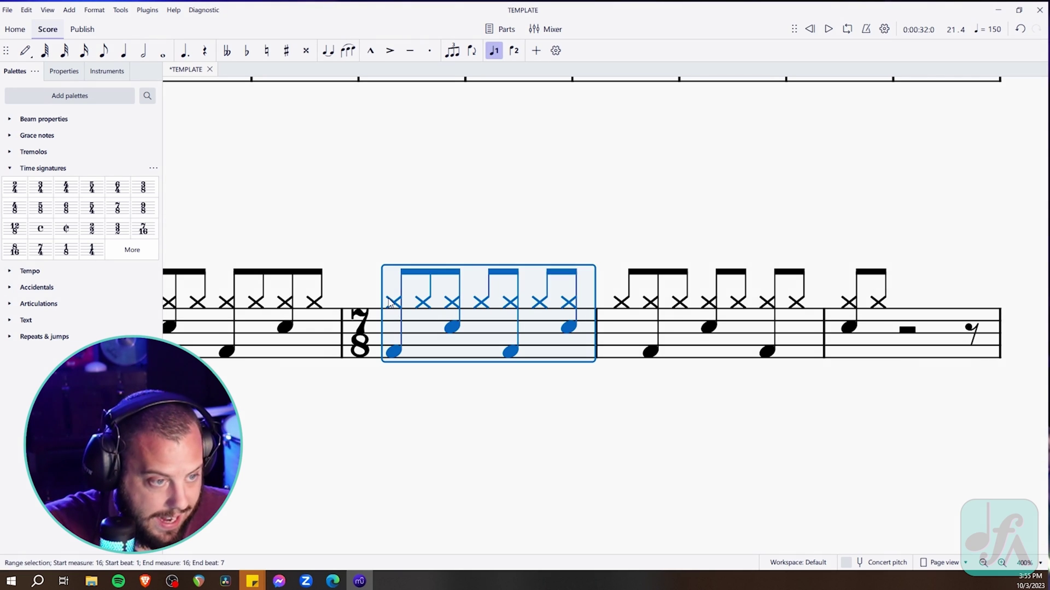
click(391, 302)
key(ctrl+l)
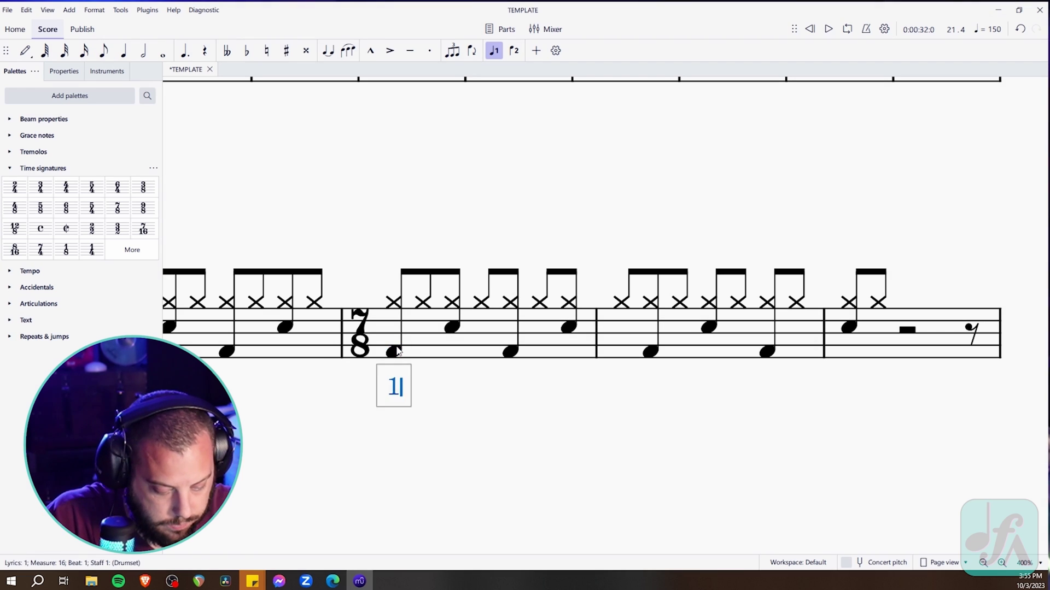
text(1 2 3 4 5 6 7)
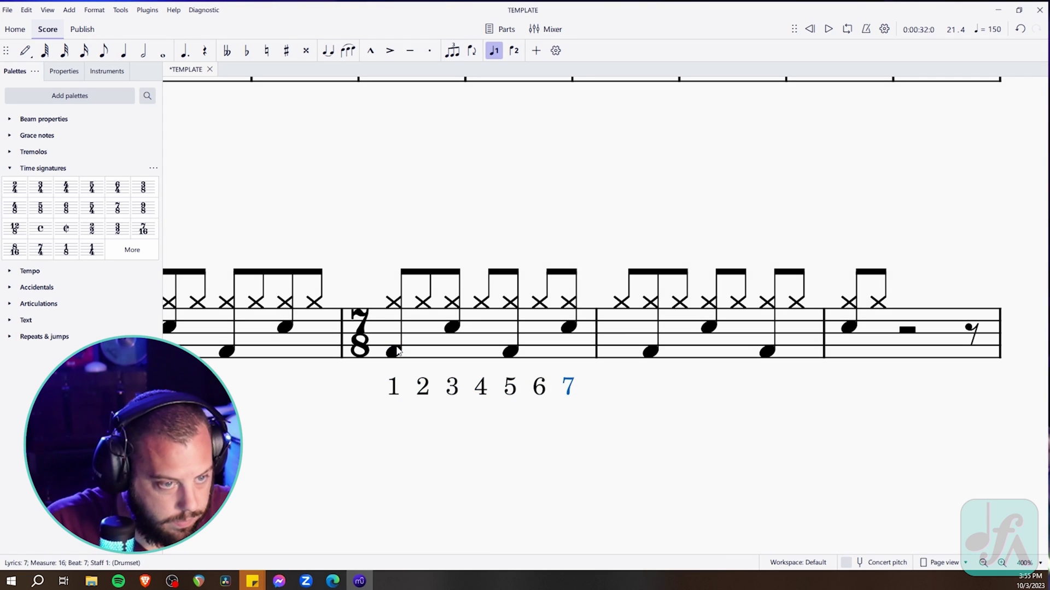
click(634, 333)
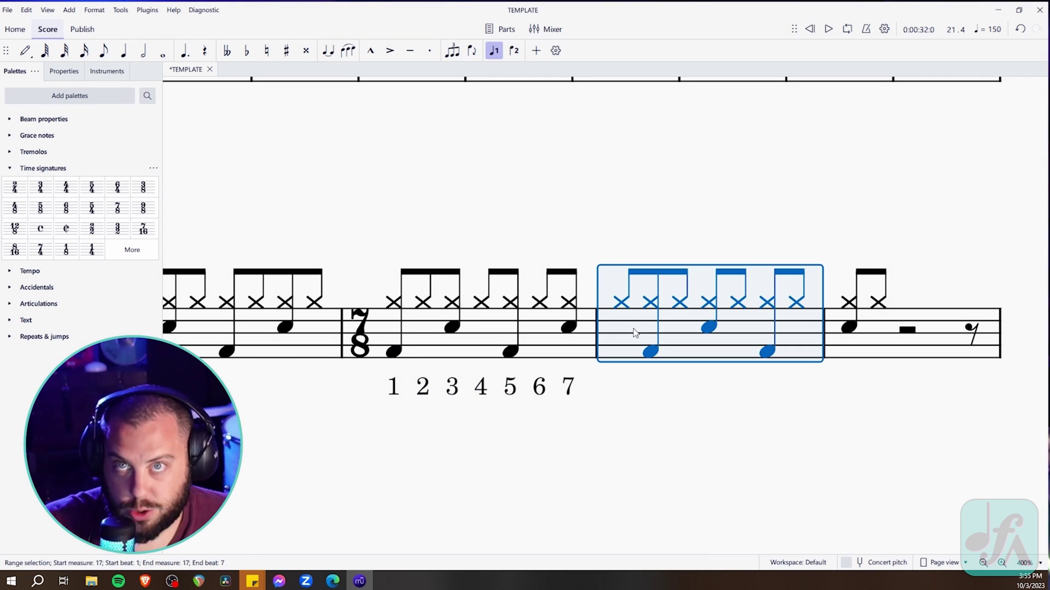
key(Escape)
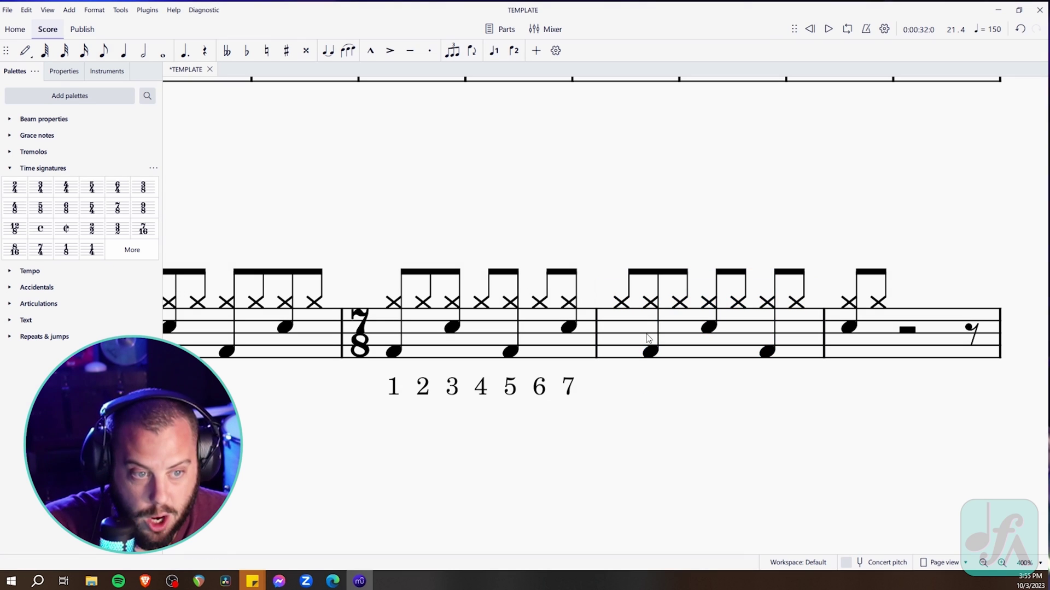
click(649, 352)
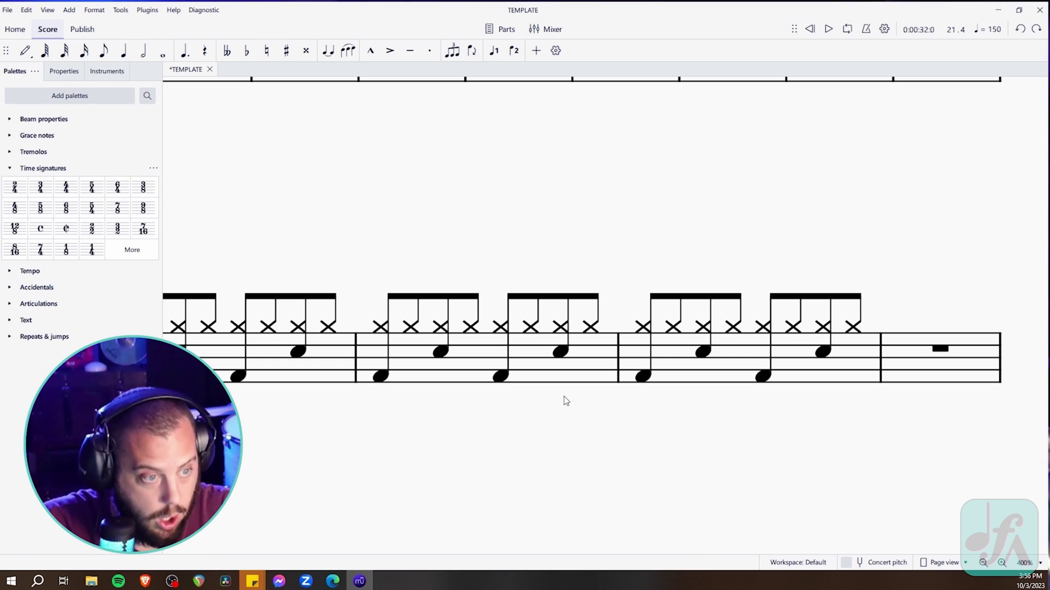
Add a 4/4 time signature to measure 17 first, and a 7/8 time signature to measure 16
click(687, 359)
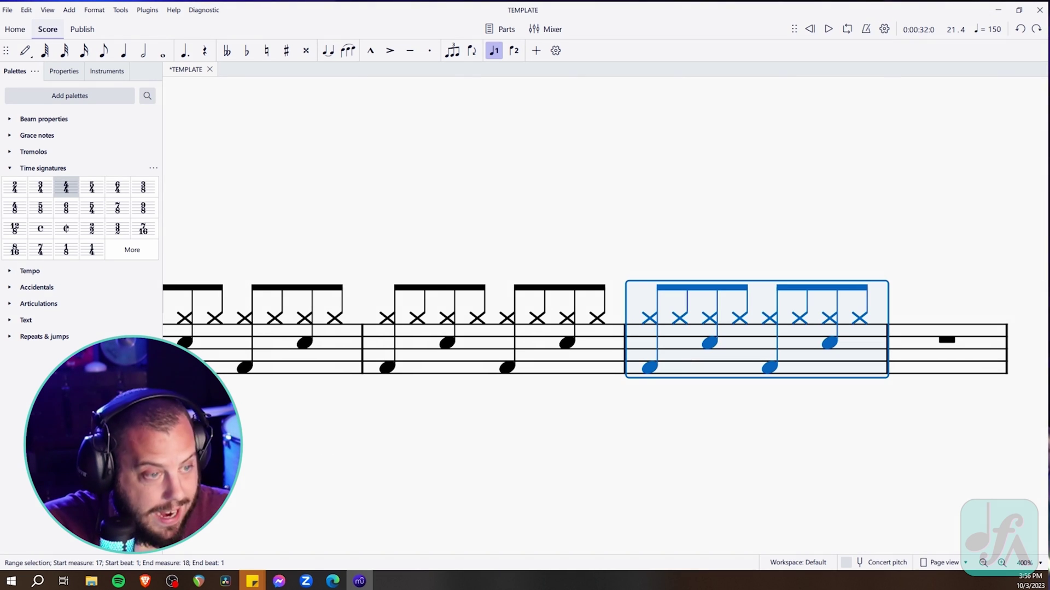
drag(66, 187, 663, 339)
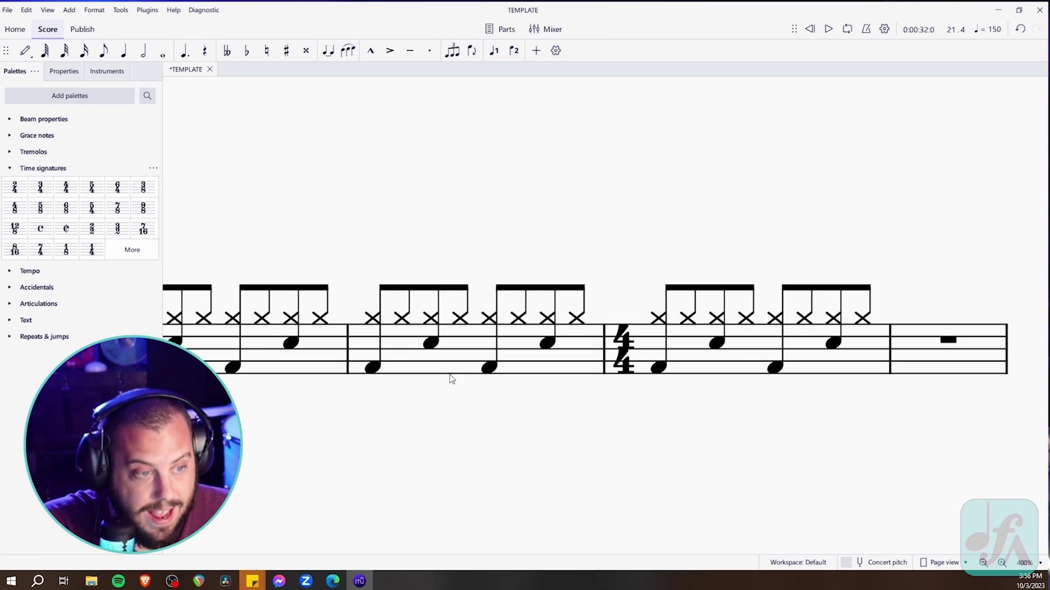
click(420, 358)
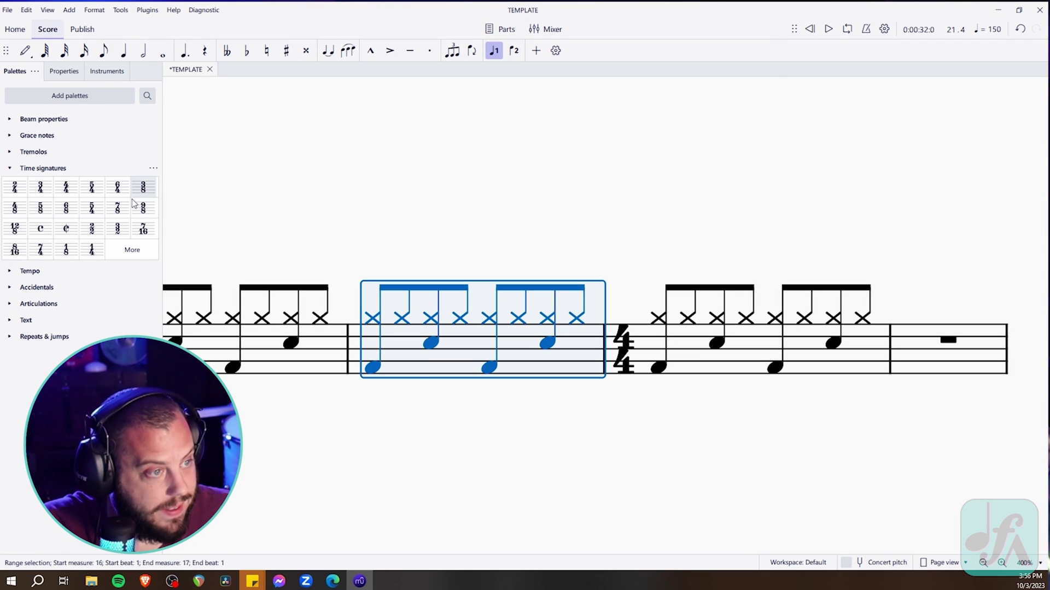
mouse_move(118, 210)
mouse_down()
mouse_move(295, 345)
mouse_move(381, 356)
mouse_up()
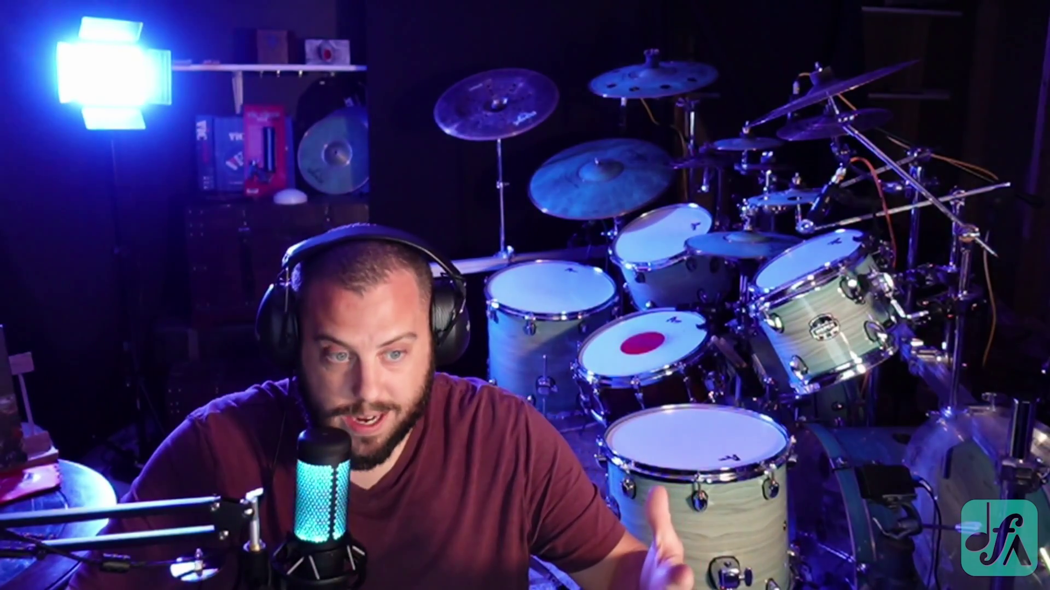
Delete the leftover measure between the 7/8 groove measure and the 4/4 time signature
click(590, 353)
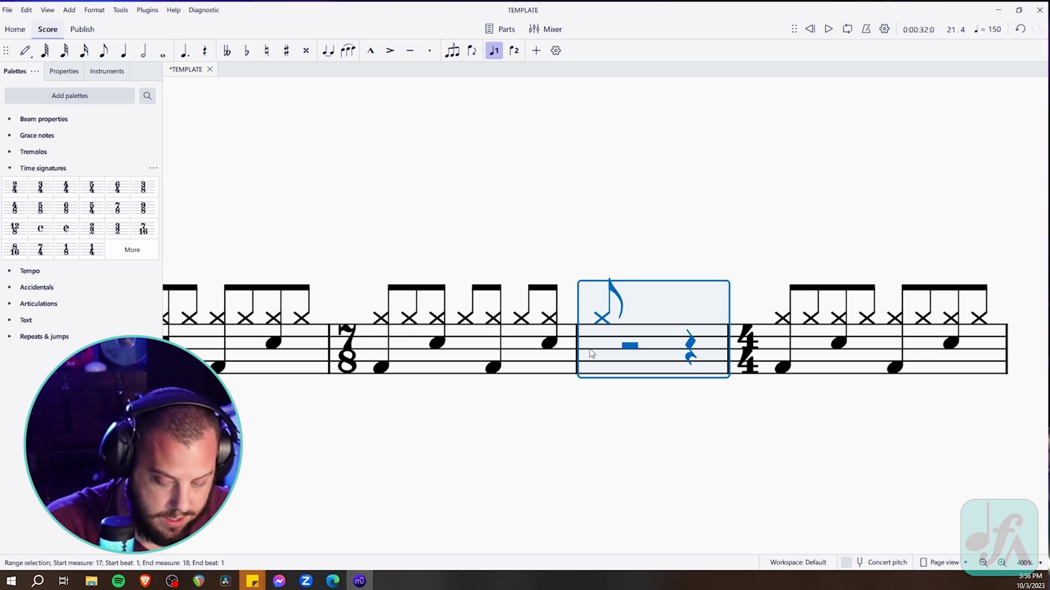
key(ctrl+Delete)
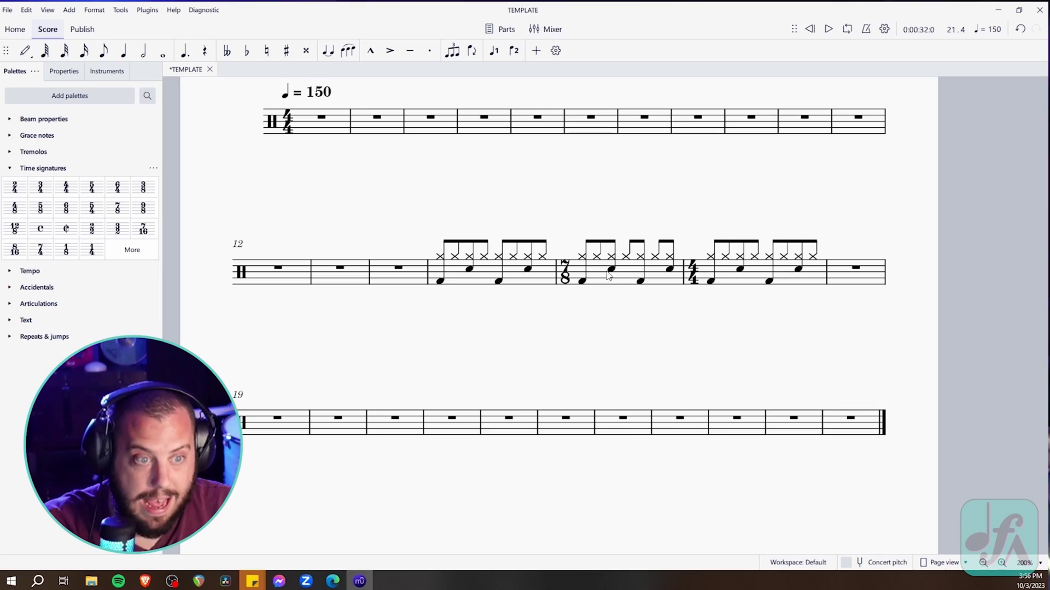
click(595, 280)
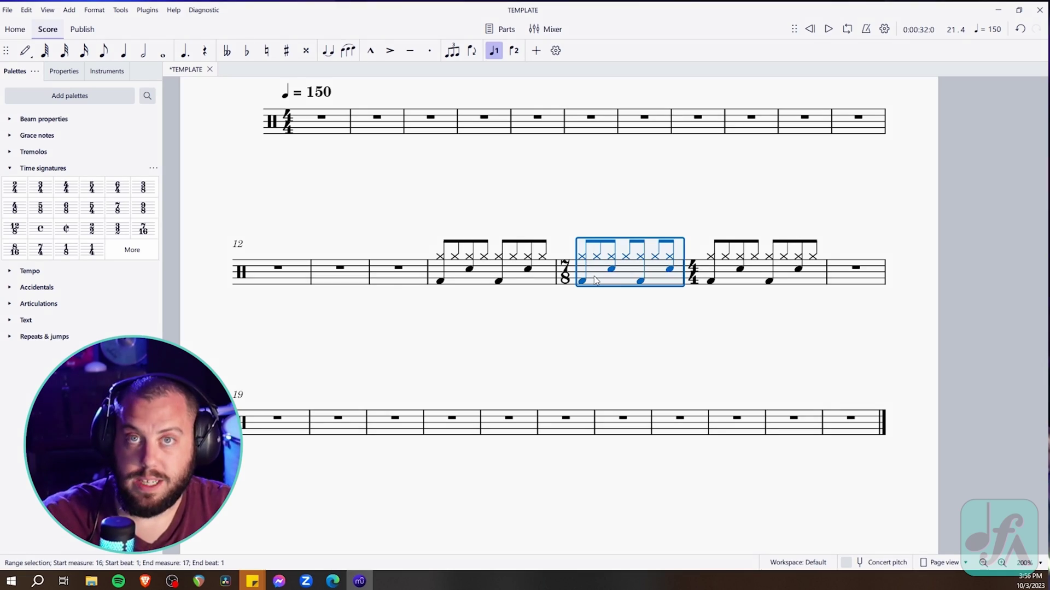
Enclose the groove in measure 23 with a start repeat barline and an end repeat barline
scroll(602, 333, up, 5)
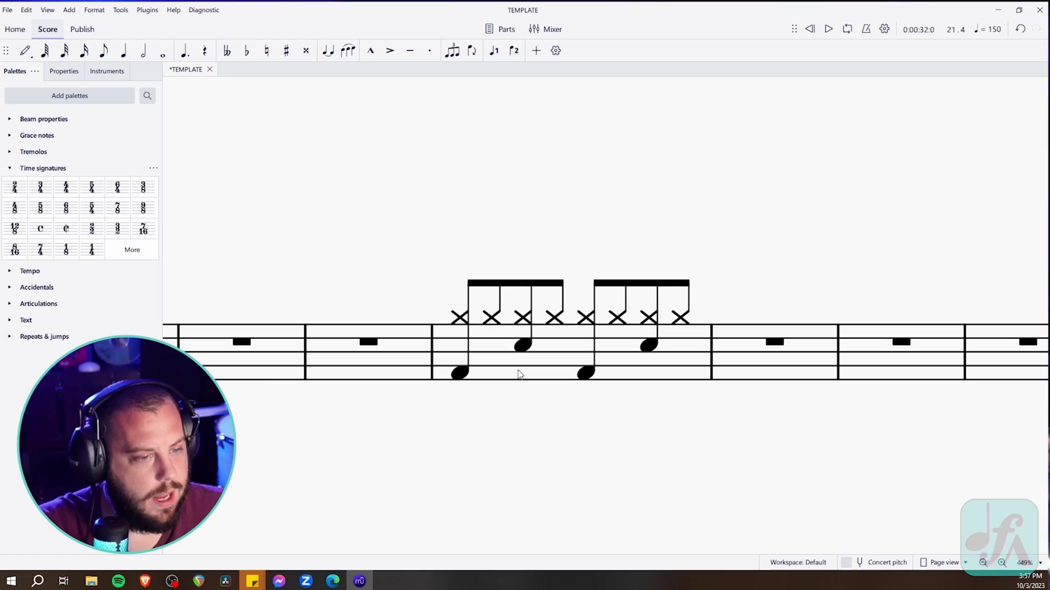
click(531, 372)
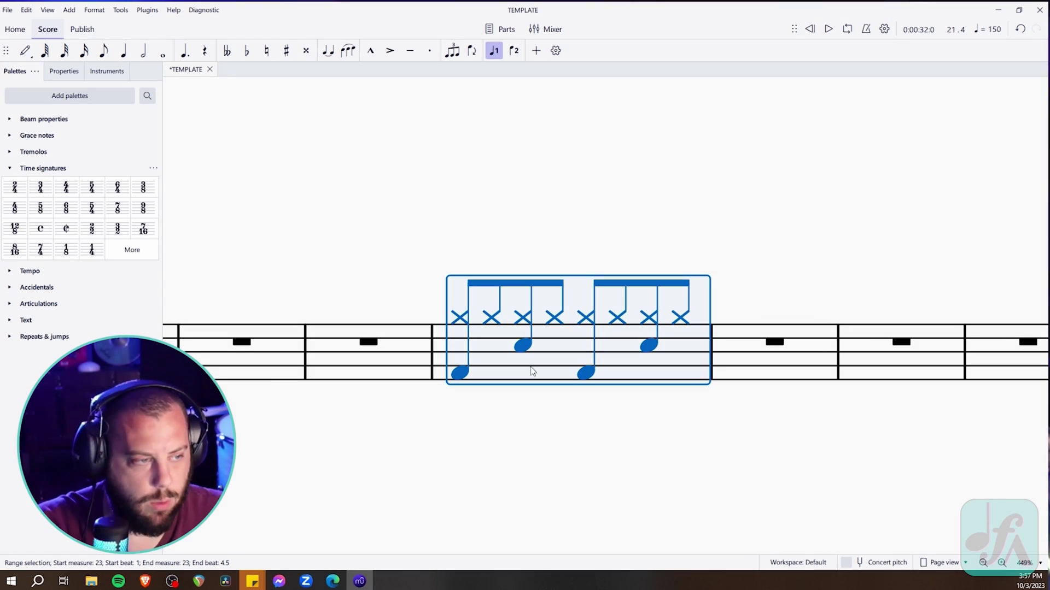
click(7, 337)
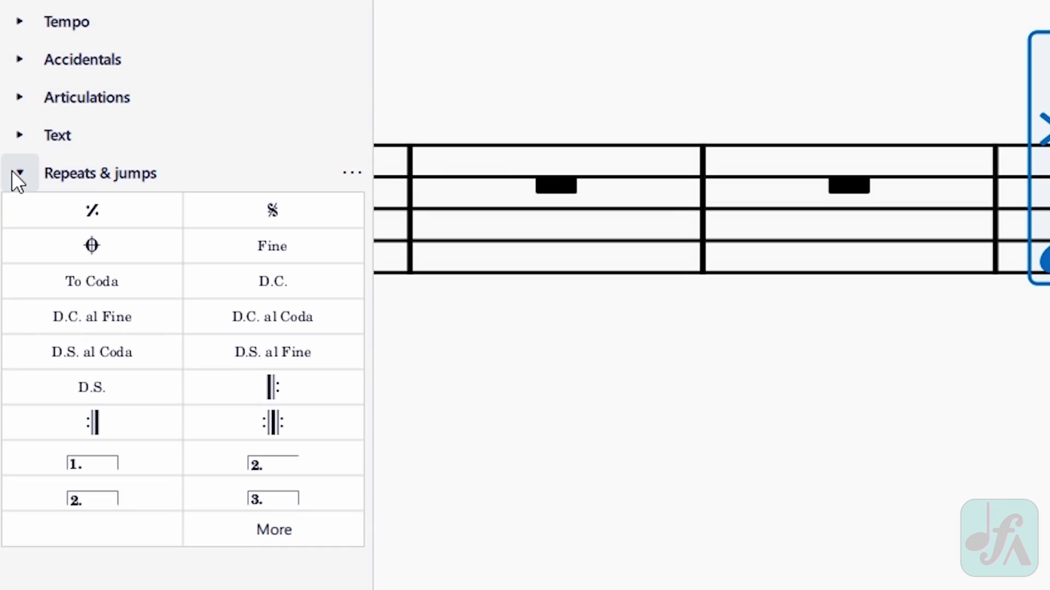
click(278, 377)
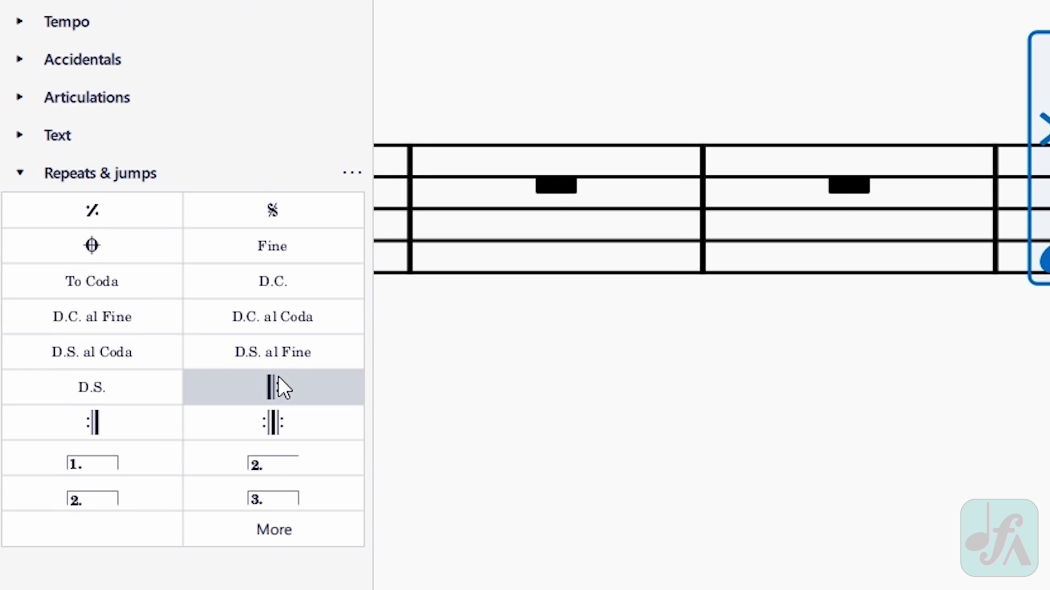
click(98, 428)
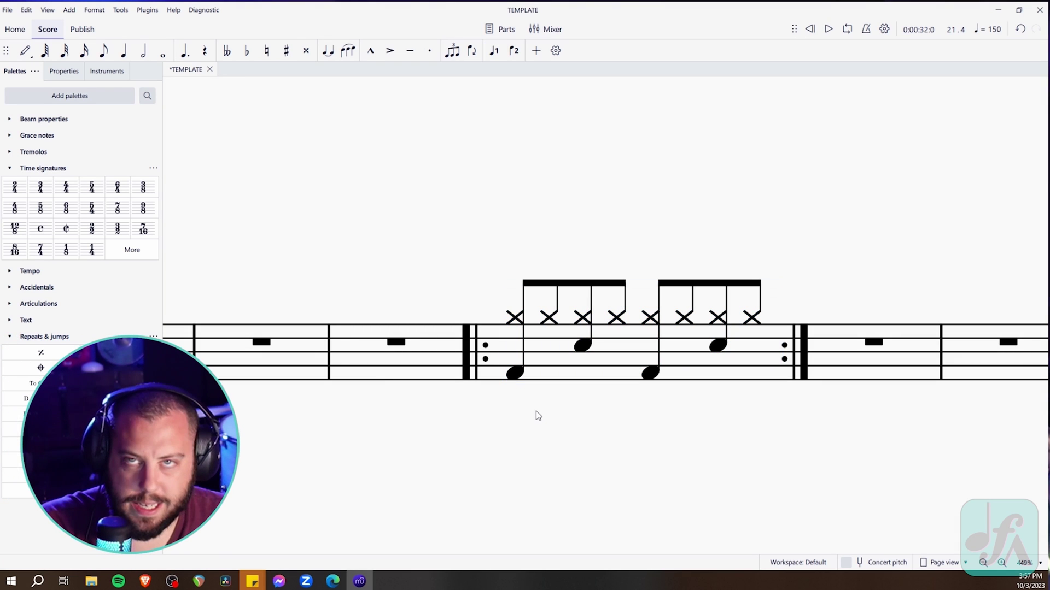
Play back the groove in measure 23 between its repeat barlines
click(552, 372)
key(space)
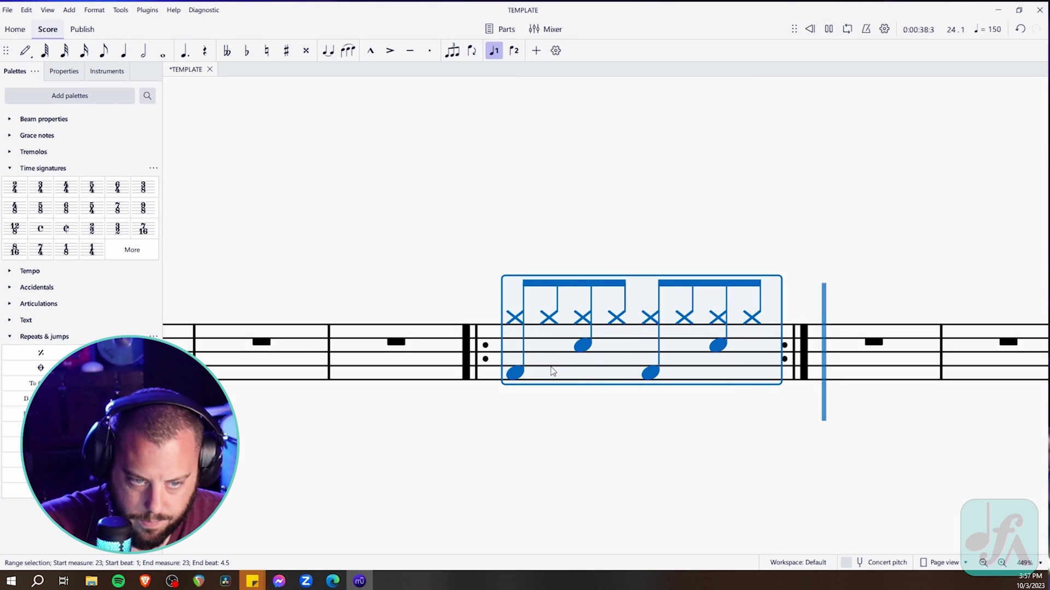
key(space)
key(Escape)
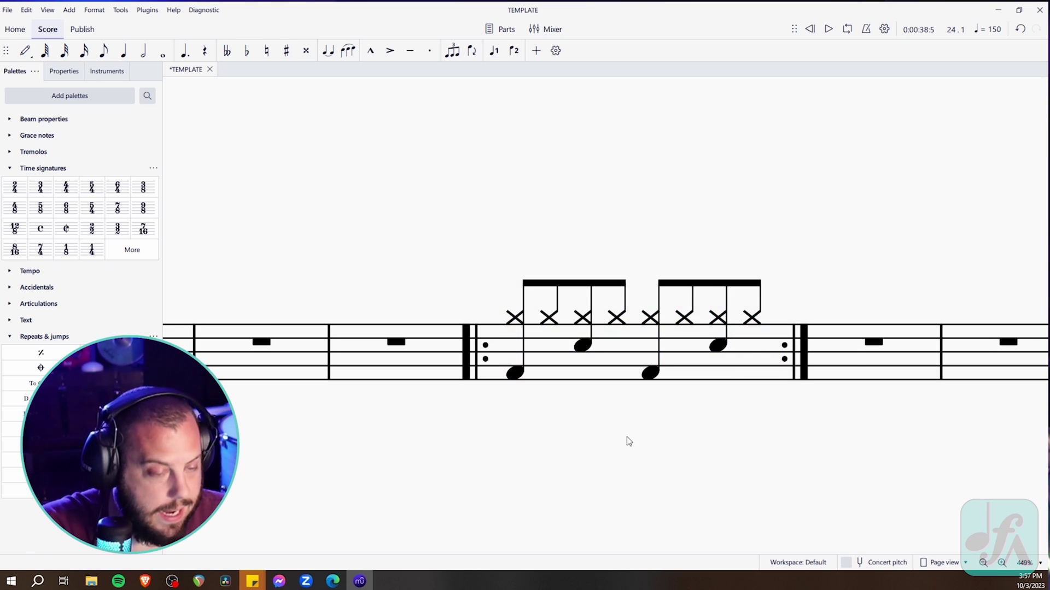
Undo the repeat barlines around measure 23 and duplicate its groove into measure 24
key(ctrl+z)
click(444, 351)
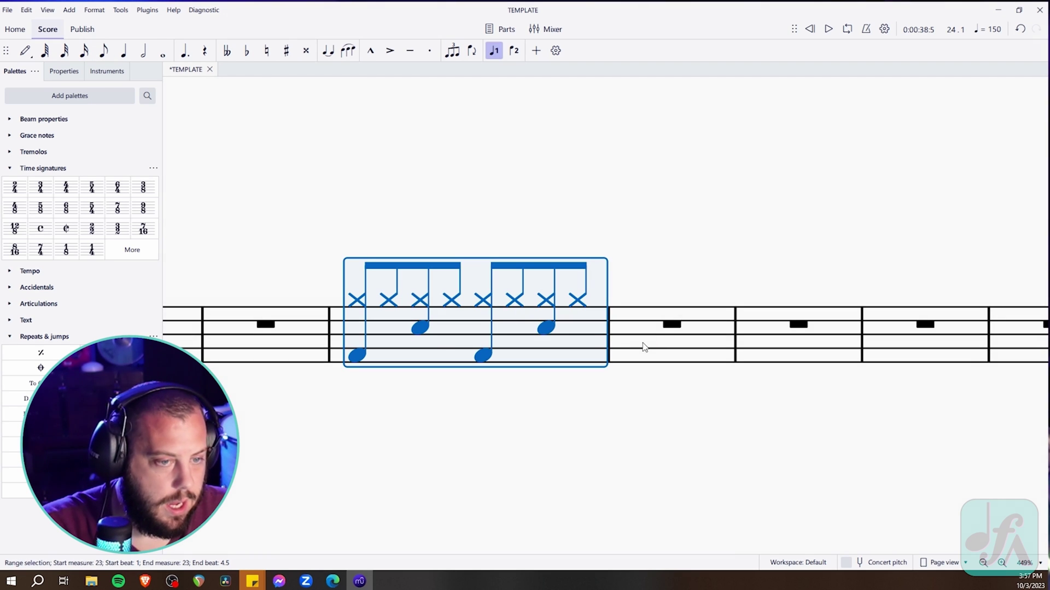
key(r)
key(Escape)
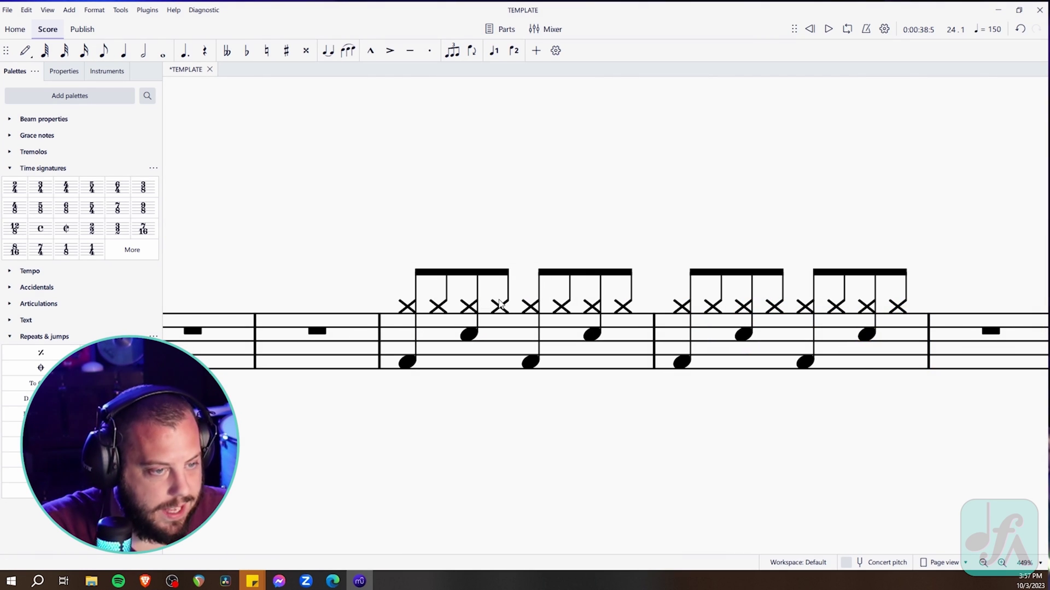
Add a bass drum note on the "and" of beat 2 in measures 23 and 24, plus a snare on the "and" of beat 3 in measure 24
key(shift+b)
key(Escape)
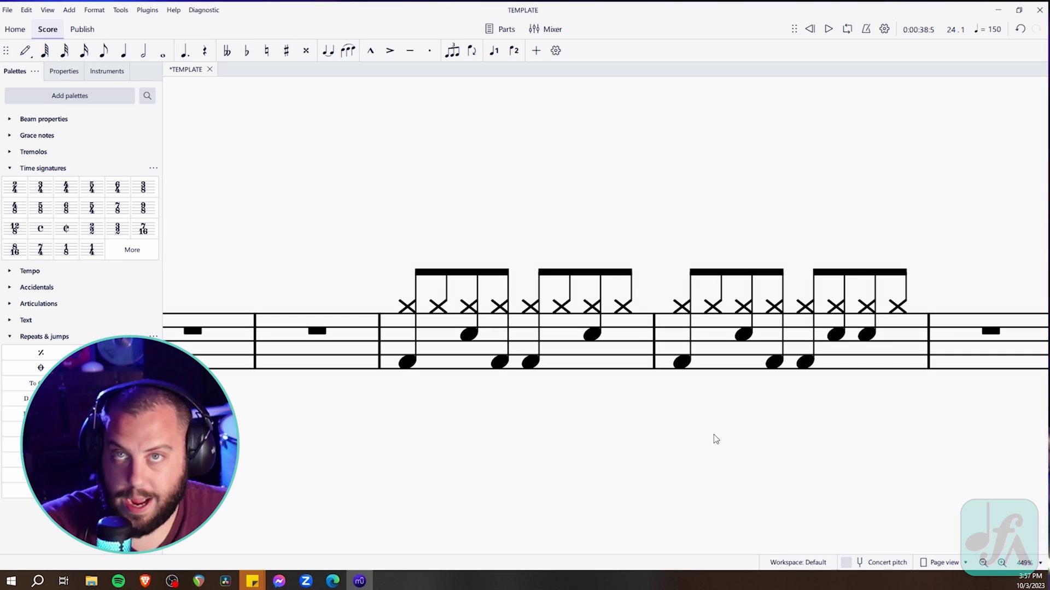
Play back the two-measure groove from measure 23 and stop after measure 24
click(590, 354)
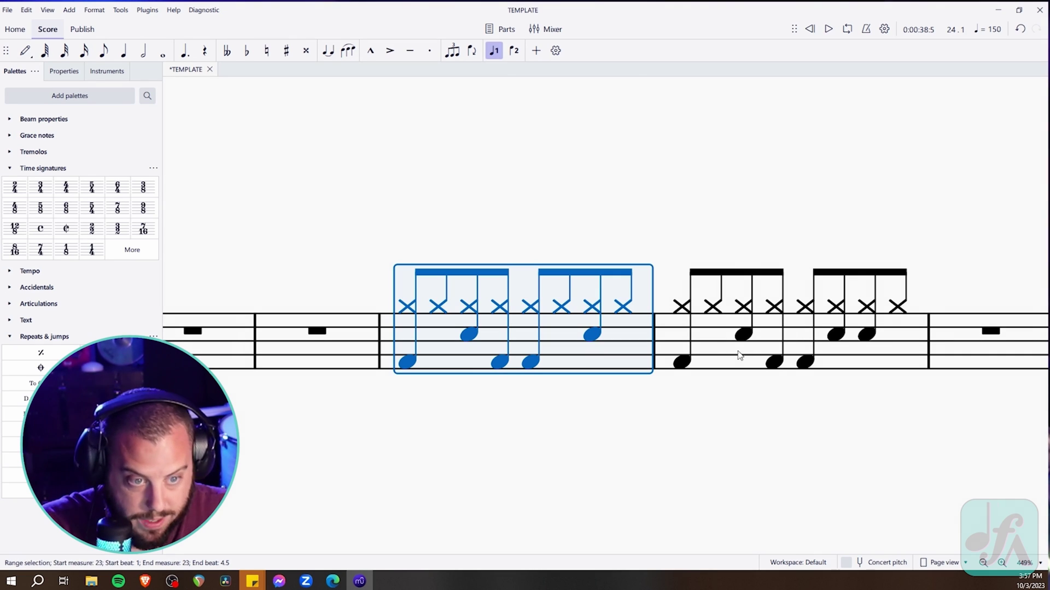
key(space)
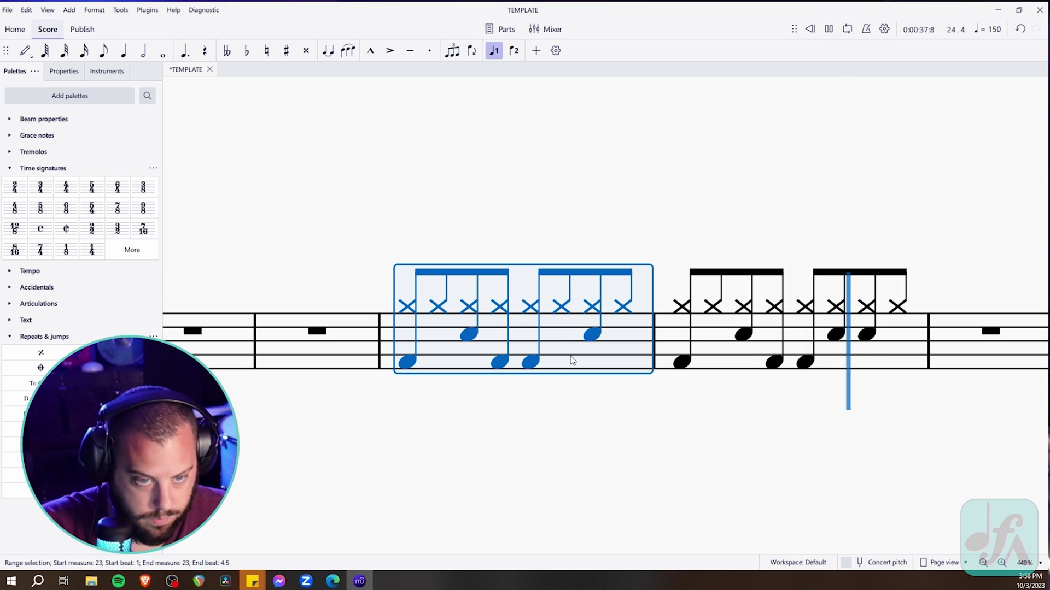
key(space)
click(563, 426)
Add a start repeat barline to measure 23 and an end repeat barline to measure 24
click(457, 363)
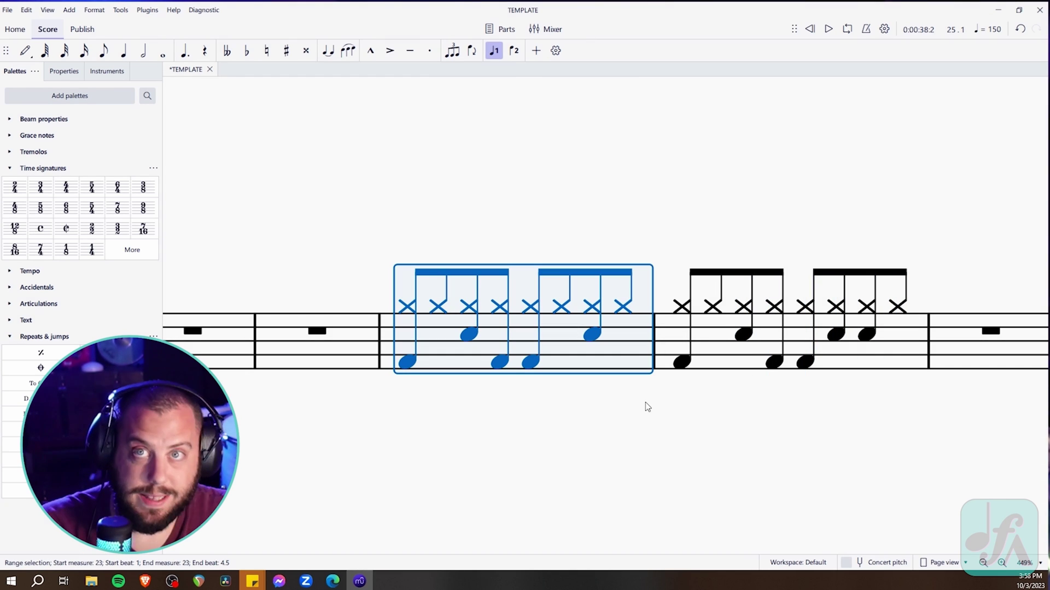
click(135, 432)
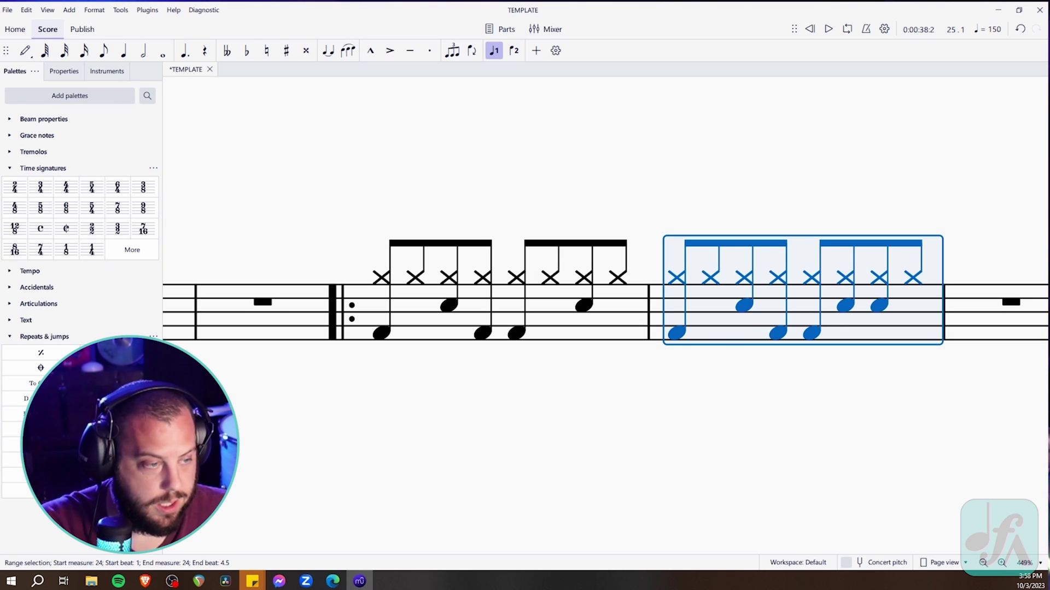
click(39, 450)
key(Escape)
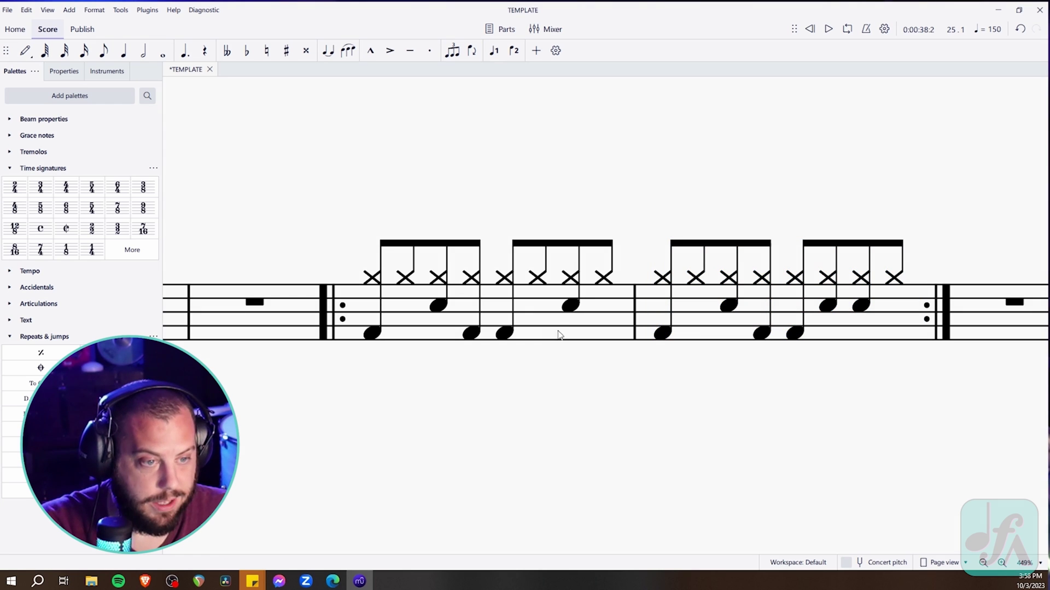
Play back the repeated two-measure section from measure 23
click(581, 327)
key(space)
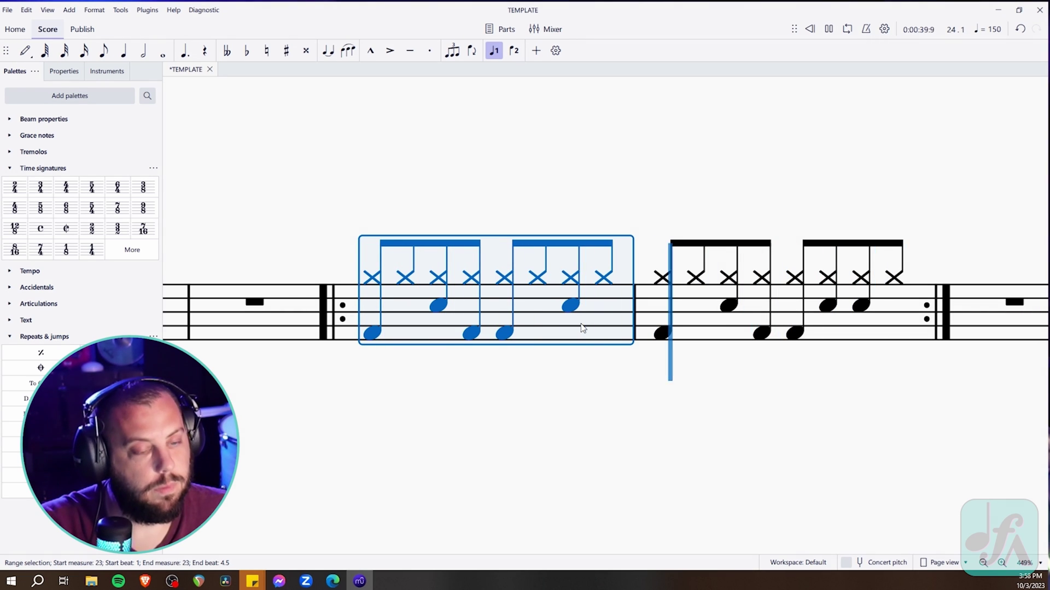
key(space)
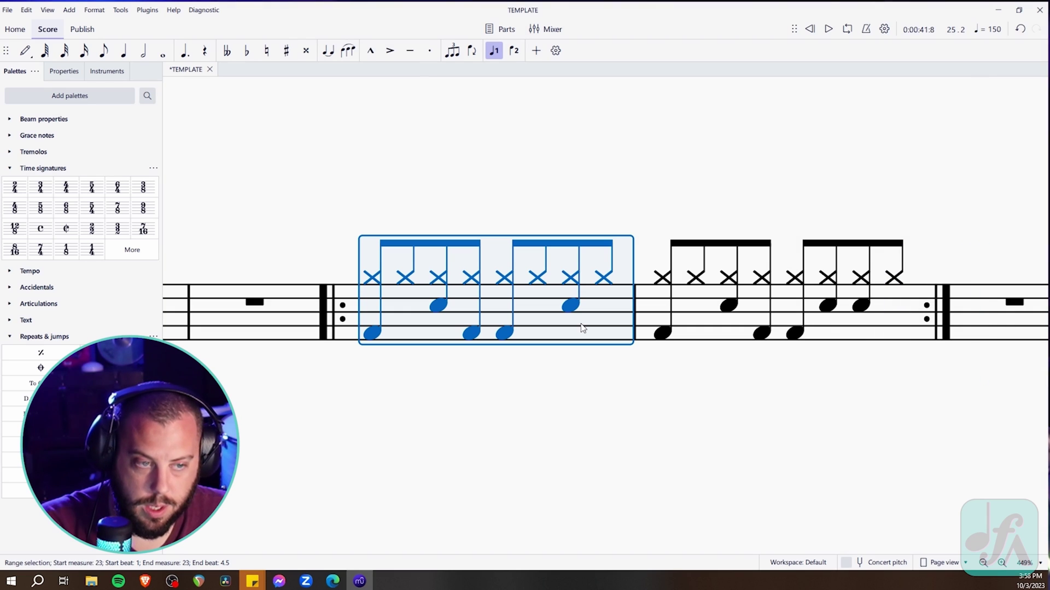
Append an empty measure at the end of the score and insert several more systems of empty measures at measure 28
click(559, 437)
scroll(554, 421, down, 6)
scroll(554, 417, down, 5)
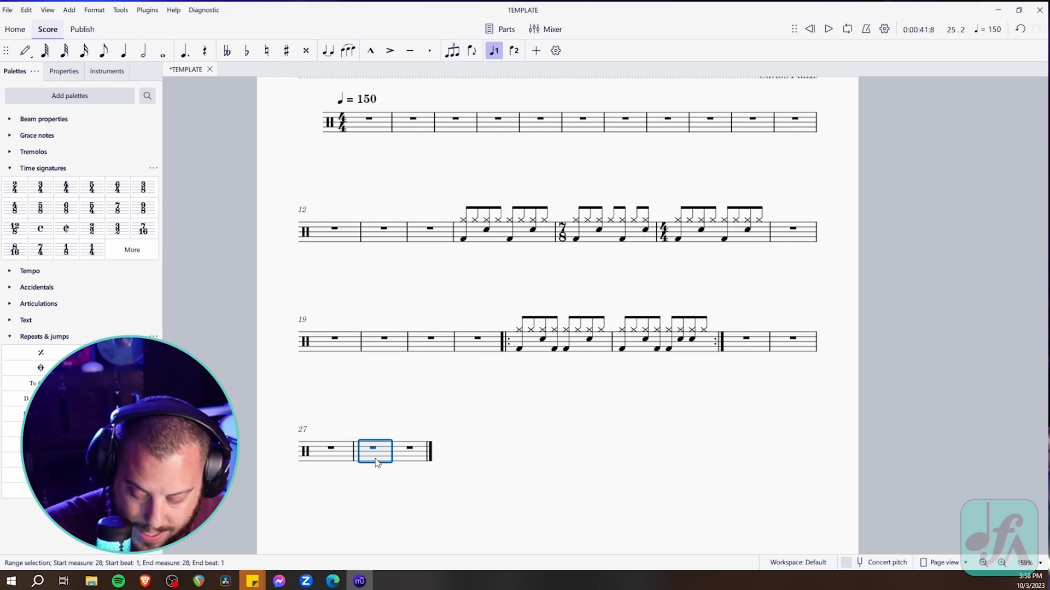
key(ctrl+b)
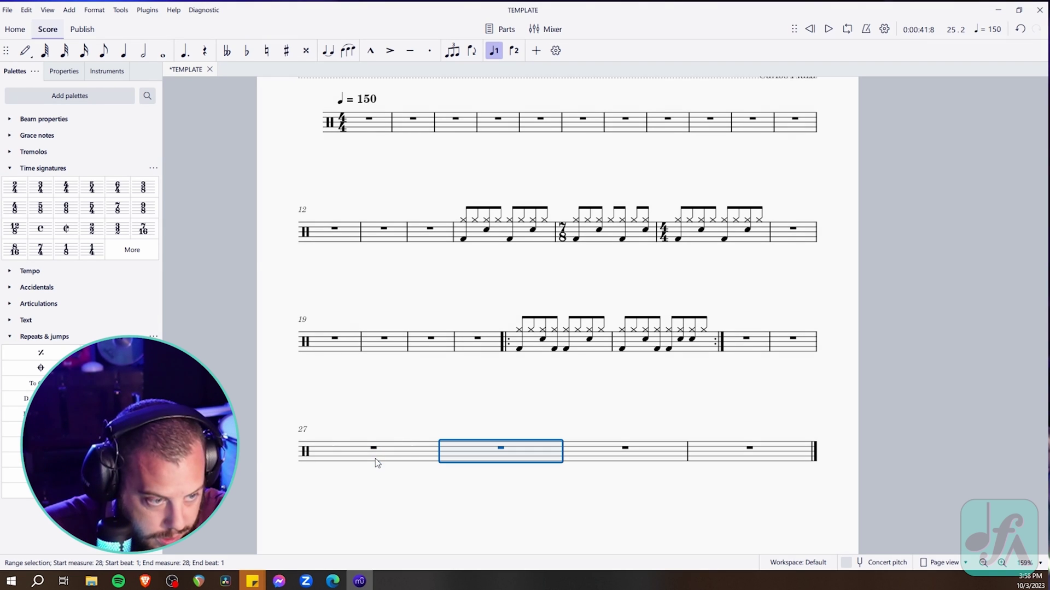
key(Insert)
key(Insert)
key(Insert)
key(Insert)
key(Insert)
key(Insert)
key(Insert)
key(Insert)
key(Insert)
key(Insert)
key(Insert)
key(Insert)
key(Insert)
key(Insert)
key(Insert)
key(Insert)
key(Insert)
key(Insert)
key(Insert)
key(Insert)
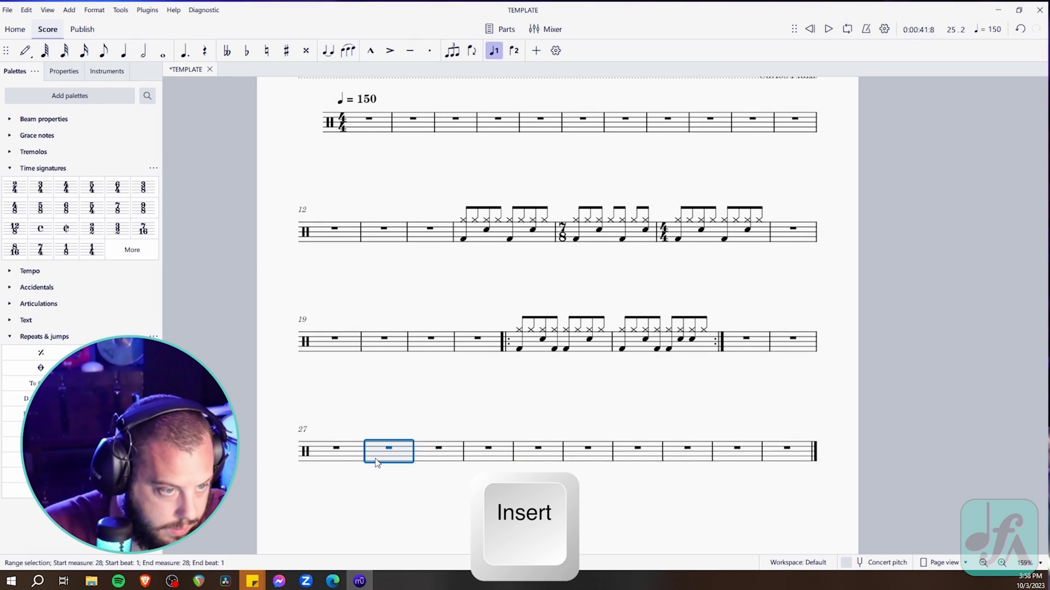
key(Insert)
key(Insert)
key(Insert)
key(Insert)
key(Insert)
key(Insert)
key(Insert)
key(Insert)
key(Insert)
key(Insert)
key(Insert)
key(Insert)
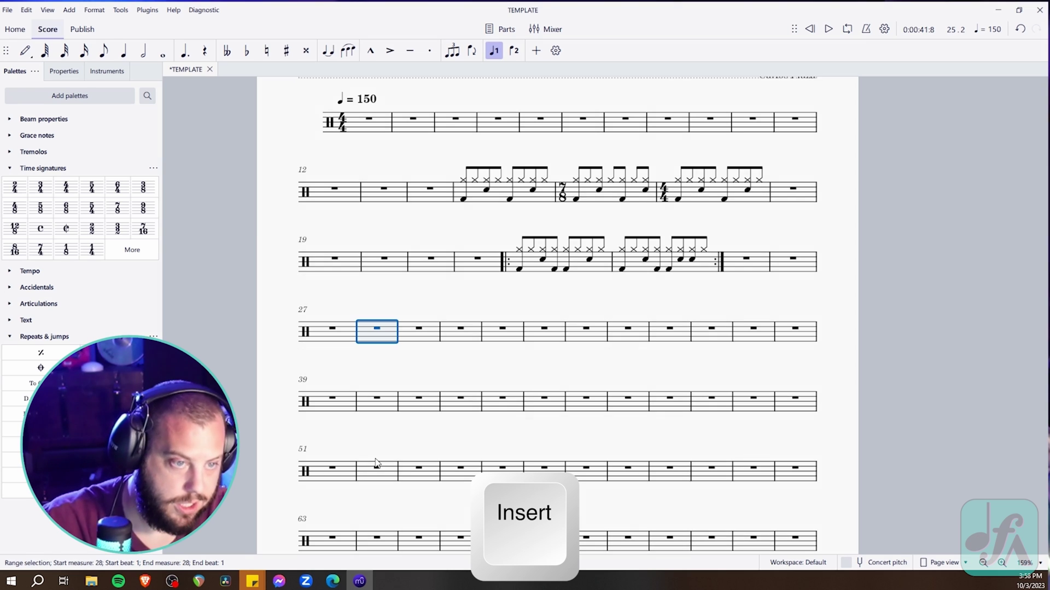
Copy the groove of measure 24 into measures 25, 28 and 30
ctrl+scroll(600, 326, up, 5)
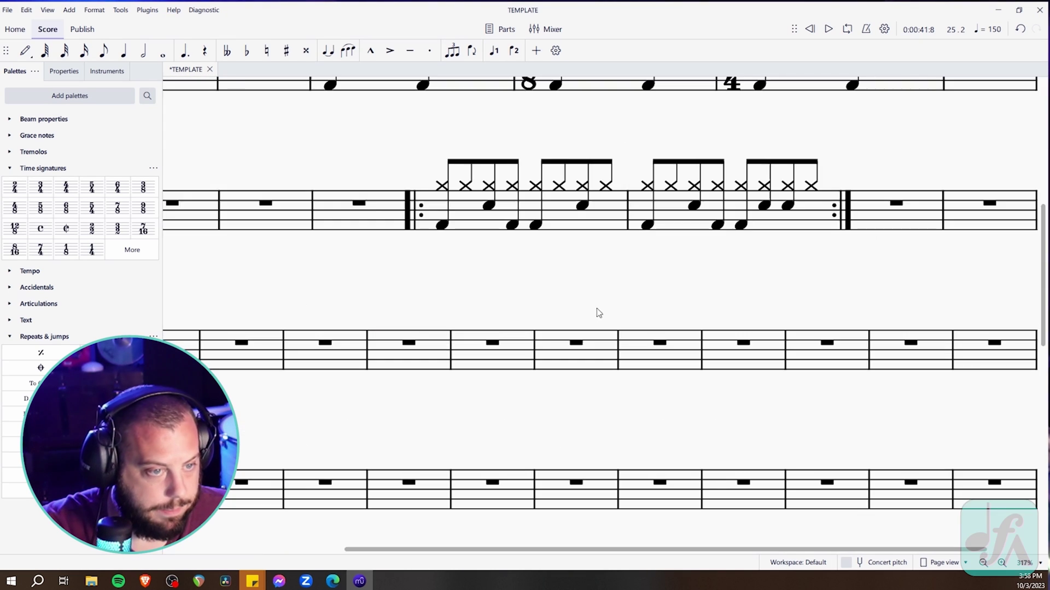
scroll(584, 412, up, 3)
ctrl+scroll(584, 413, down, 4)
click(441, 438)
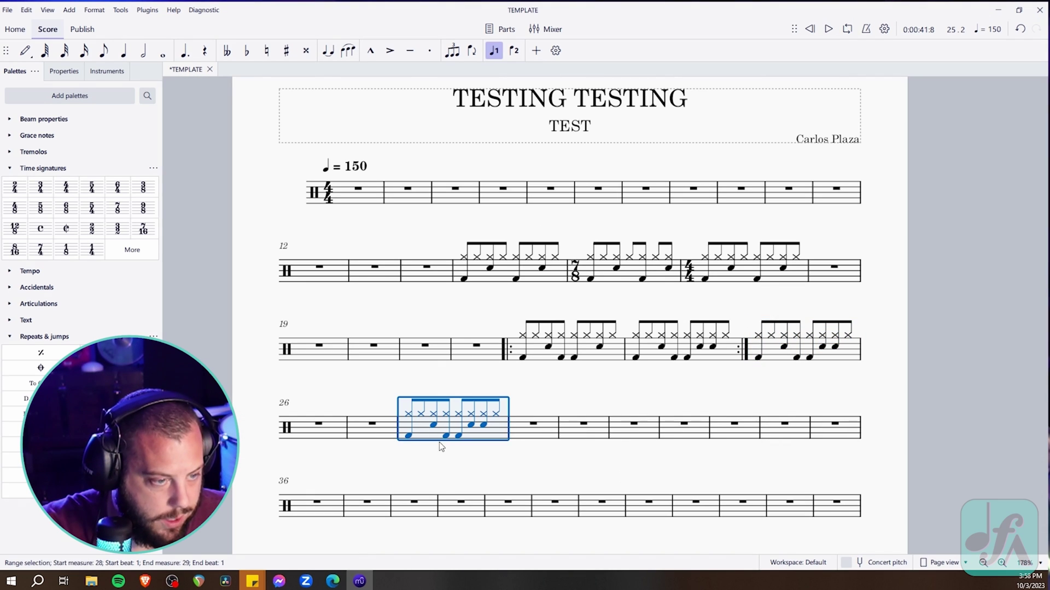
click(584, 438)
key(ctrl+v)
key(Escape)
Delete the end repeat barline of measure 24, add one to measure 30 instead, and play back from measure 23
click(743, 336)
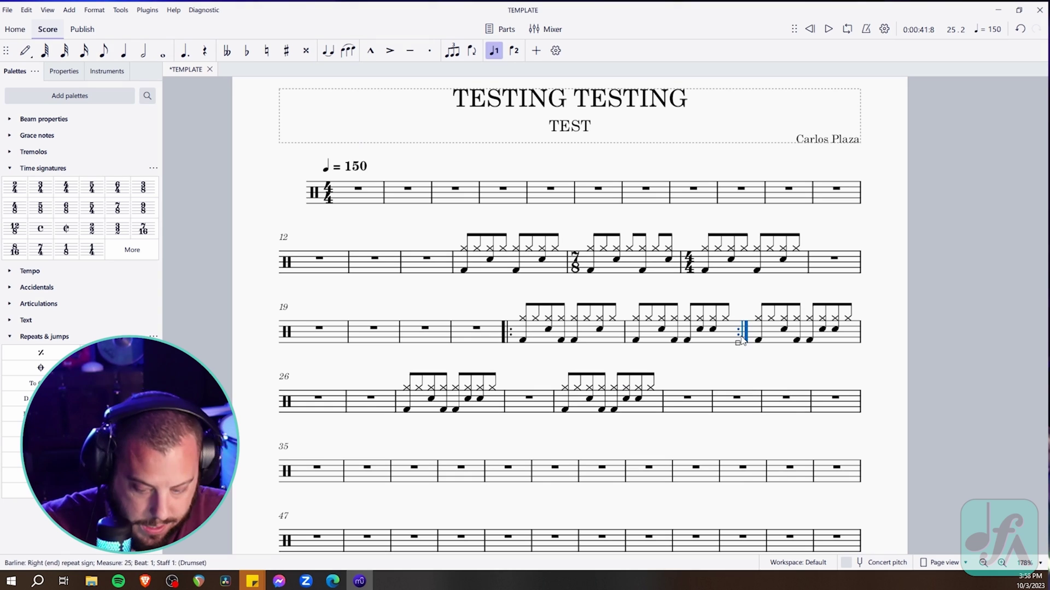
key(Delete)
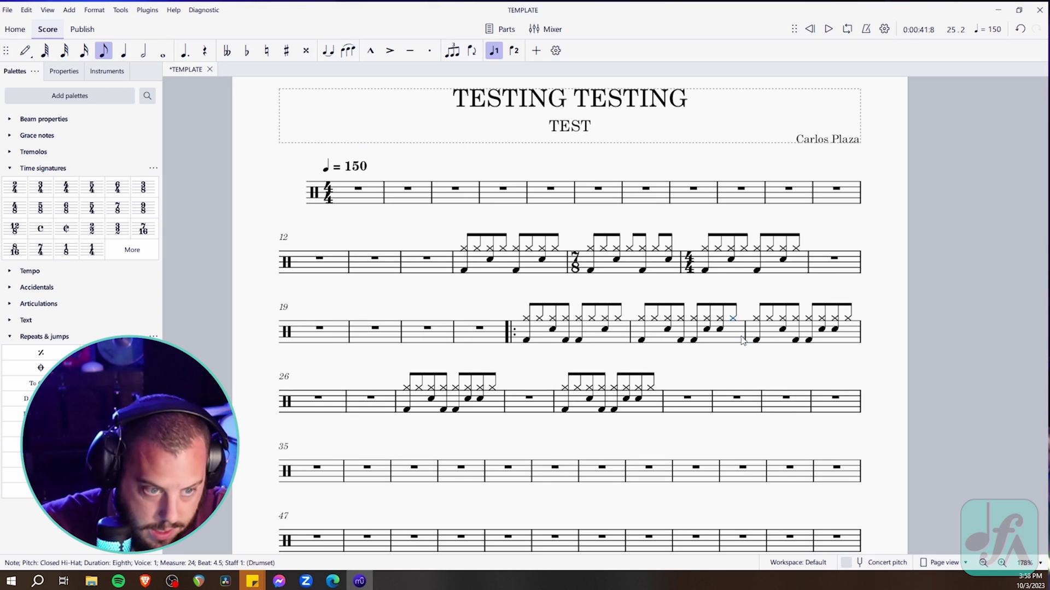
click(651, 414)
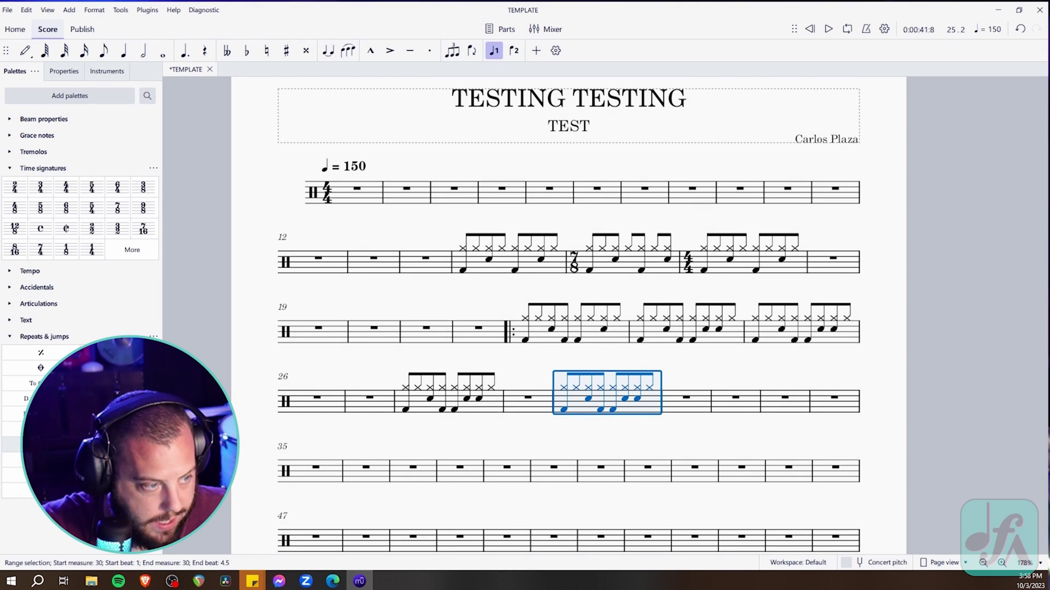
click(11, 445)
click(544, 345)
key(space)
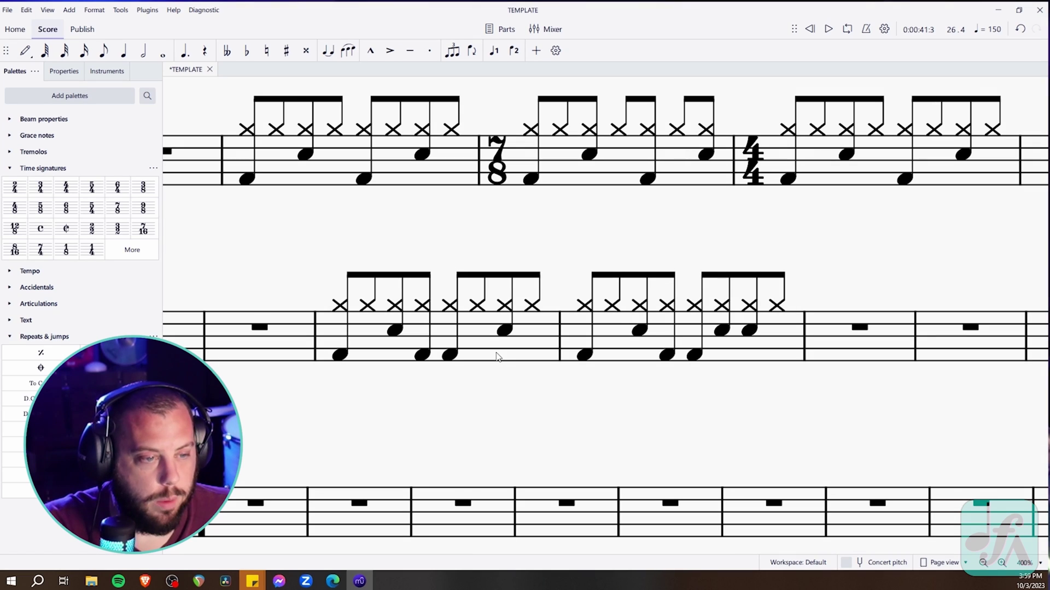
click(498, 357)
shift+click(725, 355)
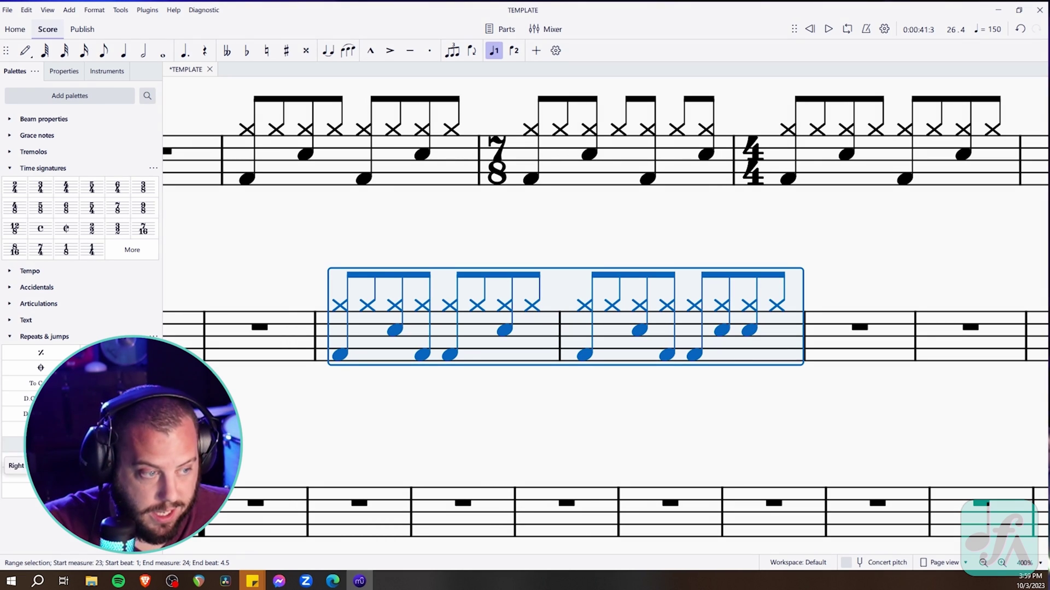
click(484, 416)
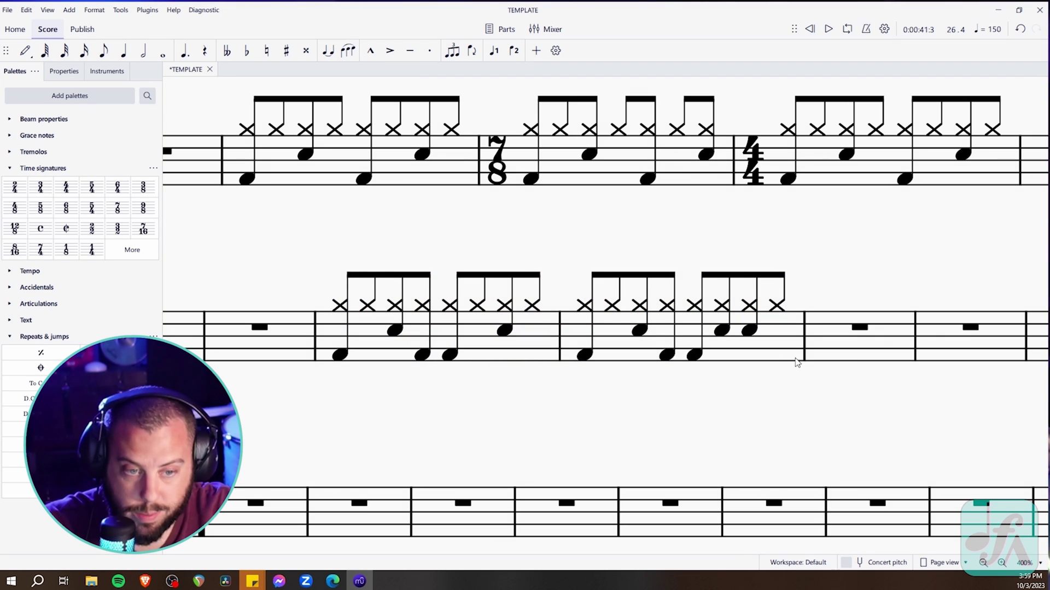
Place a repeat-last-two-measures sign on measure 25 and delete the layout break marker above it
ctrl+scroll(762, 386, down, 3)
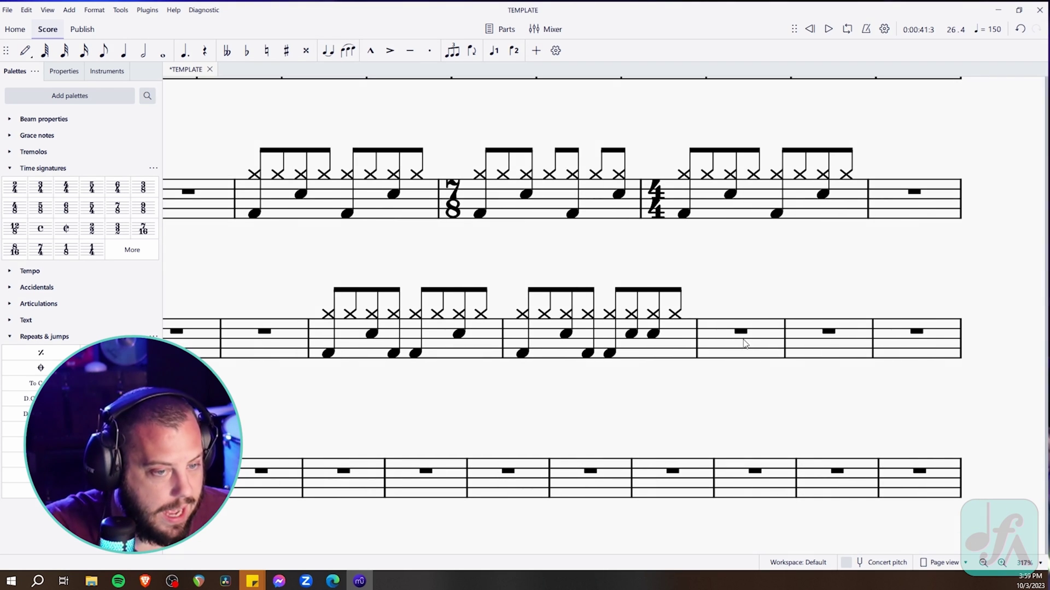
click(743, 343)
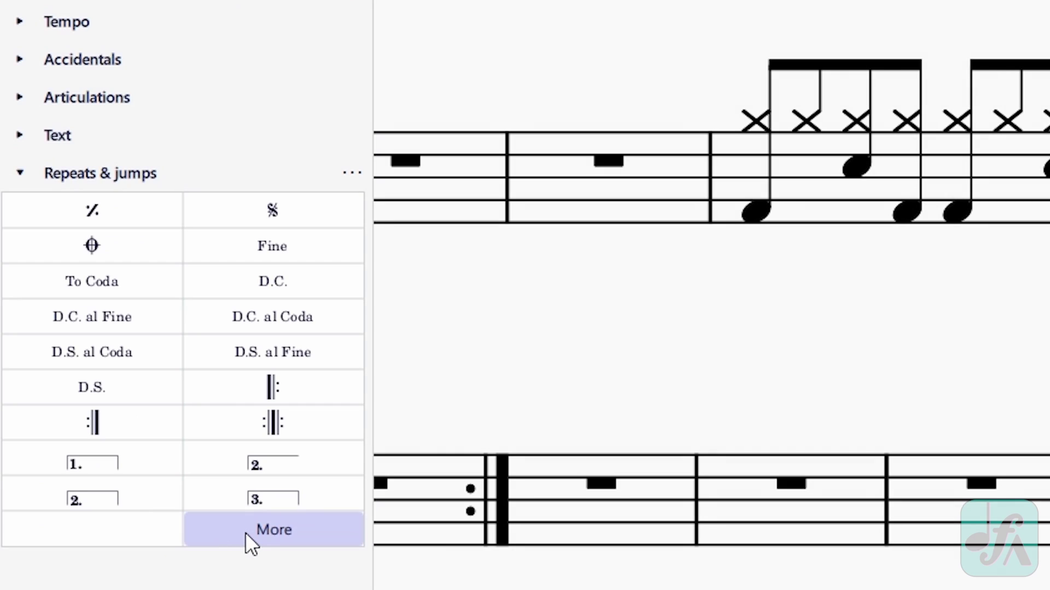
click(245, 533)
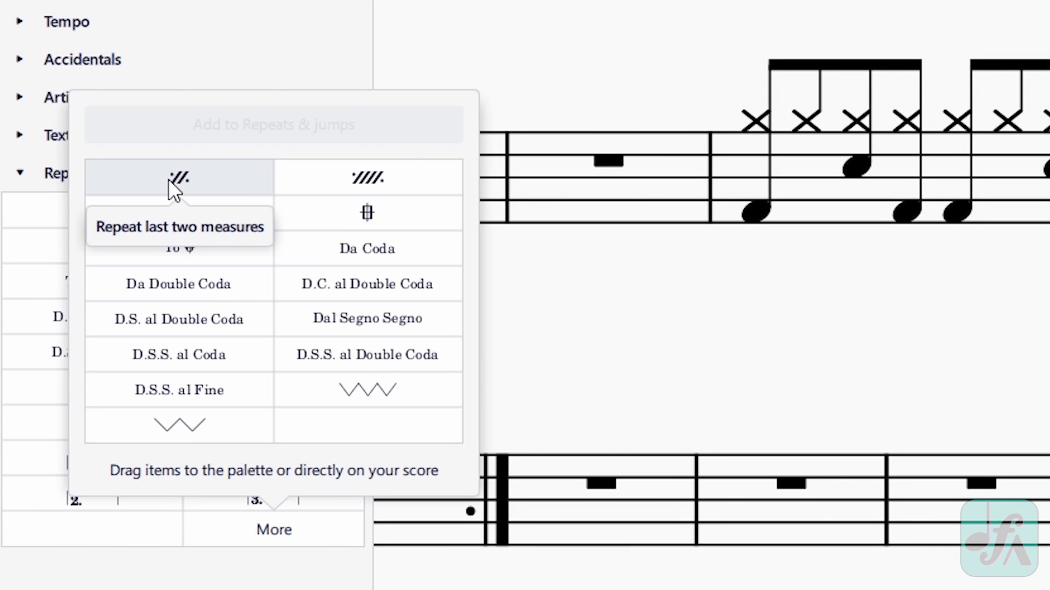
drag(168, 178, 1049, 211)
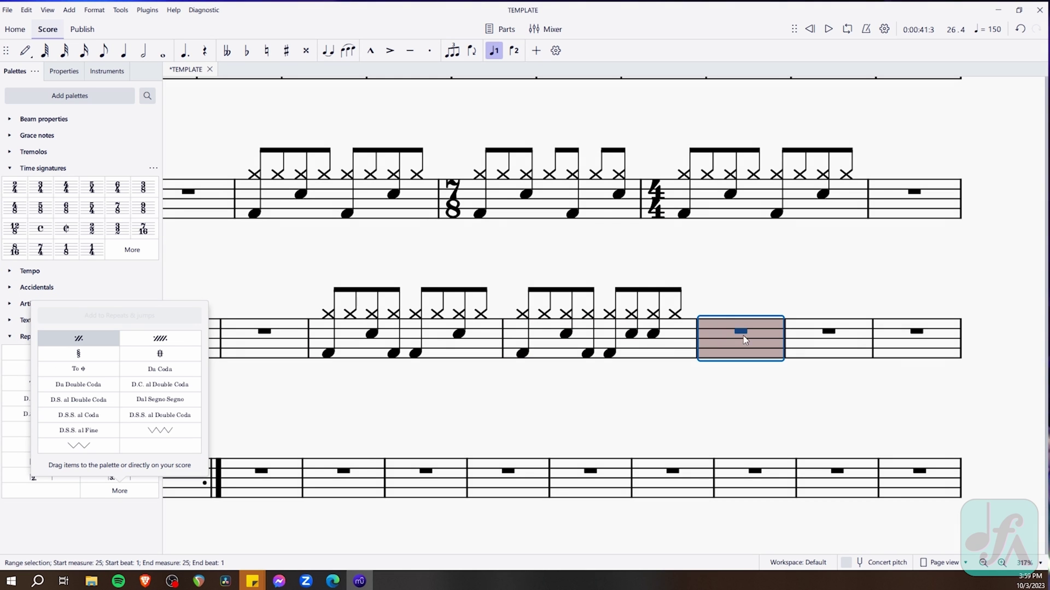
drag(744, 340, 744, 340)
click(793, 277)
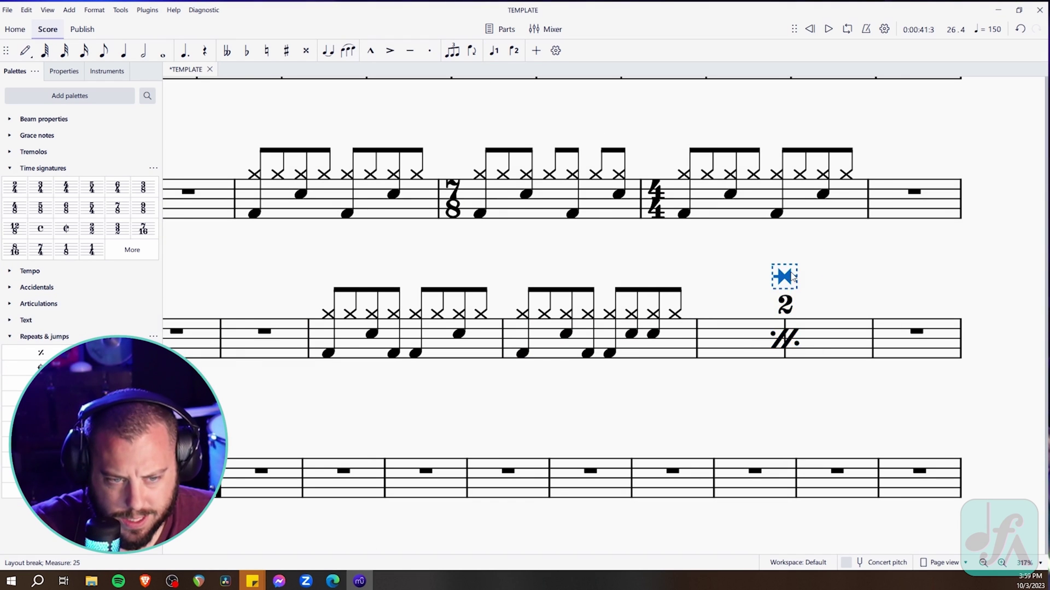
key(Delete)
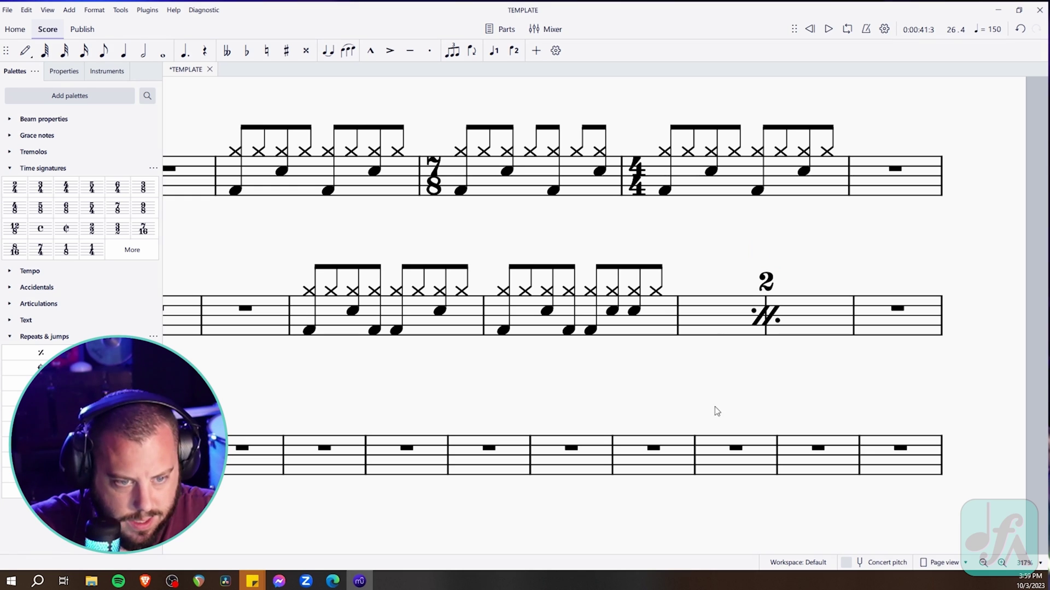
Add further repeat-last-two-measures signs at measures 27 and 29
click(427, 333)
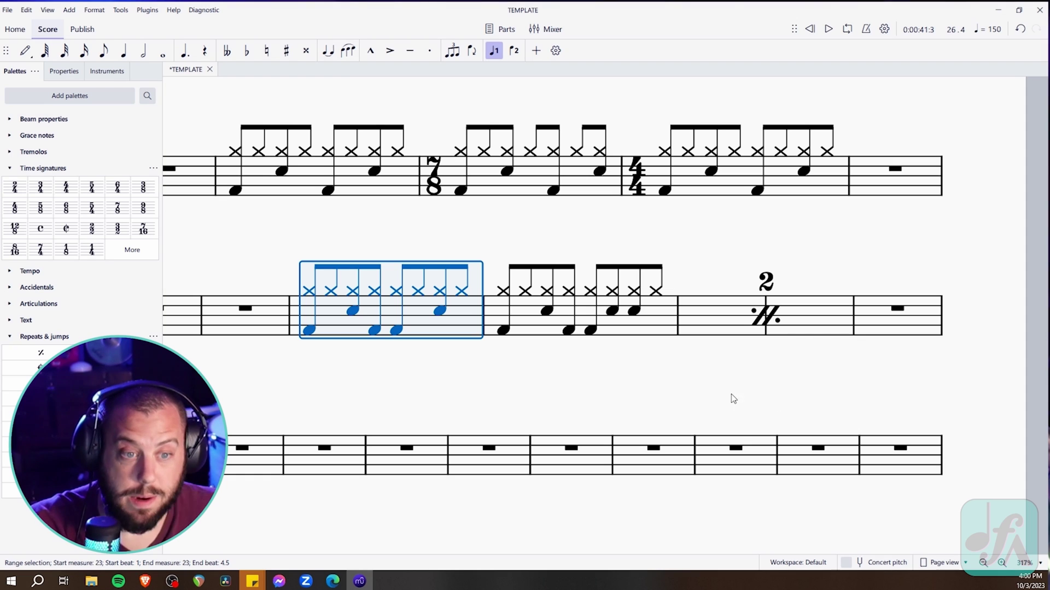
click(762, 318)
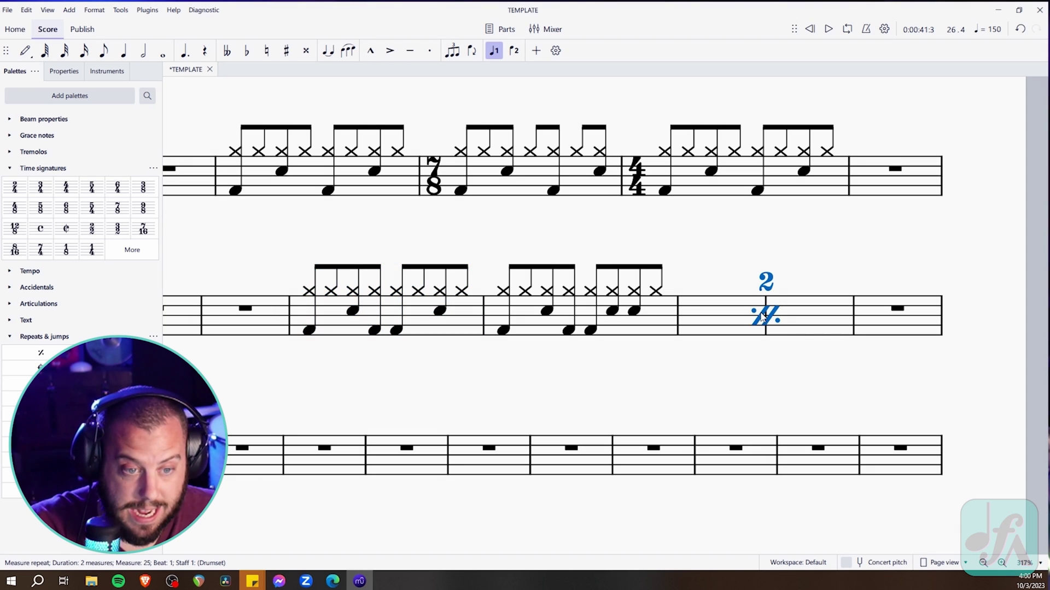
click(900, 310)
ctrl+scroll(898, 311, down, 5)
click(384, 389)
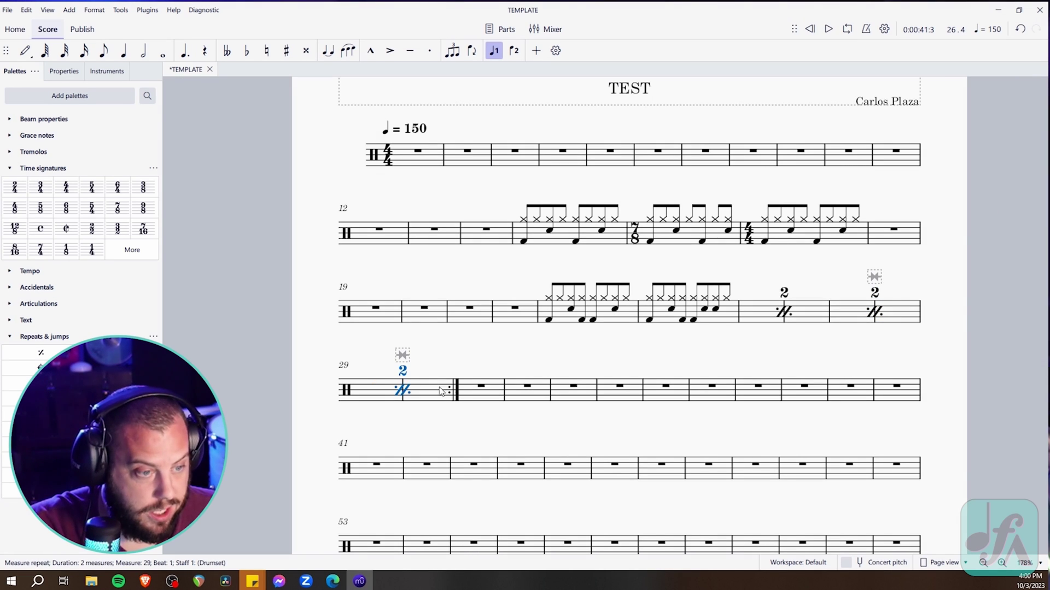
Delete the end repeat barline after measure 30 and the layout breaks above the two-measure repeat signs in measures 27 and 29
key(Delete)
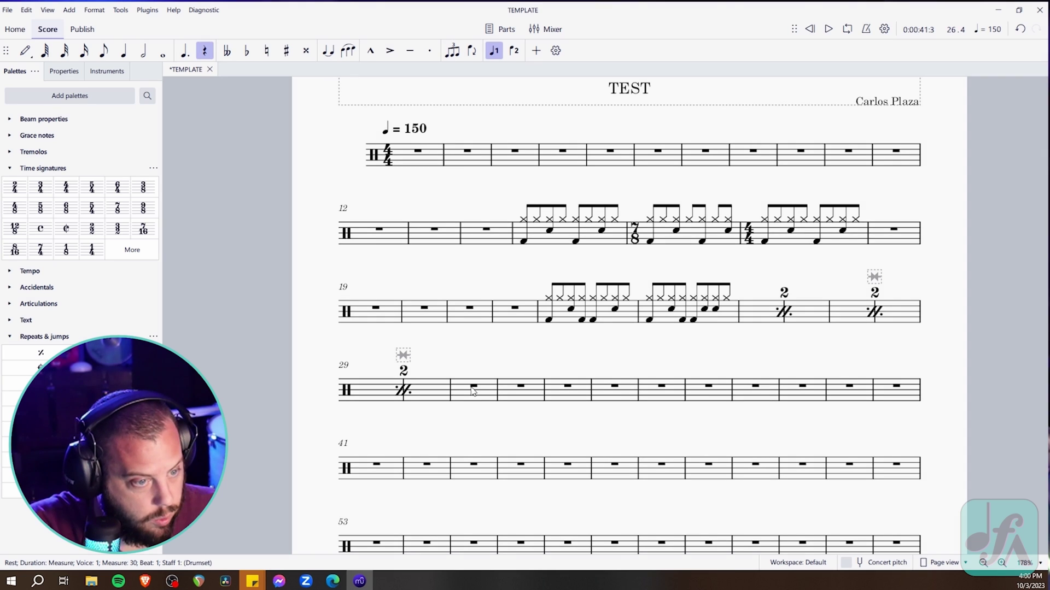
click(908, 311)
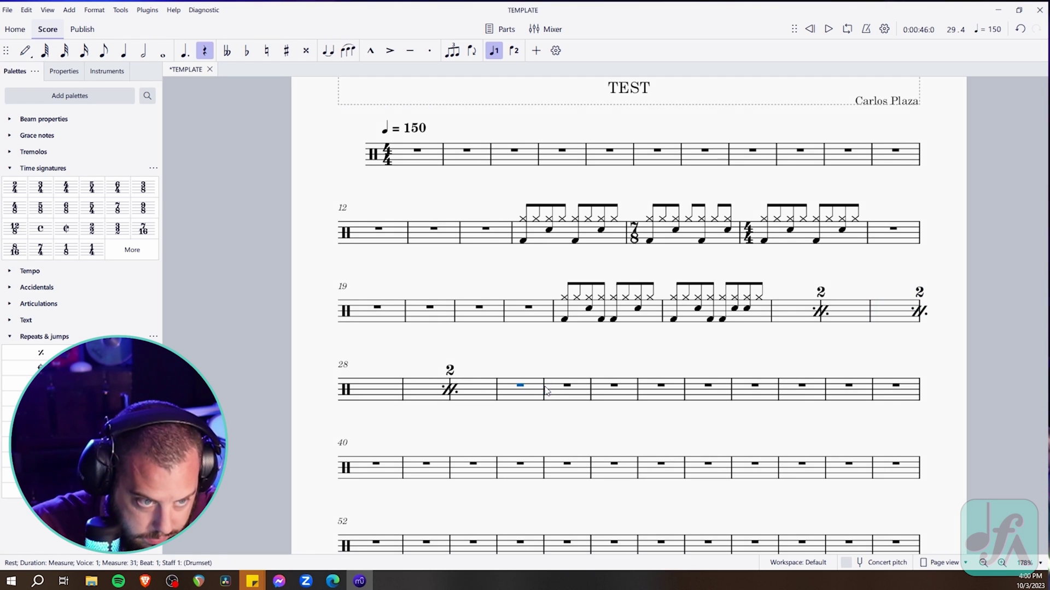
Delete the repeat-last-two-measures sign on measures 29 and 30
scroll(578, 342, up, 2)
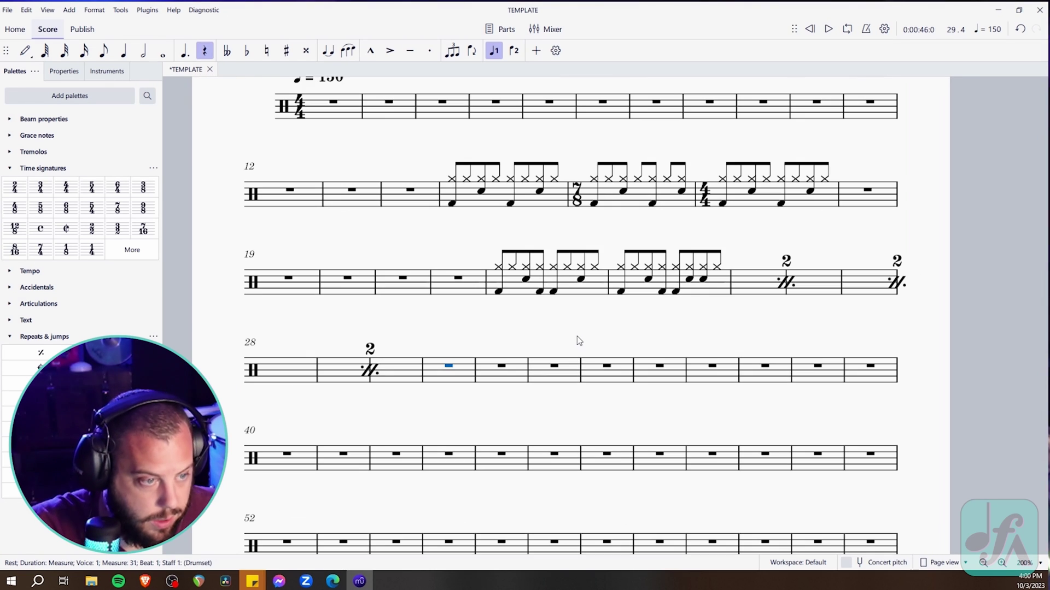
key(Left)
key(Delete)
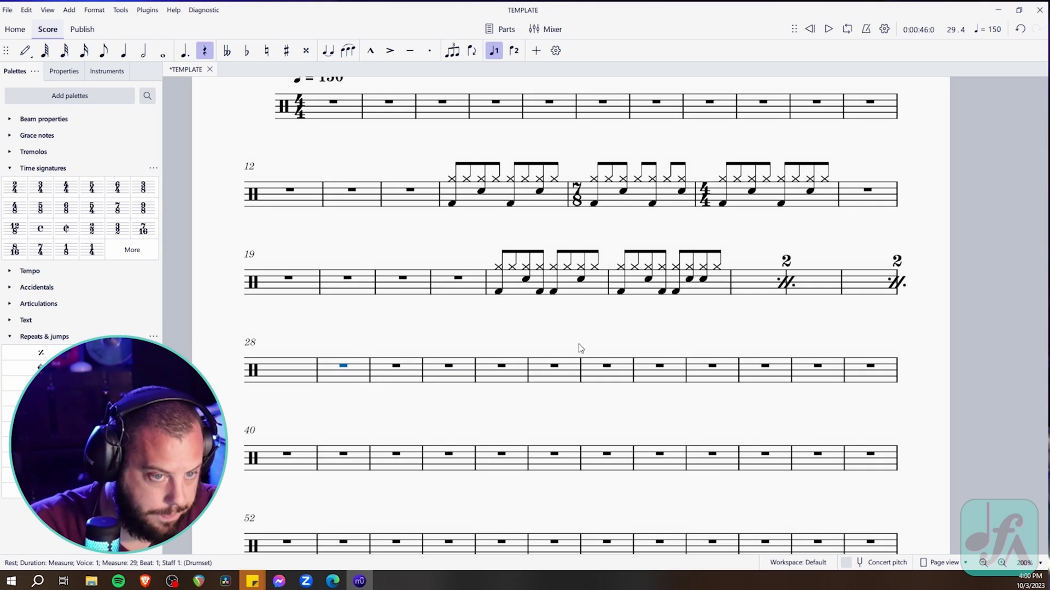
Highlight the range from measure 23 through measure 28 to examine the pattern with its two-measure repeats, and clear the selection
scroll(605, 370, up, 2)
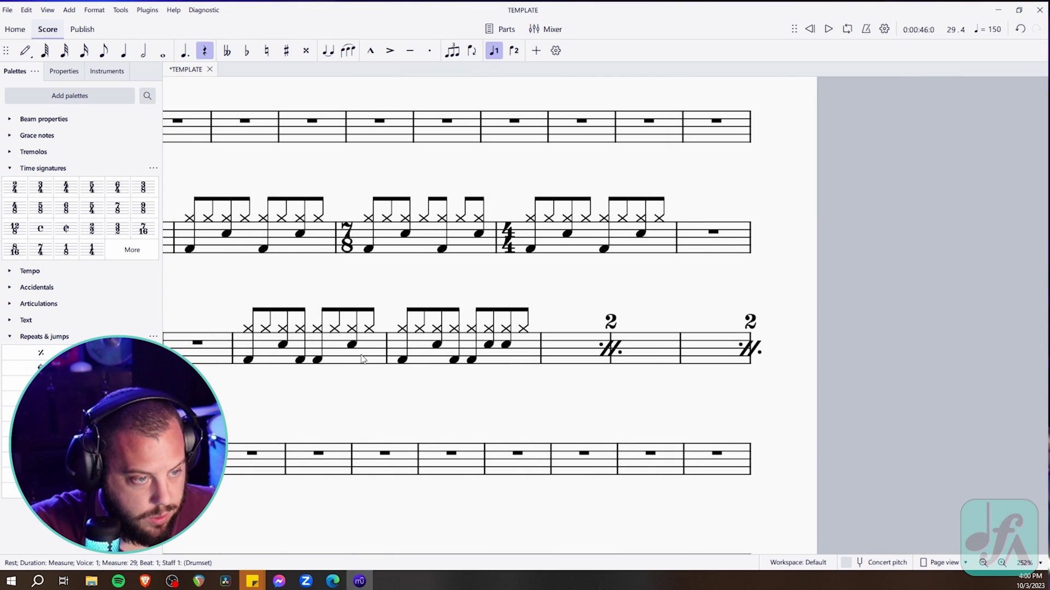
click(378, 353)
shift+click(411, 361)
shift+click(633, 363)
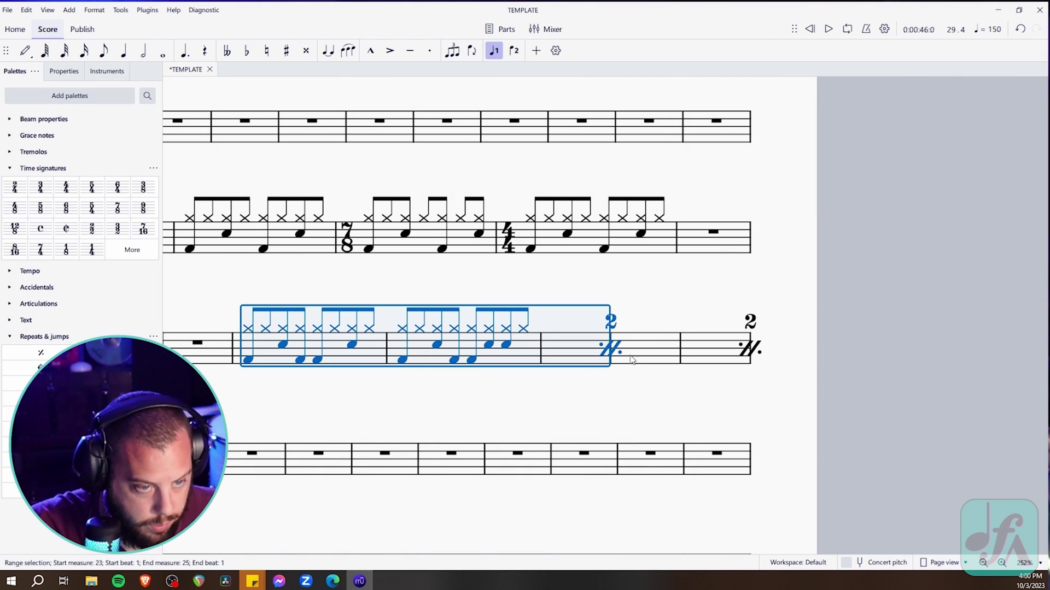
scroll(633, 362, down, 2)
shift+click(684, 353)
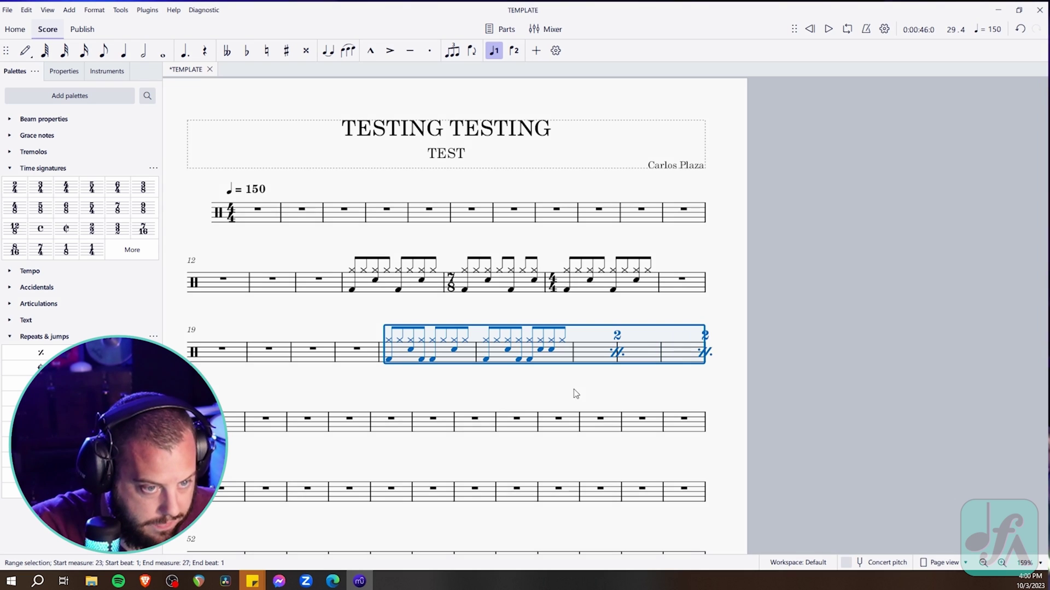
key(shift+Right)
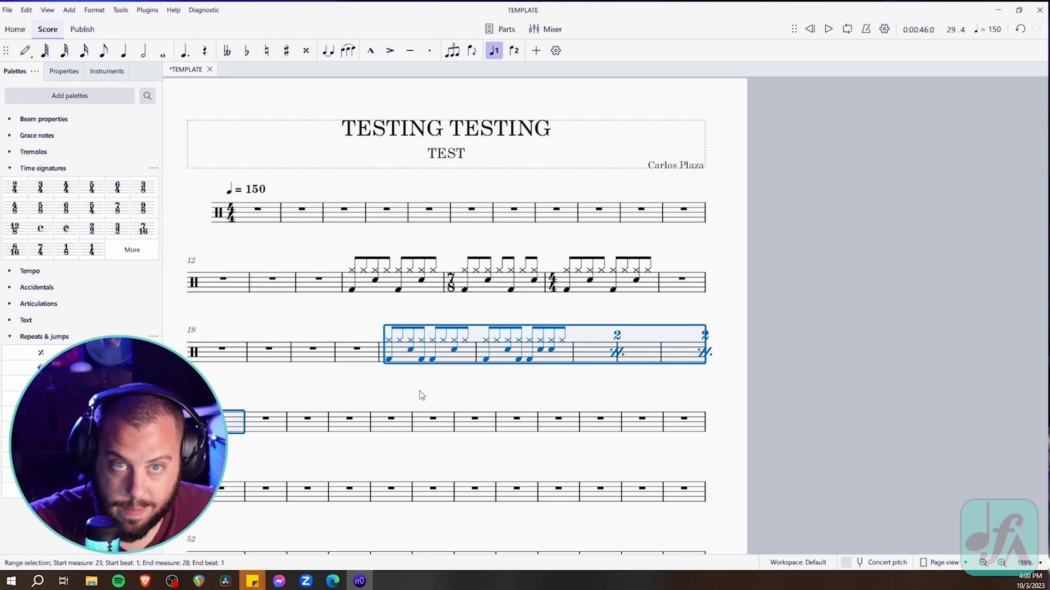
key(Escape)
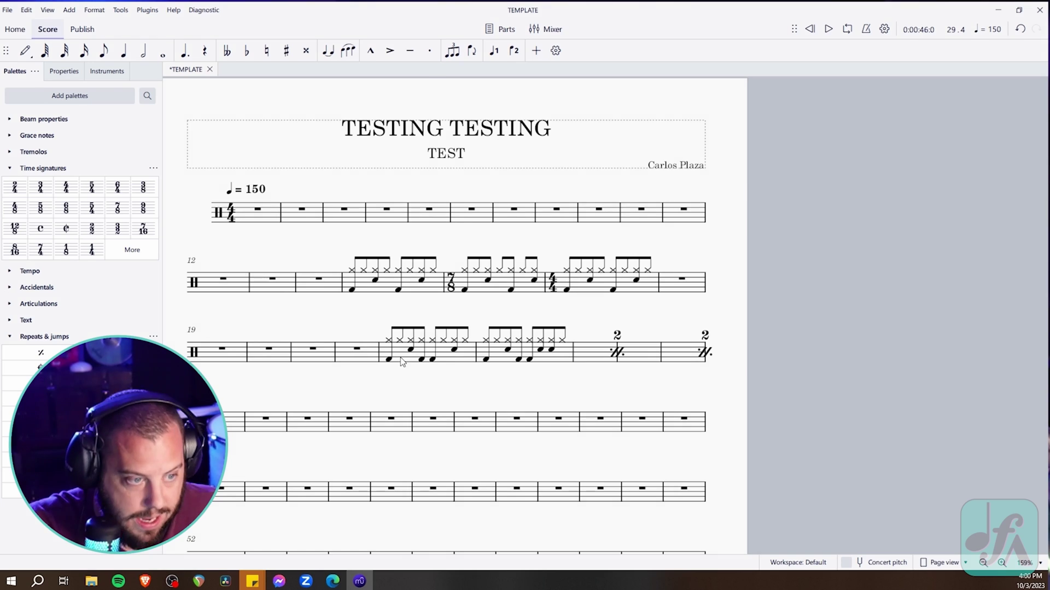
Enclose measures 23 to 28 with a start repeat barline and an end repeat barline, and play back the passage
click(400, 357)
click(264, 395)
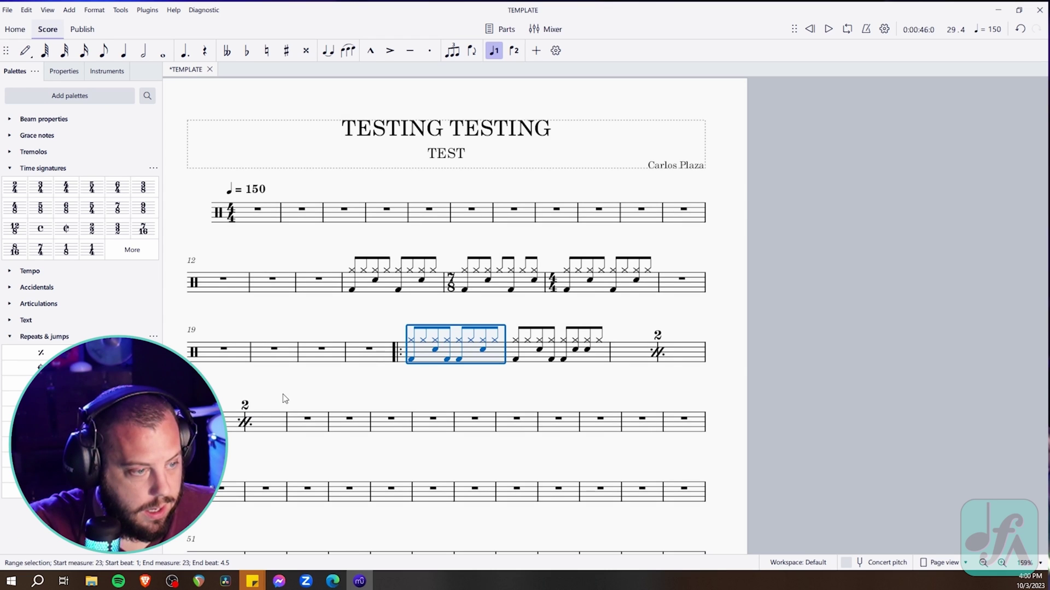
click(269, 423)
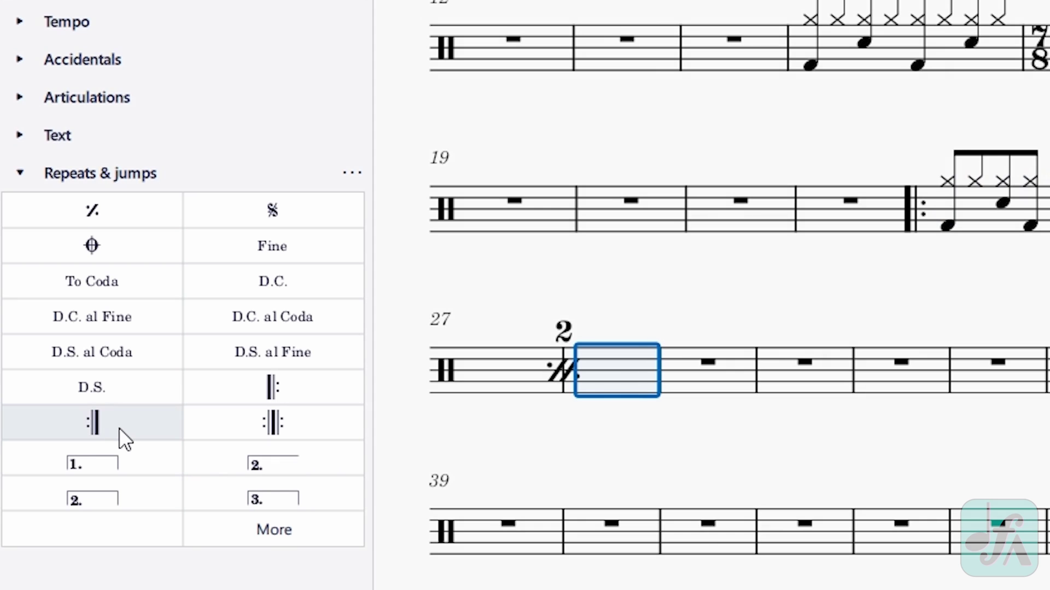
click(53, 450)
click(892, 316)
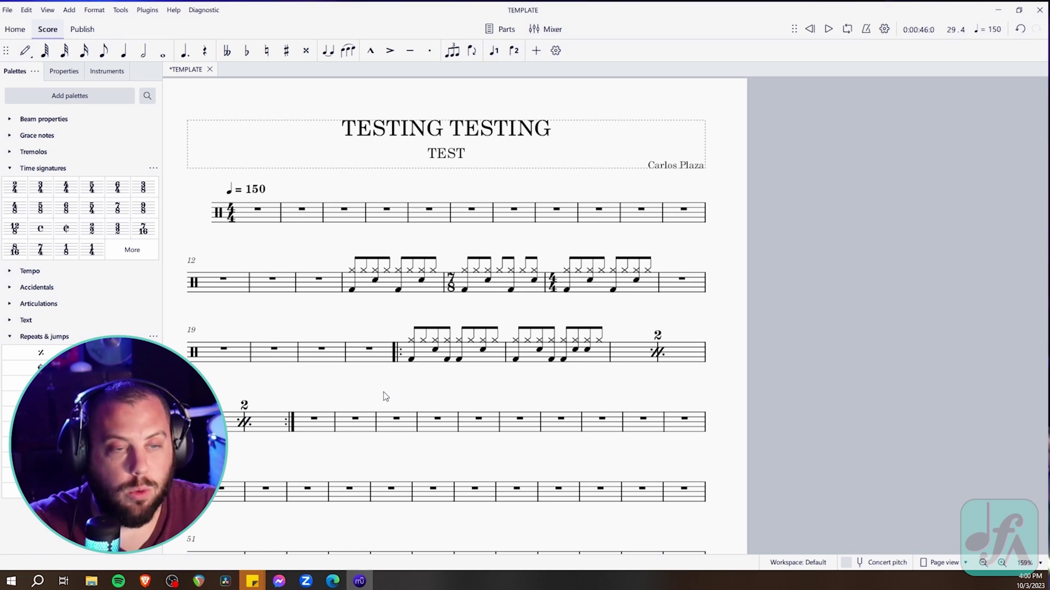
click(414, 403)
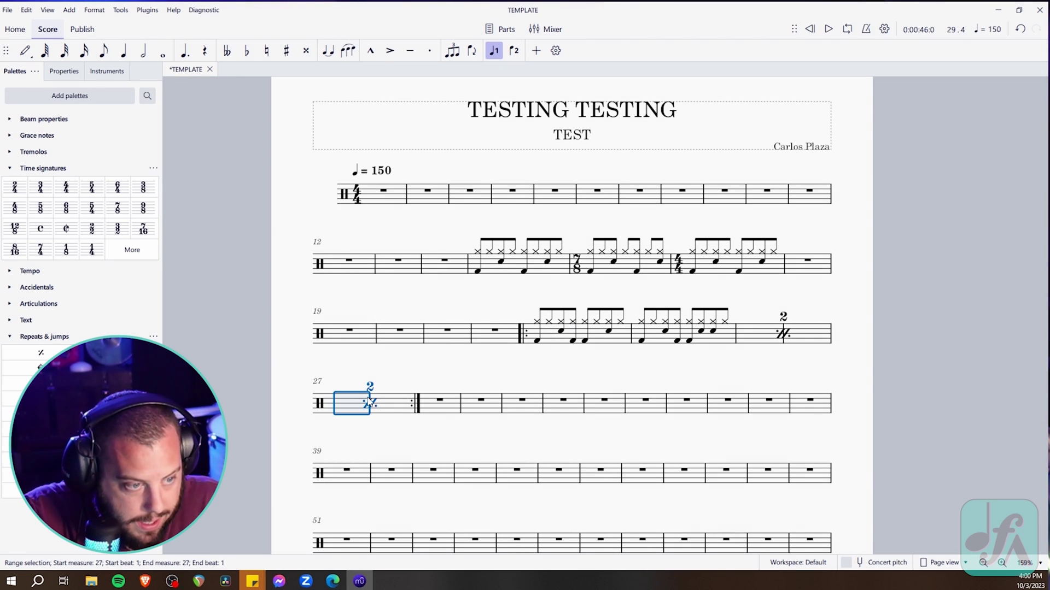
key(space)
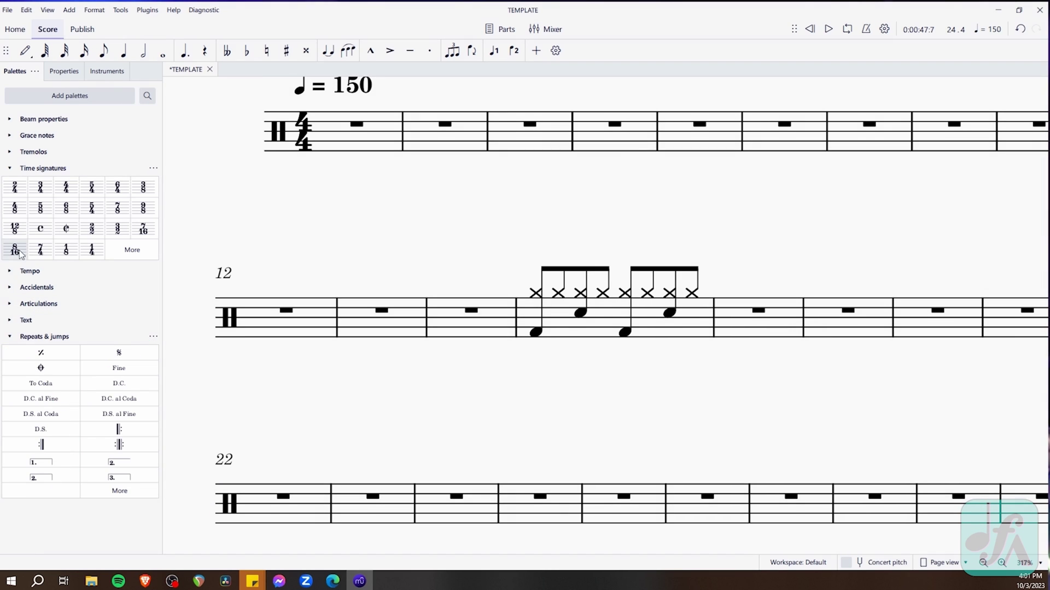
Collapse the Repeats & jumps palette and expand the Text palette
click(9, 337)
click(10, 322)
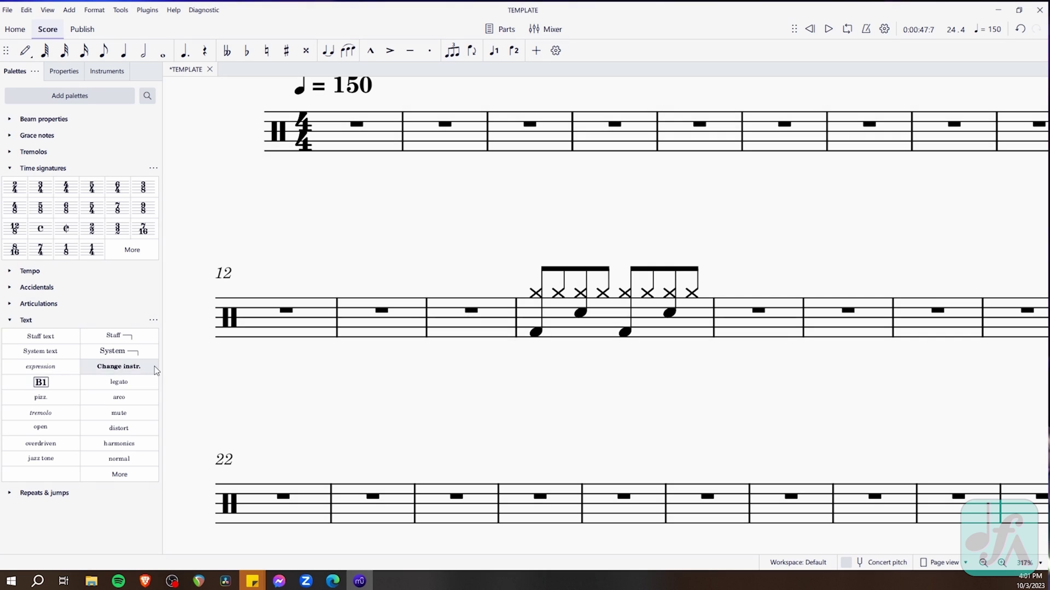
click(34, 351)
click(485, 347)
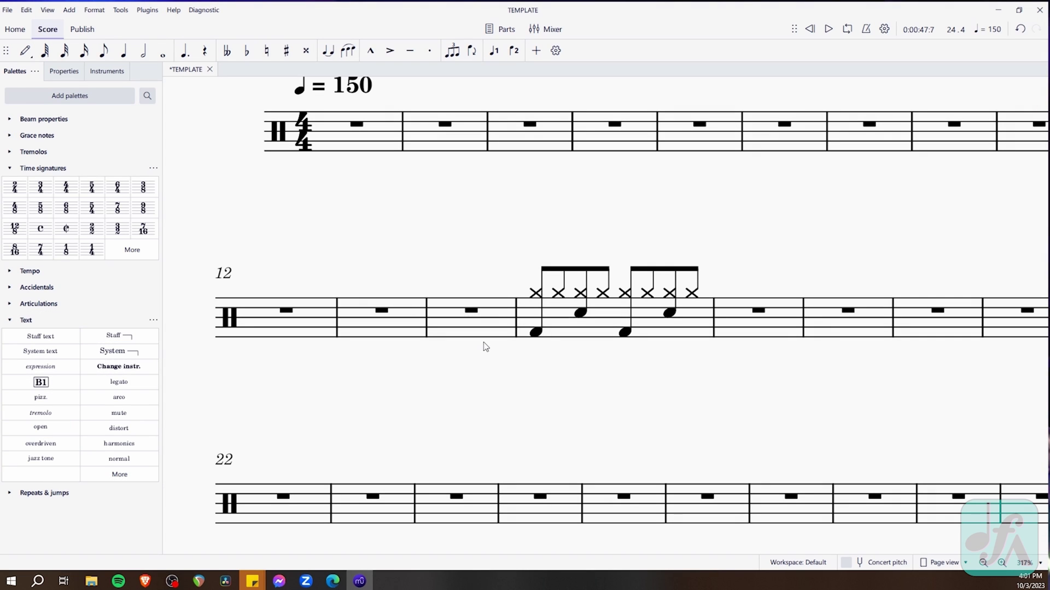
Start a new staff text at the first closed hi-hat note of measure 15
click(536, 294)
scroll(547, 339, up, 2)
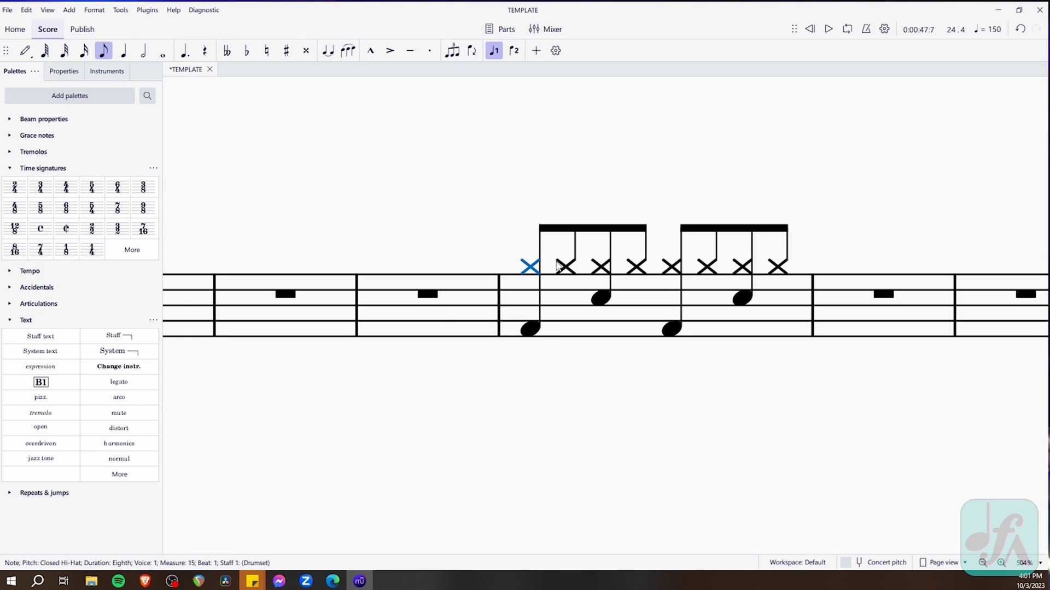
click(92, 174)
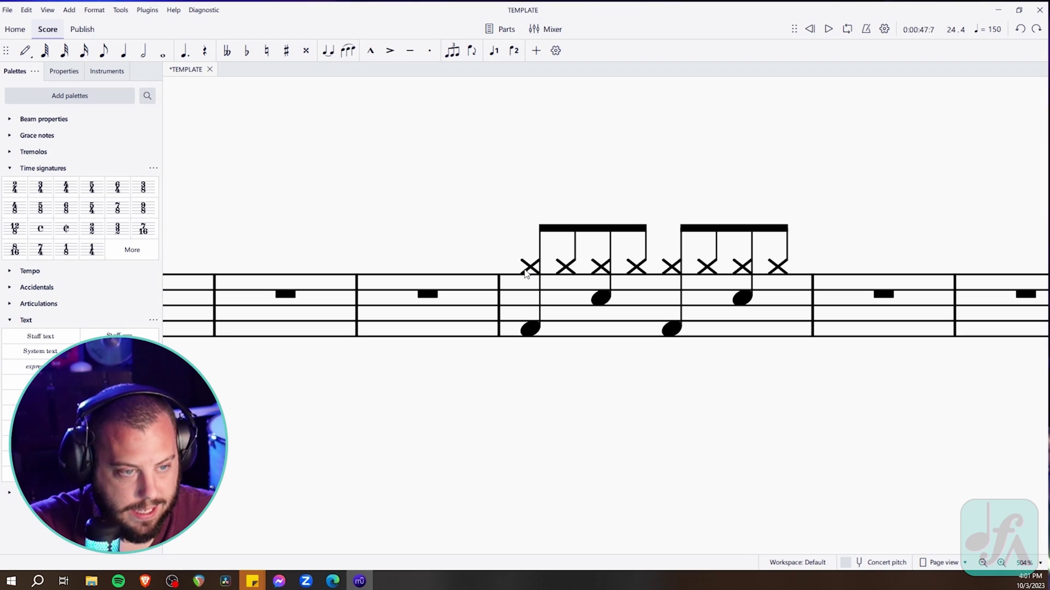
key(ctrl+t)
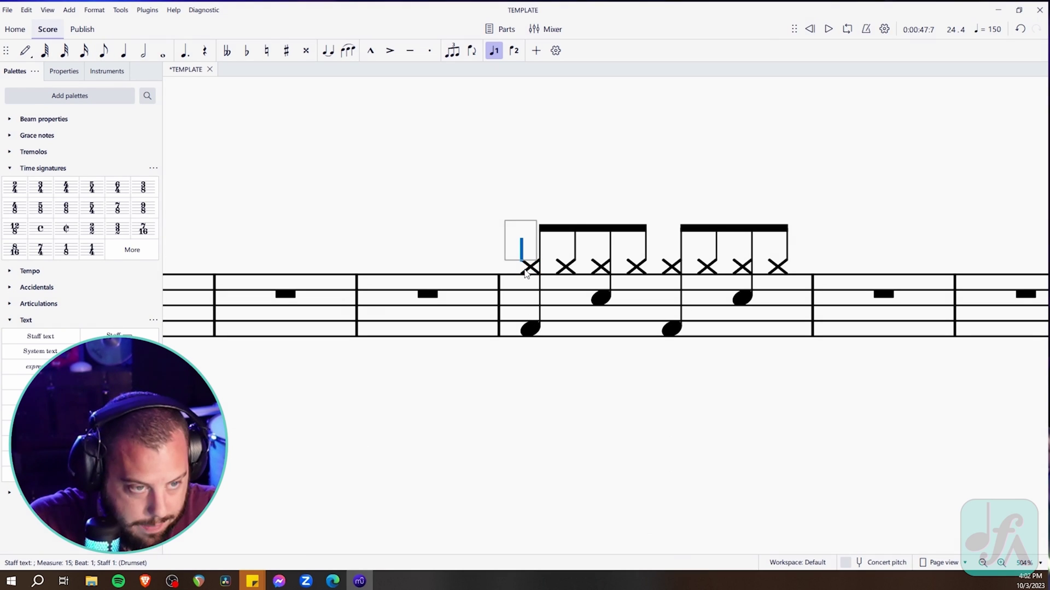
Enter the sample text "tuihtu" in the staff text at measure 15 and erase it
text(tuihtuh)
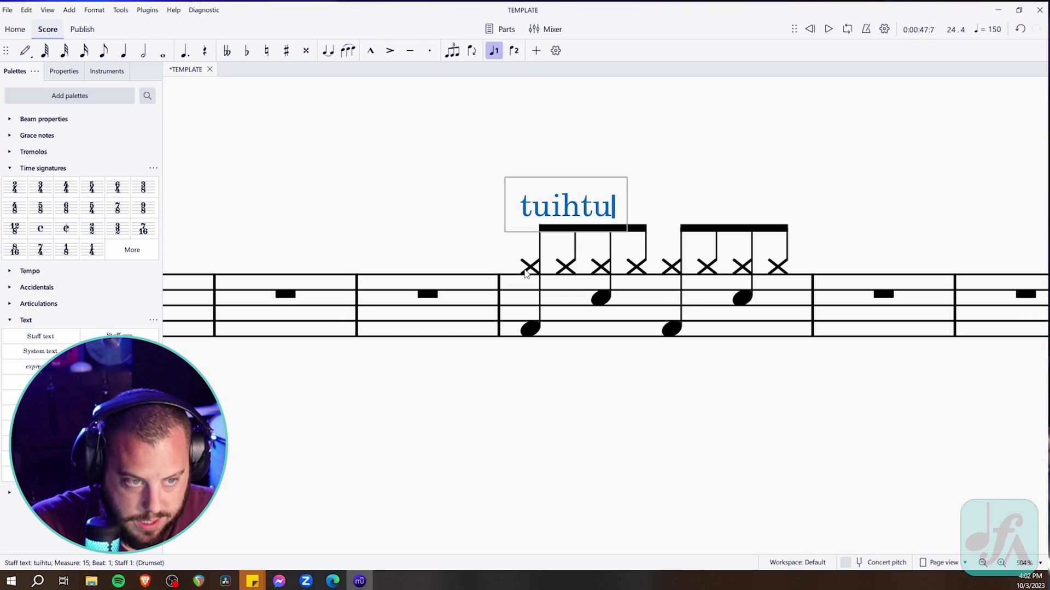
key(BackSpace)
key(BackSpace)
key(BackSpace)
key(BackSpace)
key(BackSpace)
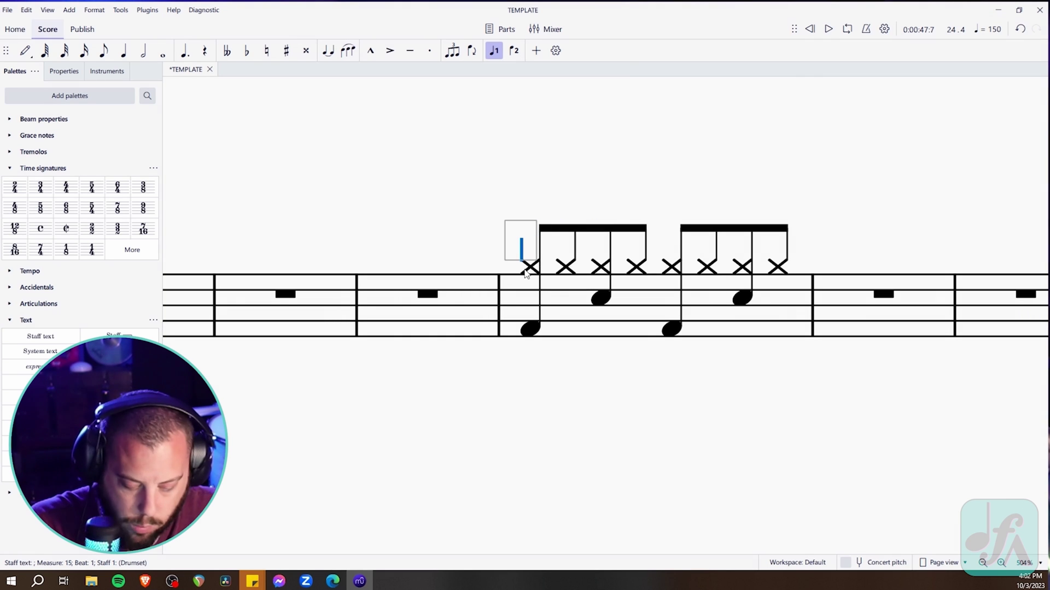